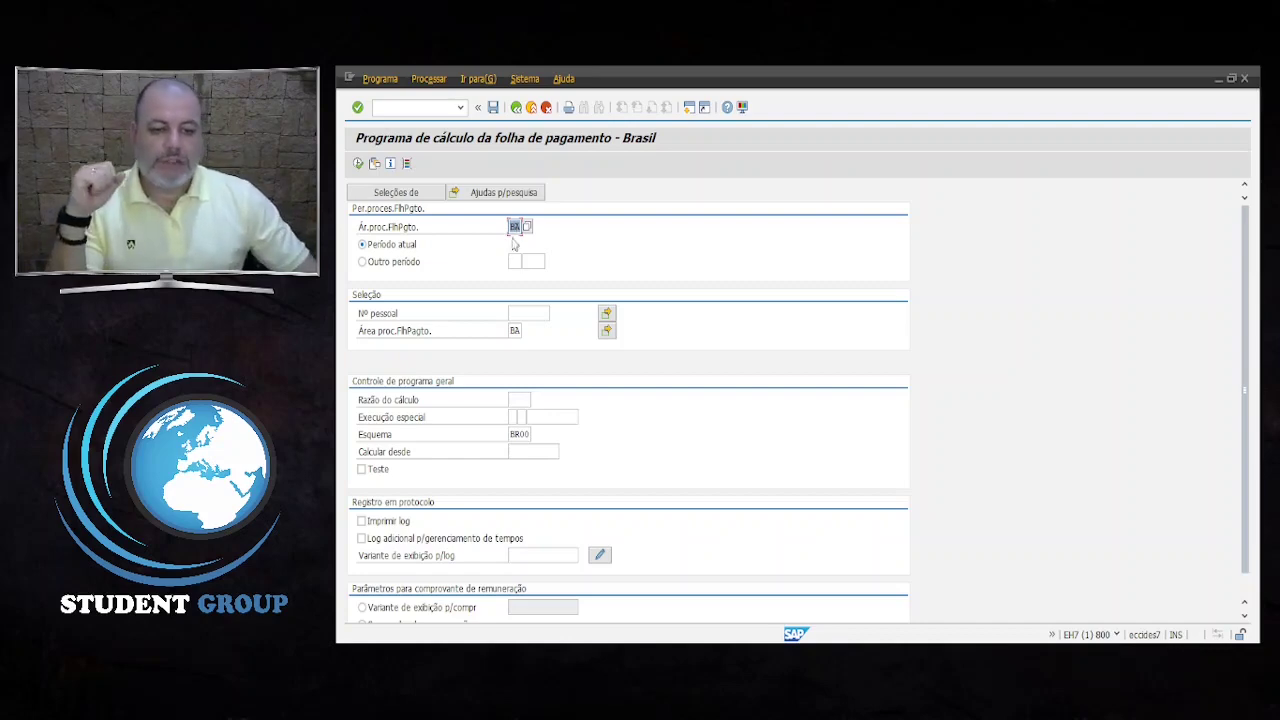
Set the payroll run to use another period (Outro período) and go to the personnel number field.
{"action": "left_click", "coordinate": [394, 262]}
{"action": "left_click", "coordinate": [514, 262]}
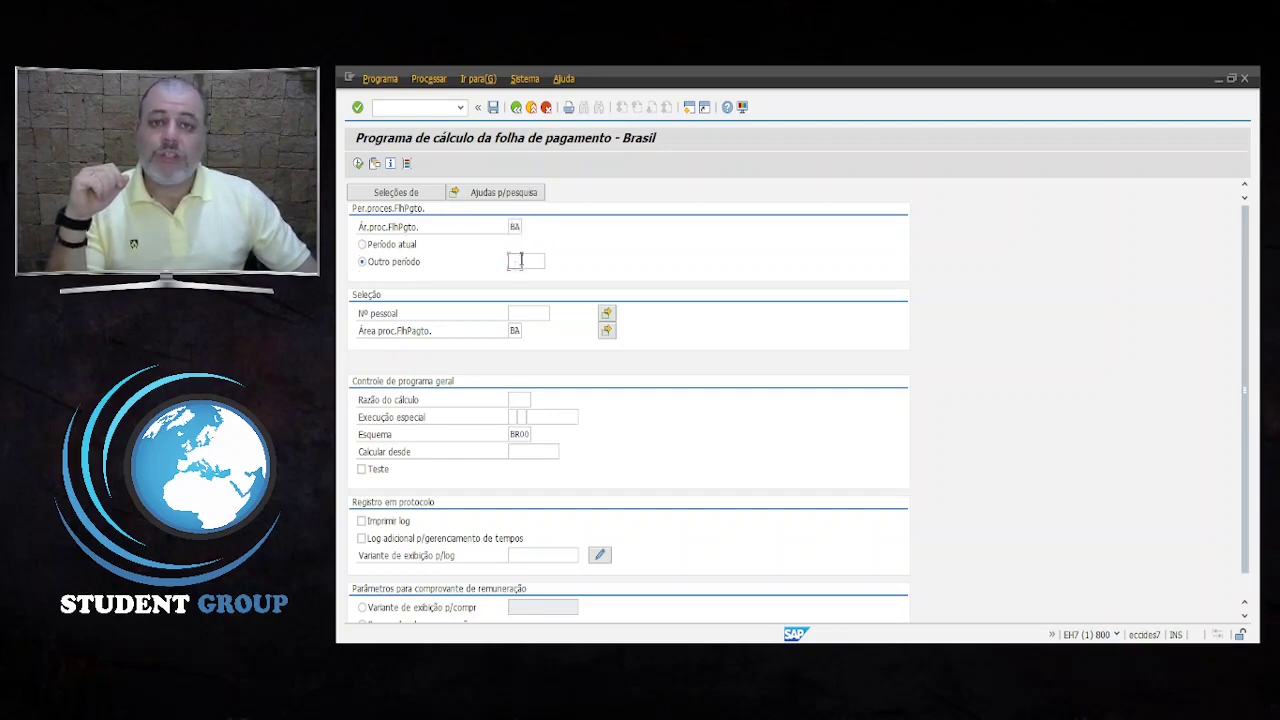
{"action": "left_click", "coordinate": [543, 313]}
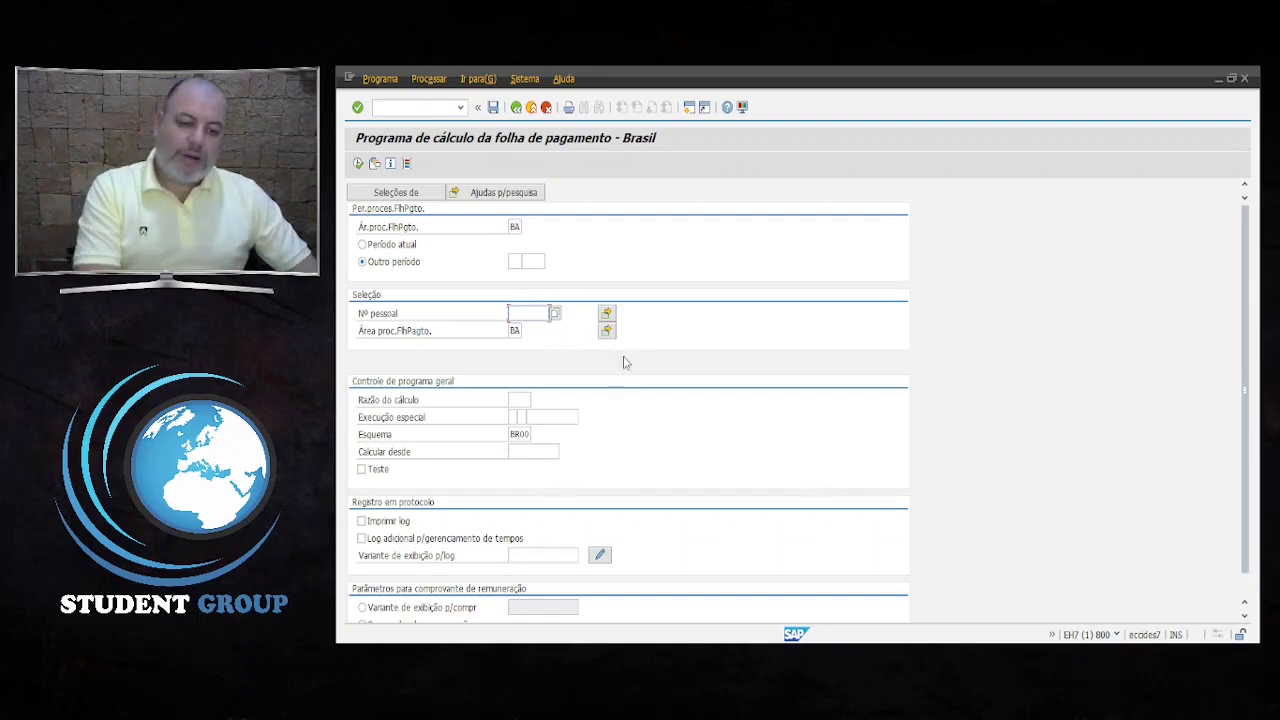
Examine the payroll program's schema setting and look up its transaction code in the system information.
{"action": "left_click", "coordinate": [376, 443]}
{"action": "left_click_drag", "start_coordinate": [360, 436], "coordinate": [450, 421]}
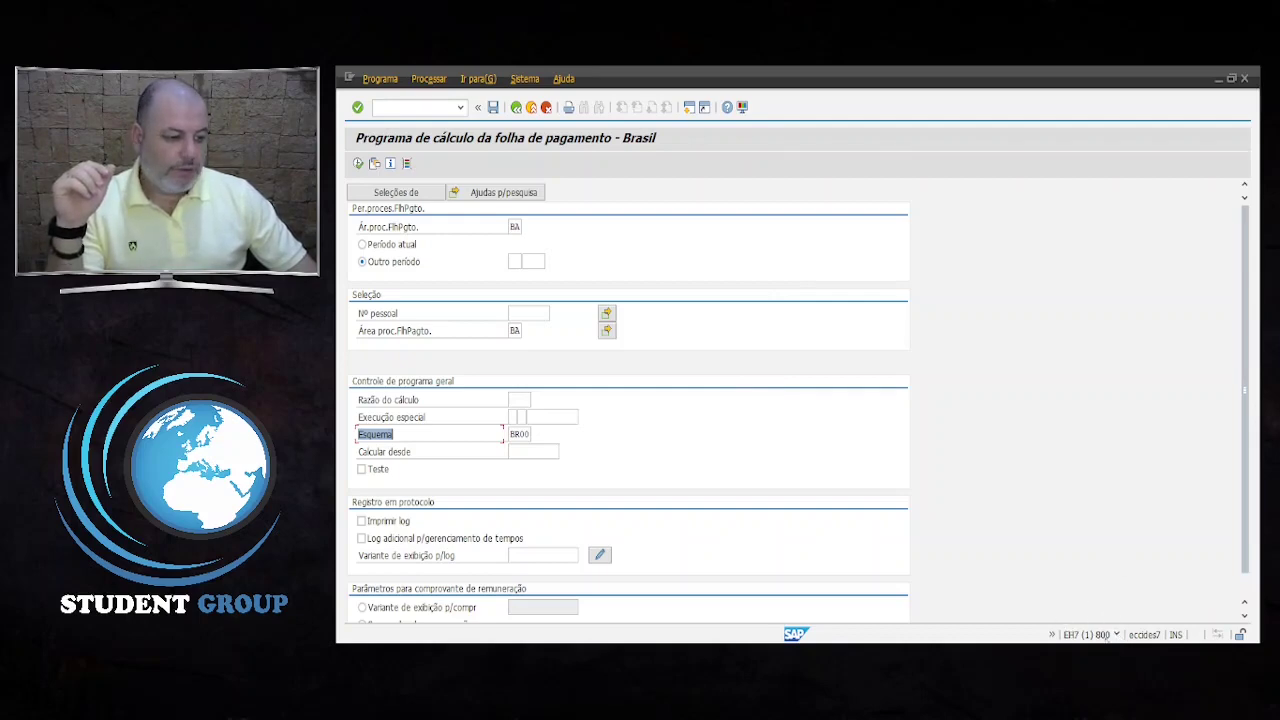
{"action": "left_click", "coordinate": [1118, 636]}
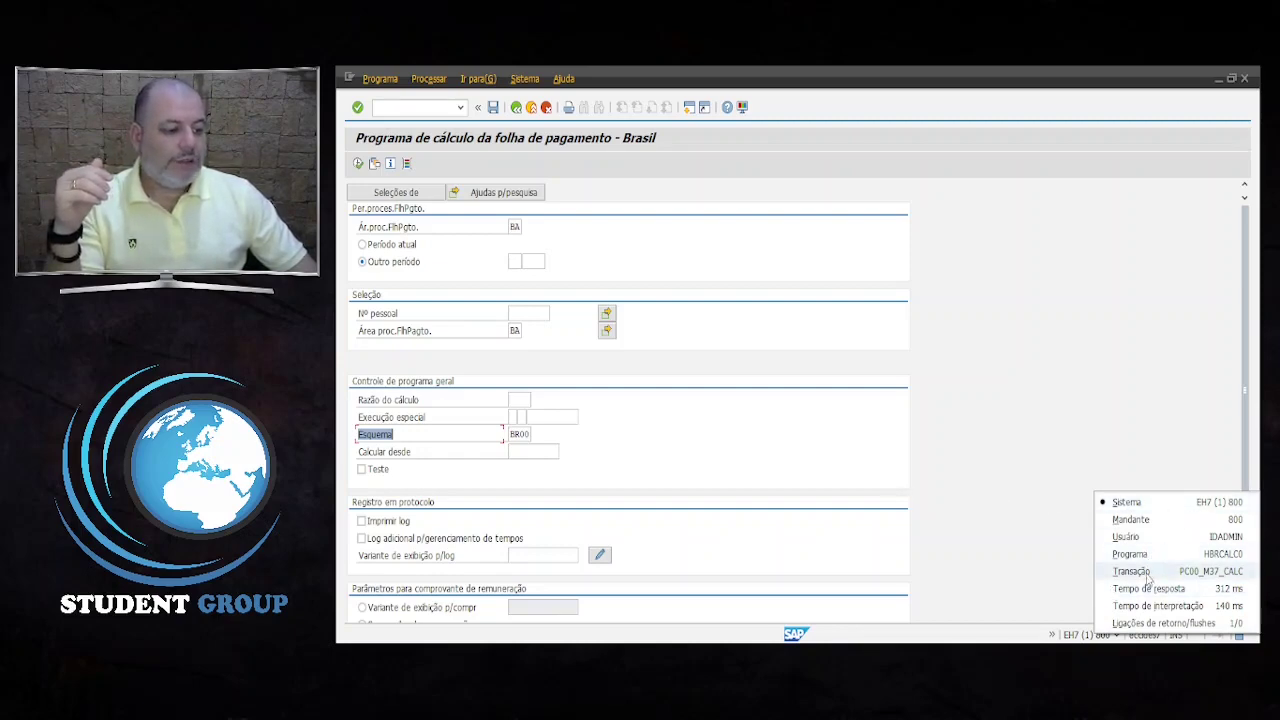
{"action": "left_click", "coordinate": [711, 389]}
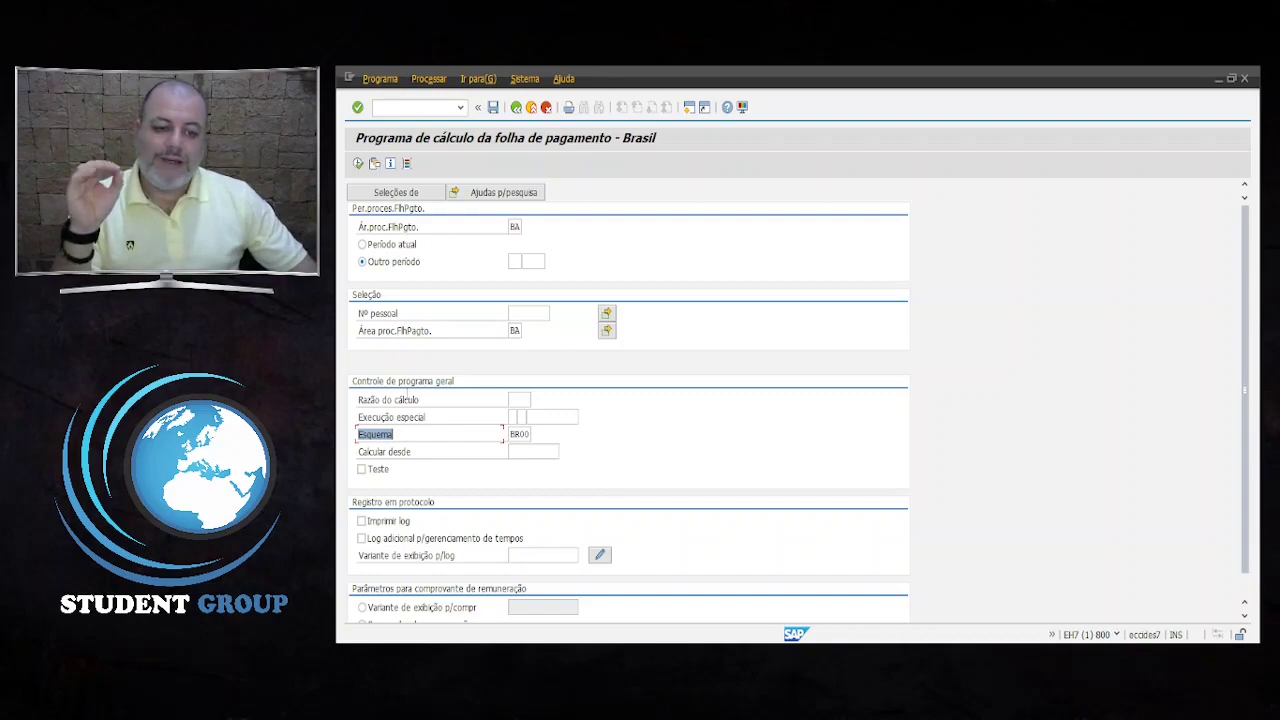
{"action": "left_click_drag", "start_coordinate": [512, 435], "coordinate": [565, 434]}
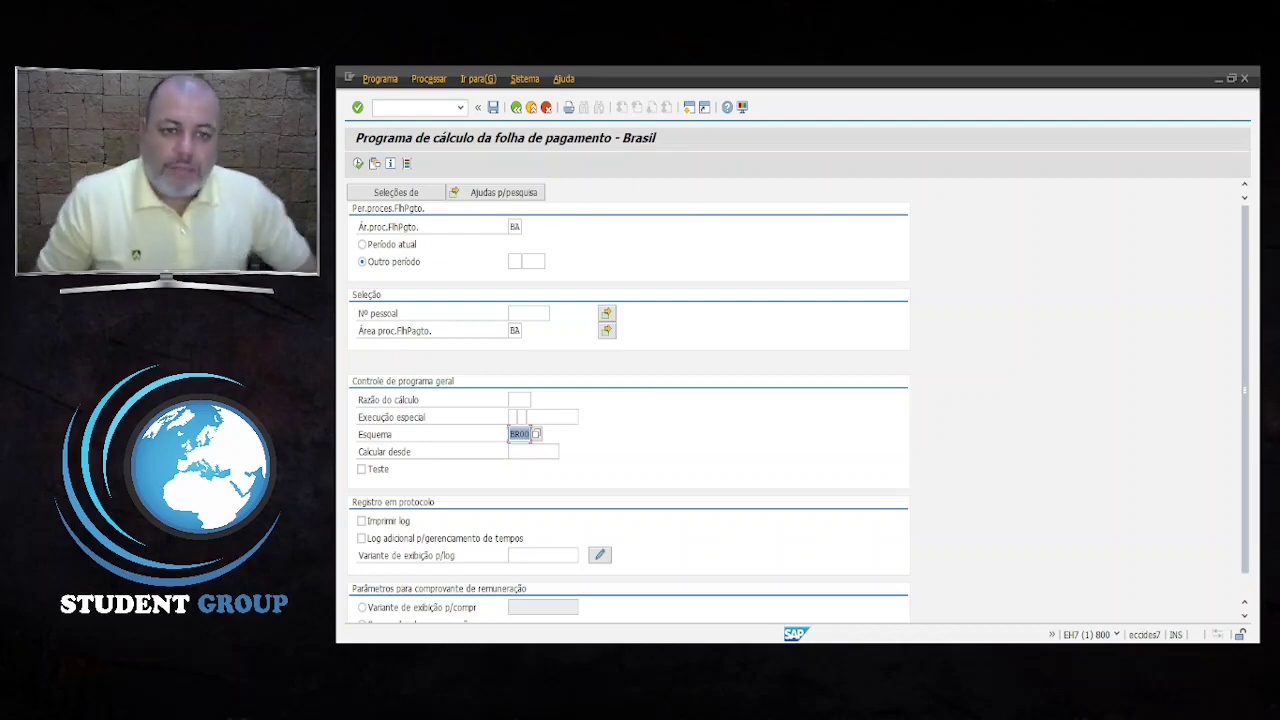
{"action": "left_click", "coordinate": [437, 436]}
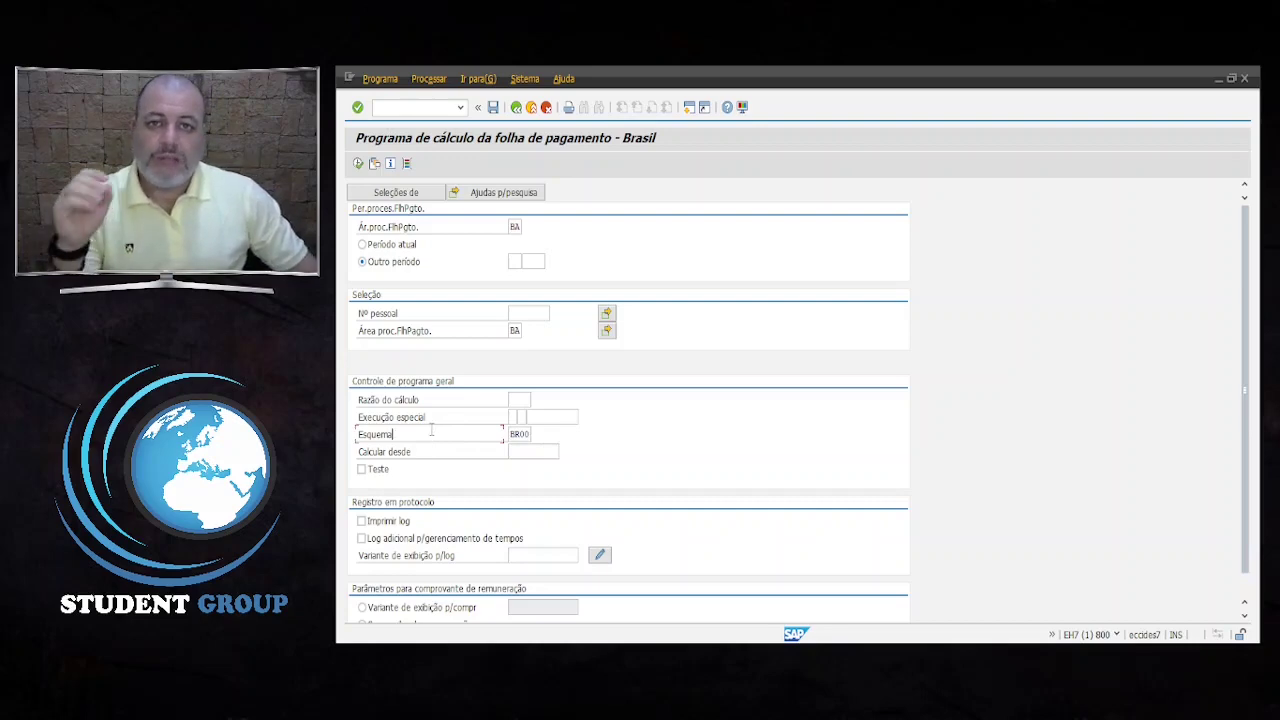
Leave the payroll program and open the personnel calculation schema editor through its transaction code.
{"action": "left_click", "coordinate": [417, 107]}
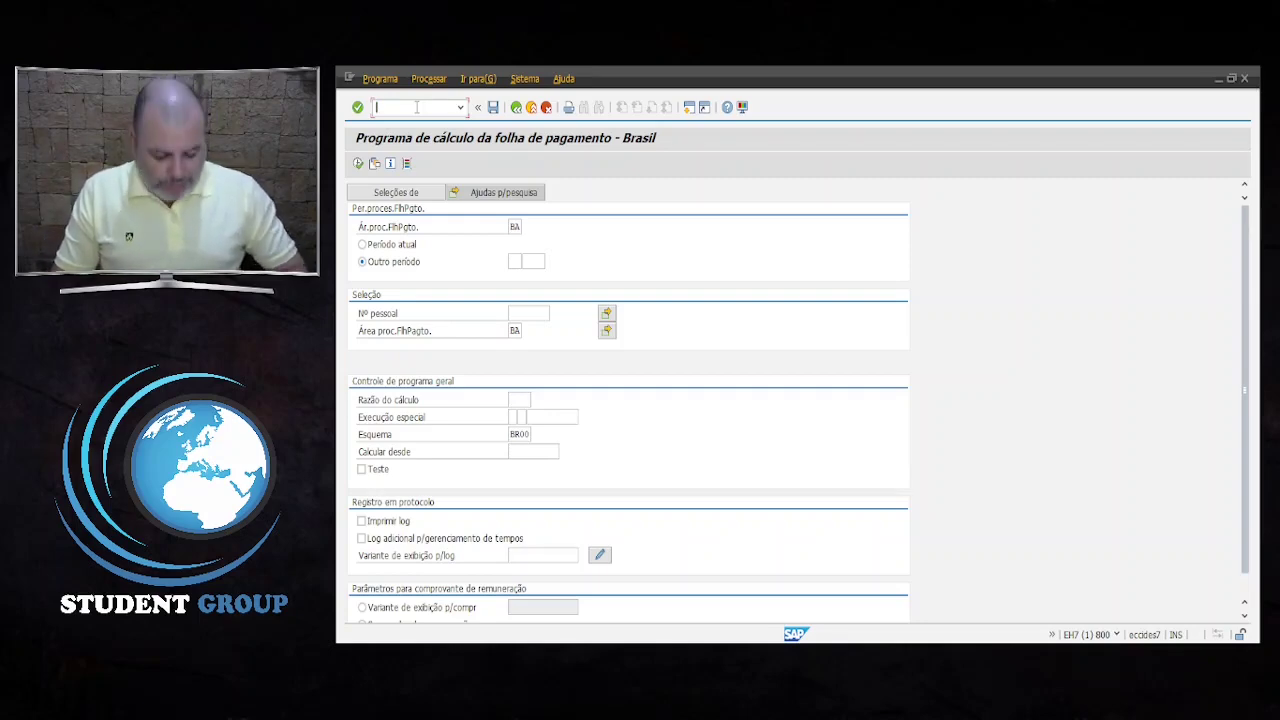
{"action": "type", "text": "/"}
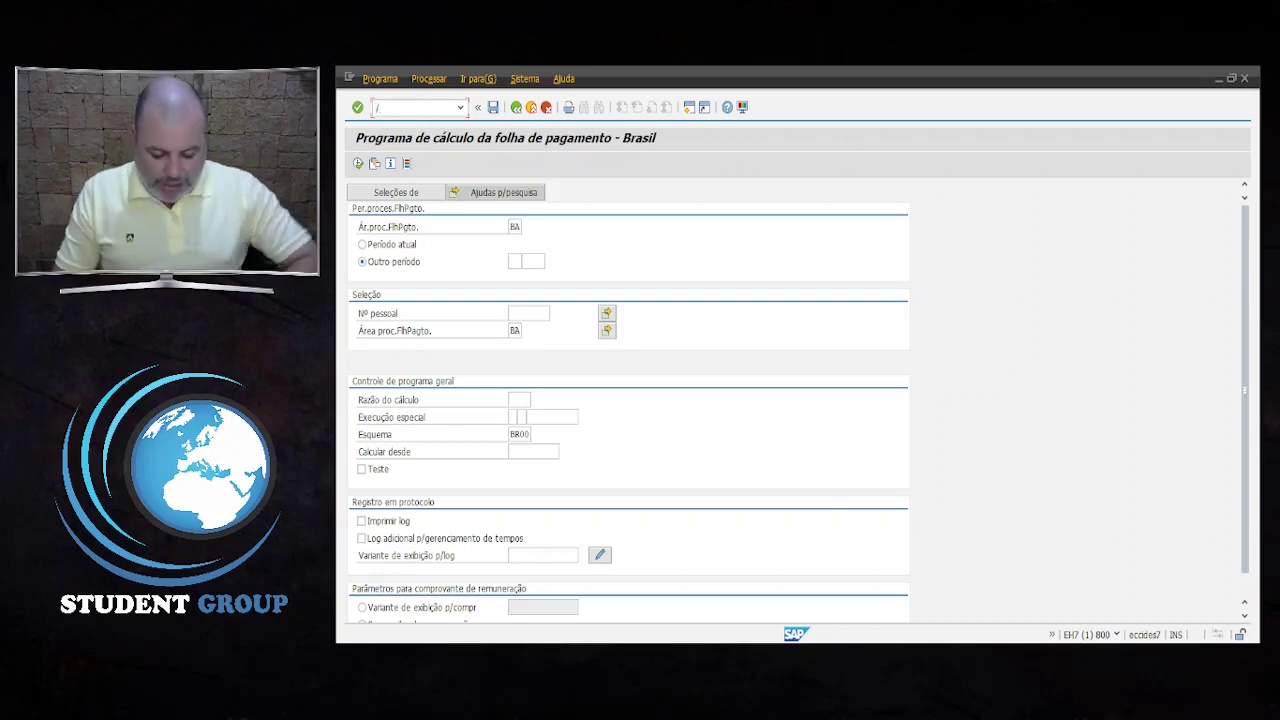
{"action": "type", "text": "N"}
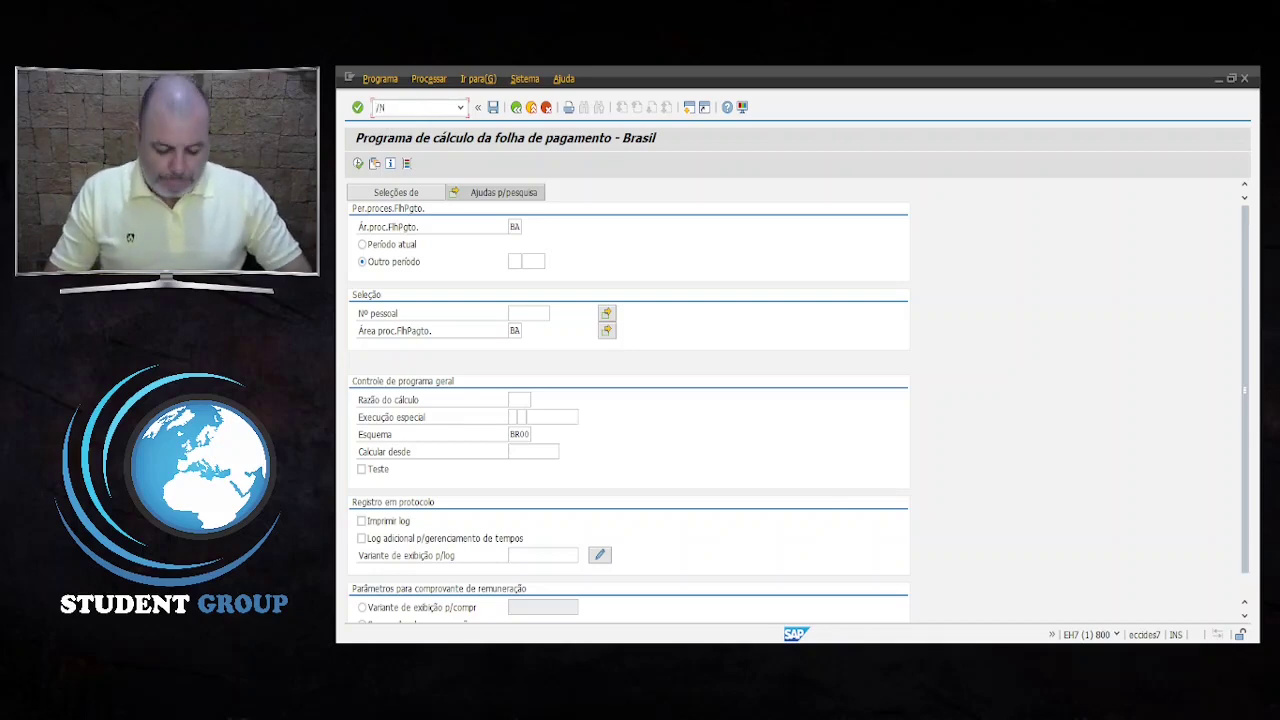
{"action": "type", "text": "SE38"}
{"action": "key", "text": "Return"}
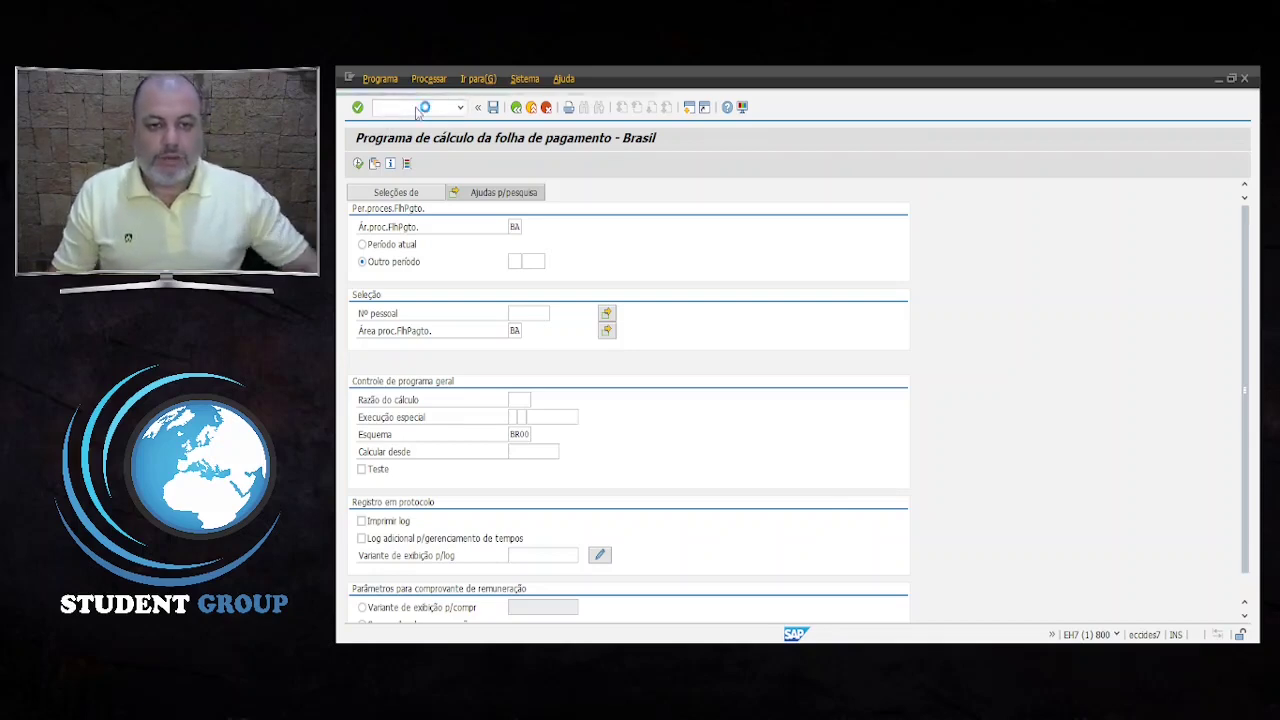
Open the source text of schema BR00 in change mode.
{"action": "type", "text": "BR"}
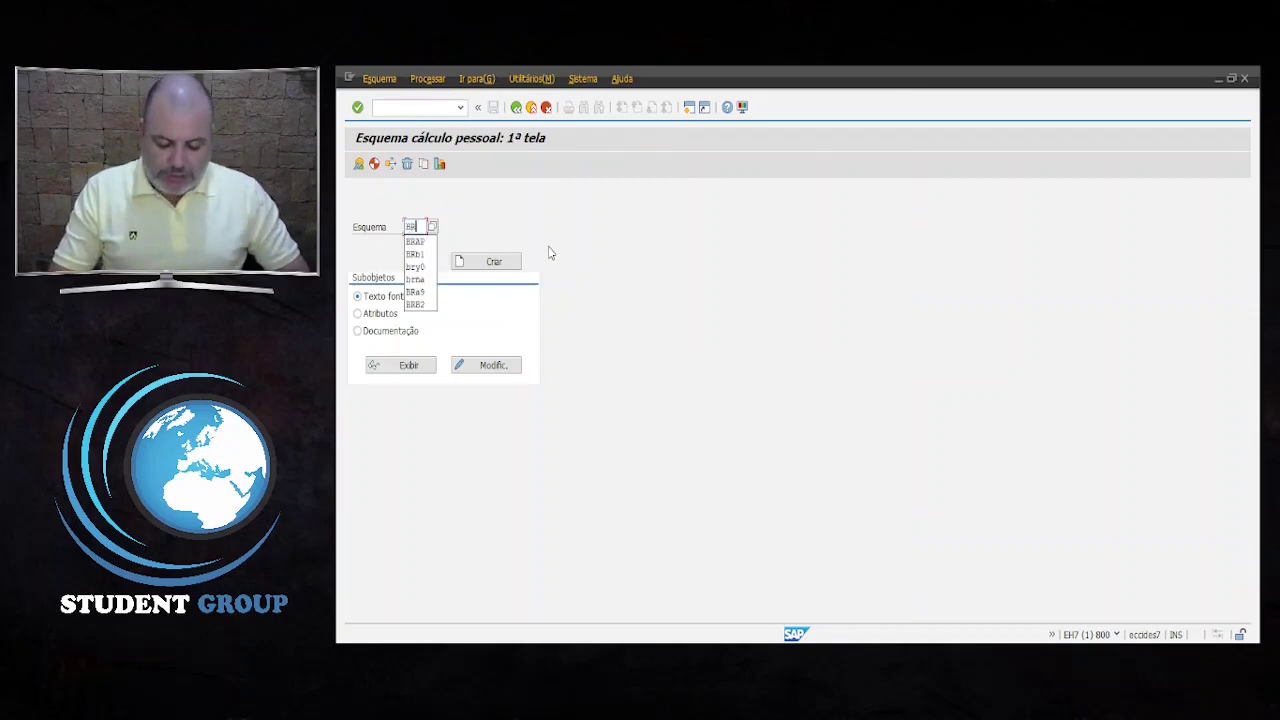
{"action": "type", "text": "00"}
{"action": "key", "text": "Return"}
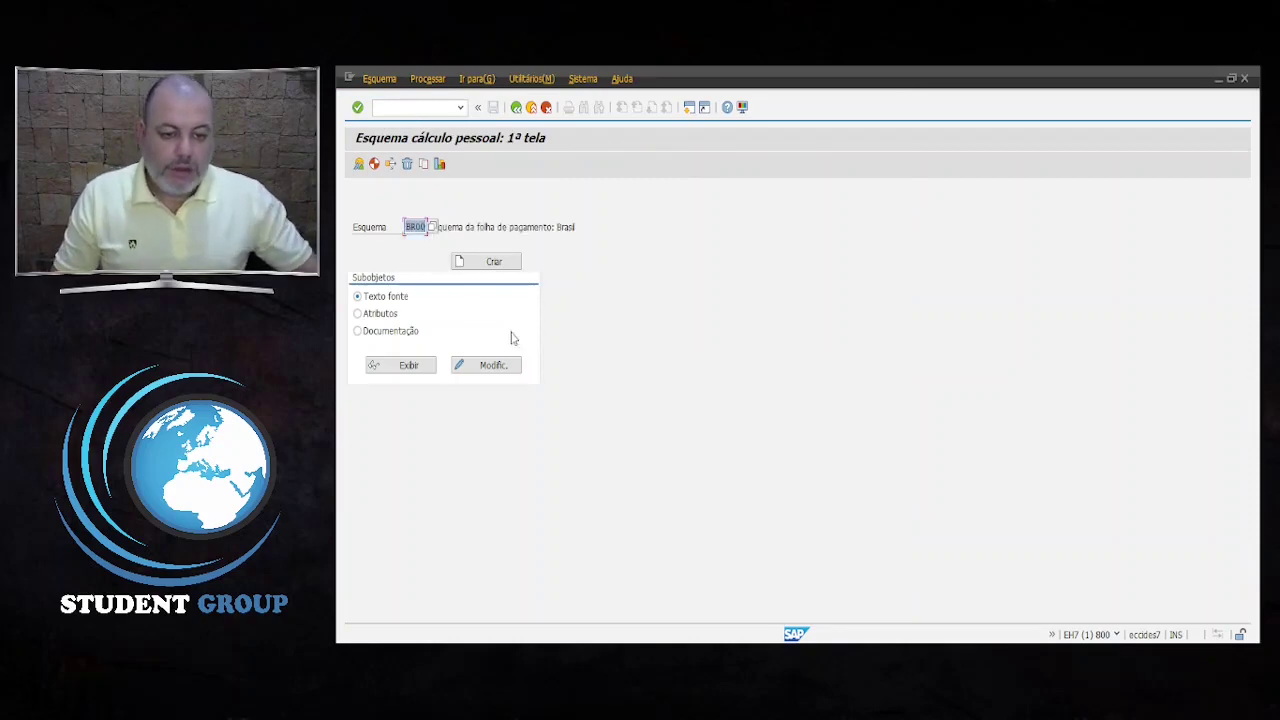
{"action": "left_click", "coordinate": [490, 365]}
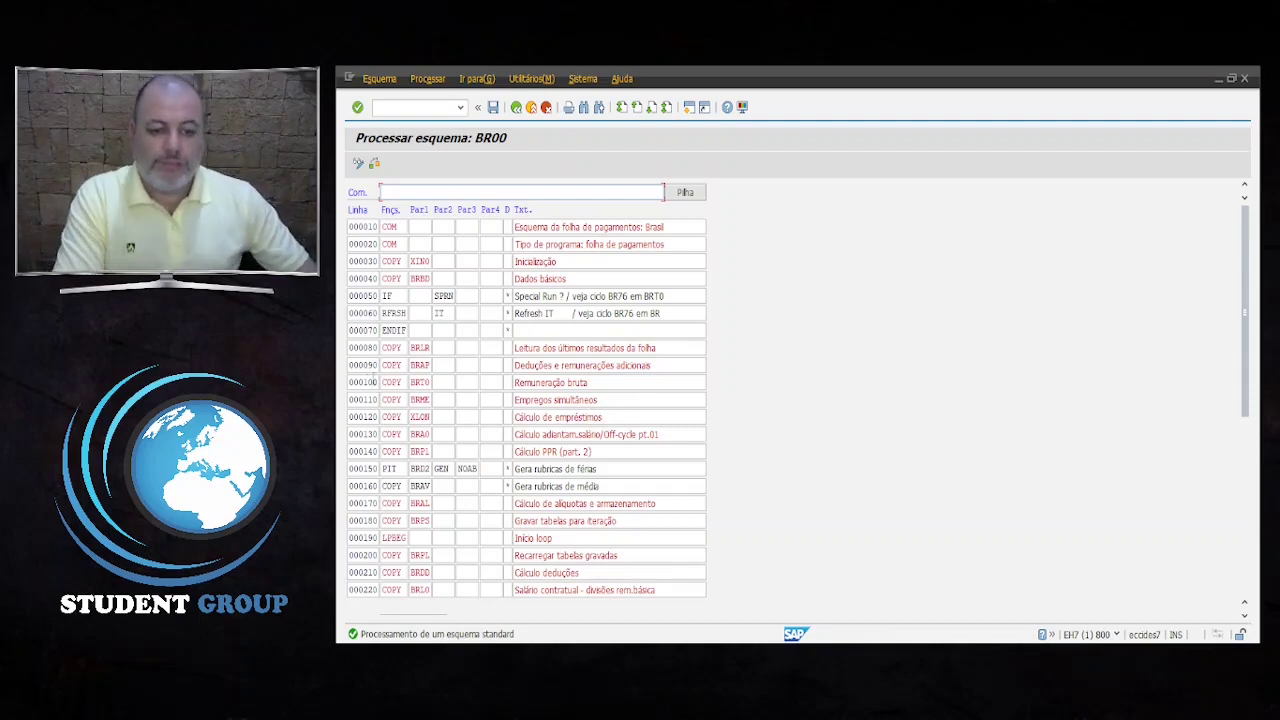
Examine the COPY and PIT function lines and their first parameters in schema BR00, lines 000080 to 000150.
{"action": "left_click", "coordinate": [393, 349]}
{"action": "left_click", "coordinate": [396, 366]}
{"action": "left_click", "coordinate": [395, 383]}
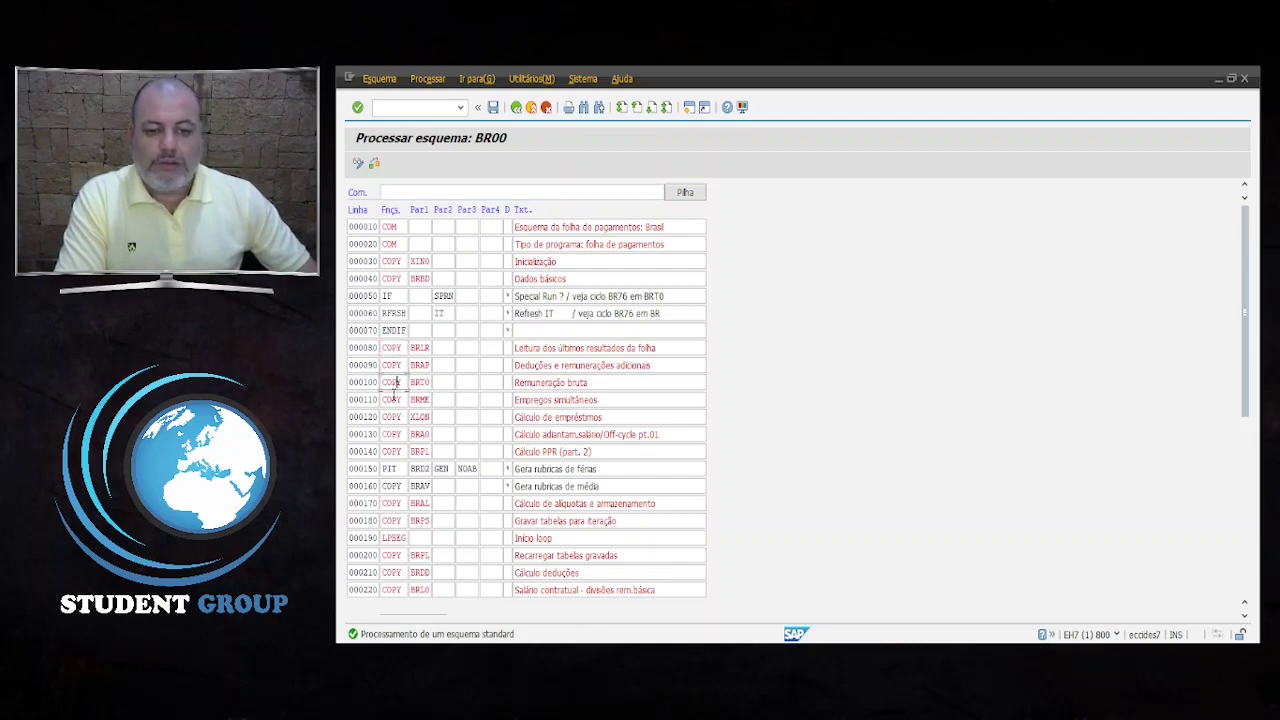
{"action": "left_click", "coordinate": [394, 400]}
{"action": "left_click", "coordinate": [392, 417]}
{"action": "left_click", "coordinate": [393, 348]}
{"action": "left_click", "coordinate": [414, 349]}
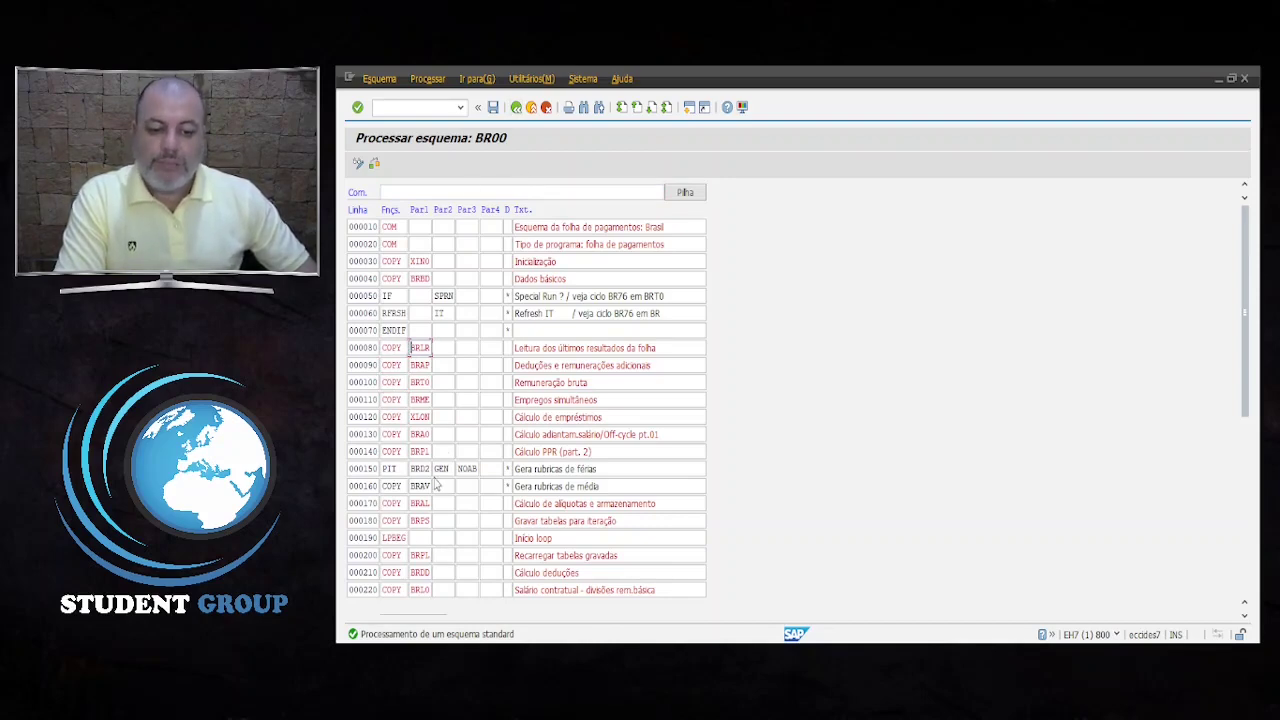
{"action": "left_click", "coordinate": [383, 468]}
{"action": "left_click", "coordinate": [425, 468]}
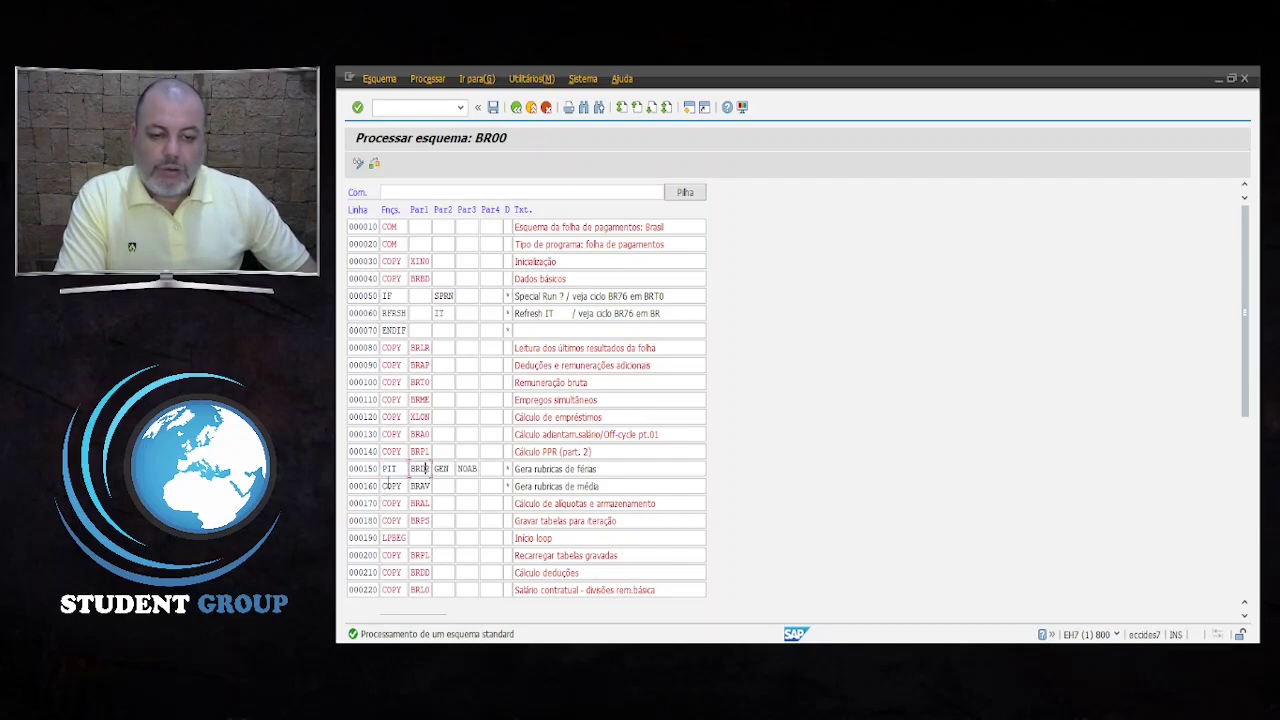
{"action": "double_click", "coordinate": [388, 468]}
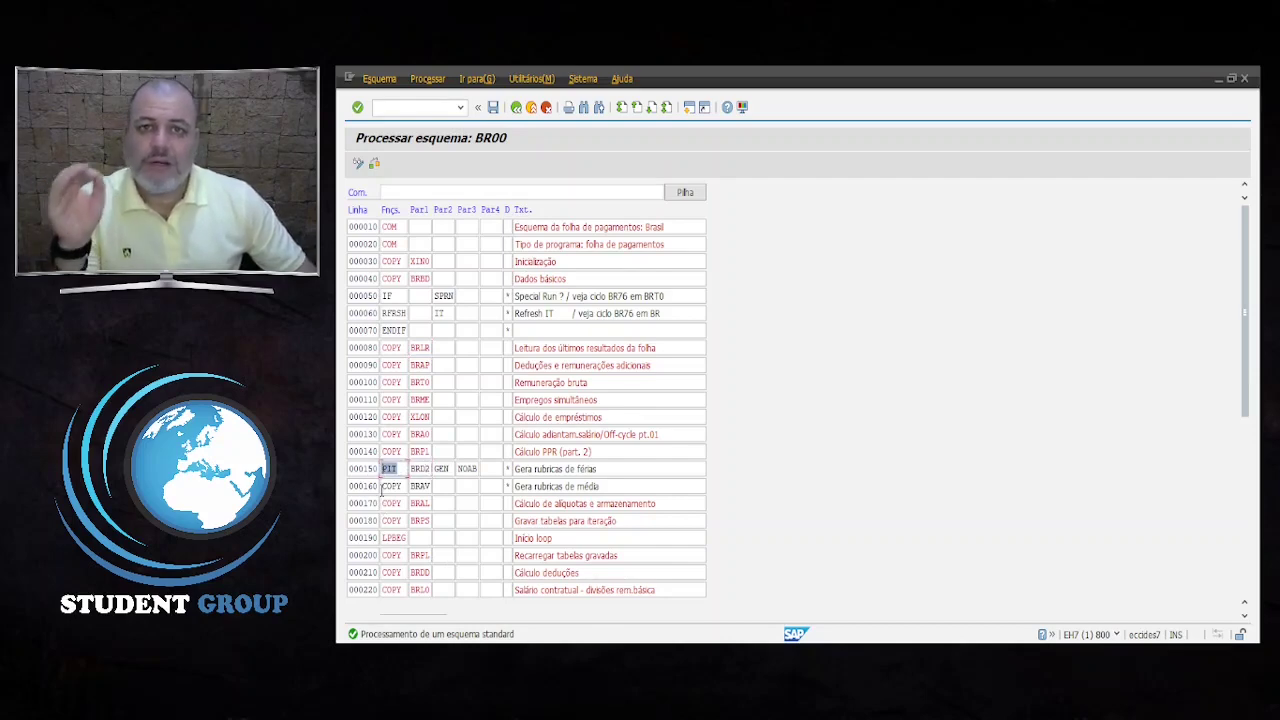
{"action": "left_click", "coordinate": [412, 468]}
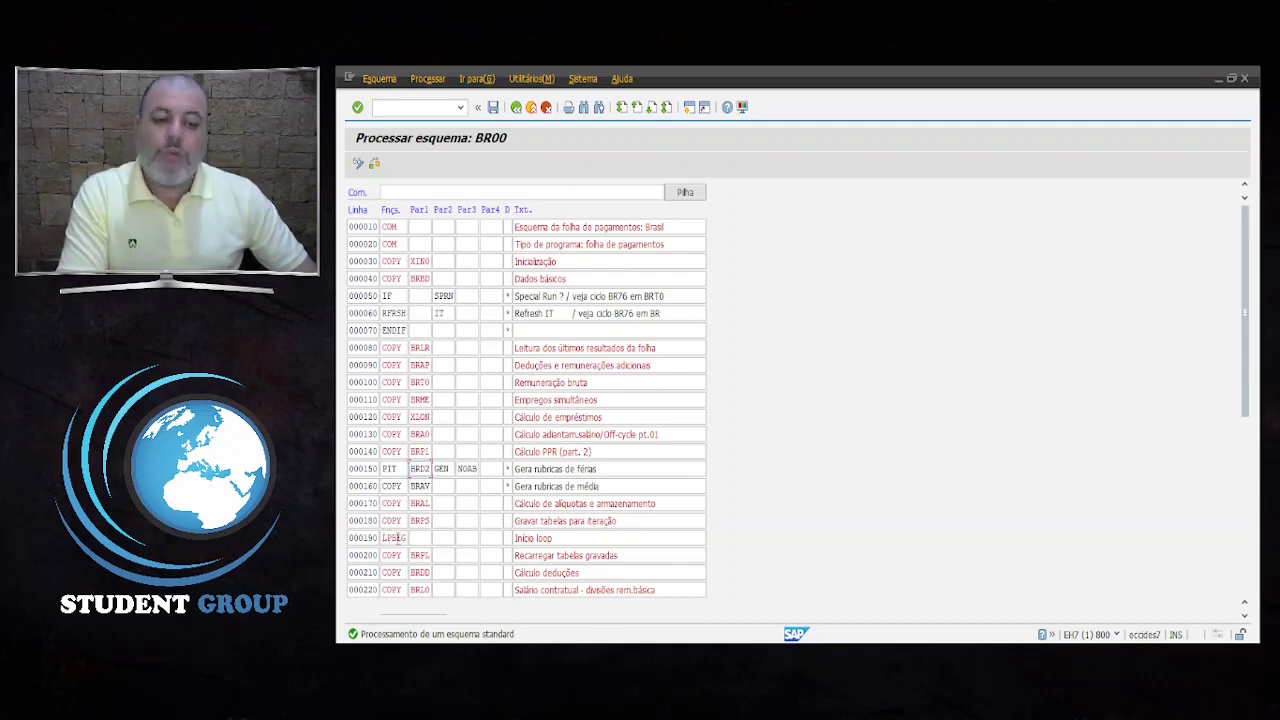
Look through the remaining lines of schema BR00 down to the net remuneration entry.
{"action": "scroll", "coordinate": [447, 510], "scroll_direction": "down", "scroll_amount": 5}
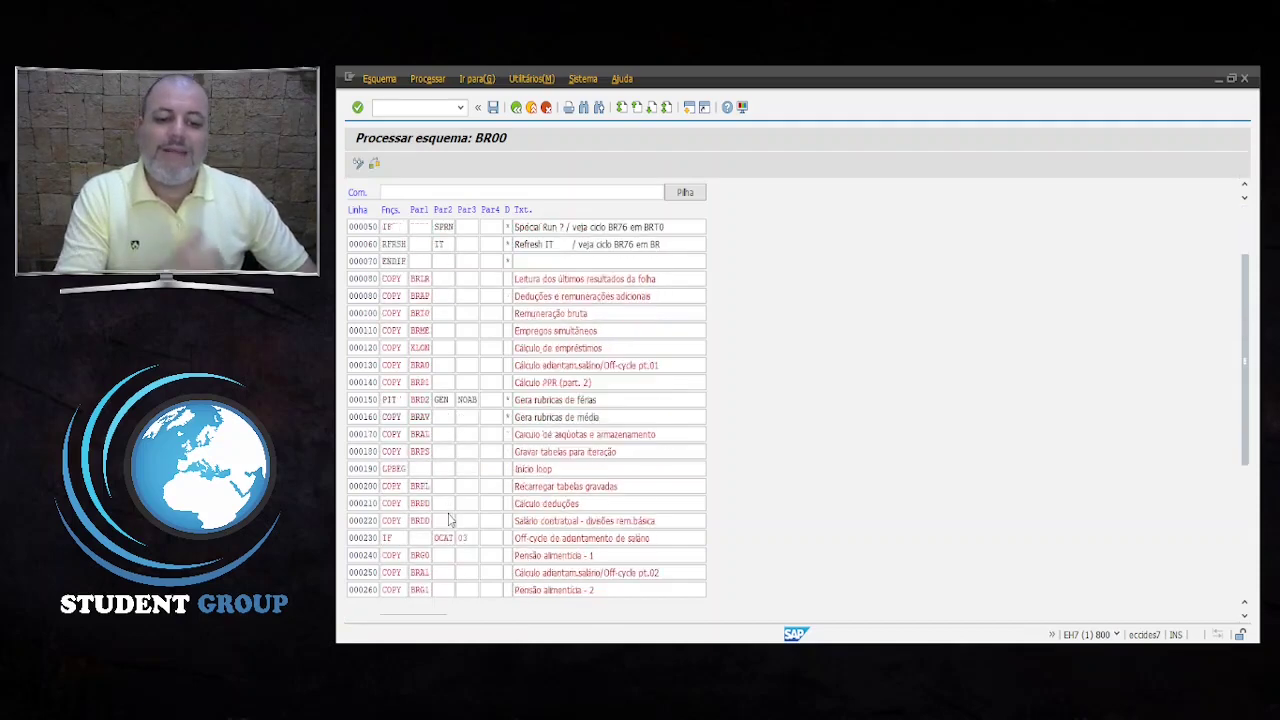
{"action": "scroll", "coordinate": [448, 518], "scroll_direction": "up", "scroll_amount": 1}
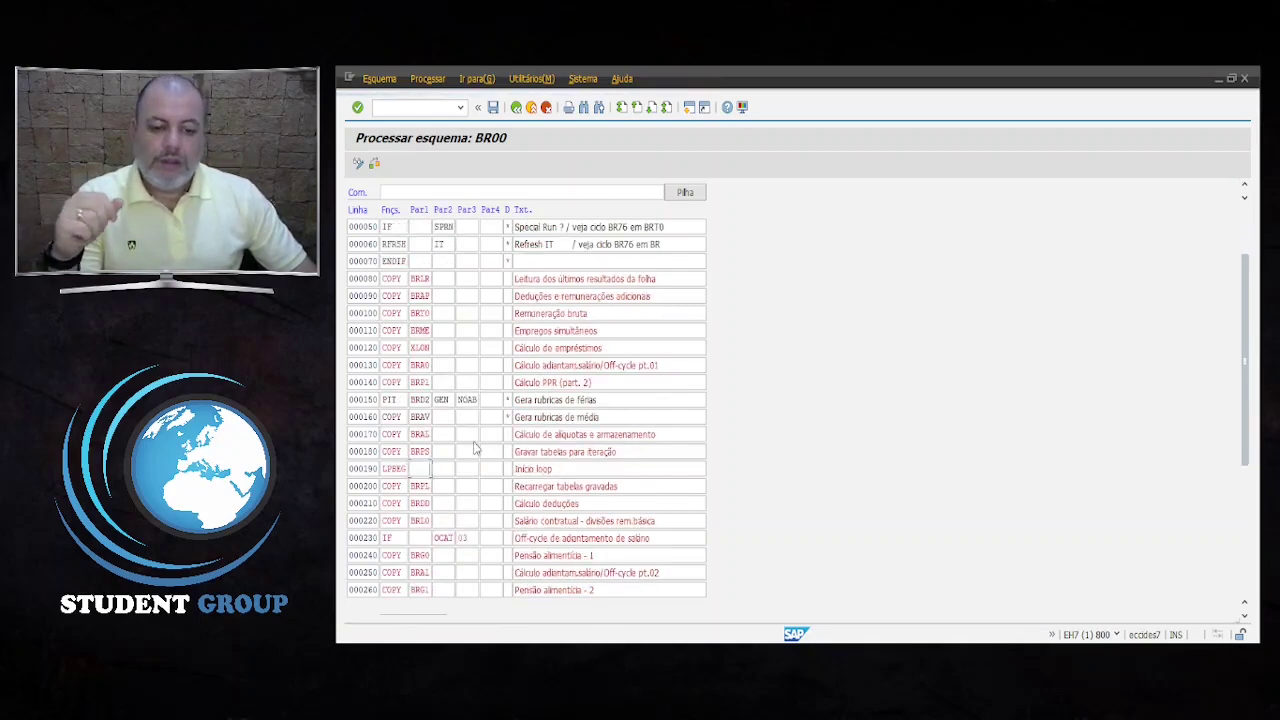
{"action": "scroll", "coordinate": [475, 449], "scroll_direction": "down", "scroll_amount": 3}
{"action": "scroll", "coordinate": [475, 449], "scroll_direction": "down", "scroll_amount": 6}
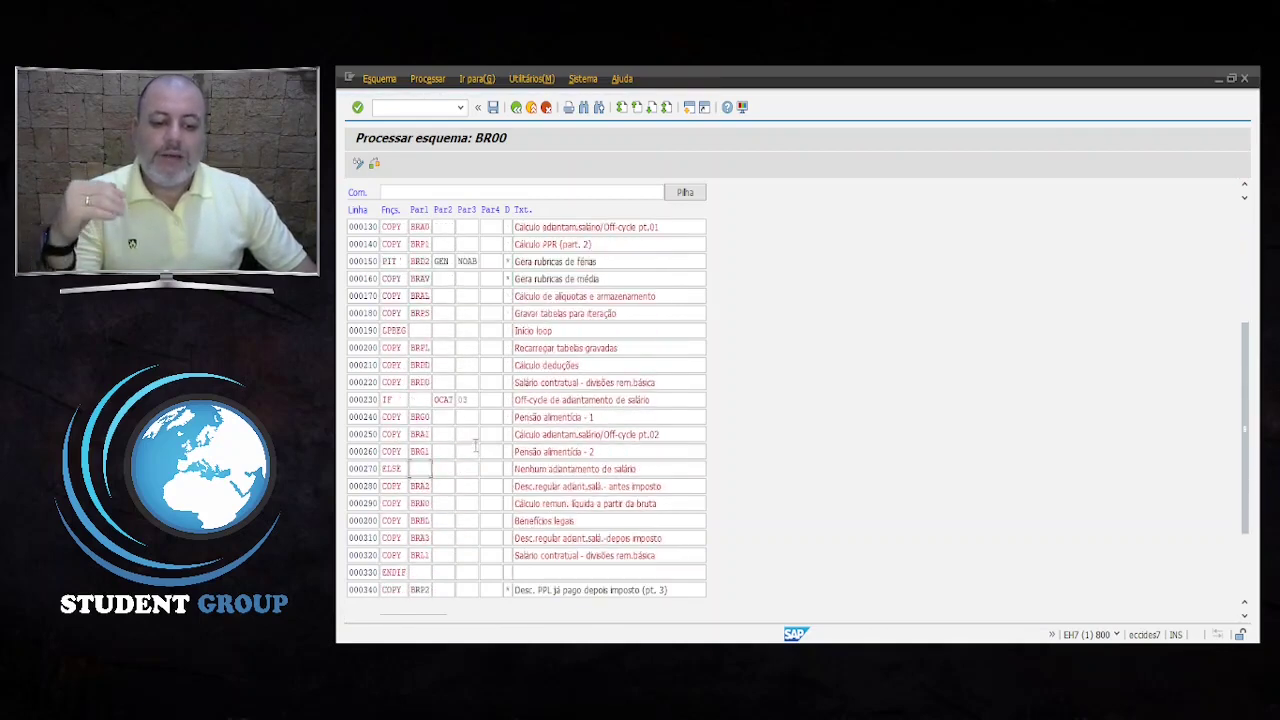
{"action": "scroll", "coordinate": [475, 449], "scroll_direction": "down", "scroll_amount": 3}
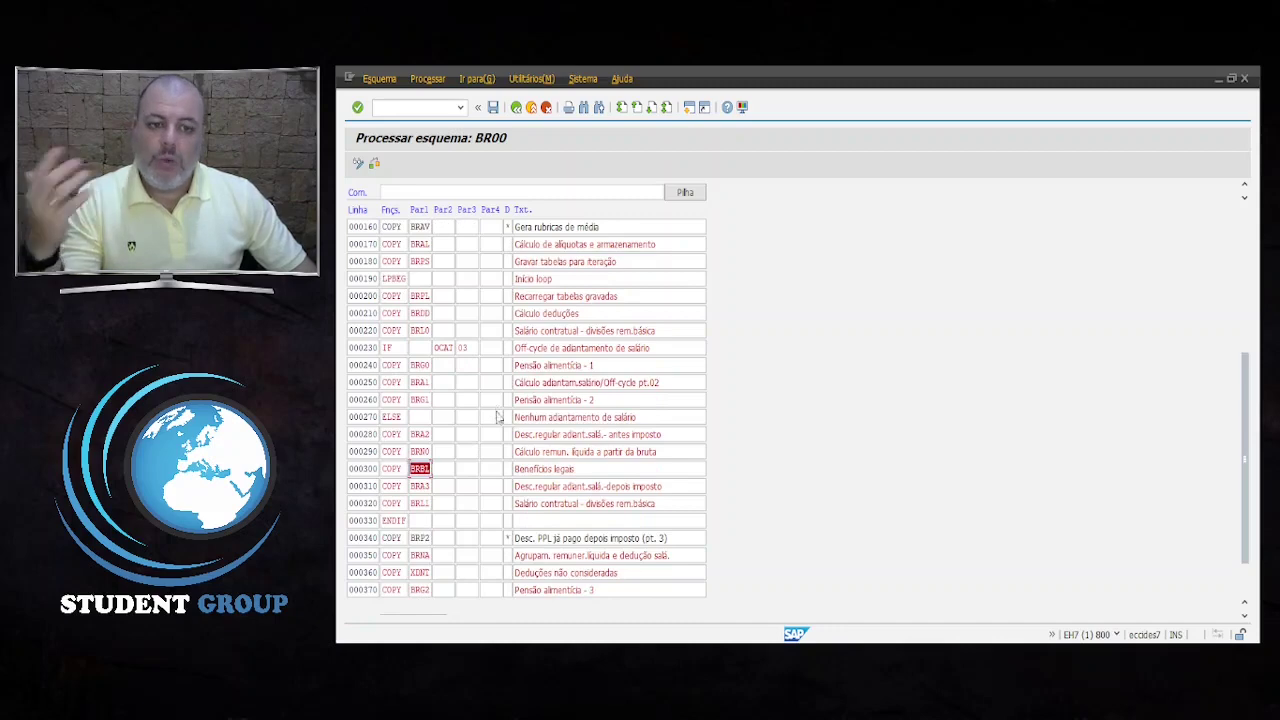
{"action": "scroll", "coordinate": [503, 415], "scroll_direction": "down", "scroll_amount": 1}
{"action": "scroll", "coordinate": [503, 415], "scroll_direction": "down", "scroll_amount": 1}
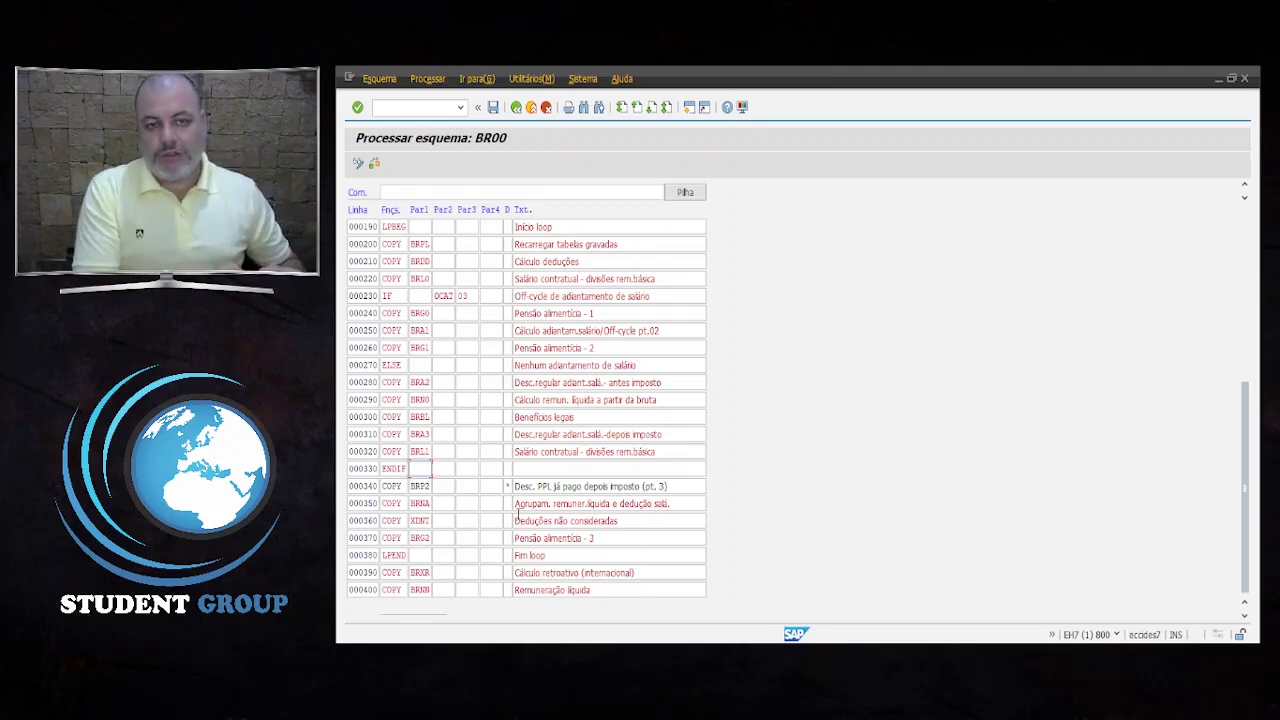
Exit the schema editor and start transaction pe02 for personnel calculation rules.
{"action": "key", "text": "F3"}
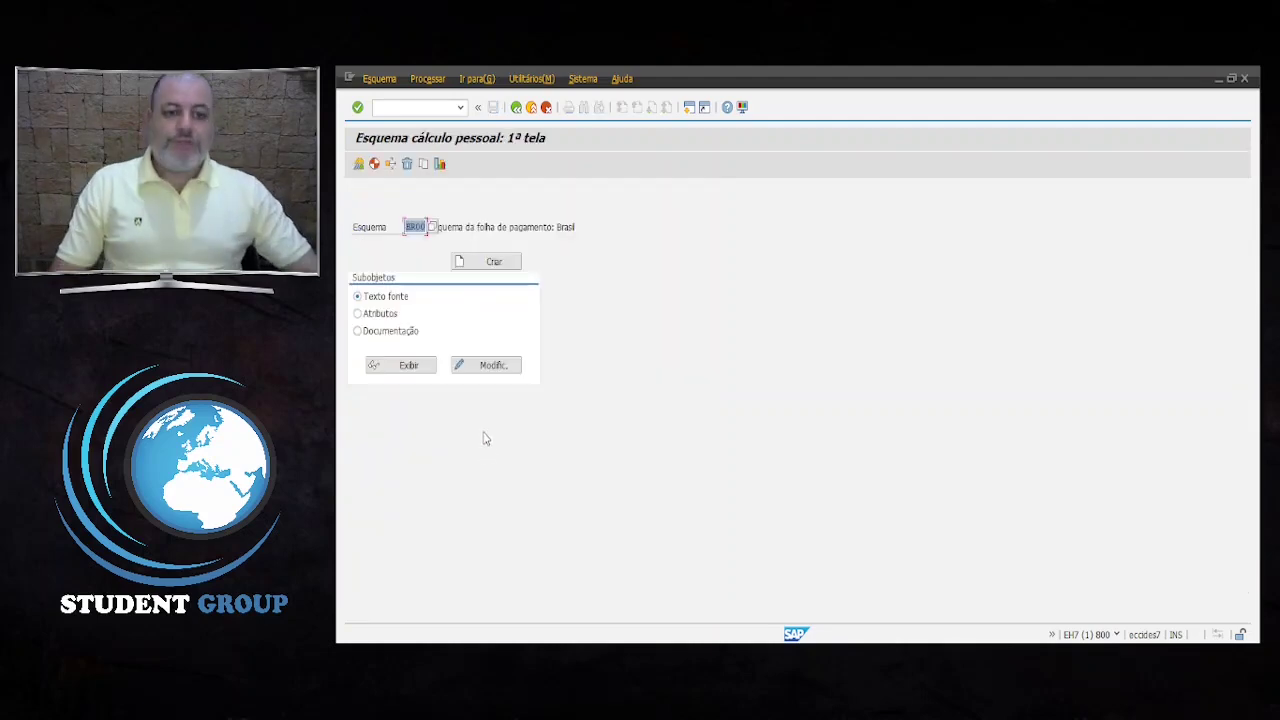
{"action": "key", "text": "F3"}
{"action": "key", "text": "F3"}
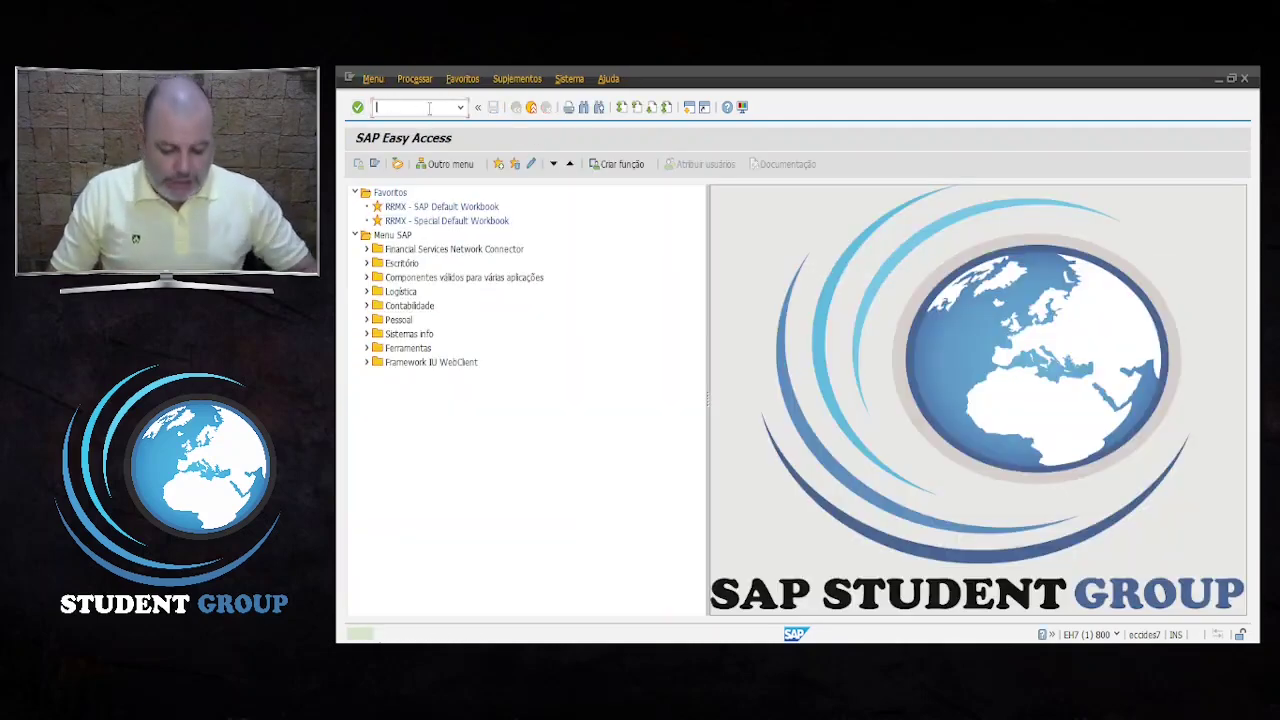
{"action": "type", "text": "pe02"}
{"action": "key", "text": "Return"}
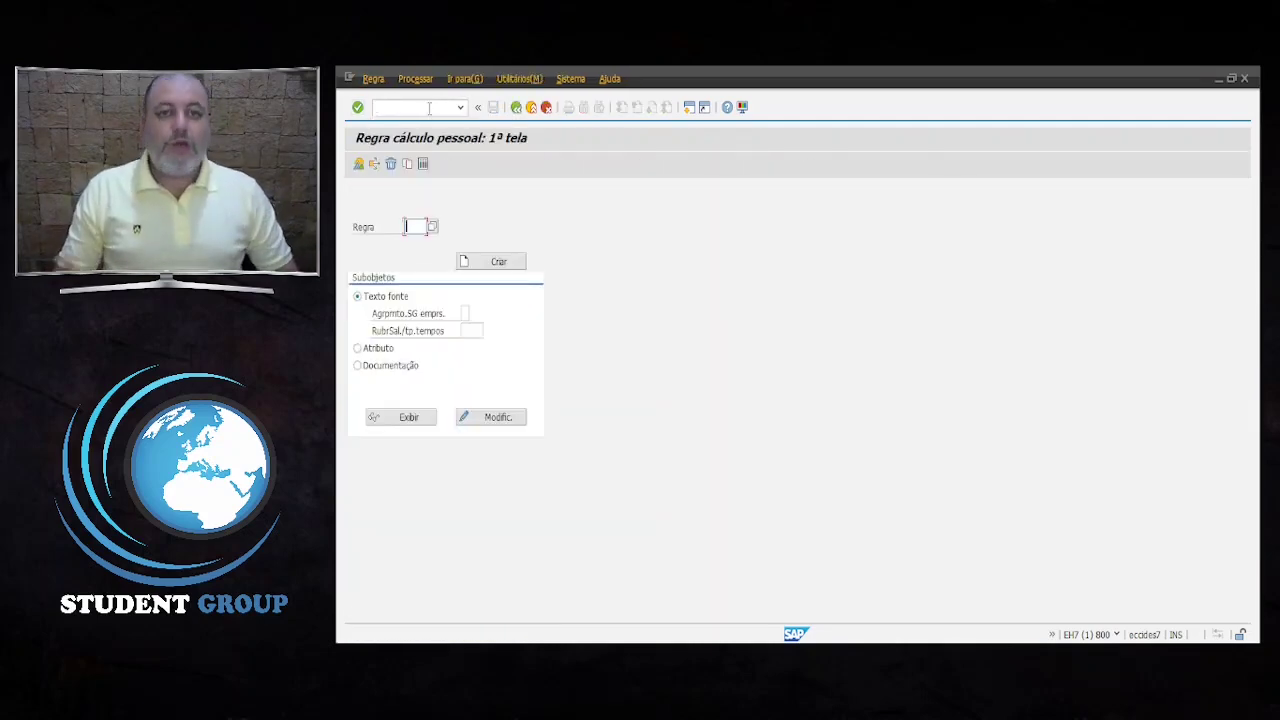
Choose rule ZDVT from the previously used entries and open its source text in change mode.
{"action": "key", "text": "BackSpace"}
{"action": "key", "text": "Down"}
{"action": "key", "text": "Down"}
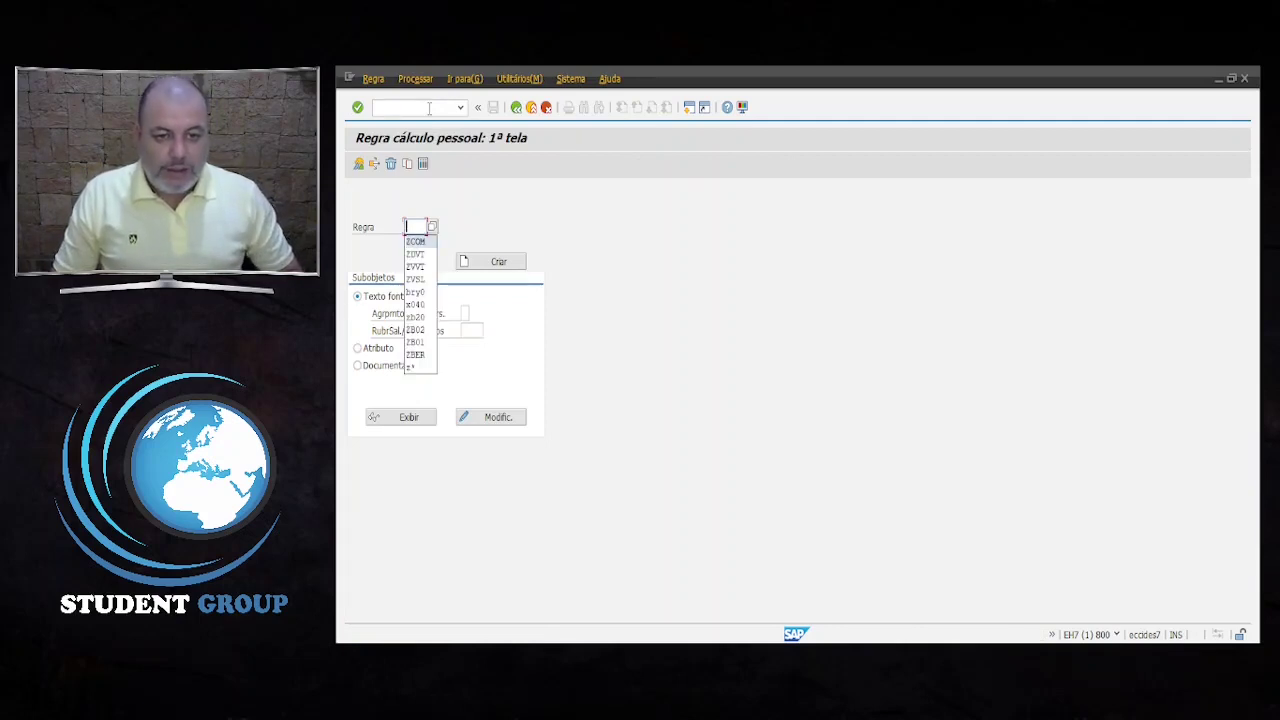
{"action": "key", "text": "Return"}
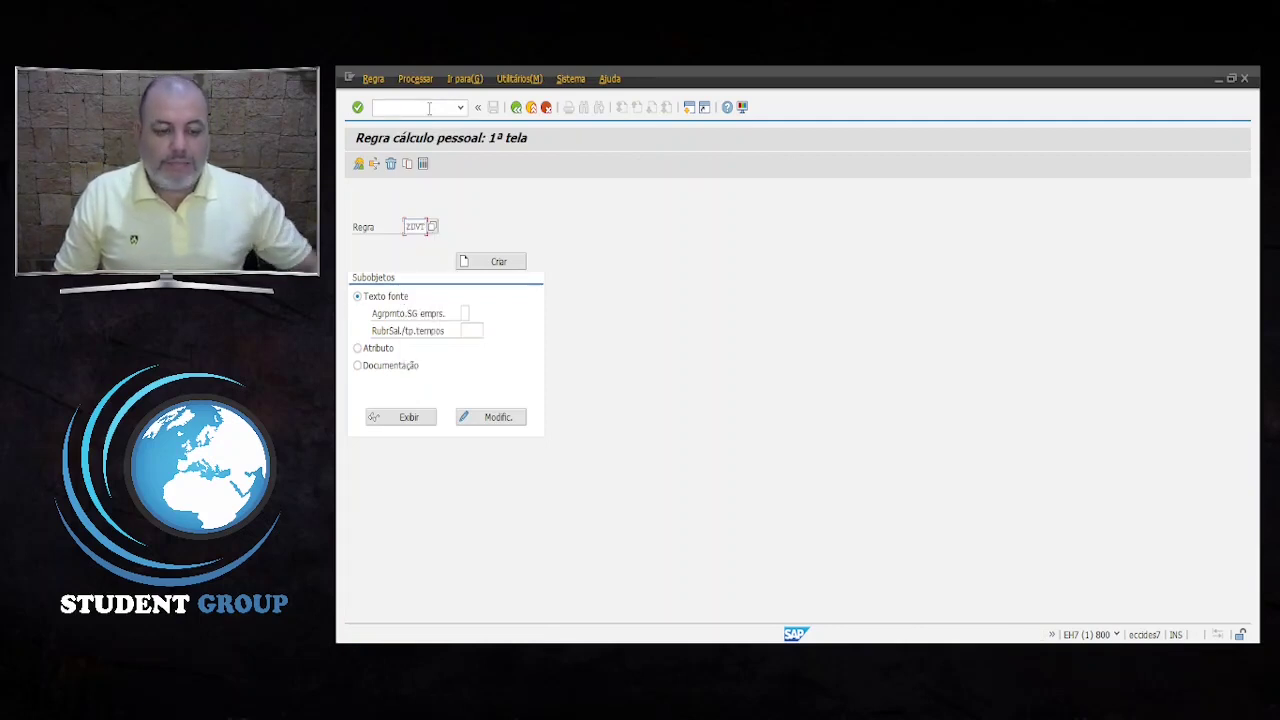
{"action": "key", "text": "Return"}
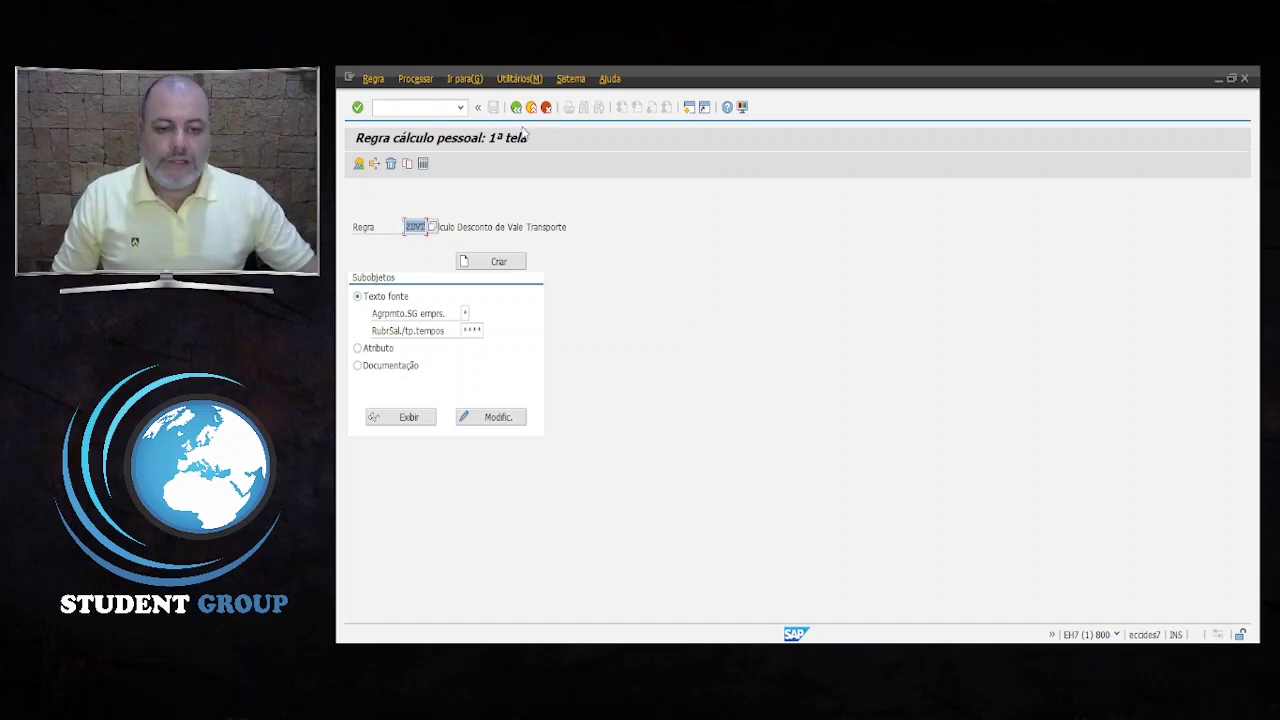
{"action": "left_click", "coordinate": [481, 423]}
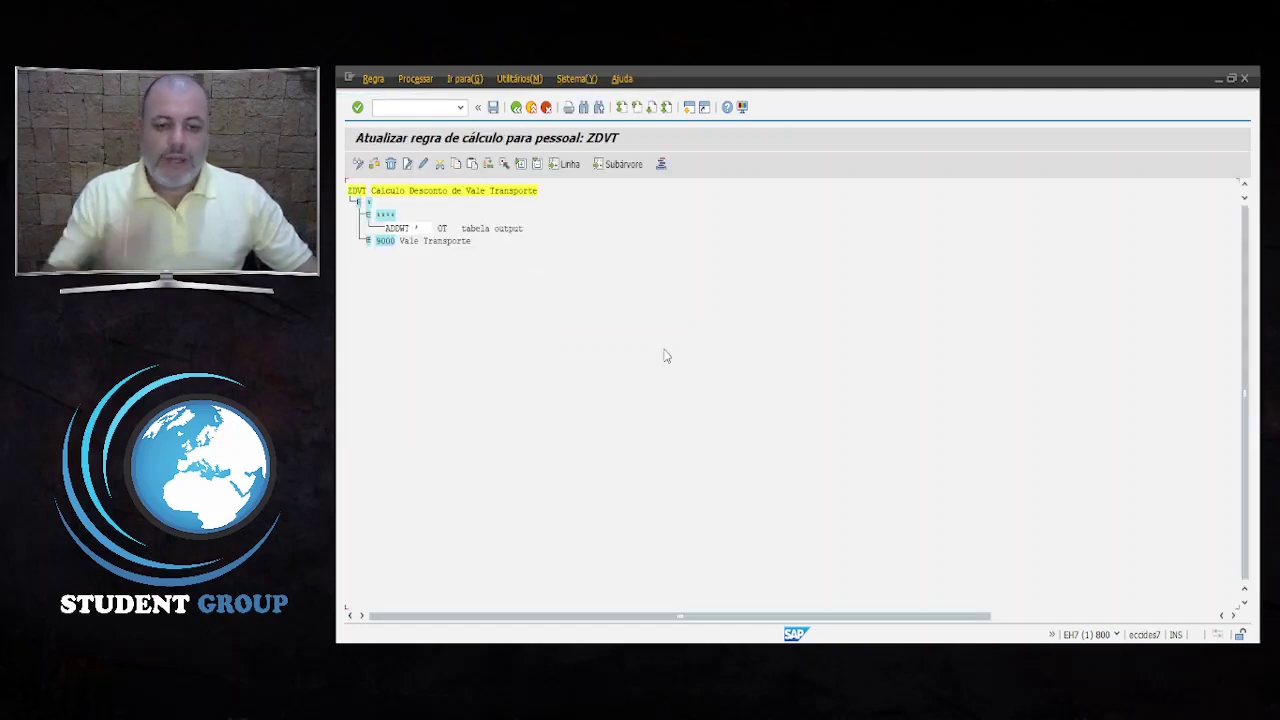
Expand wage type 9000 Vale Transporte in rule ZDVT with all its comparison branches down to the last operations.
{"action": "left_click", "coordinate": [367, 241]}
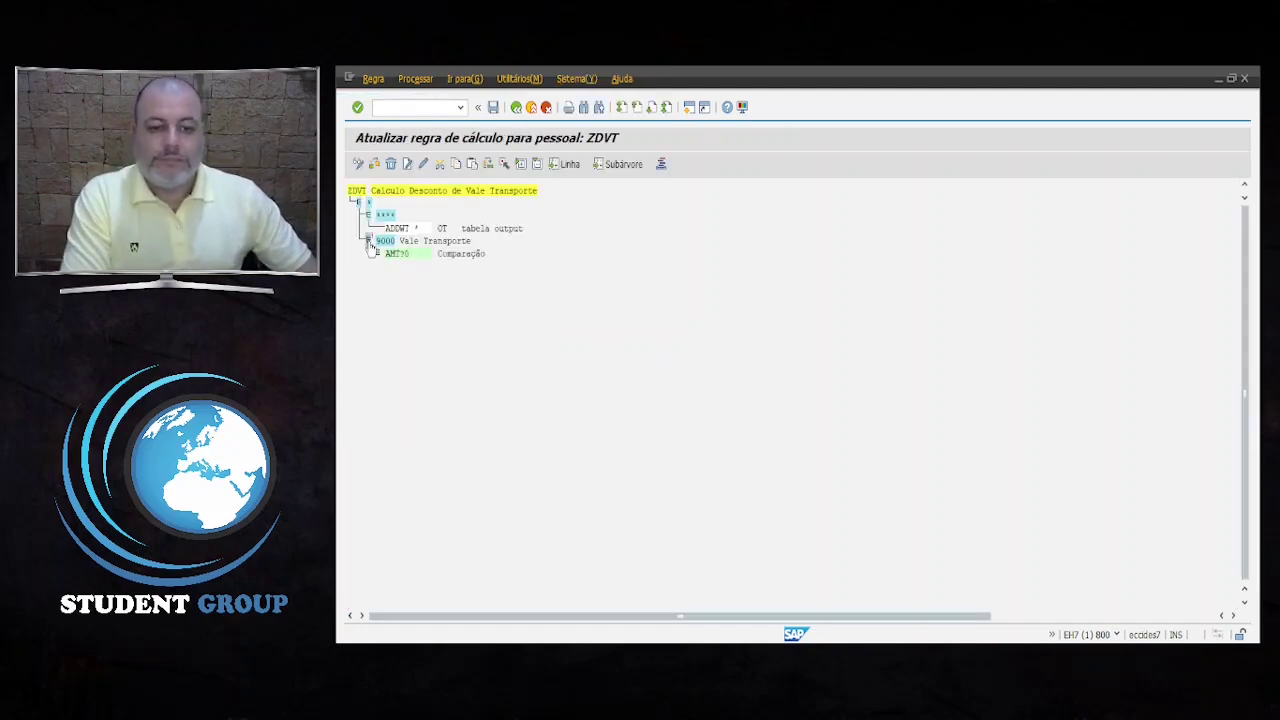
{"action": "left_click", "coordinate": [378, 253]}
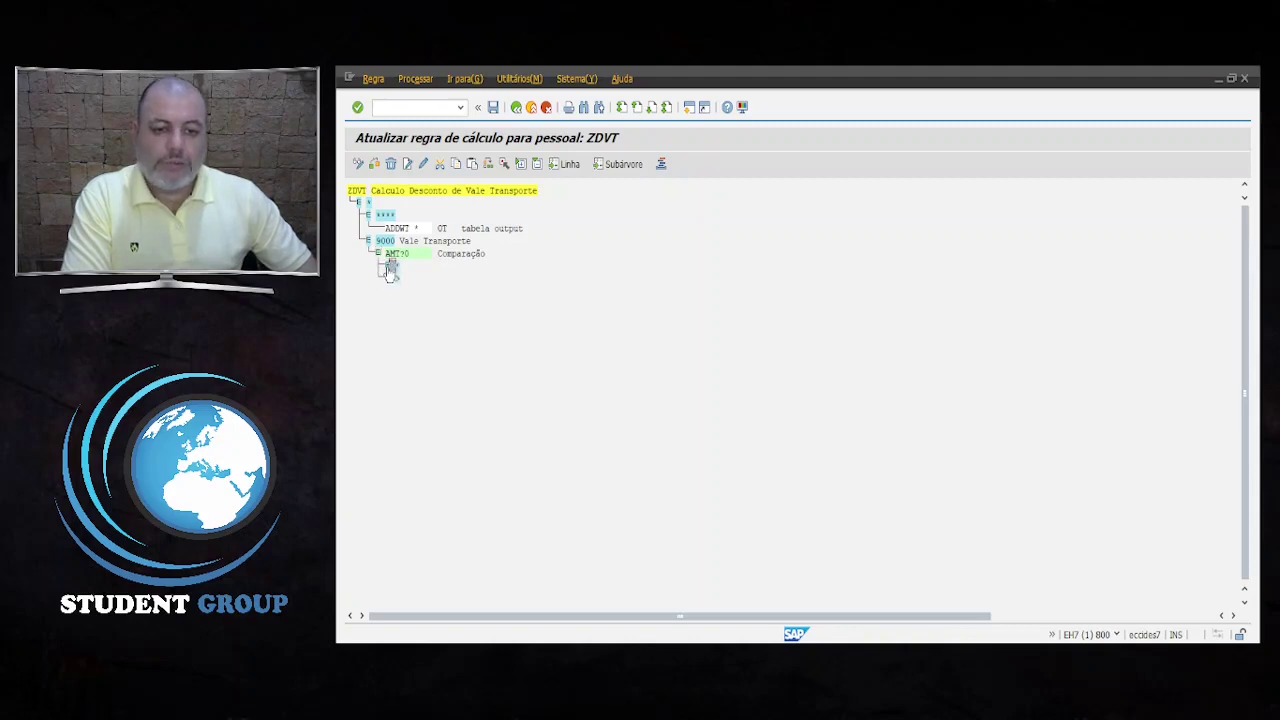
{"action": "left_click", "coordinate": [387, 266]}
{"action": "left_click", "coordinate": [387, 291]}
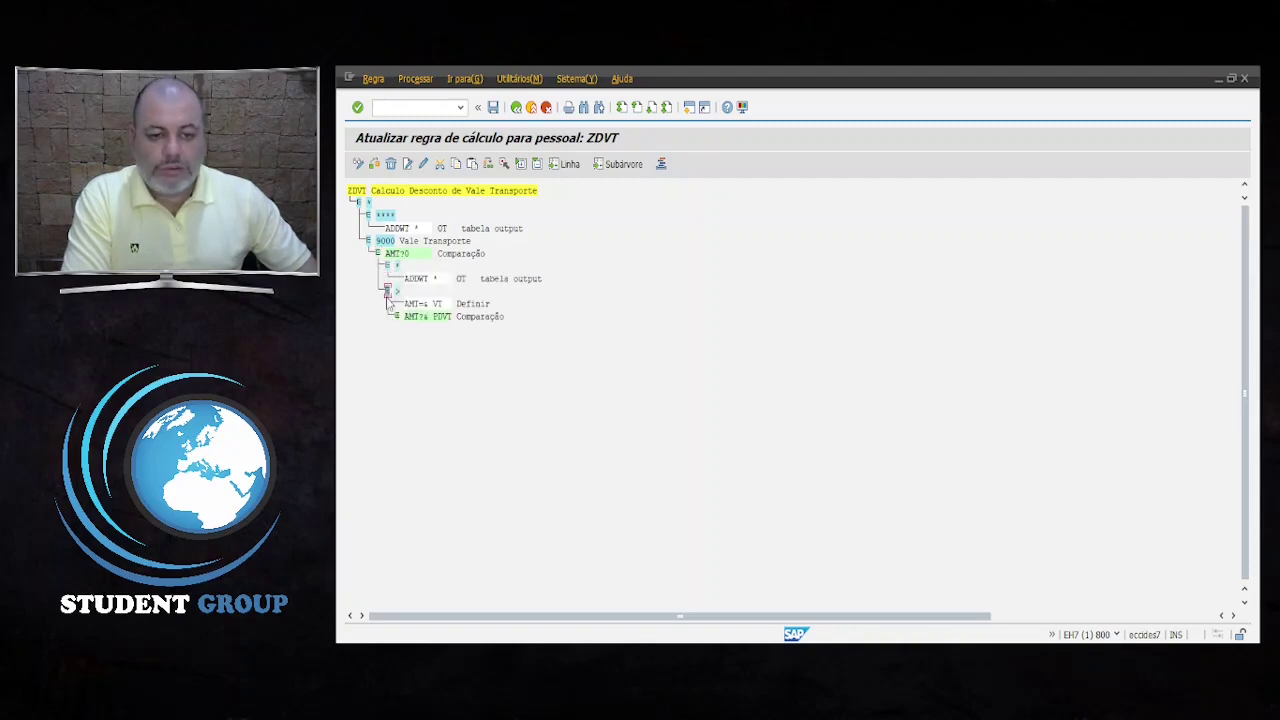
{"action": "left_click", "coordinate": [397, 316]}
{"action": "left_click", "coordinate": [406, 329]}
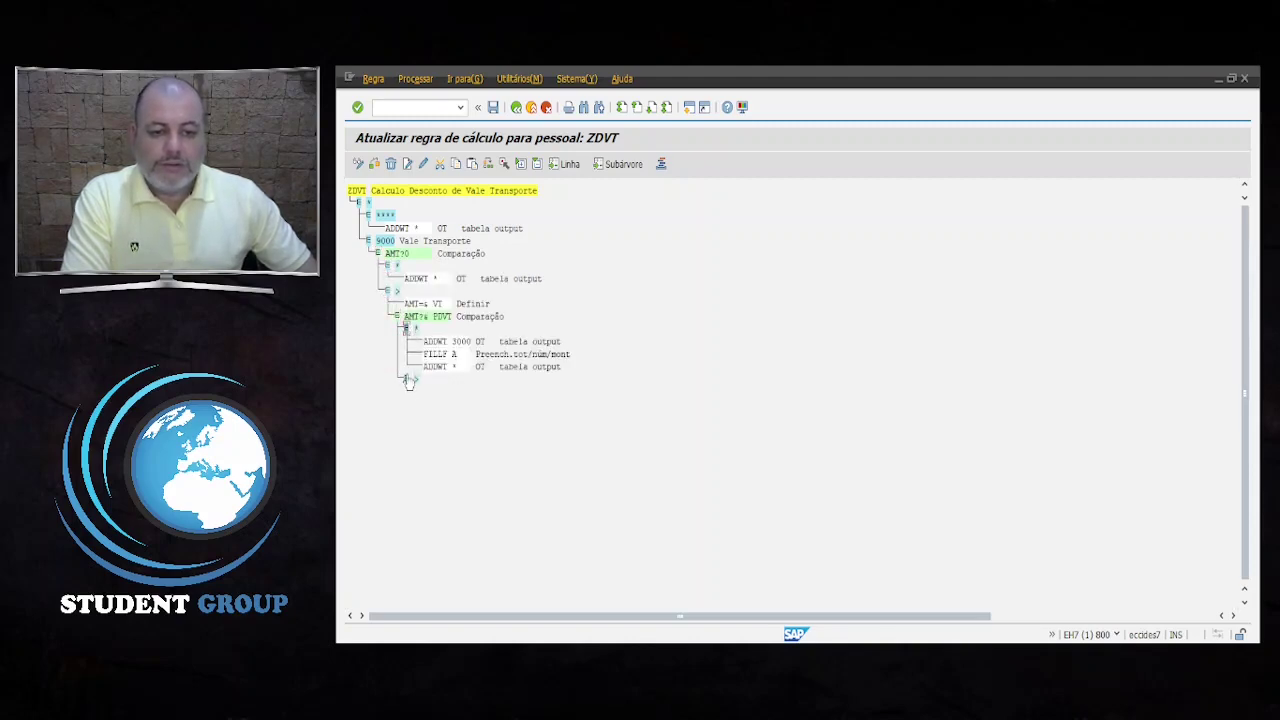
{"action": "left_click", "coordinate": [406, 378]}
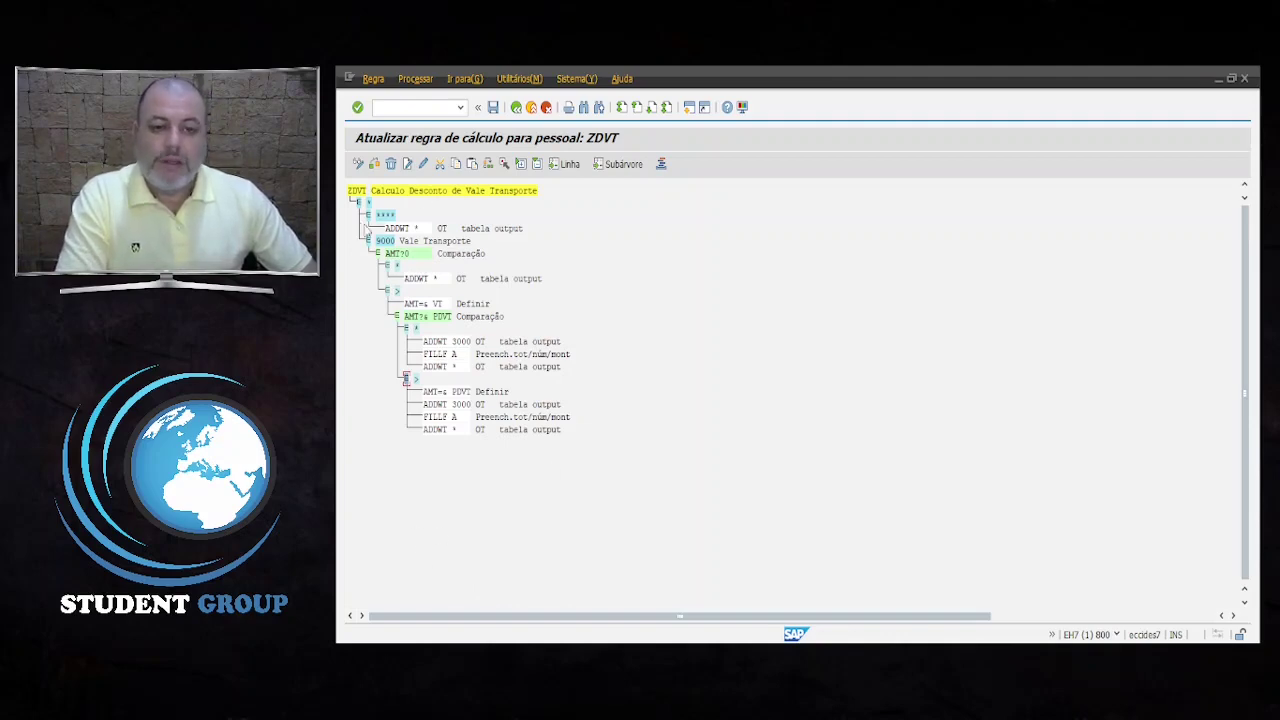
Examine the general **** entry with its ADDWT * operation, wage type 9000, and the AMT?0 comparison.
{"action": "left_click", "coordinate": [384, 215]}
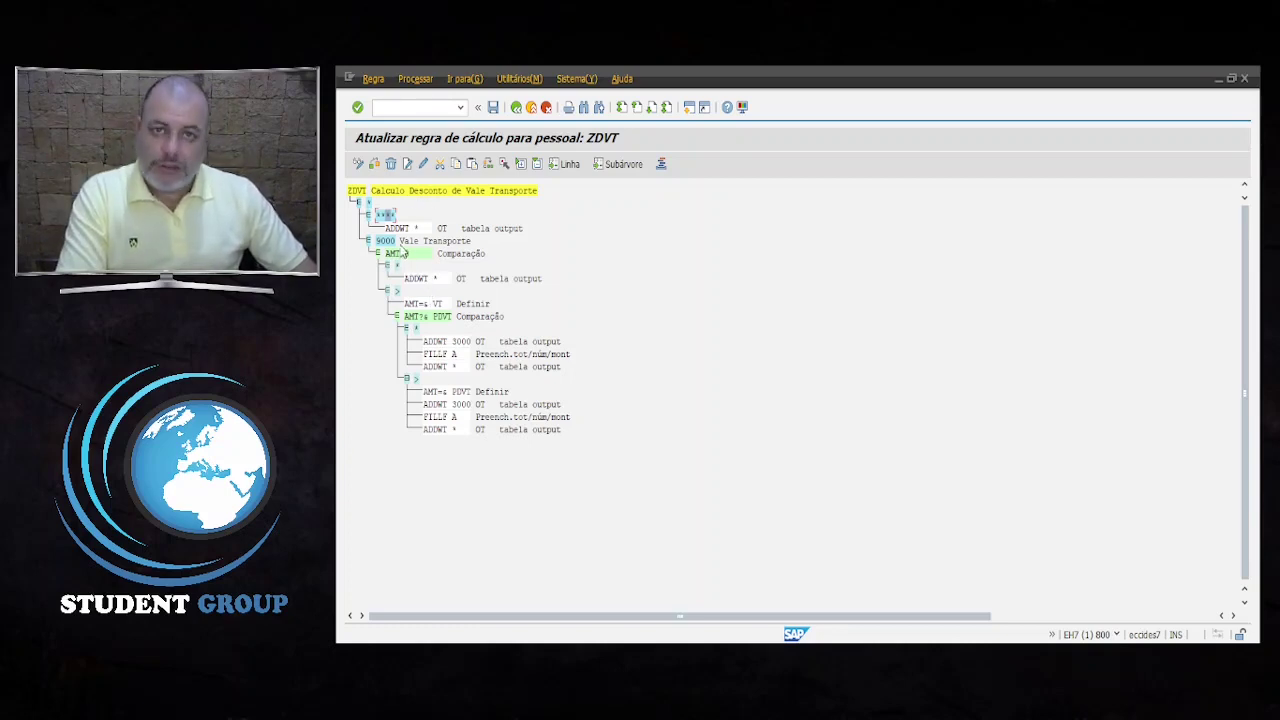
{"action": "left_click", "coordinate": [385, 242]}
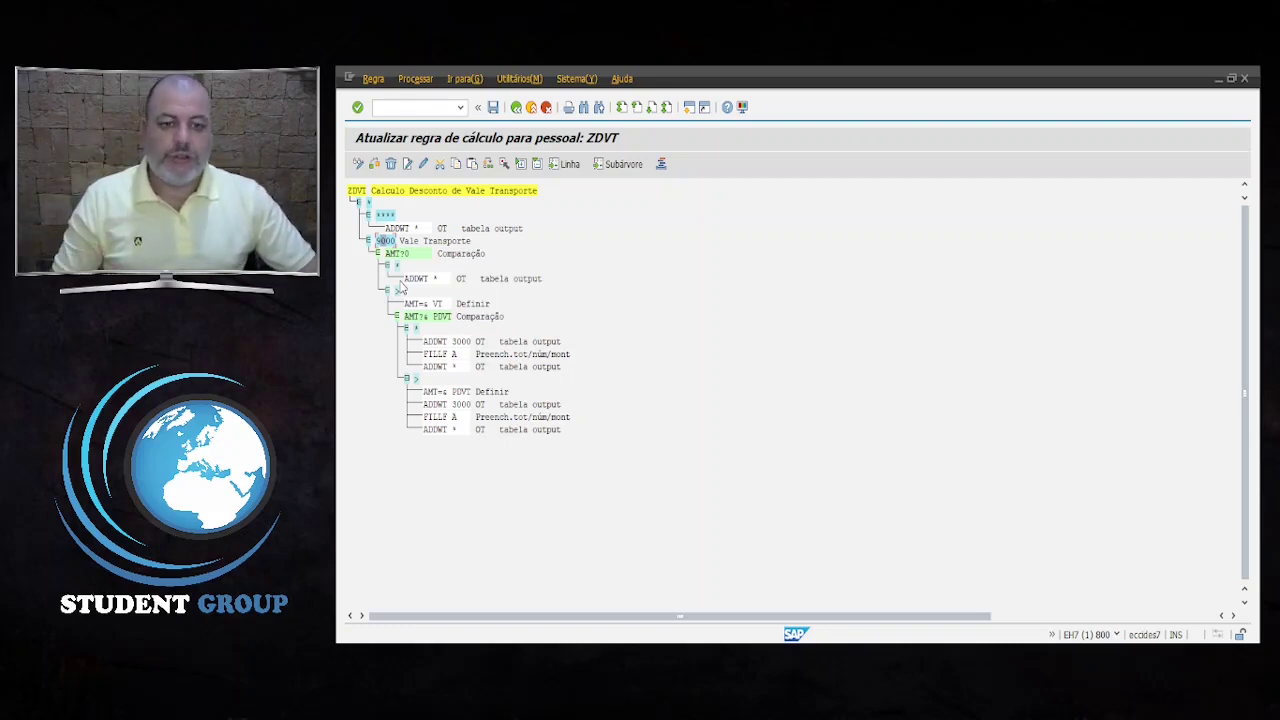
{"action": "left_click", "coordinate": [421, 230]}
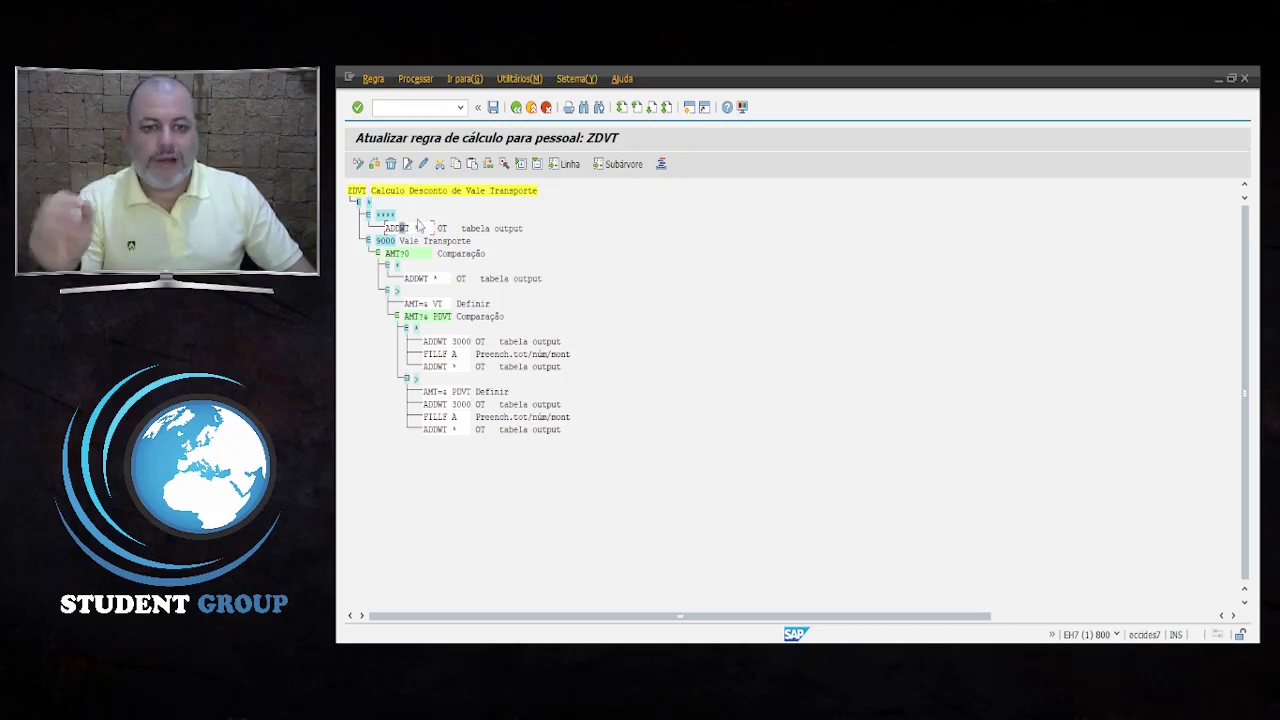
{"action": "left_click", "coordinate": [389, 242]}
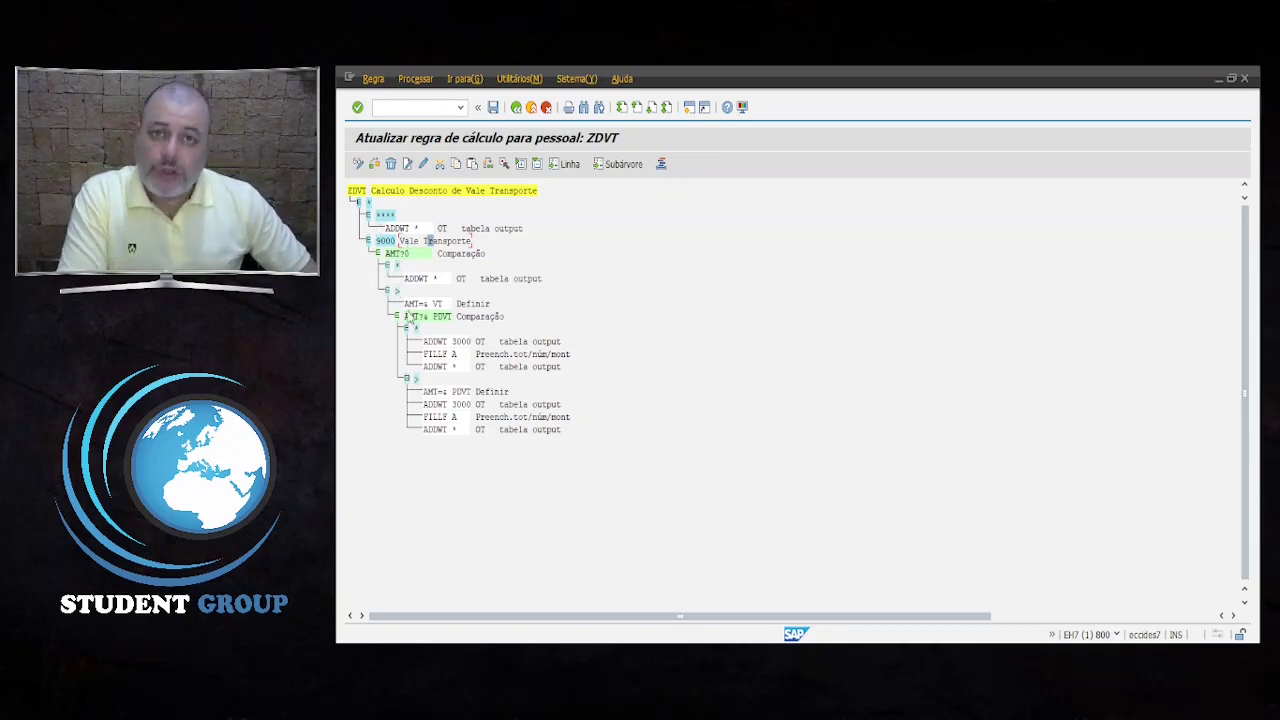
{"action": "left_click", "coordinate": [391, 256]}
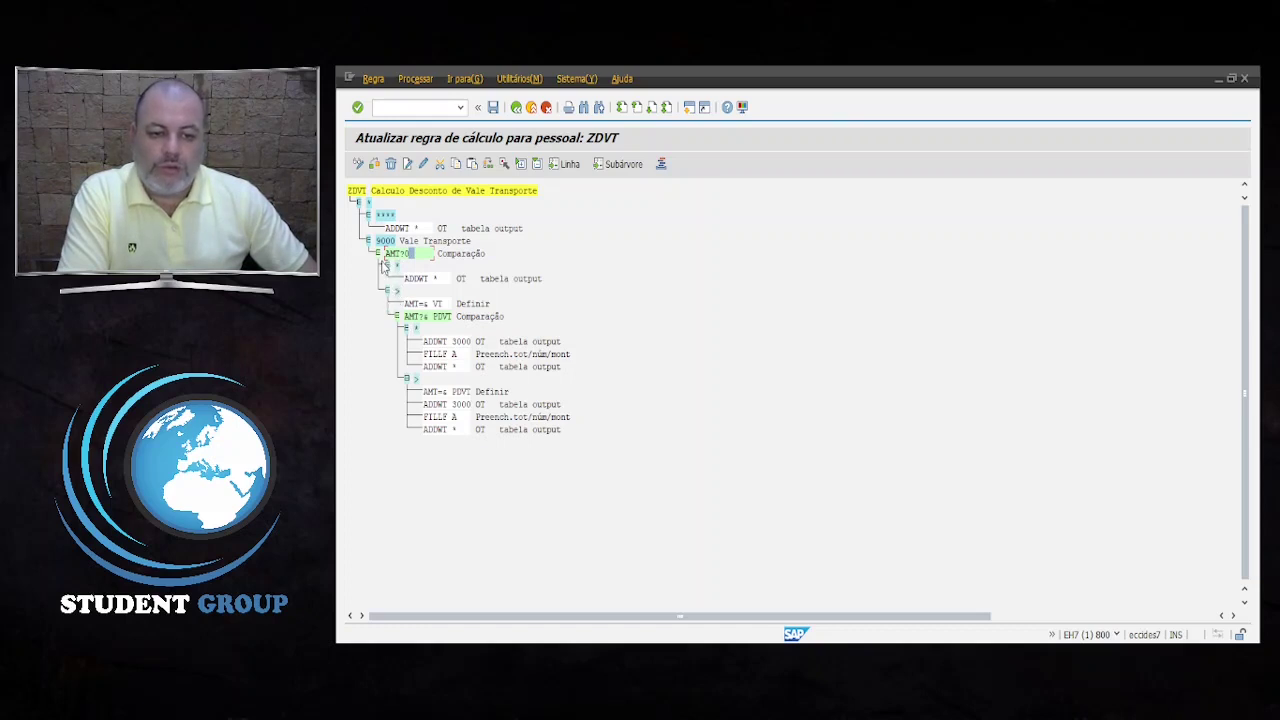
Collapse the branches under the AMT?0 comparison, and reopen its * and > results to examine their operations.
{"action": "left_click", "coordinate": [387, 266]}
{"action": "left_click", "coordinate": [388, 279]}
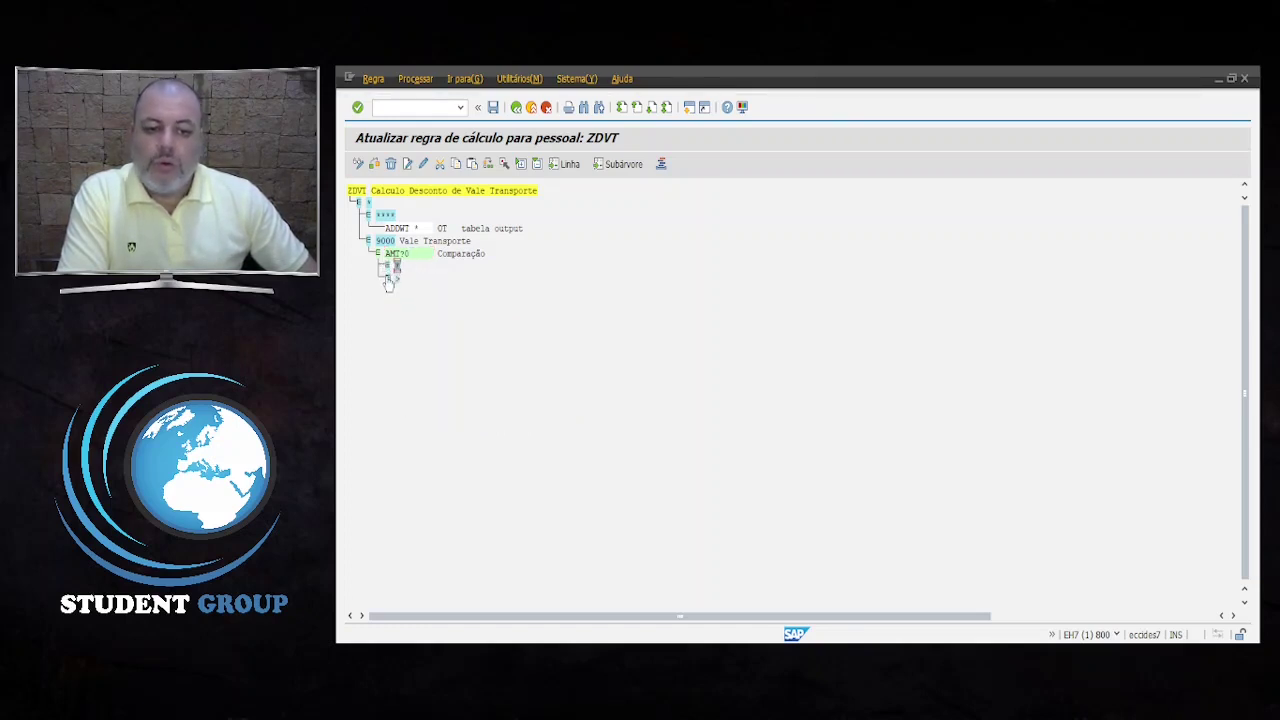
{"action": "left_click", "coordinate": [388, 266]}
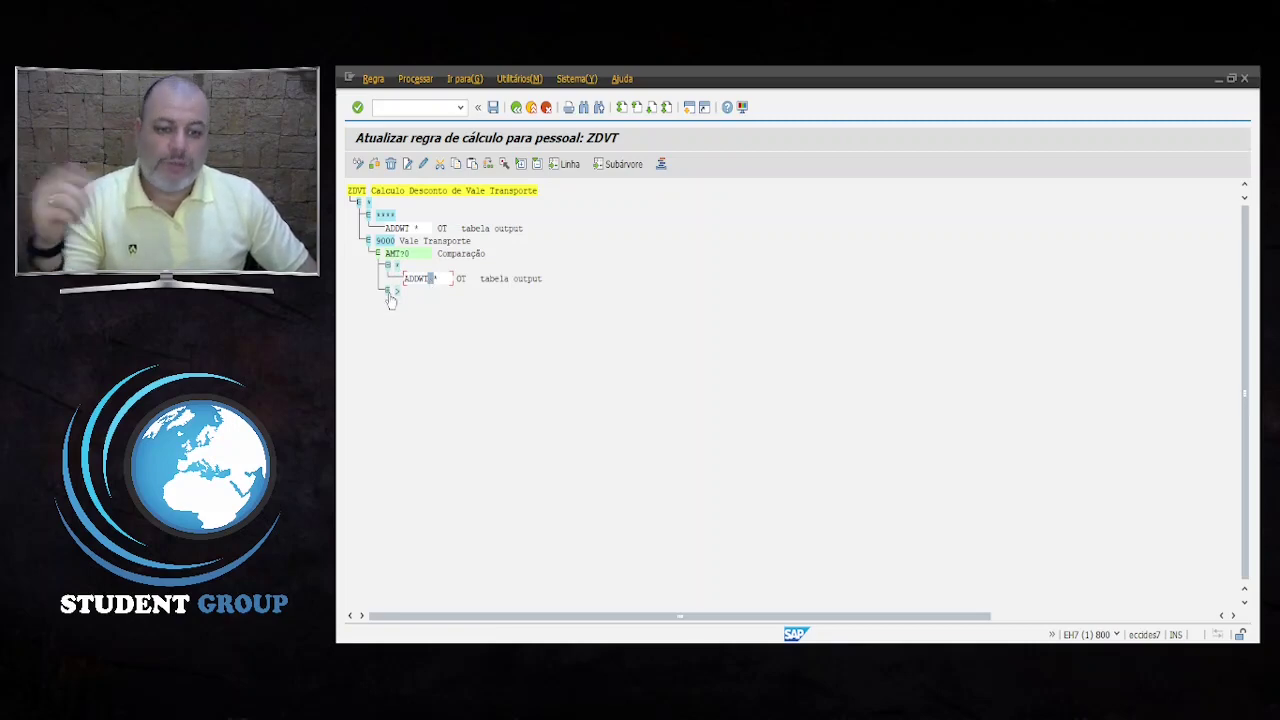
{"action": "left_click", "coordinate": [388, 291]}
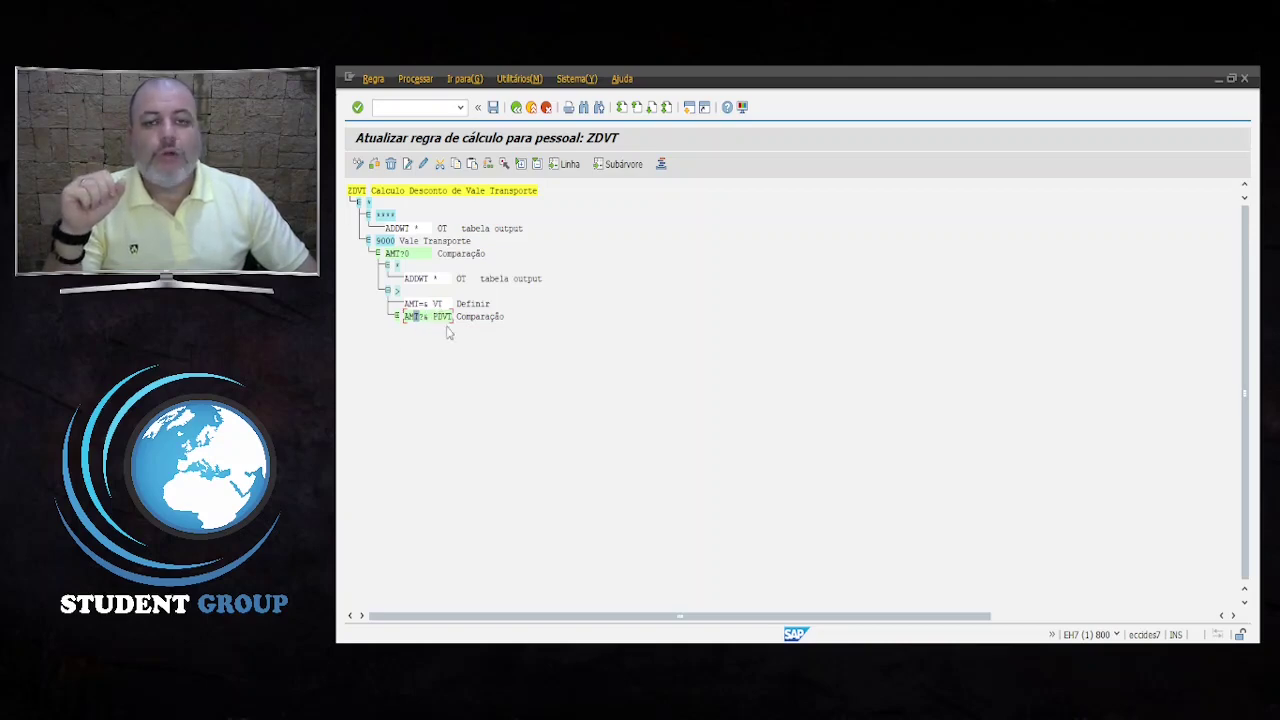
Expand the AMT?& PDVT comparison and examine the operations in its > branch.
{"action": "left_click", "coordinate": [397, 317]}
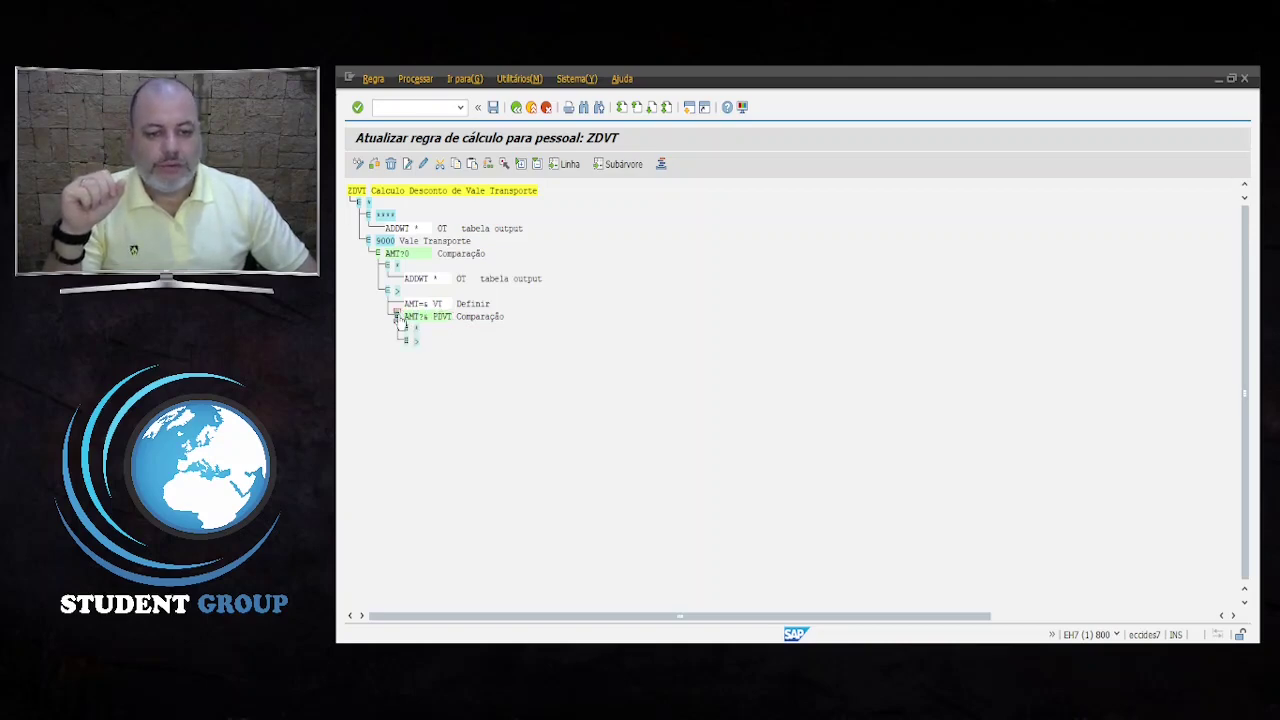
{"action": "left_click", "coordinate": [406, 340]}
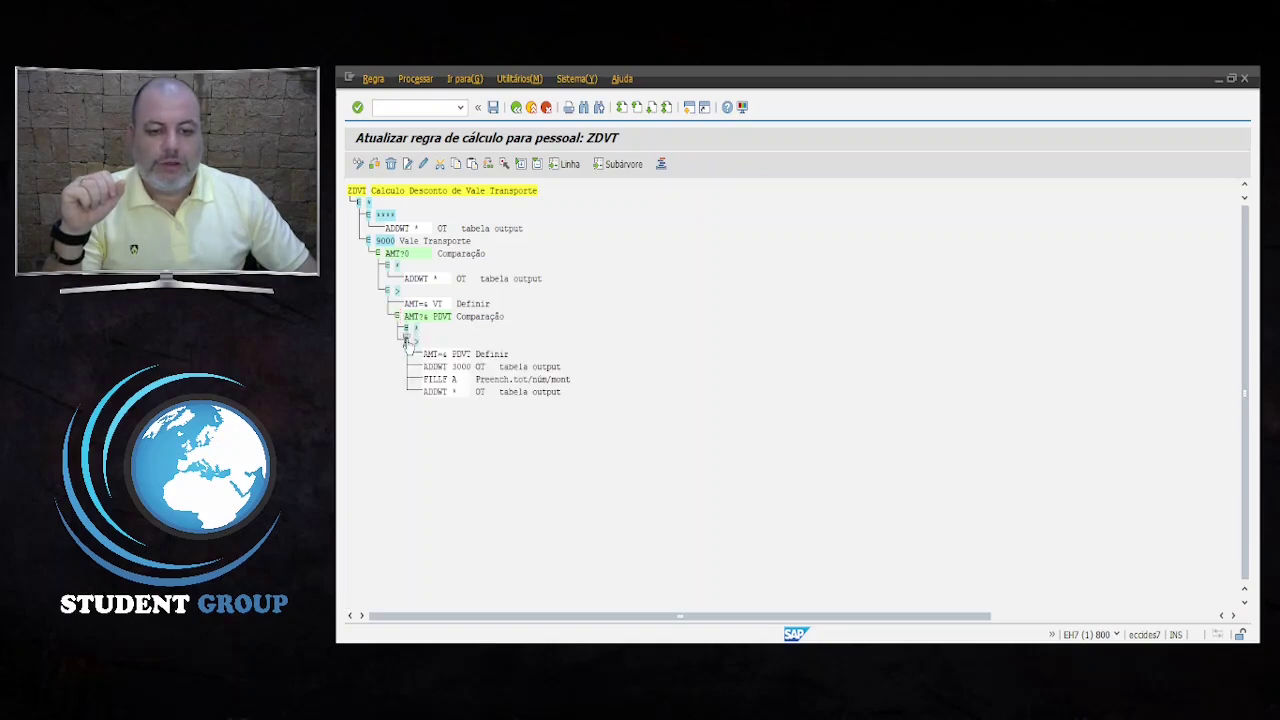
{"action": "left_click", "coordinate": [428, 355]}
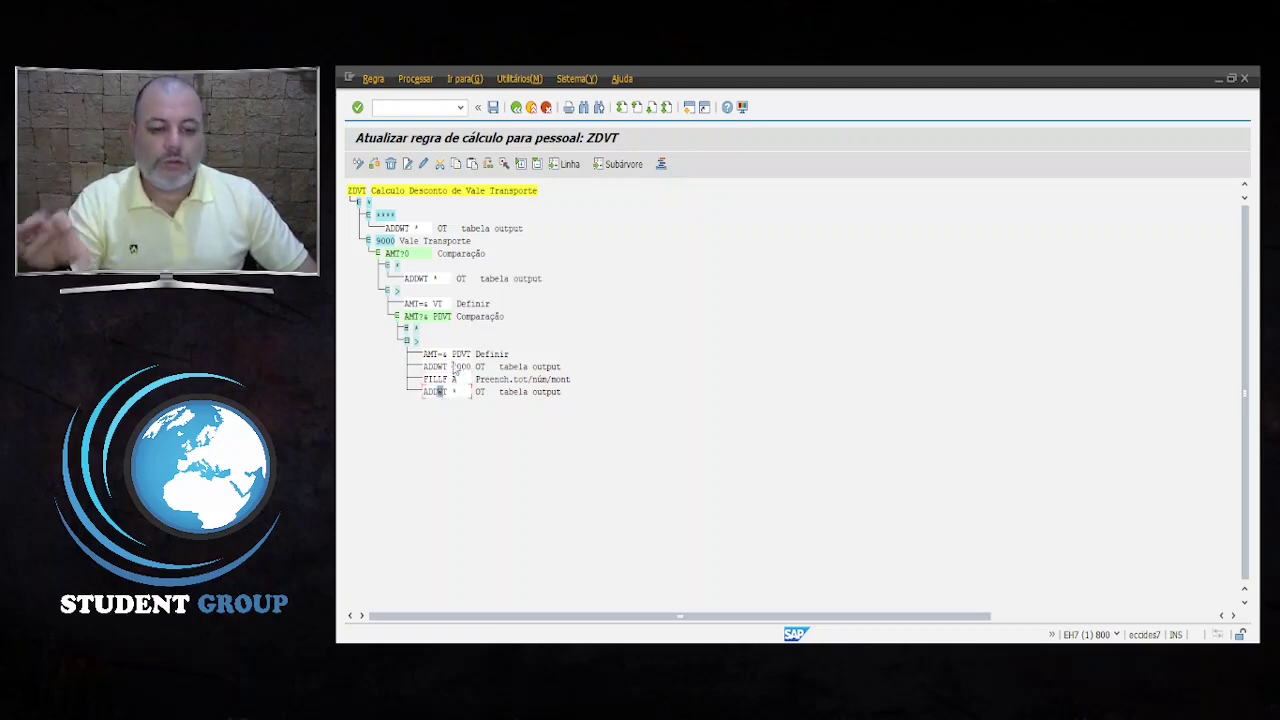
Examine the ADDWT operations in the * branch of the AMT?& PDVT comparison and the variables VT and PDVT.
{"action": "left_click", "coordinate": [406, 330]}
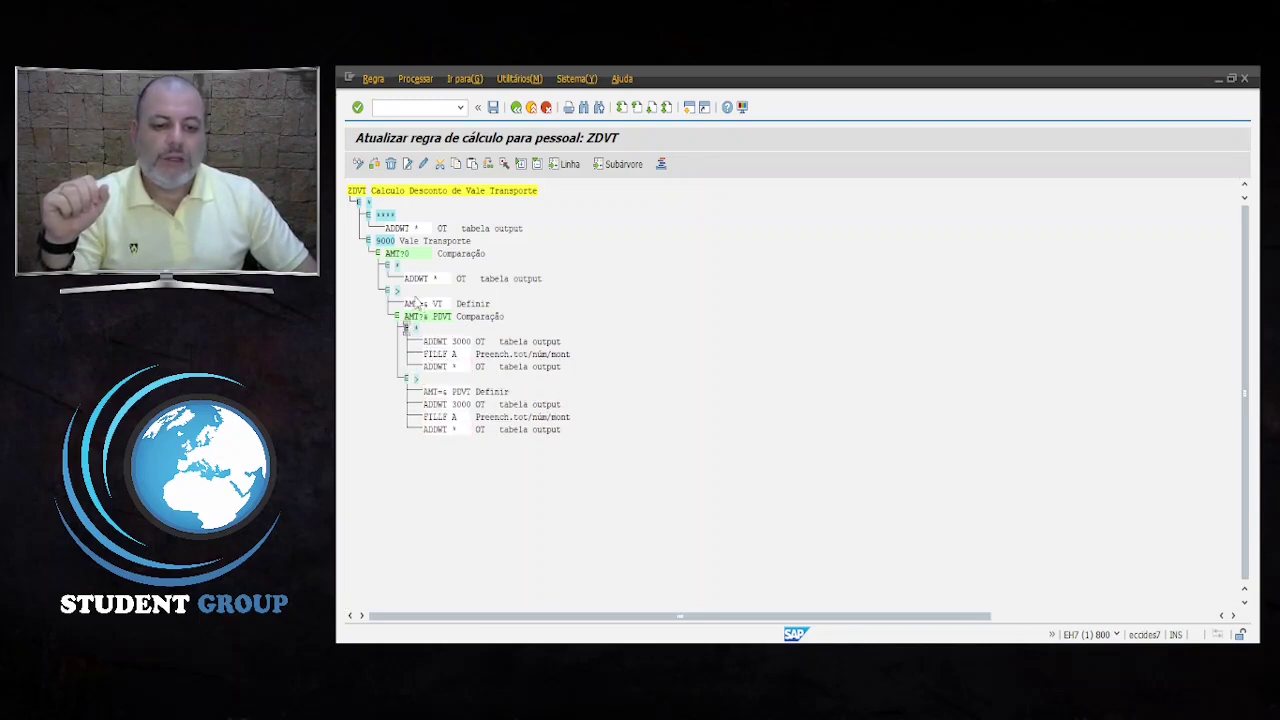
{"action": "left_click", "coordinate": [451, 341]}
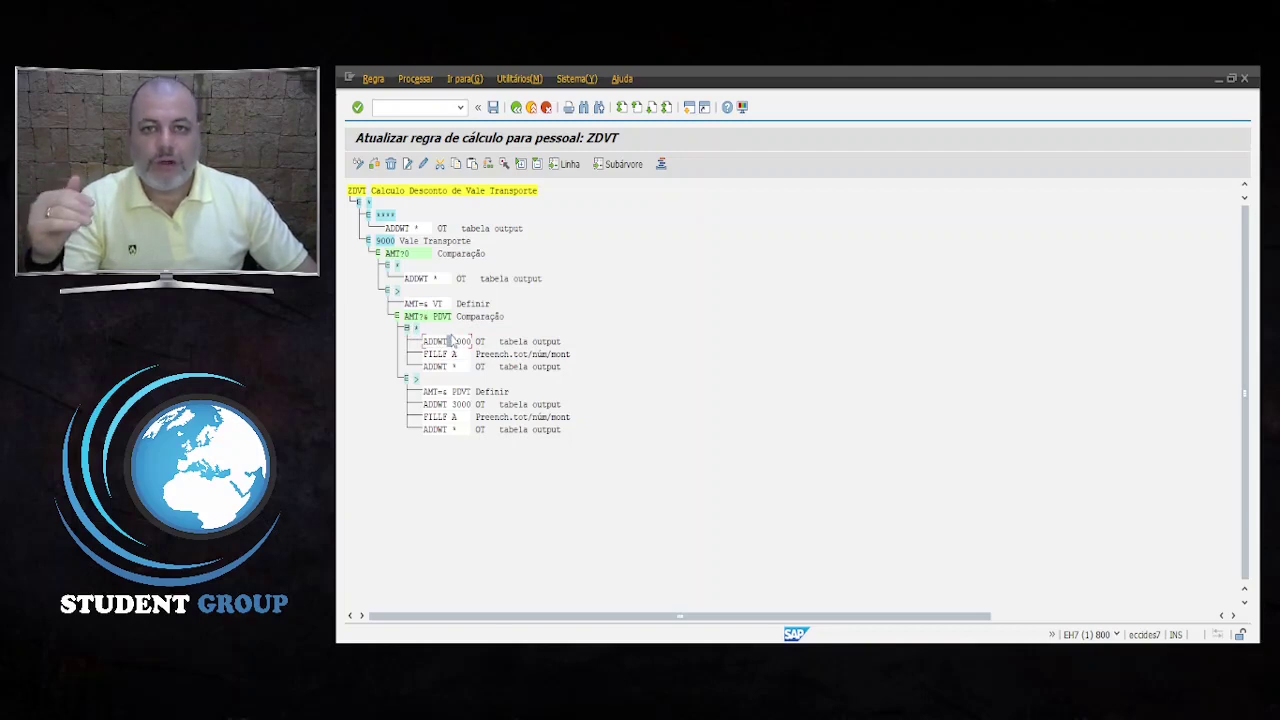
{"action": "left_click", "coordinate": [450, 367]}
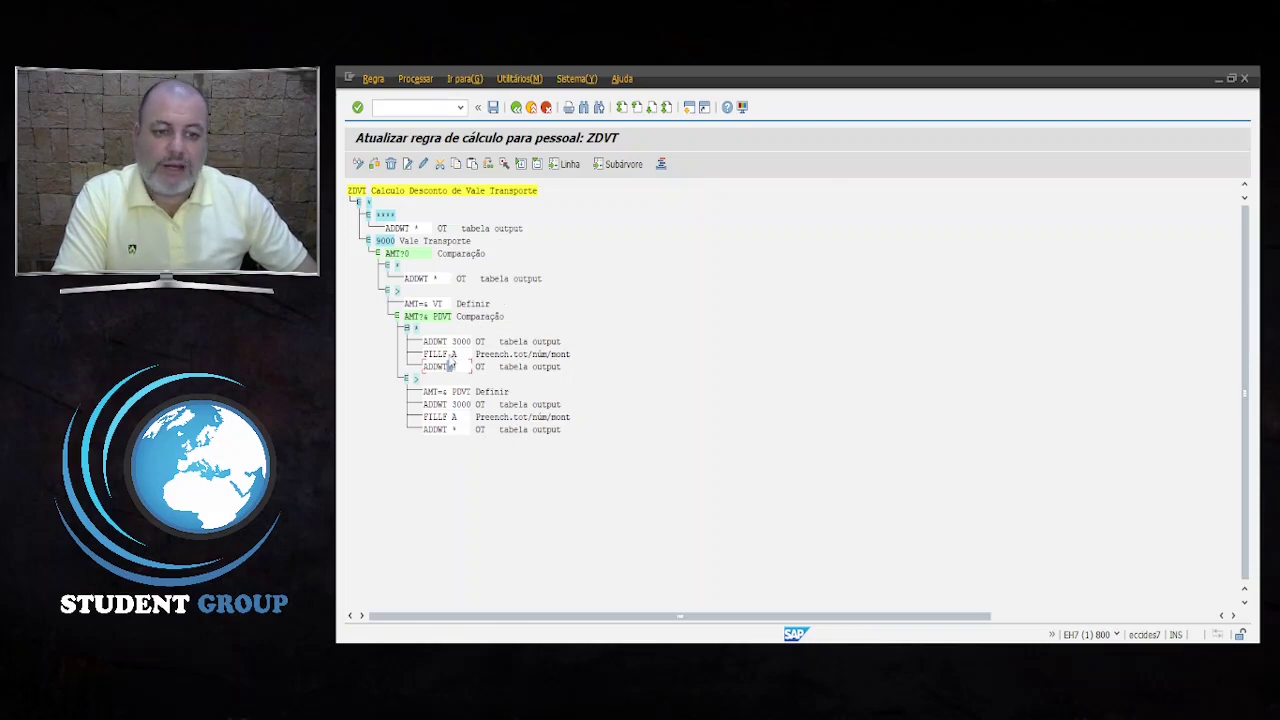
{"action": "left_click", "coordinate": [436, 305]}
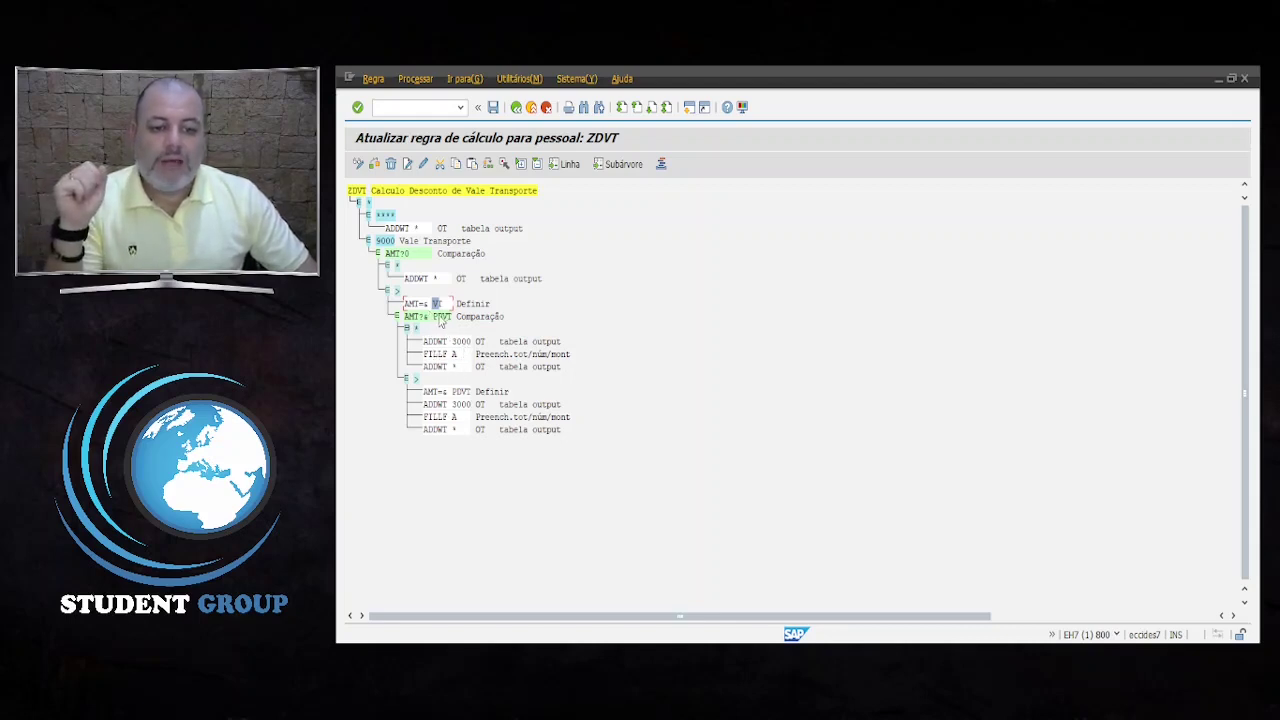
{"action": "left_click", "coordinate": [445, 318]}
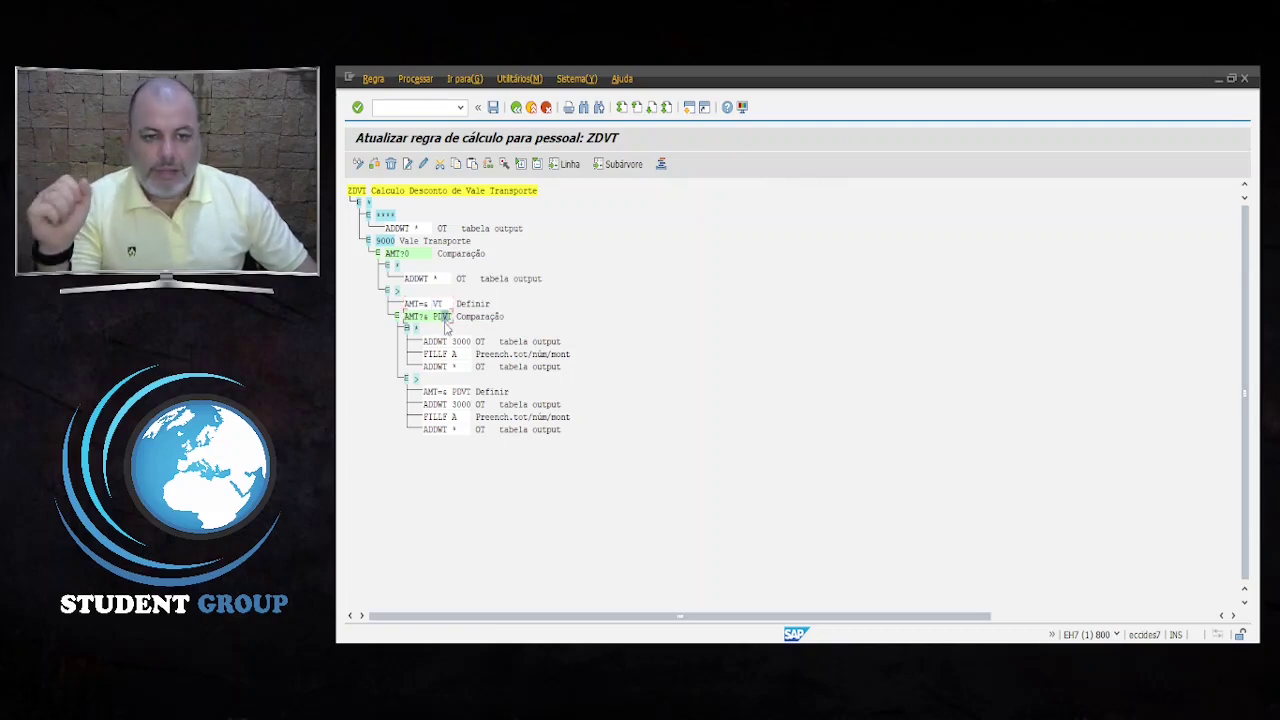
Exit the calculation rule editor and start transaction PC00_M37_CALC from the command history.
{"action": "left_click", "coordinate": [516, 110]}
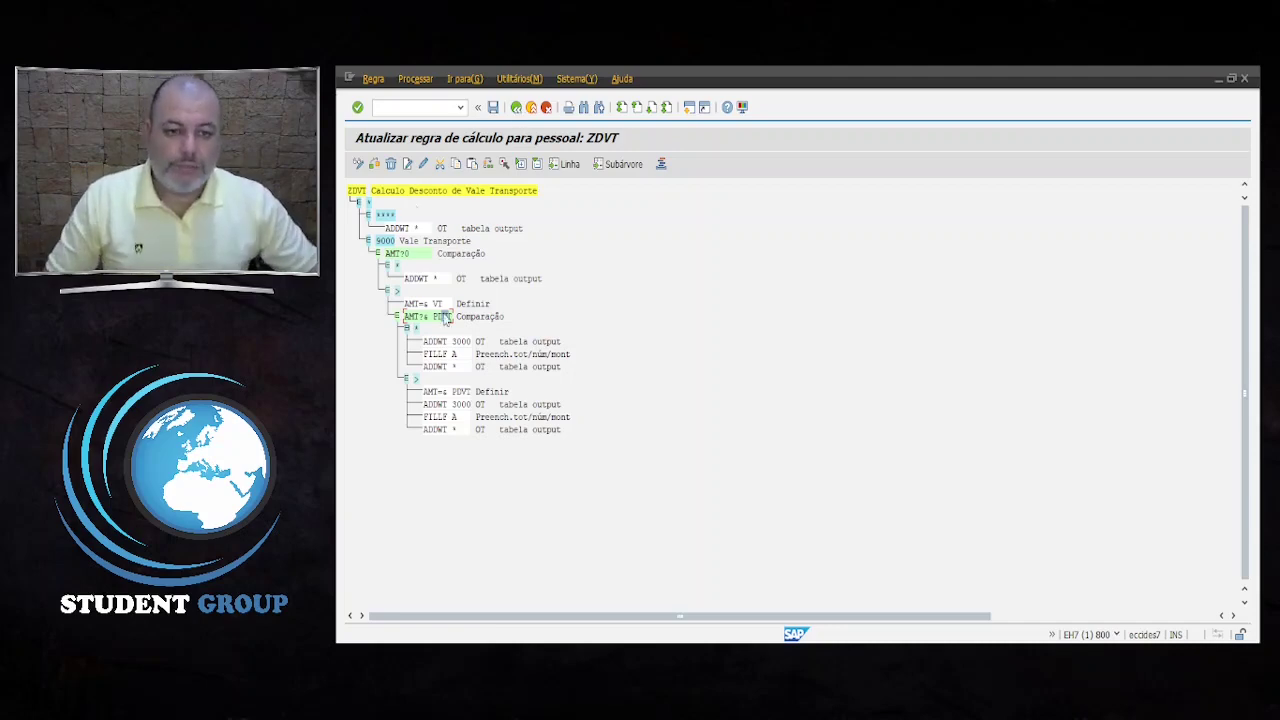
{"action": "key", "text": "F3"}
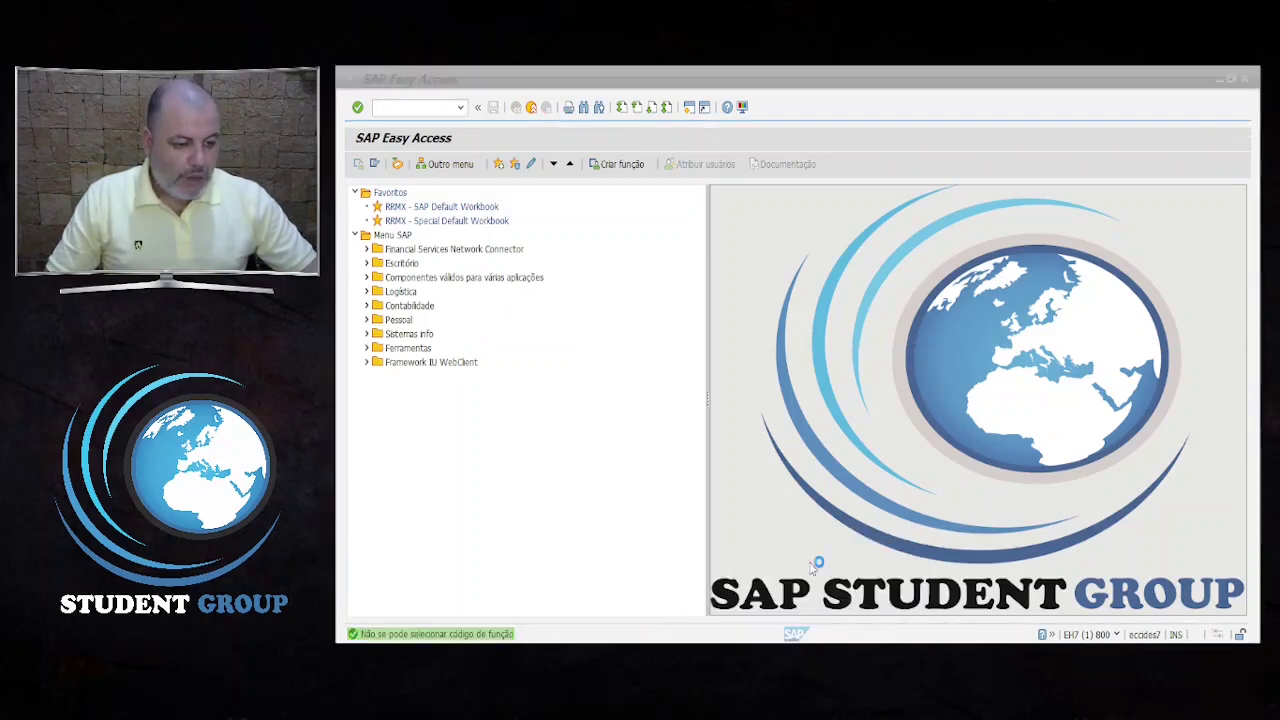
{"action": "left_click", "coordinate": [461, 108]}
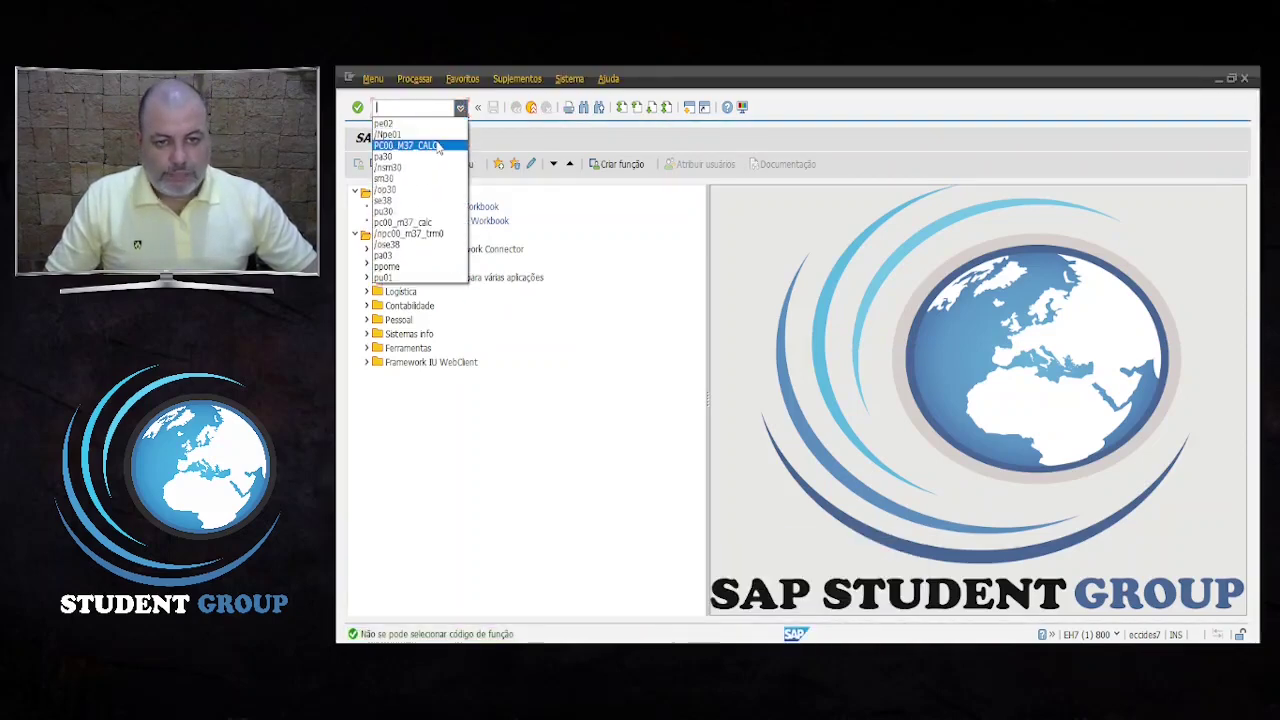
{"action": "left_click", "coordinate": [436, 149]}
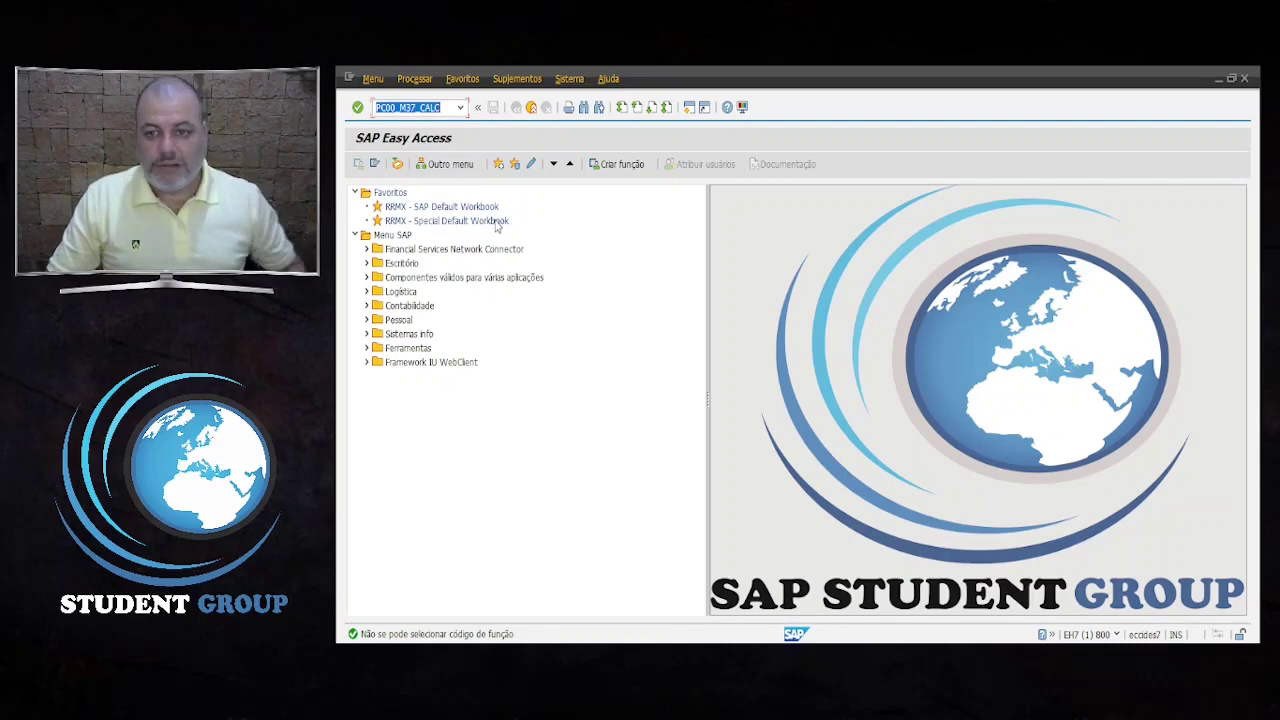
{"action": "key", "text": "Return"}
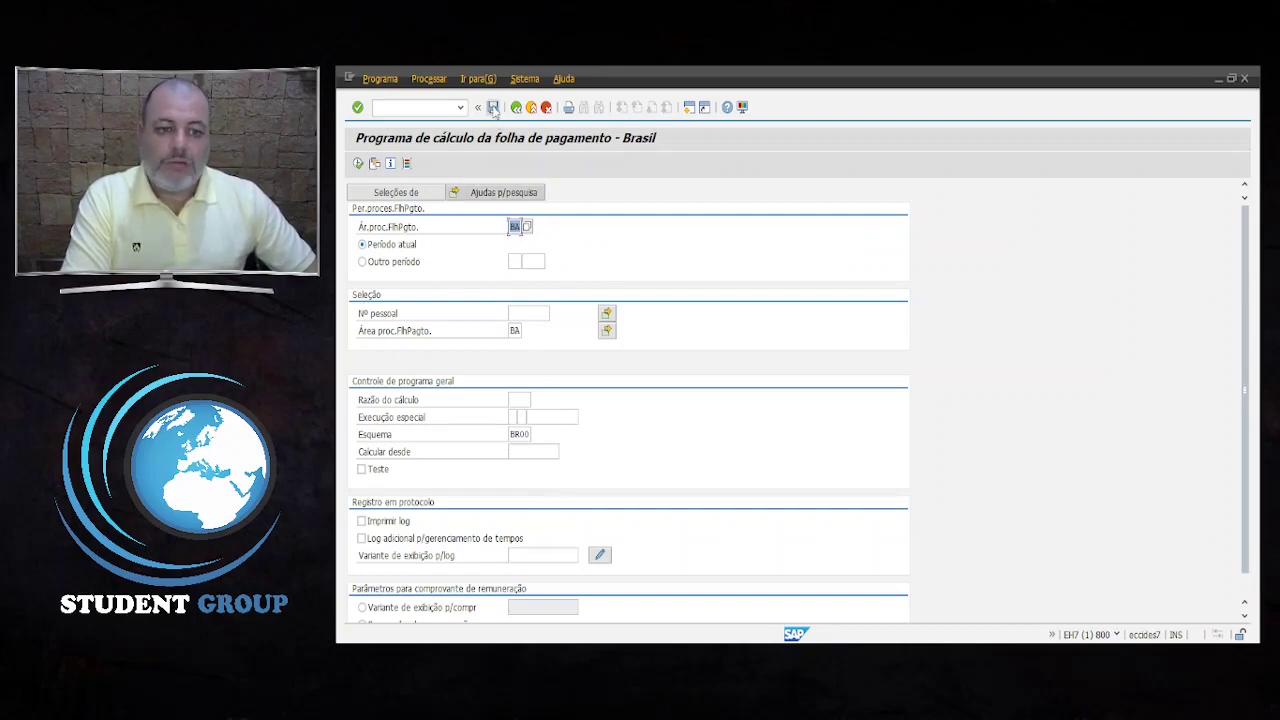
View the attributes for saving the selections as a variant, cancel, and choose FOLHA_MENSAL from the variant catalogue.
{"action": "left_click", "coordinate": [493, 108]}
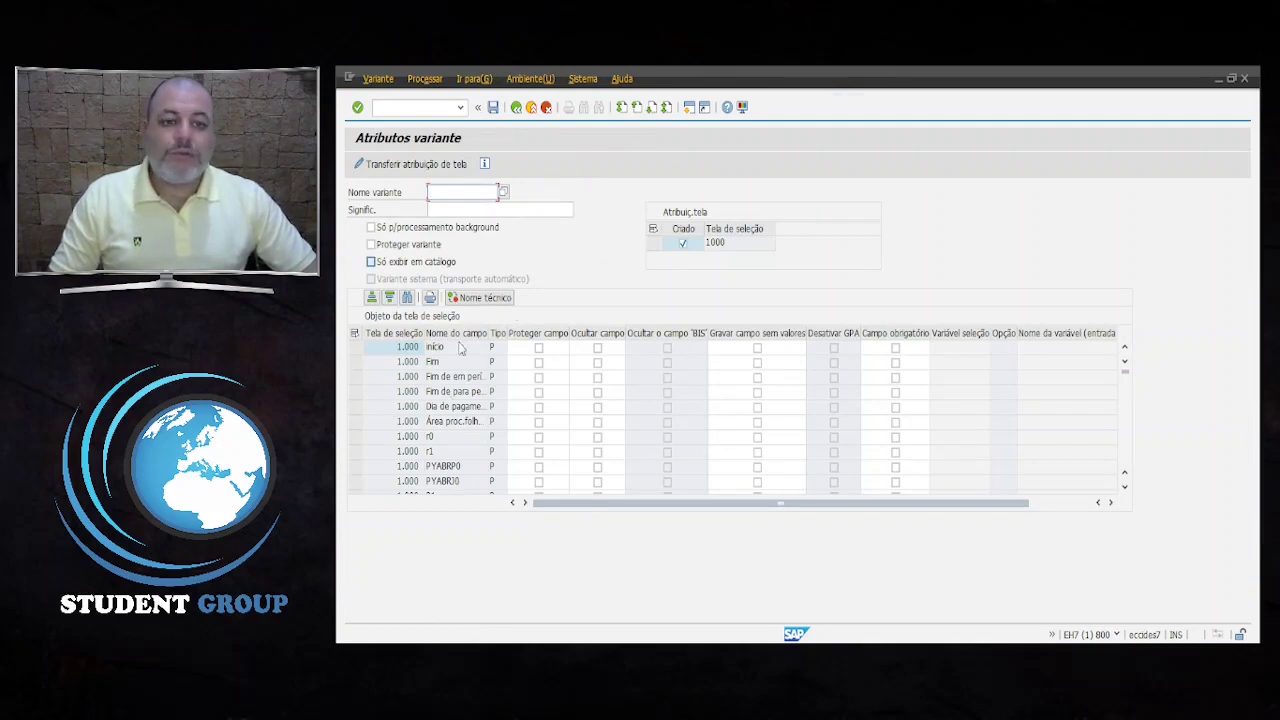
{"action": "key", "text": "F3"}
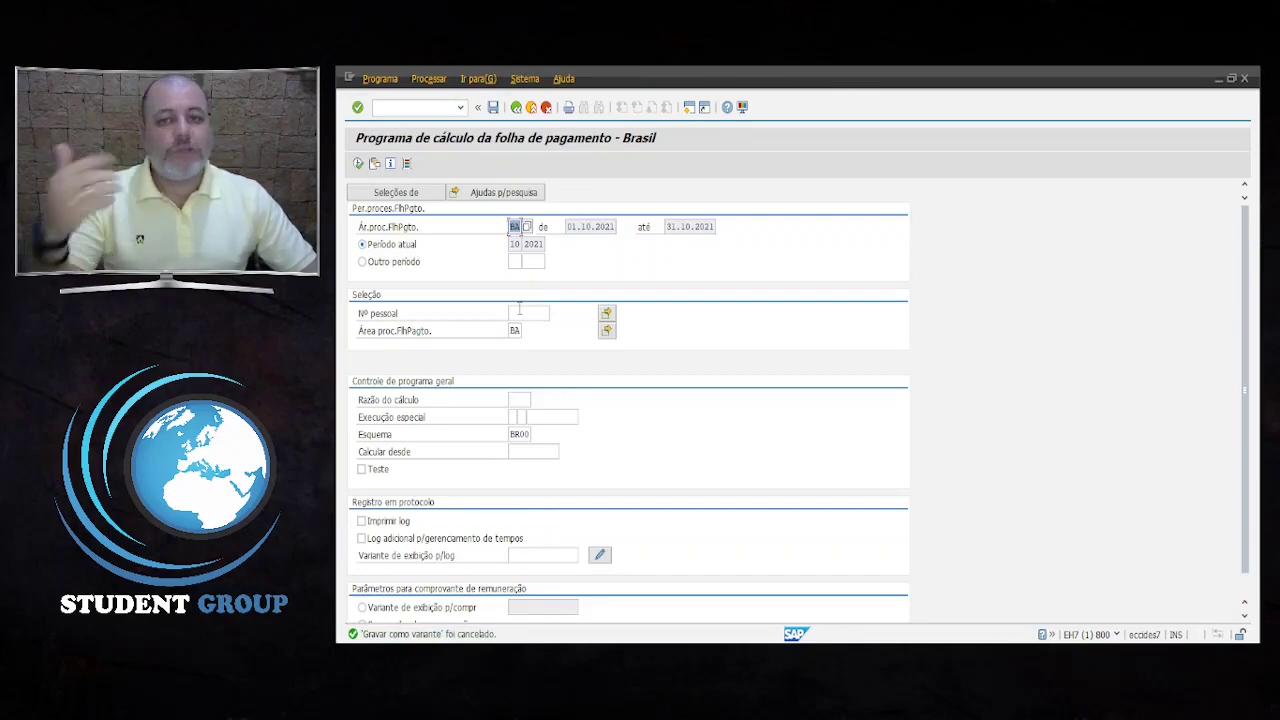
{"action": "left_click", "coordinate": [375, 165]}
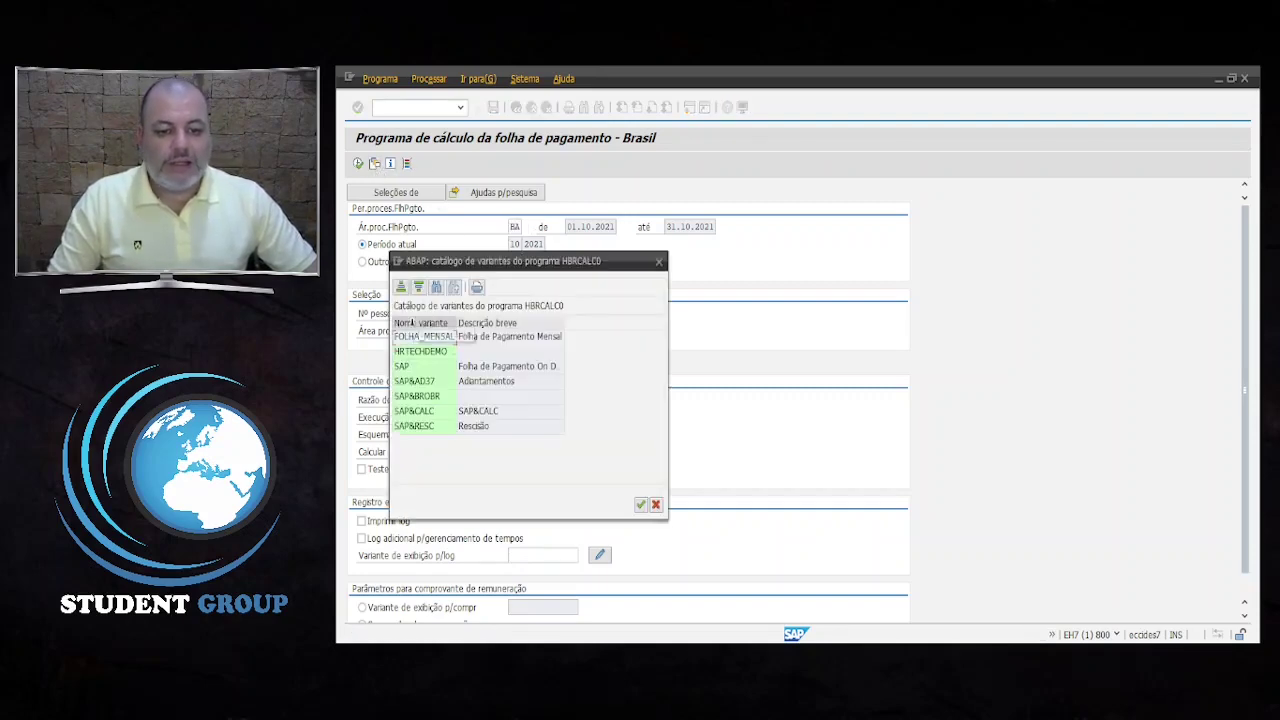
{"action": "left_click", "coordinate": [436, 338]}
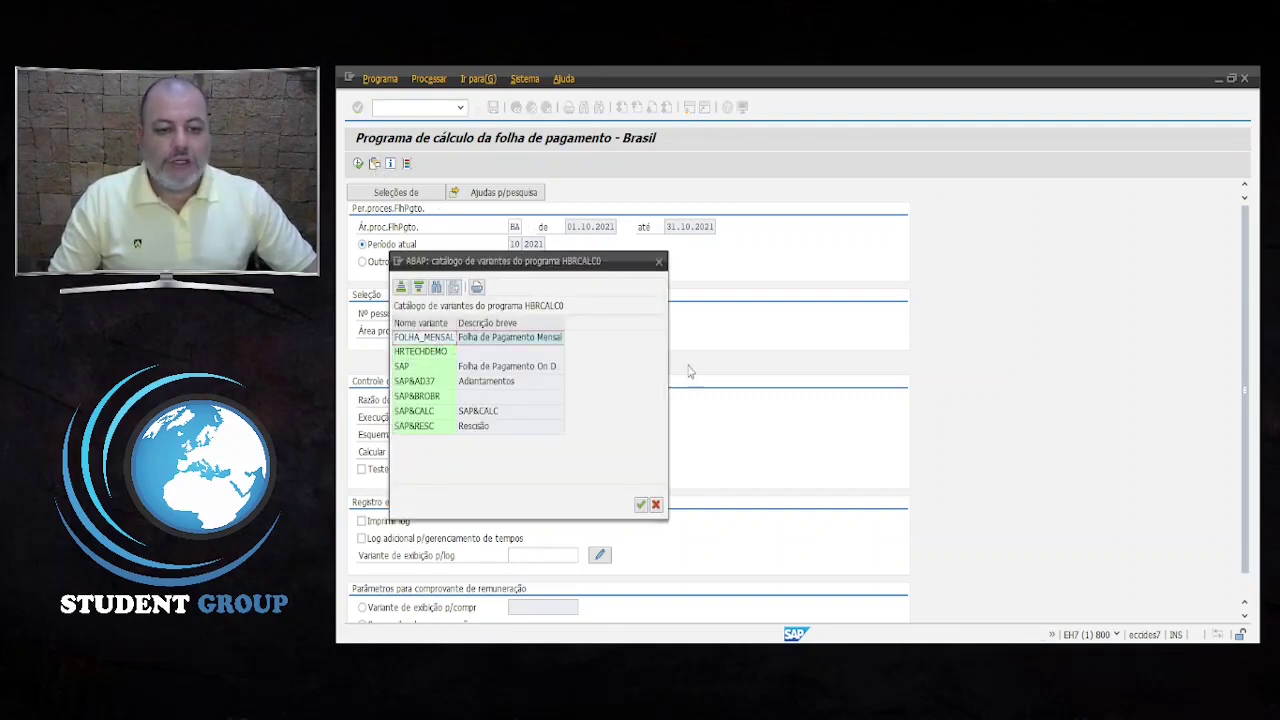
{"action": "left_click", "coordinate": [640, 504]}
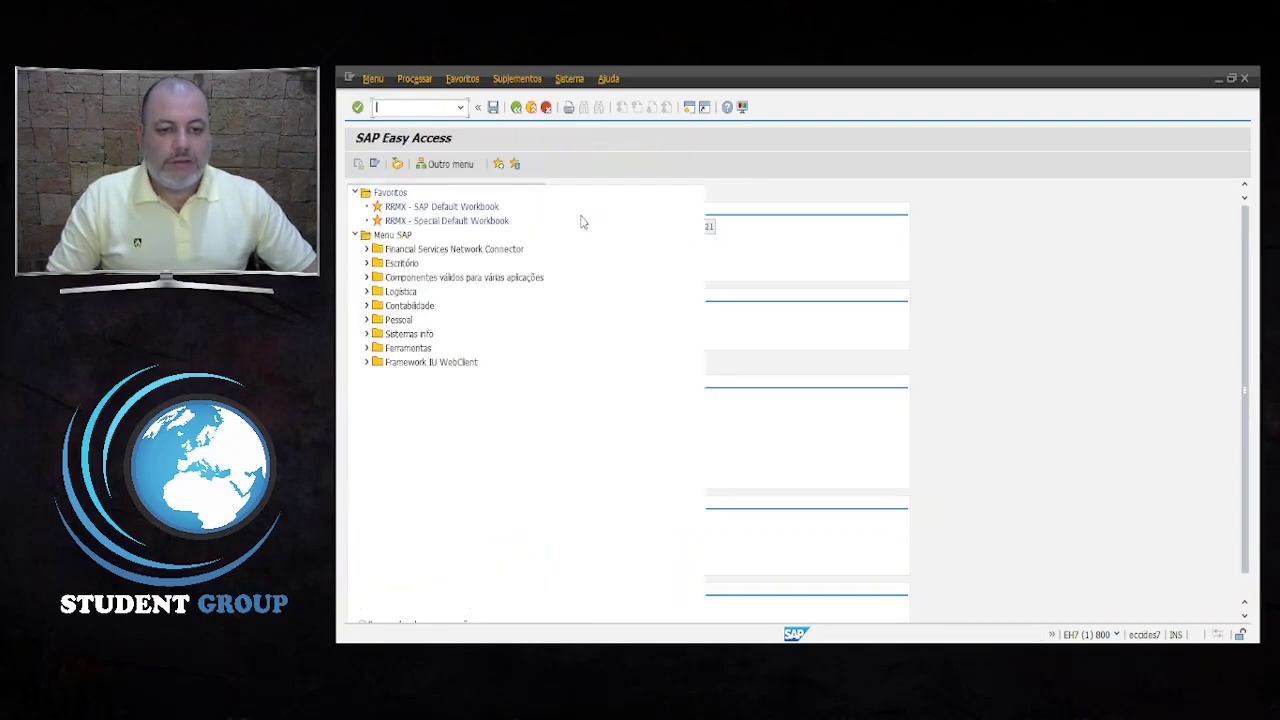
Restart transaction PC00_M37_CALC from the command history and load the FOLHA_MENSAL variant into the payroll program.
{"action": "left_click", "coordinate": [460, 107]}
{"action": "left_click", "coordinate": [438, 123]}
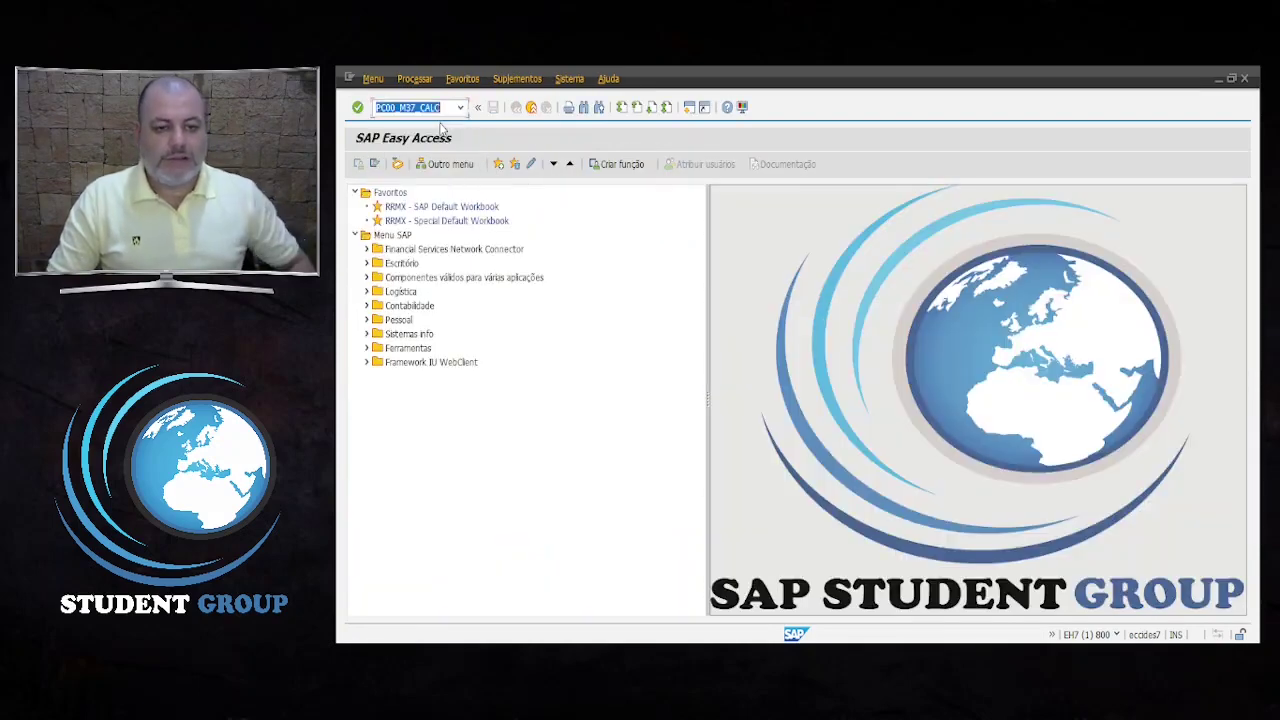
{"action": "key", "text": "Return"}
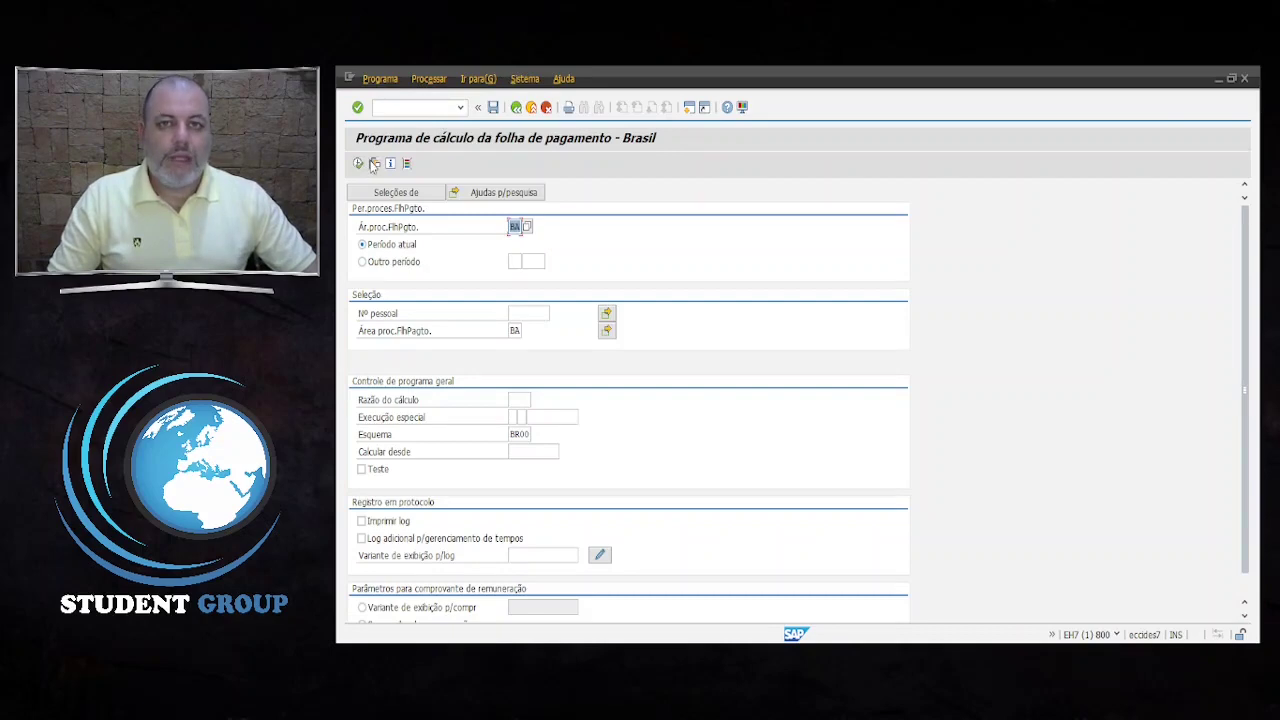
{"action": "left_click", "coordinate": [375, 165]}
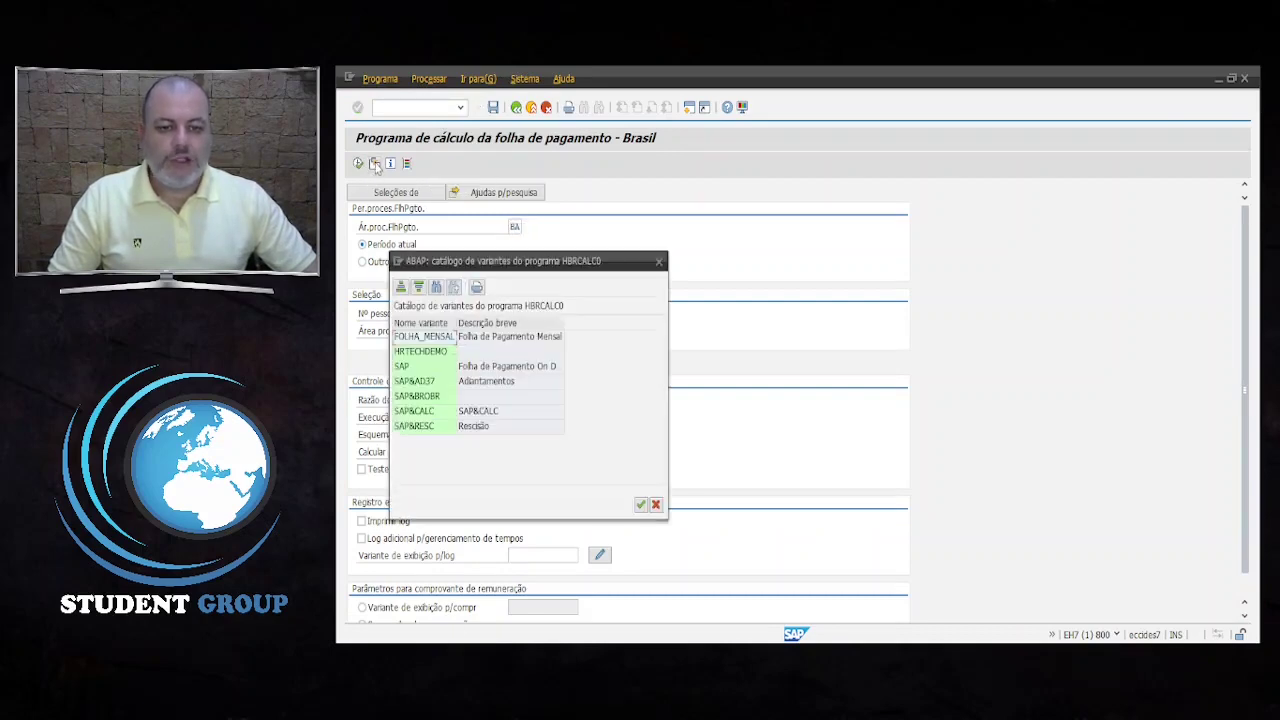
{"action": "left_click", "coordinate": [436, 338]}
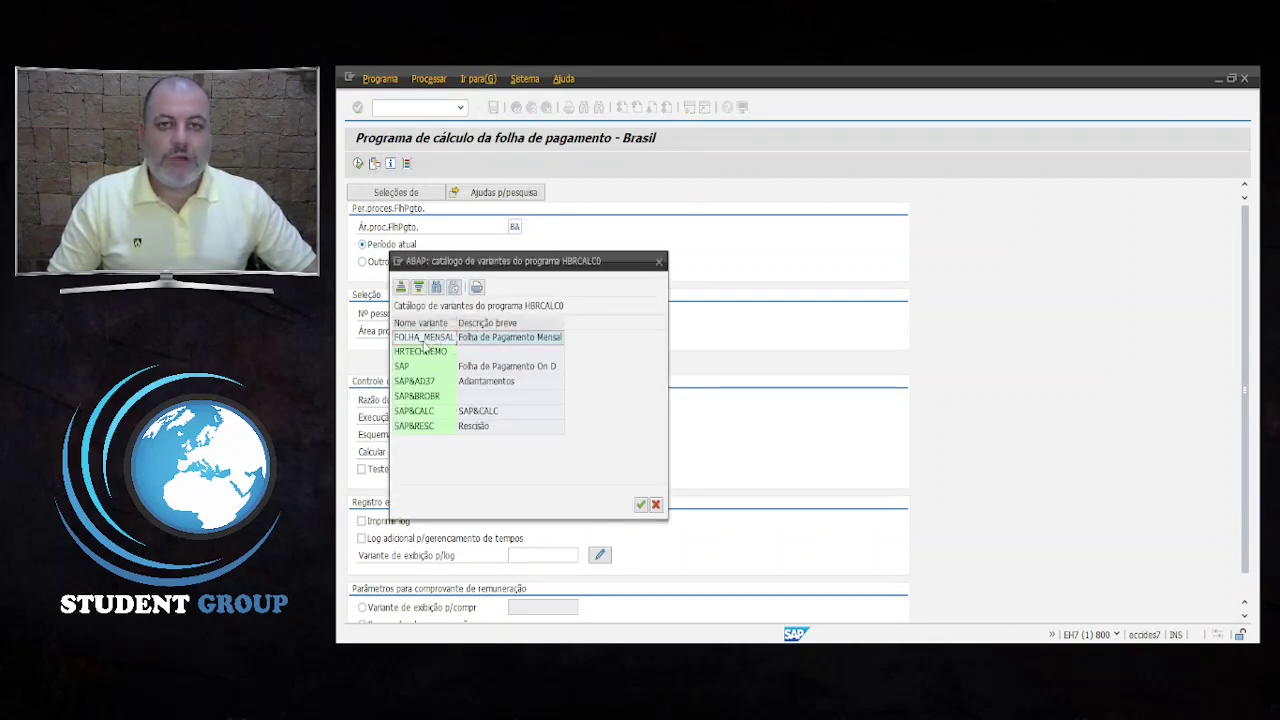
{"action": "double_click", "coordinate": [463, 343]}
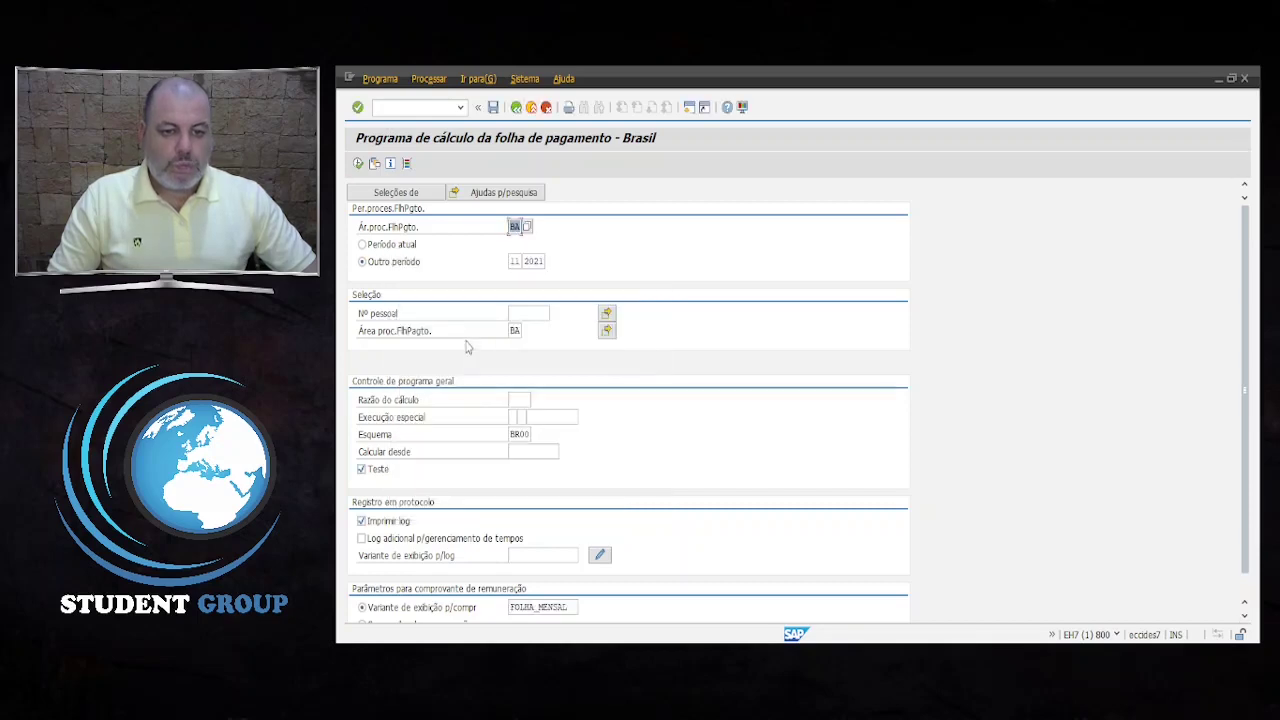
Check the period and the payslip display variant, and enter the employee's personnel number in the selection.
{"action": "left_click", "coordinate": [515, 260]}
{"action": "left_click", "coordinate": [545, 260]}
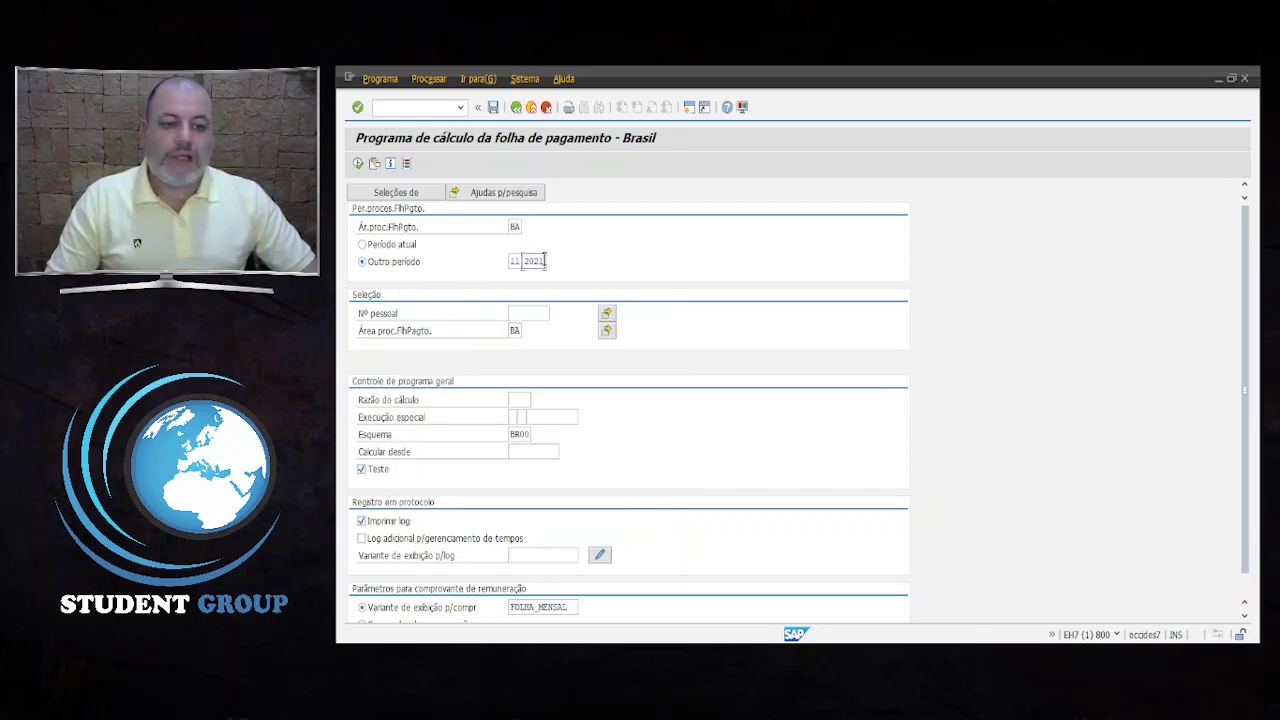
{"action": "scroll", "coordinate": [590, 410], "scroll_direction": "down", "scroll_amount": 1}
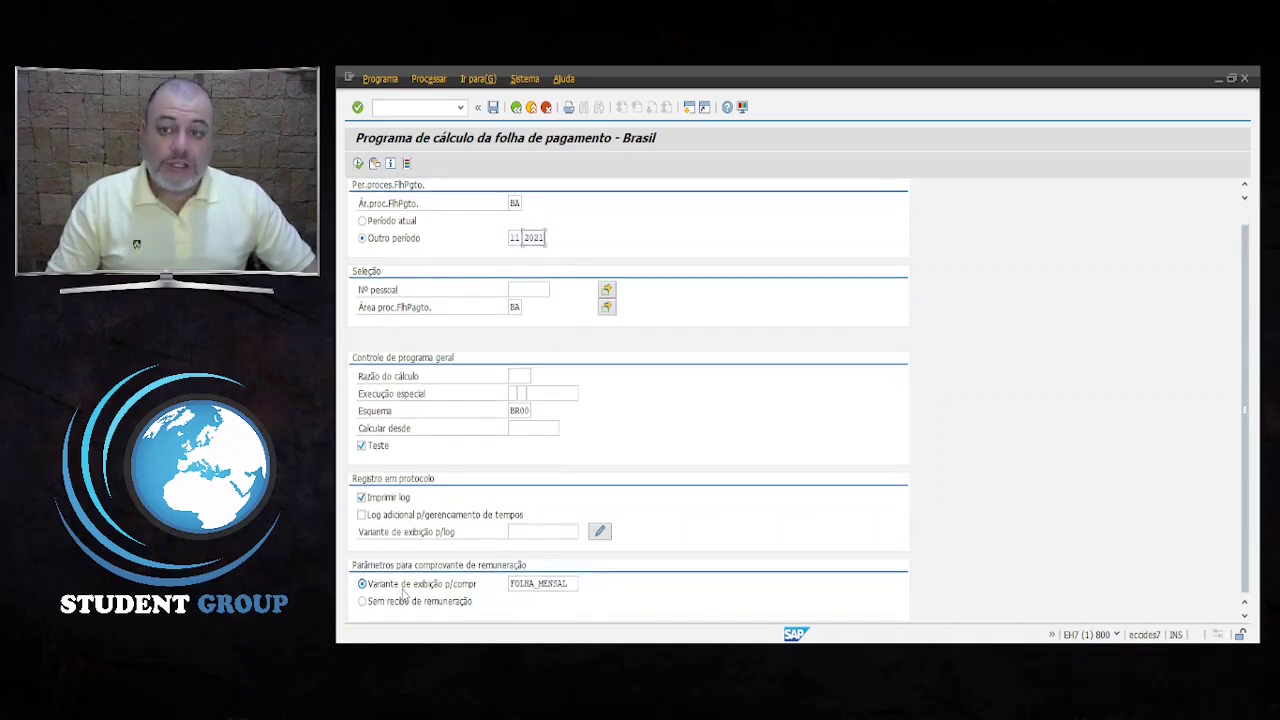
{"action": "left_click_drag", "start_coordinate": [511, 583], "coordinate": [578, 585]}
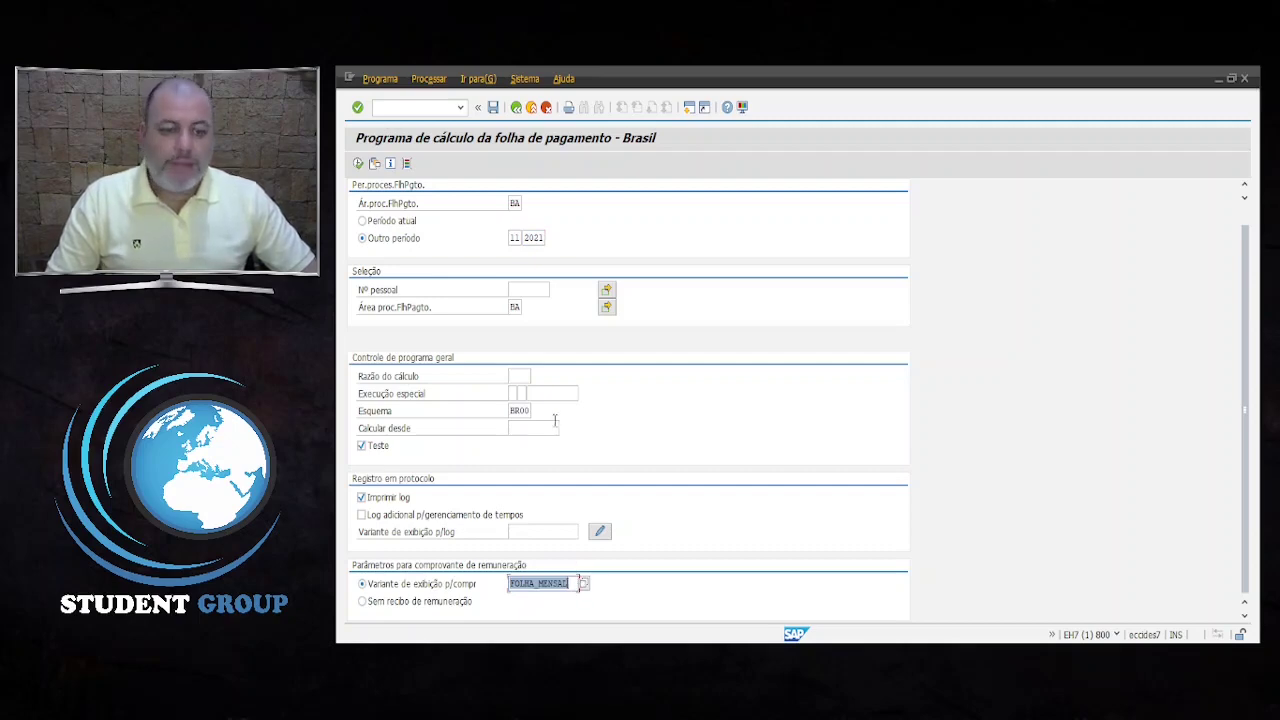
{"action": "left_click", "coordinate": [537, 291]}
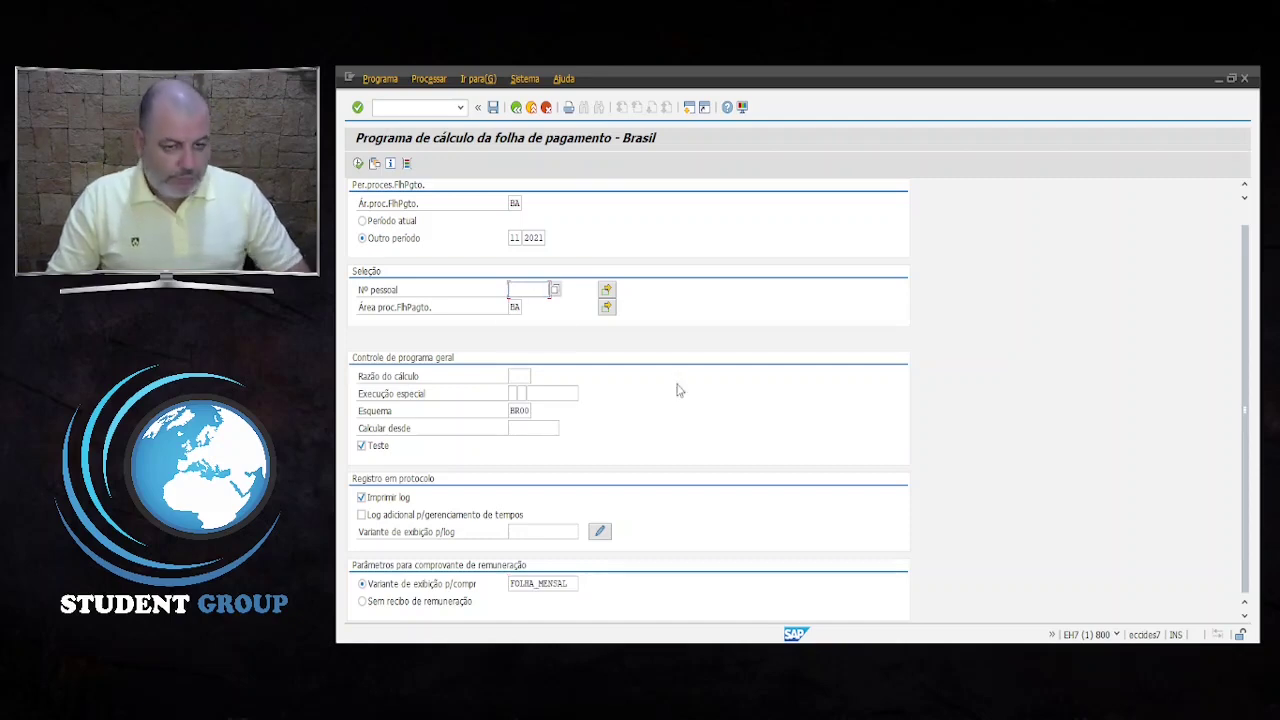
{"action": "type", "text": "10000013"}
{"action": "key", "text": "Return"}
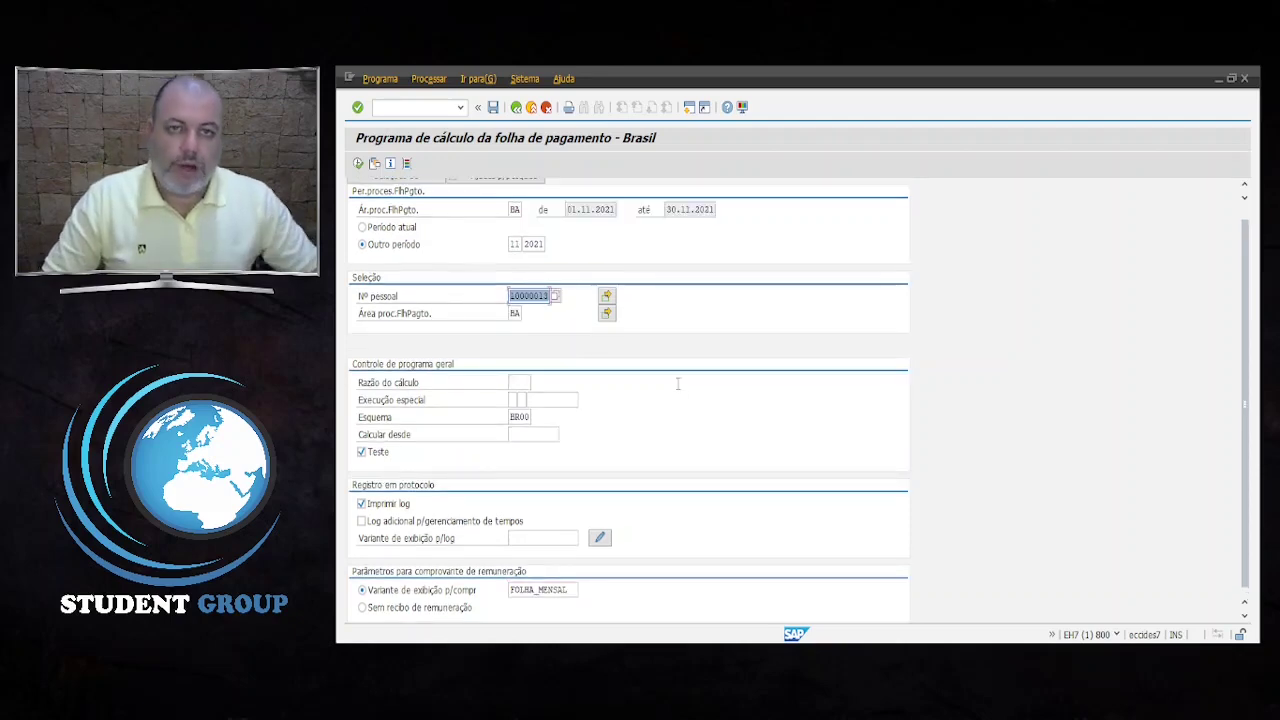
{"action": "scroll", "coordinate": [591, 424], "scroll_direction": "down", "scroll_amount": 1}
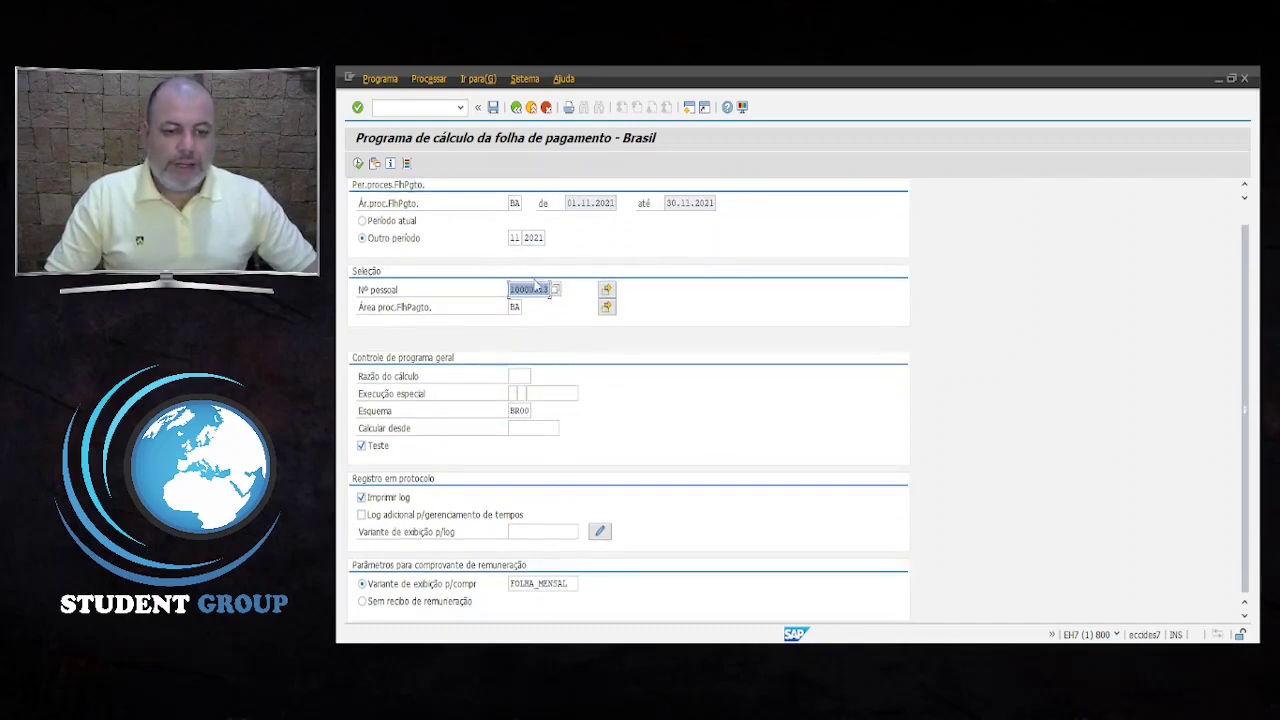
{"action": "scroll", "coordinate": [621, 398], "scroll_direction": "up", "scroll_amount": 1}
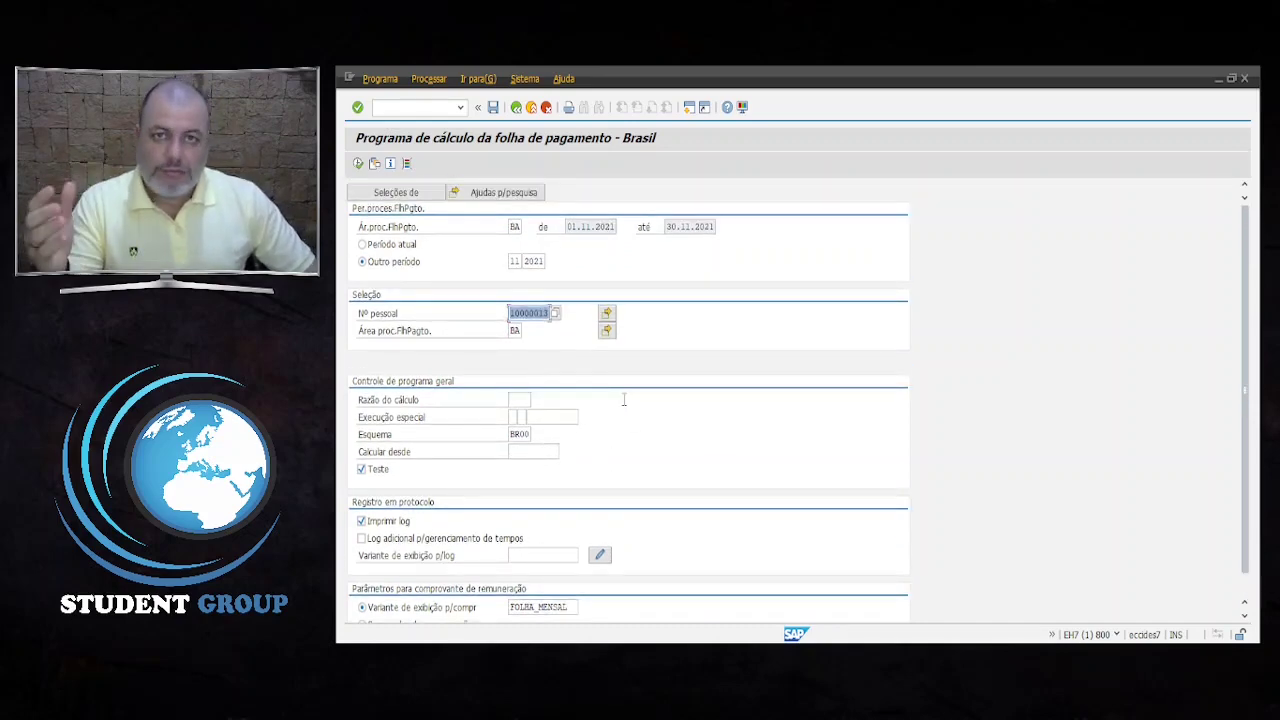
Run the payroll calculation in test mode and exit its log display.
{"action": "left_click", "coordinate": [358, 164]}
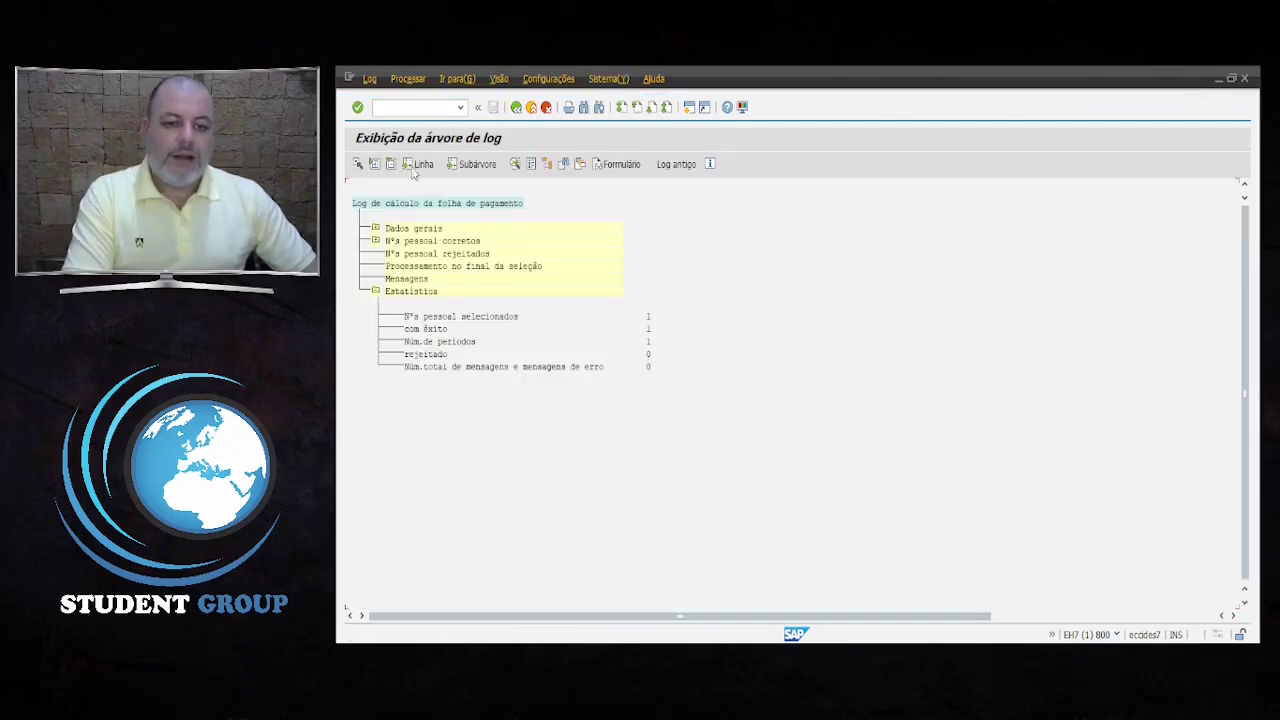
{"action": "left_click", "coordinate": [516, 107]}
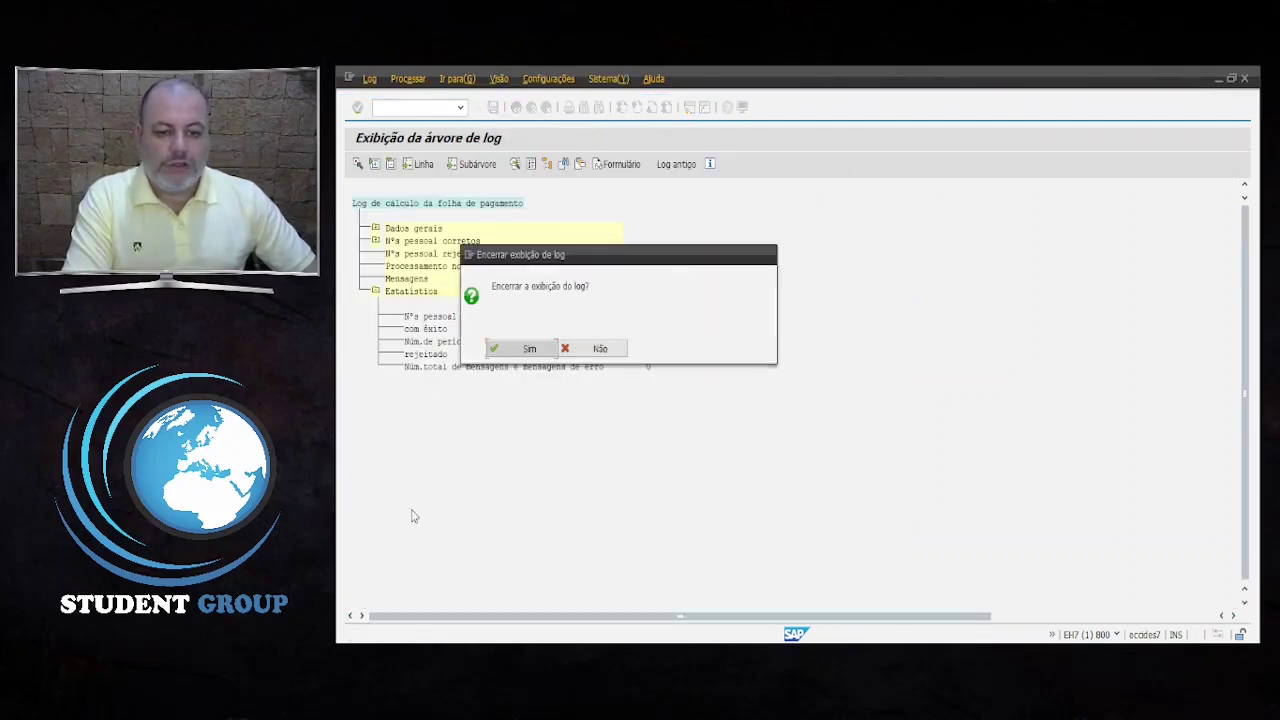
{"action": "left_click", "coordinate": [522, 348]}
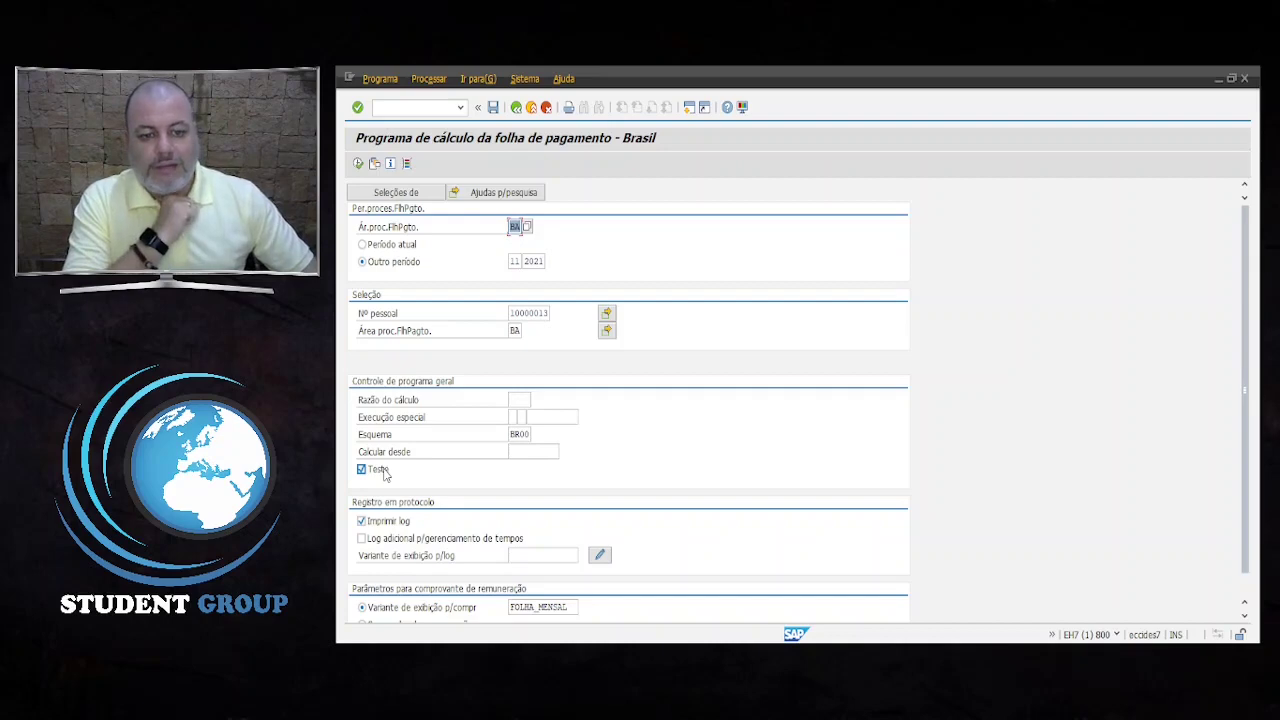
Execute the test payroll calculation and open the payslip form to examine the employee's earnings and deductions.
{"action": "left_click", "coordinate": [357, 162]}
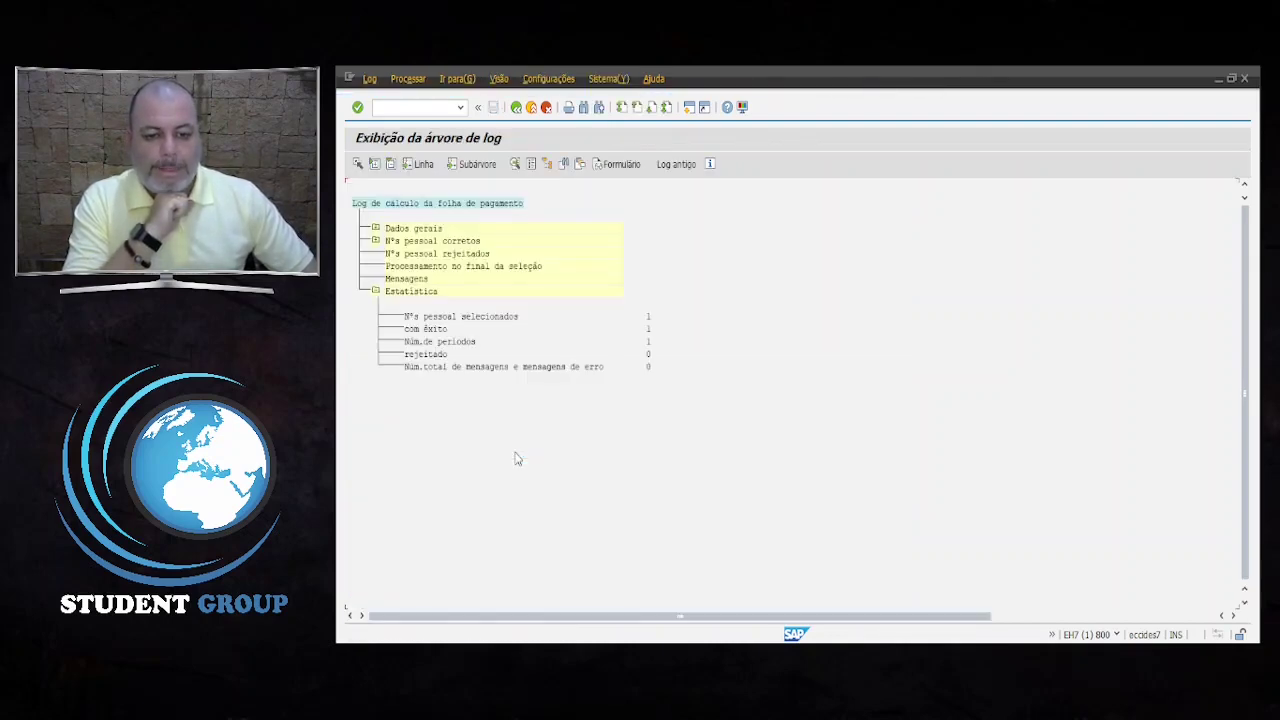
{"action": "left_click", "coordinate": [618, 166]}
{"action": "scroll", "coordinate": [563, 405], "scroll_direction": "down", "scroll_amount": 1}
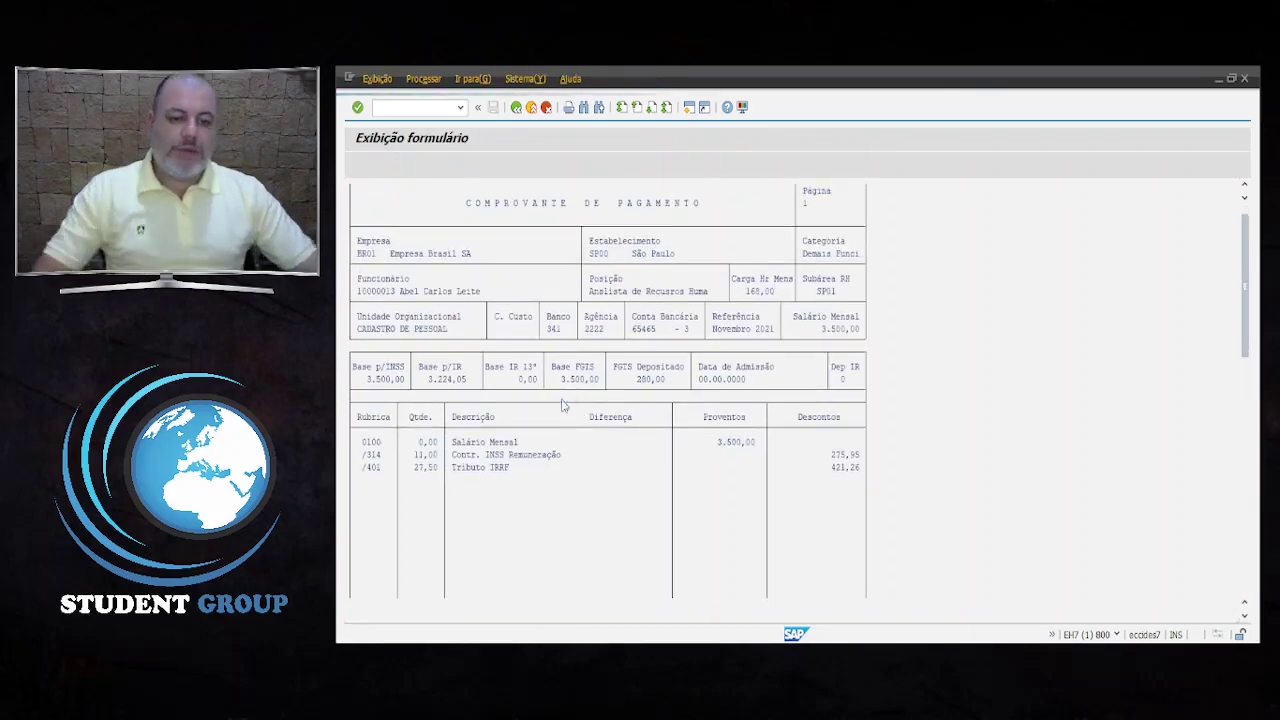
{"action": "scroll", "coordinate": [563, 405], "scroll_direction": "up", "scroll_amount": 1}
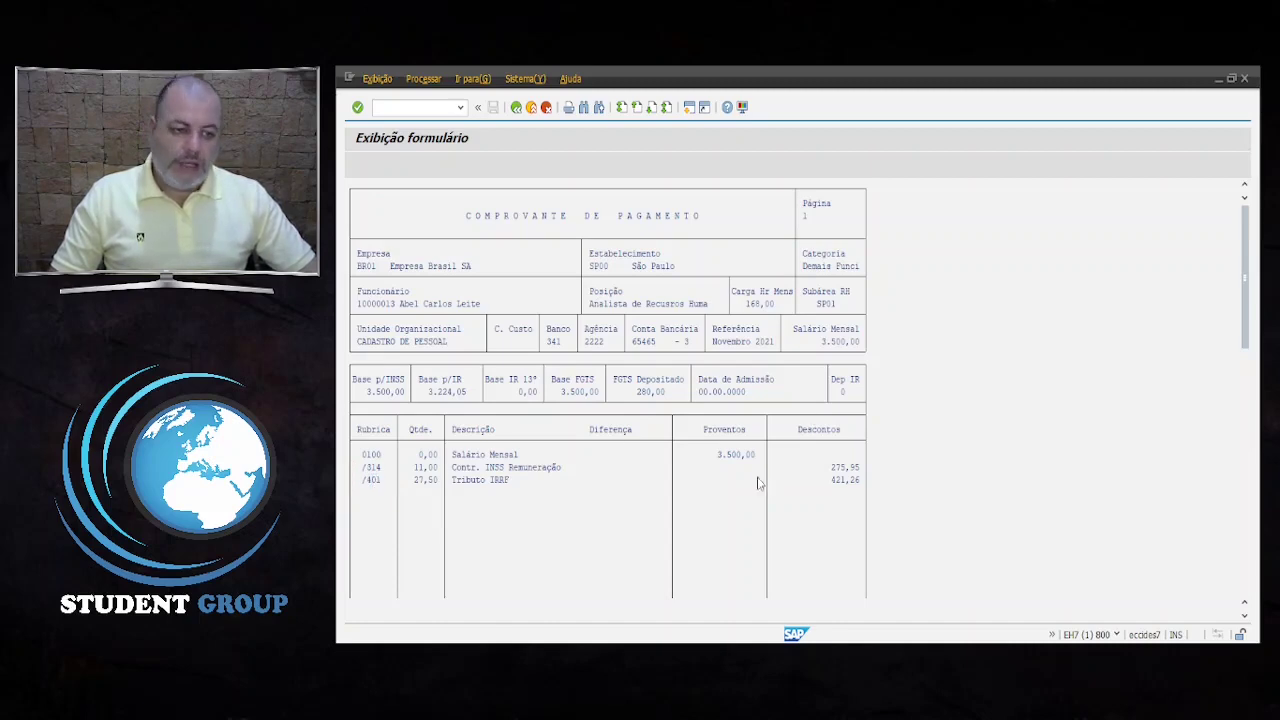
{"action": "scroll", "coordinate": [757, 483], "scroll_direction": "down", "scroll_amount": 3}
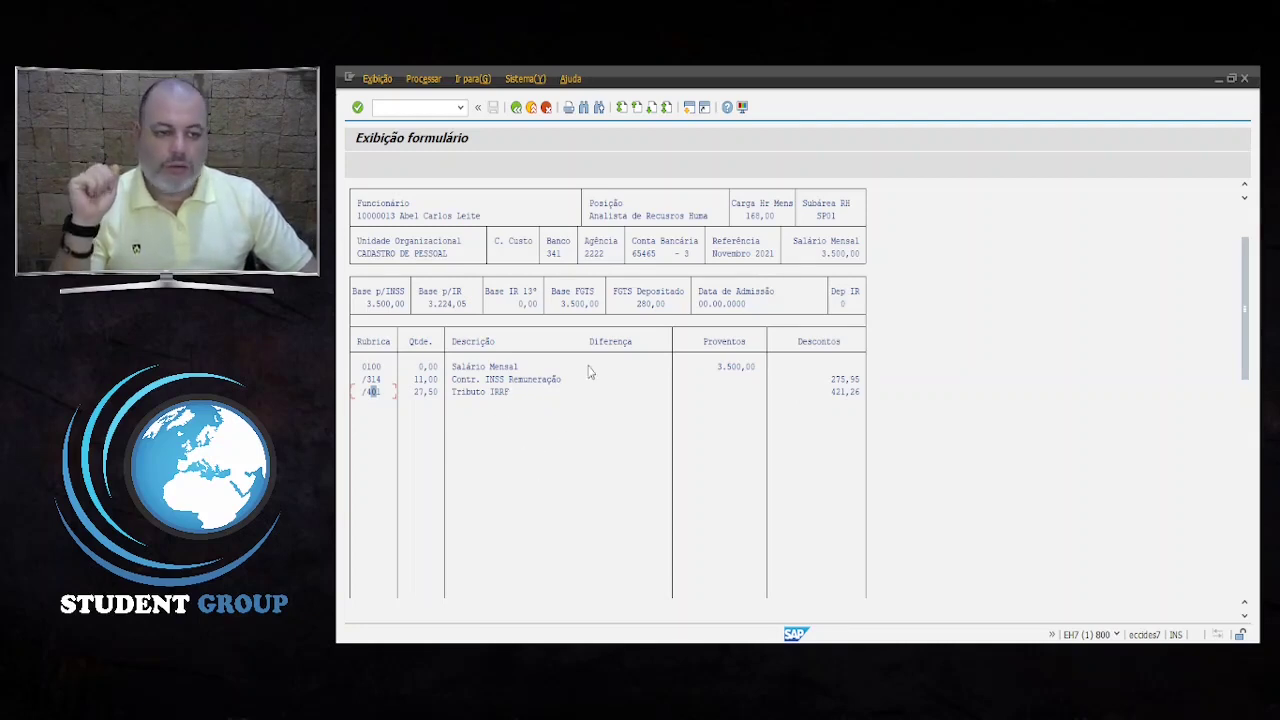
{"action": "scroll", "coordinate": [600, 386], "scroll_direction": "up", "scroll_amount": 3}
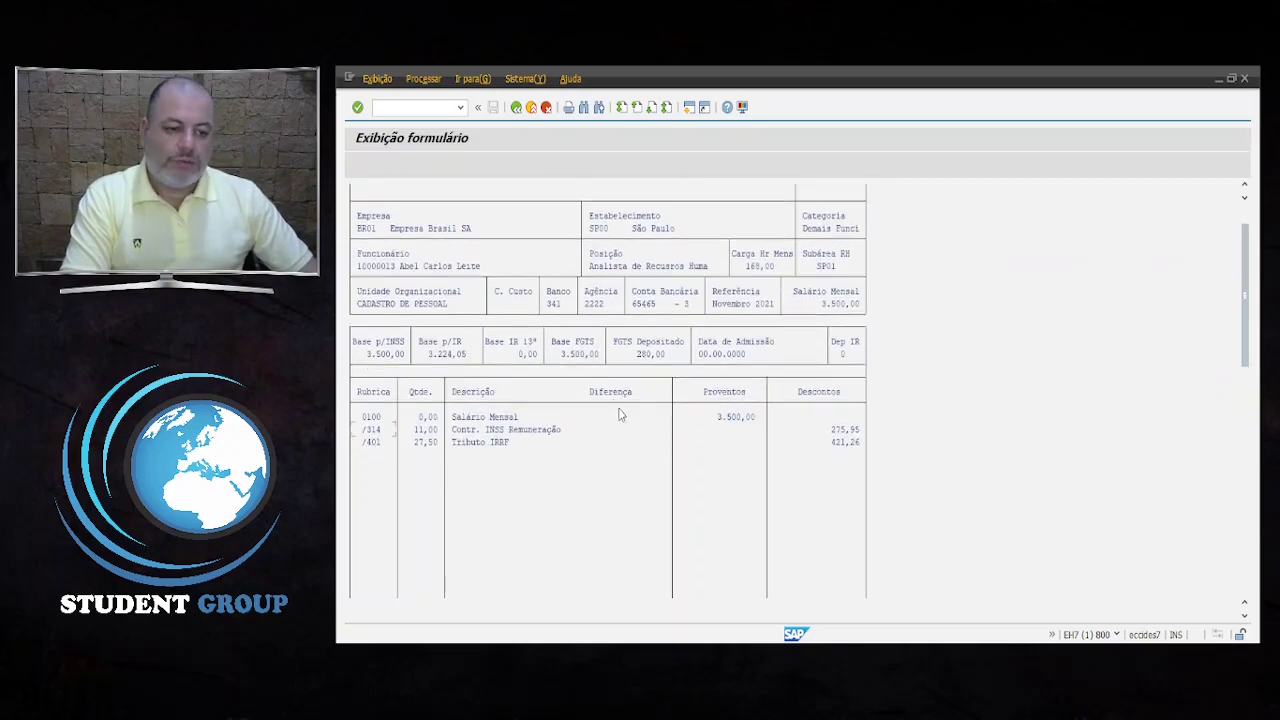
Examine the payslip's totals and the wage types listed under Rubricas para Verificação dos Cálculos.
{"action": "scroll", "coordinate": [619, 409], "scroll_direction": "down", "scroll_amount": 3}
{"action": "left_click_drag", "start_coordinate": [1246, 340], "coordinate": [1237, 477]}
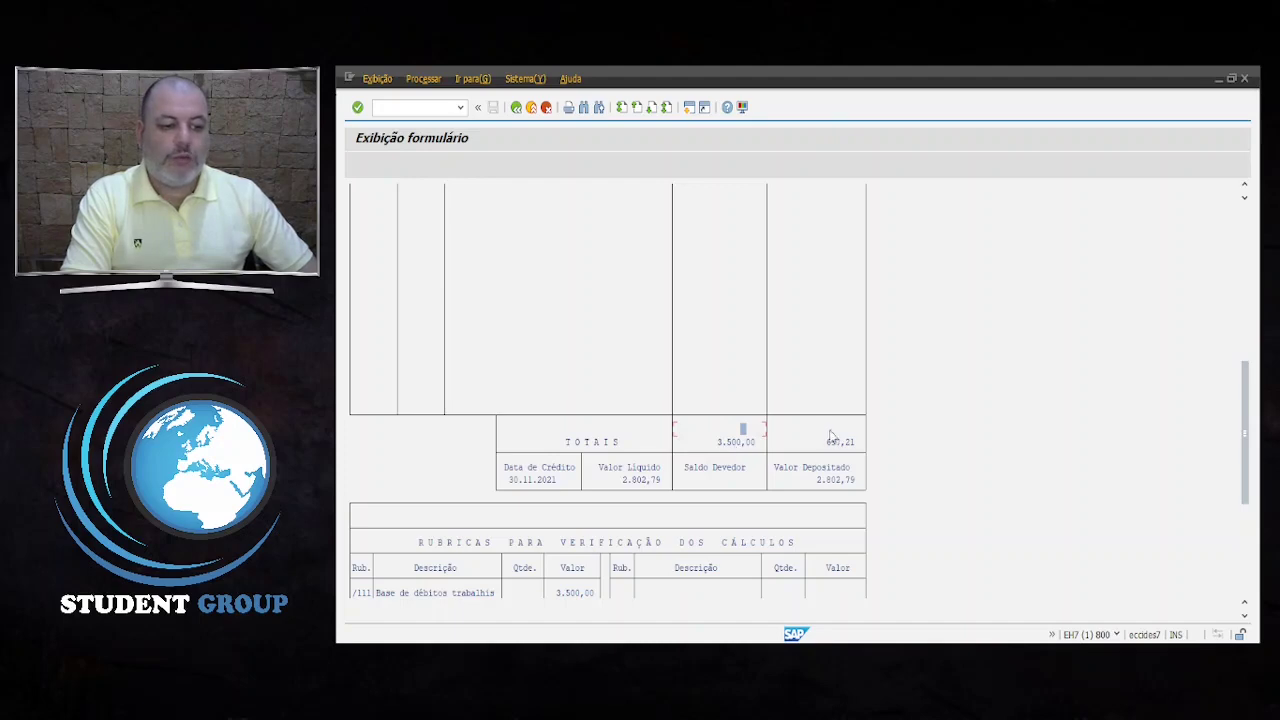
{"action": "scroll", "coordinate": [800, 478], "scroll_direction": "down", "scroll_amount": 3}
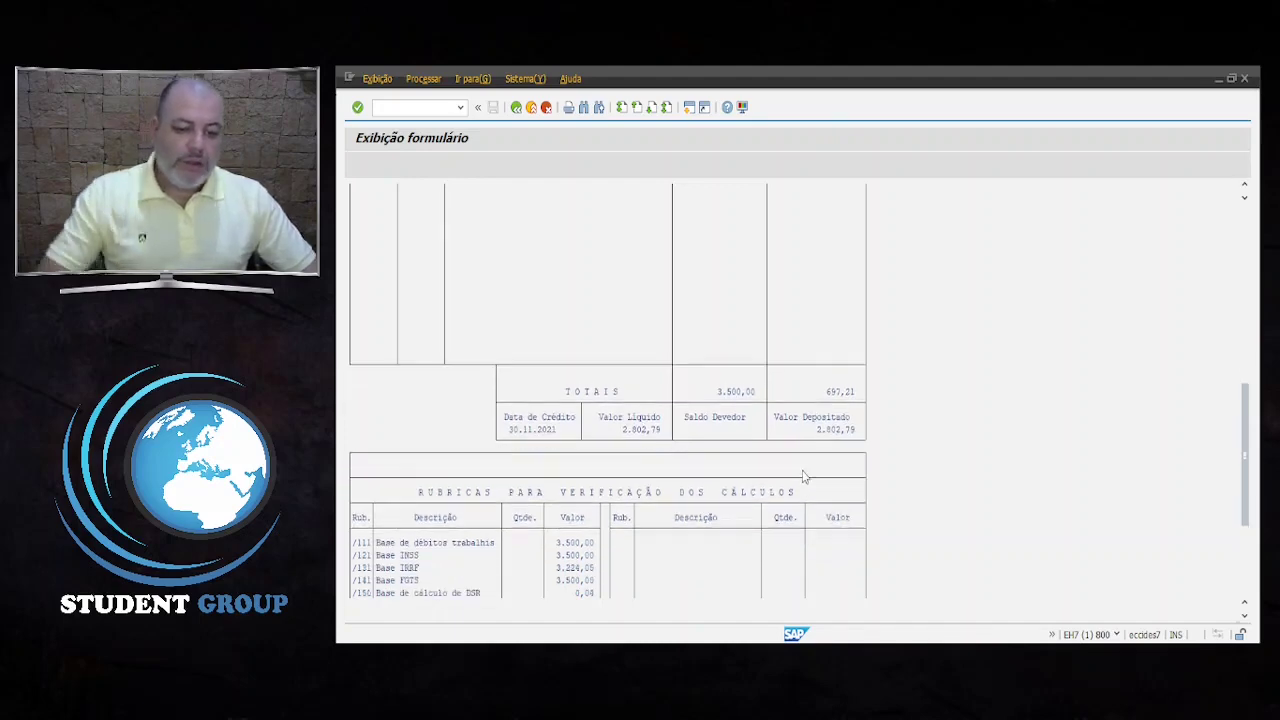
{"action": "scroll", "coordinate": [750, 520], "scroll_direction": "down", "scroll_amount": 5}
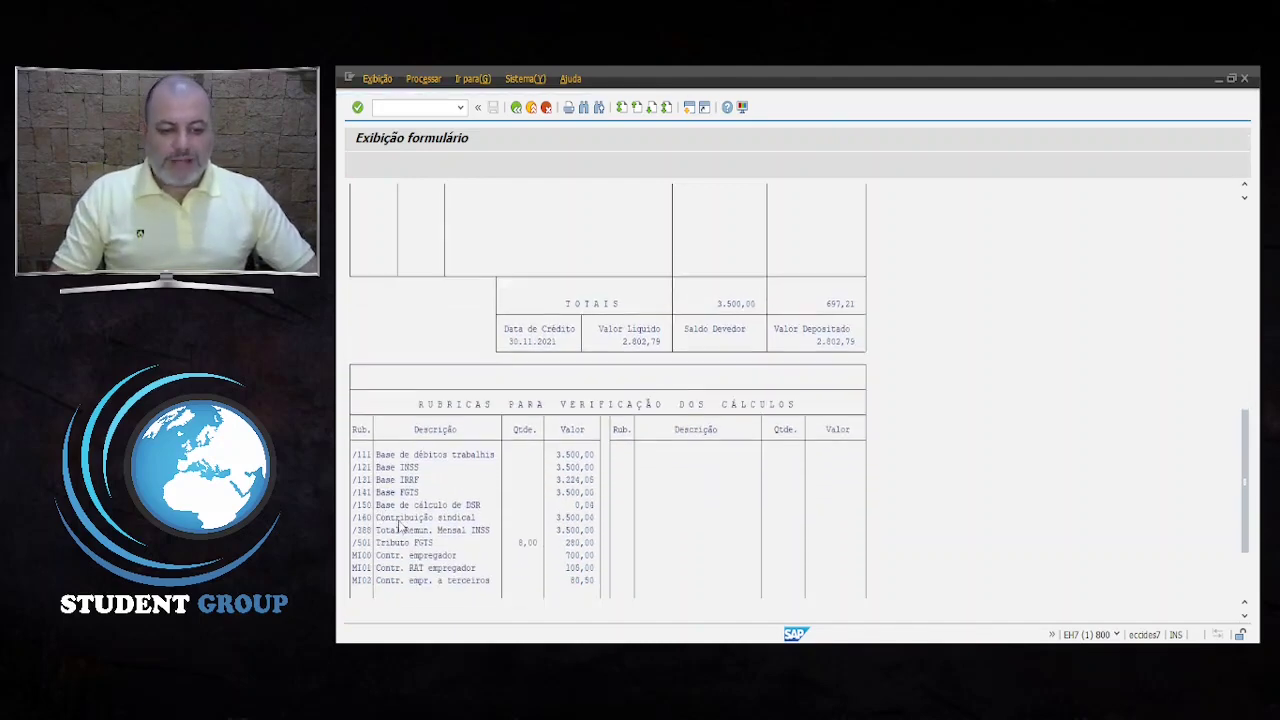
{"action": "scroll", "coordinate": [447, 538], "scroll_direction": "down", "scroll_amount": 1}
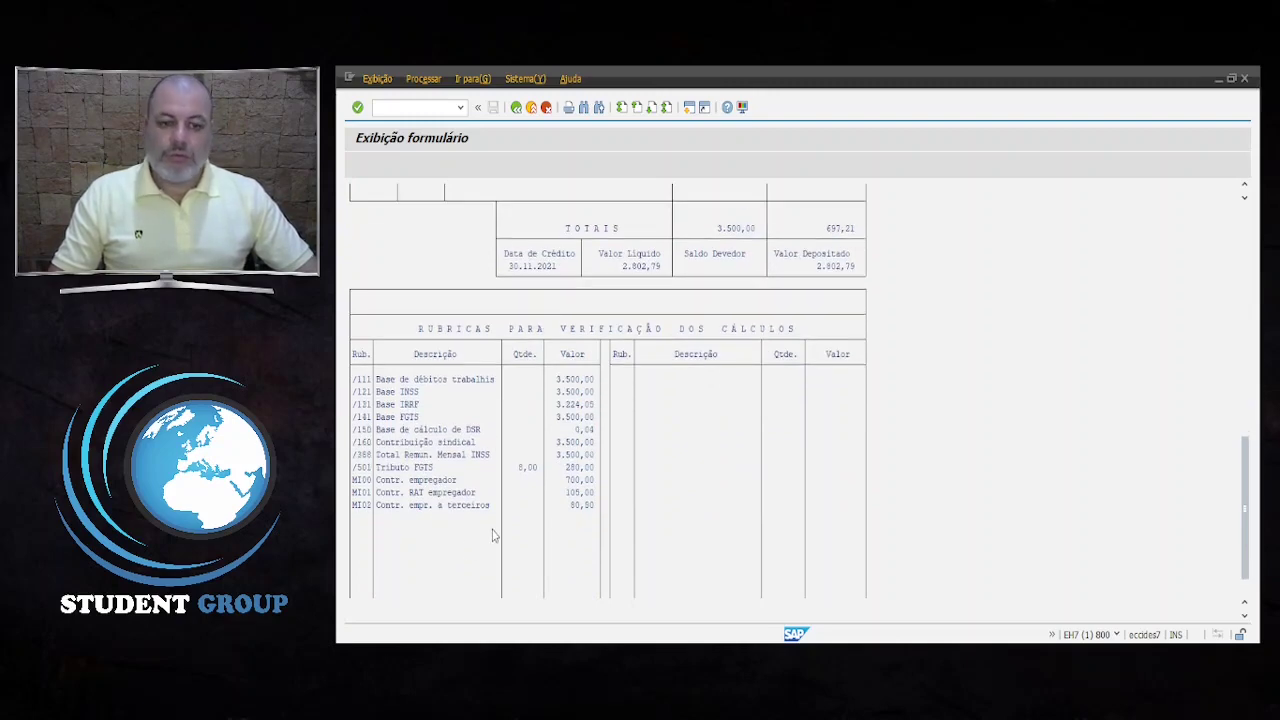
{"action": "scroll", "coordinate": [491, 531], "scroll_direction": "down", "scroll_amount": 2}
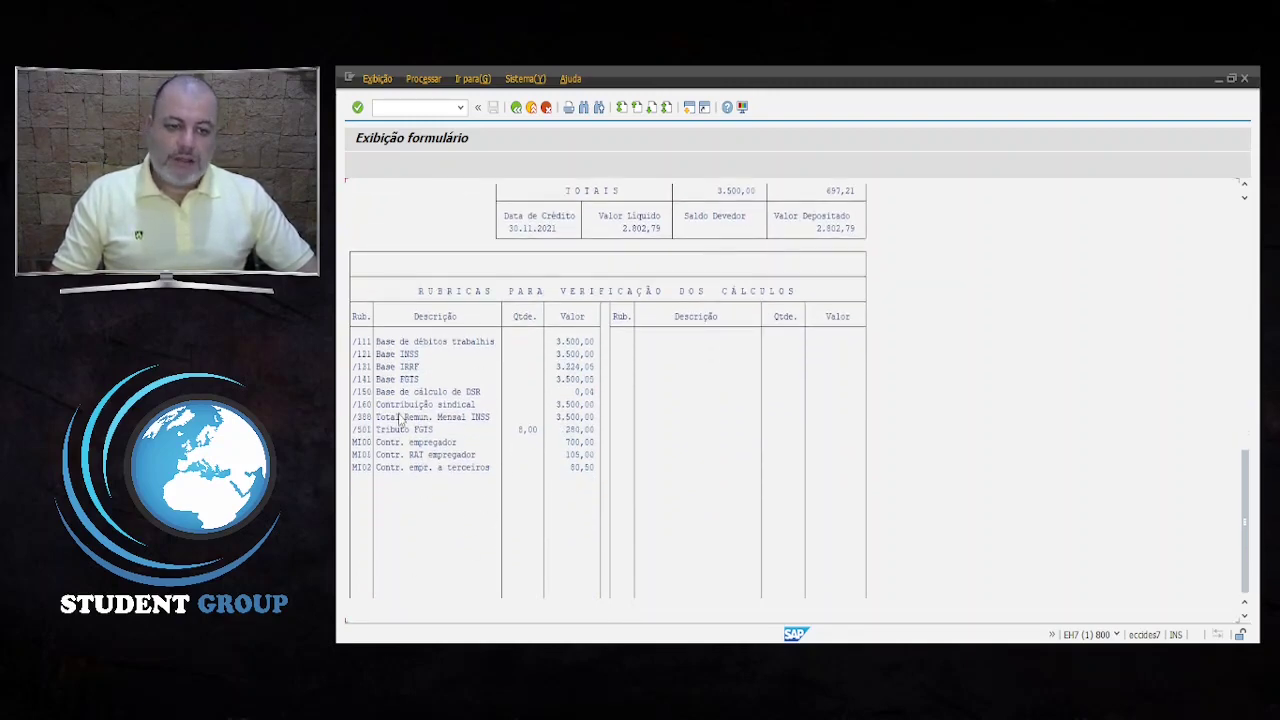
{"action": "scroll", "coordinate": [462, 450], "scroll_direction": "down", "scroll_amount": 1}
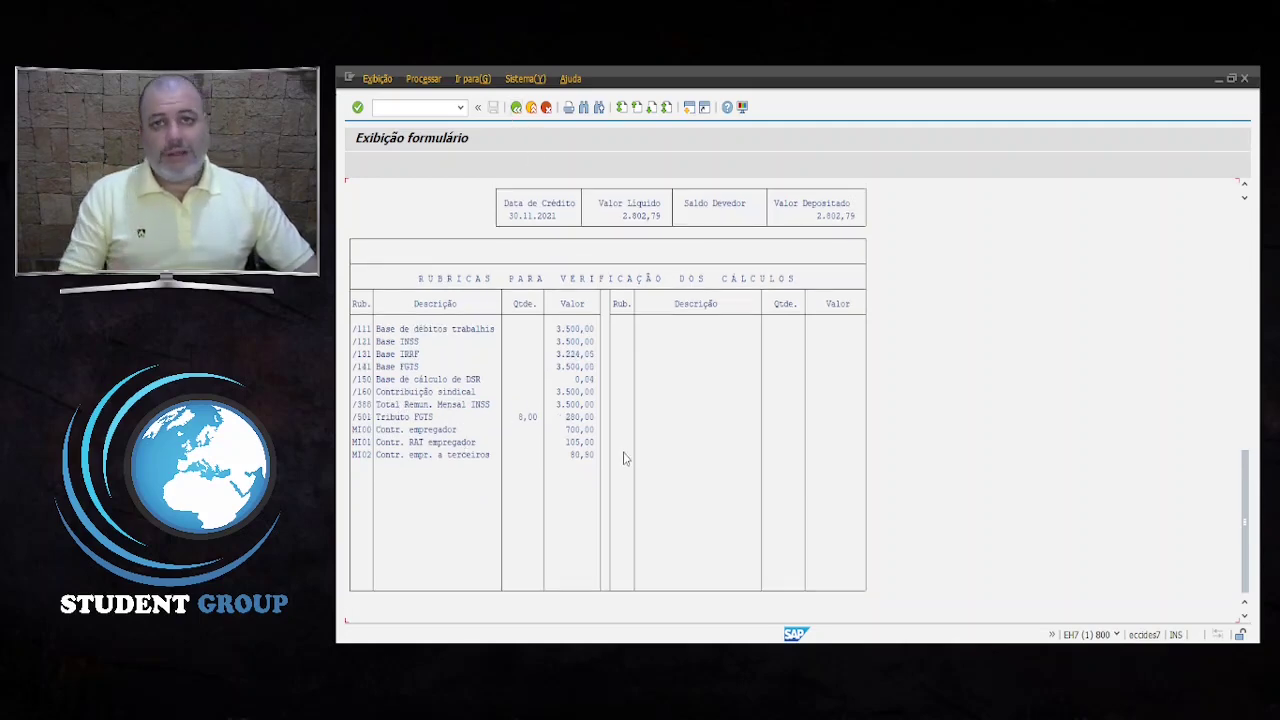
Return to the payroll log tree and expand the correct personnel numbers down to the employee's 11/2021 period.
{"action": "left_click", "coordinate": [516, 107]}
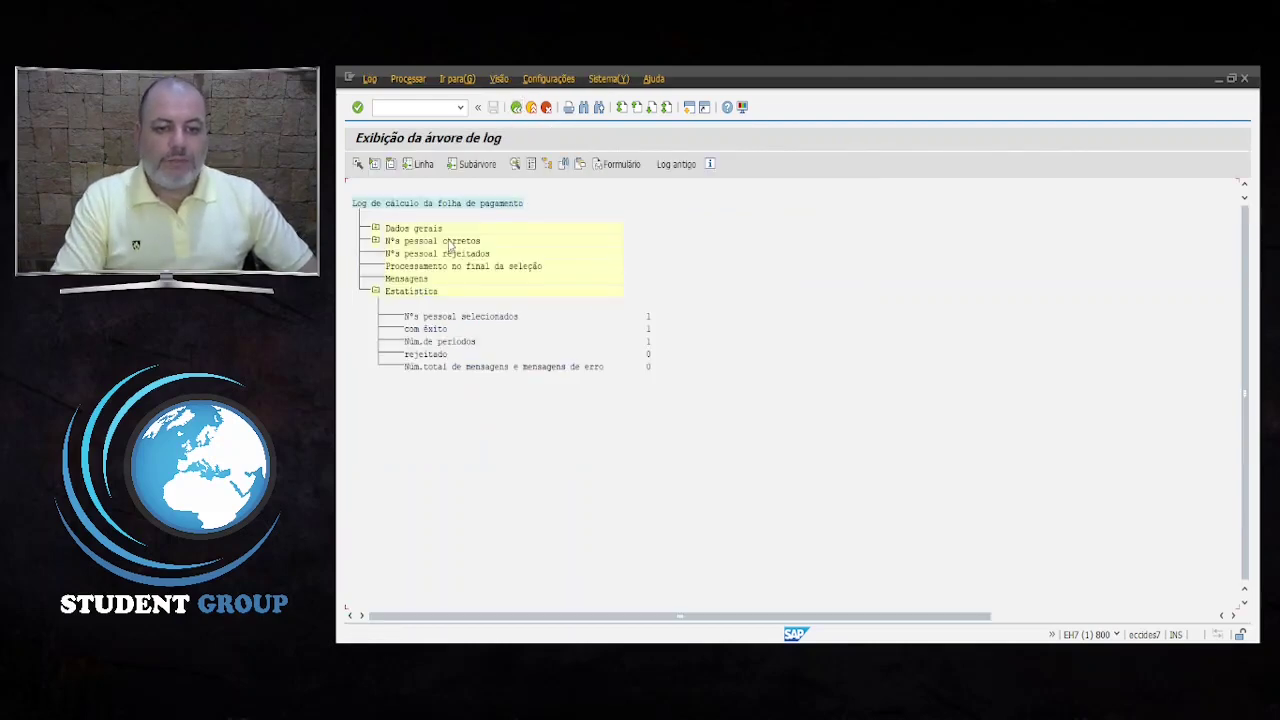
{"action": "left_click", "coordinate": [375, 241]}
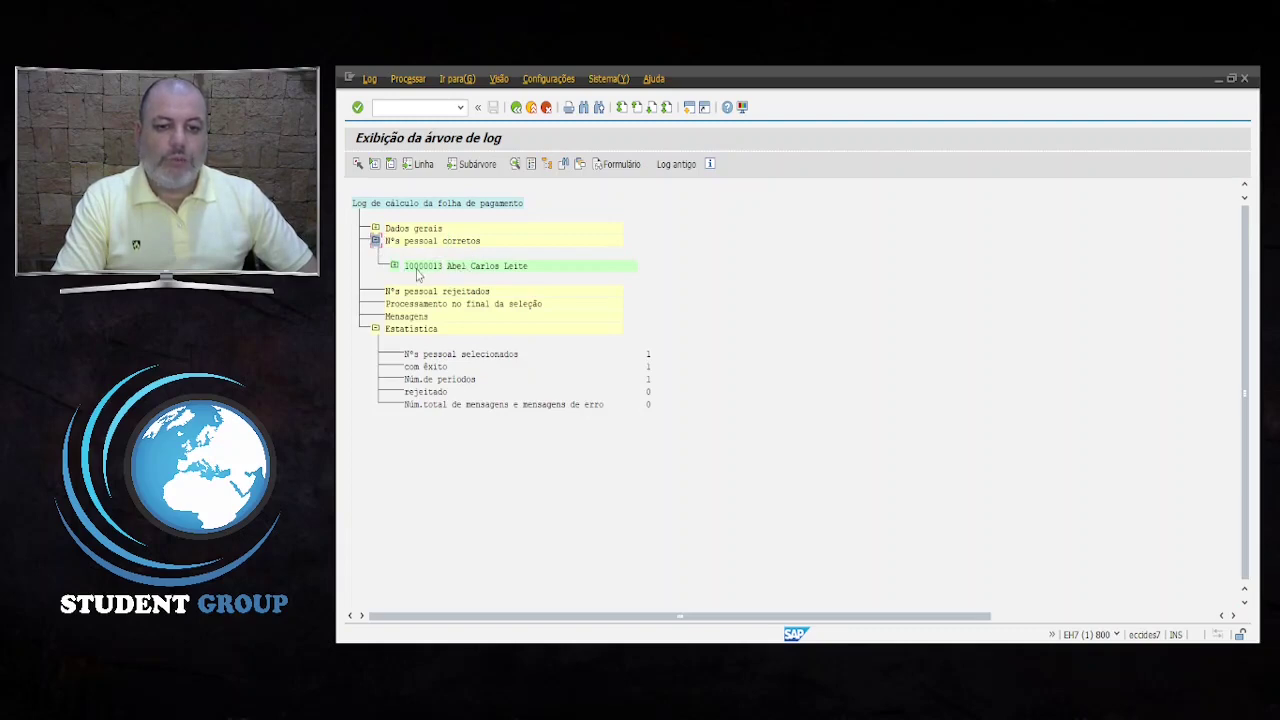
{"action": "left_click", "coordinate": [467, 268]}
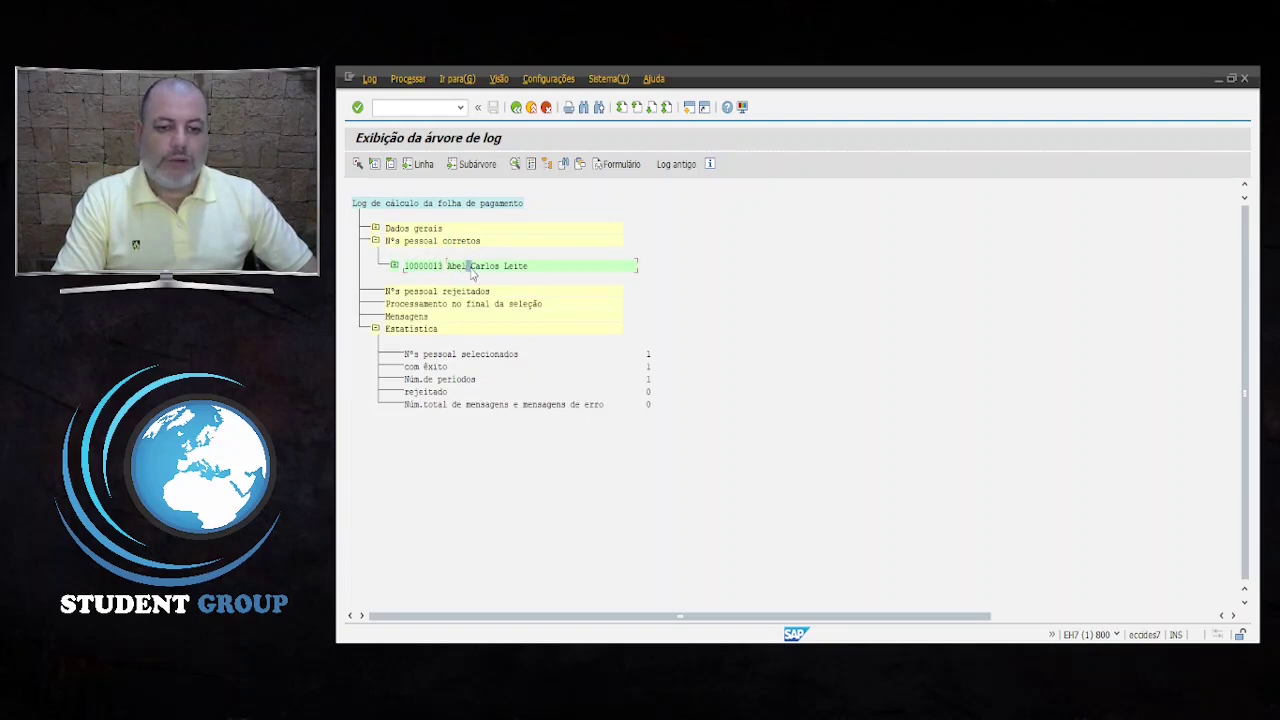
{"action": "left_click", "coordinate": [394, 266]}
{"action": "left_click", "coordinate": [414, 291]}
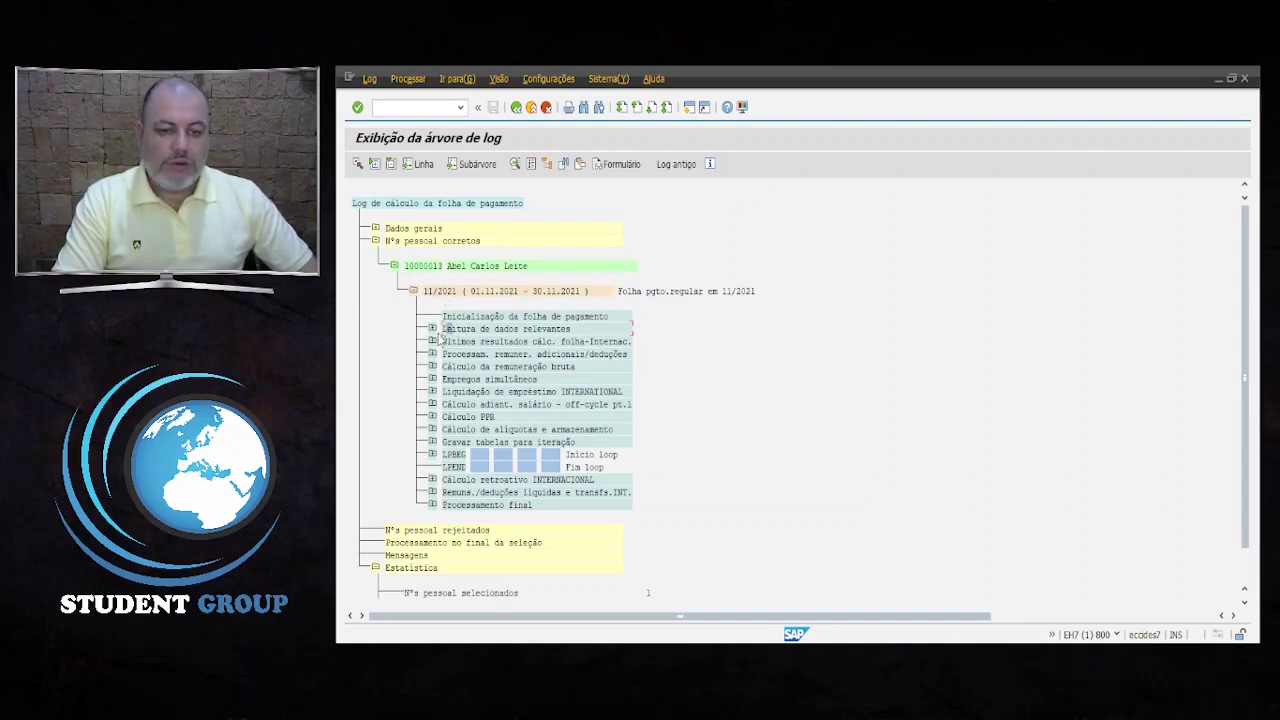
Expand the Últimos resultados cálc. folha and Processam. remuner. adicionais/deduções log nodes, including the ELSE branch.
{"action": "left_click", "coordinate": [432, 329]}
{"action": "left_click", "coordinate": [432, 330]}
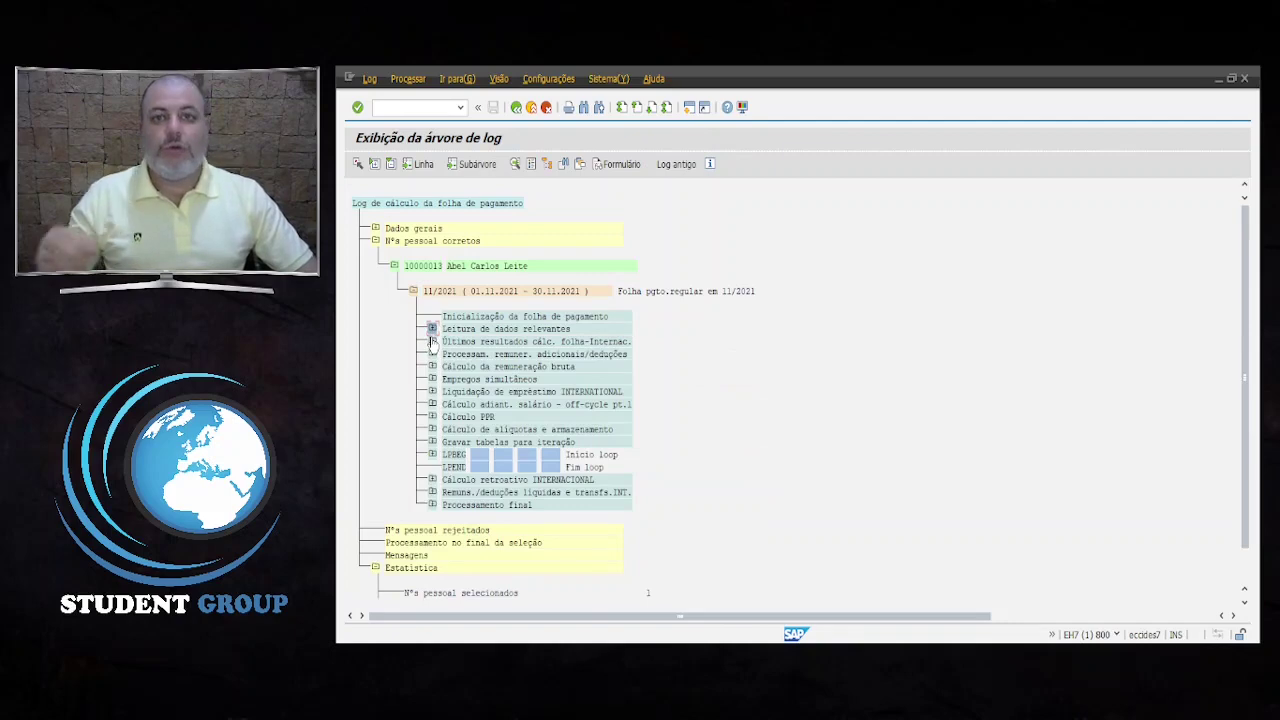
{"action": "left_click", "coordinate": [433, 342]}
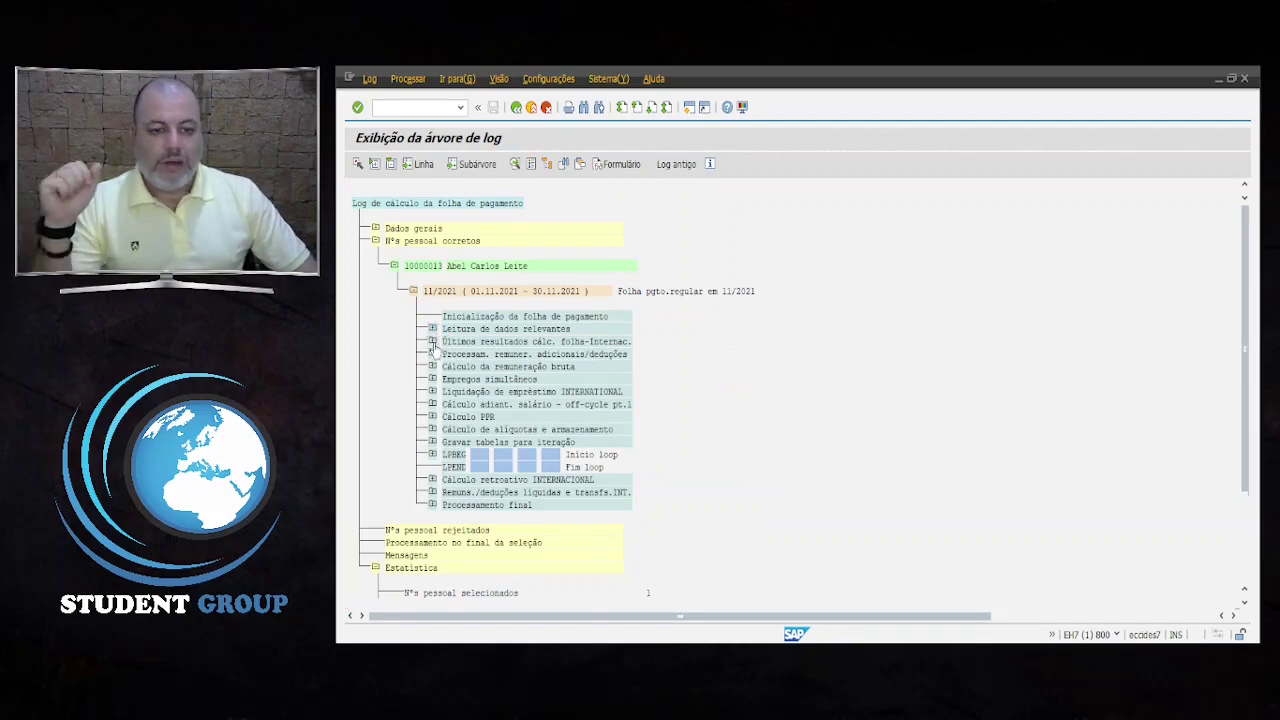
{"action": "left_click", "coordinate": [432, 441]}
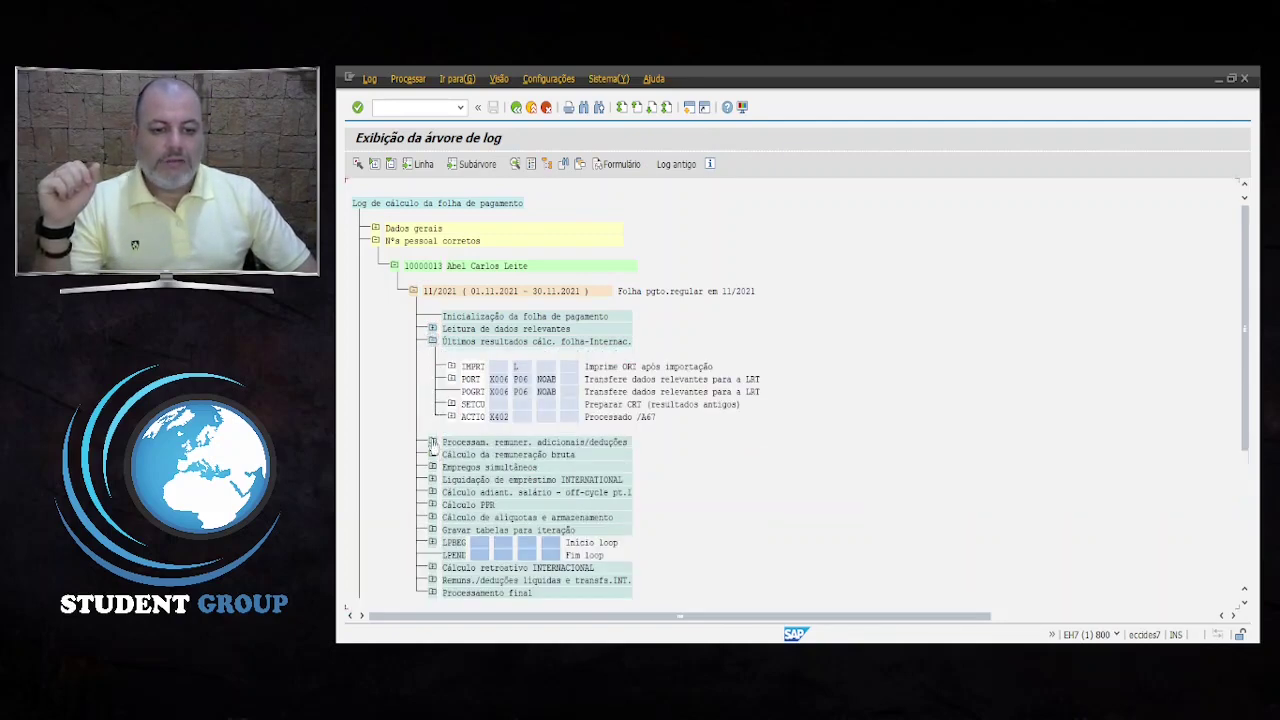
{"action": "left_click", "coordinate": [451, 367]}
{"action": "left_click", "coordinate": [451, 367]}
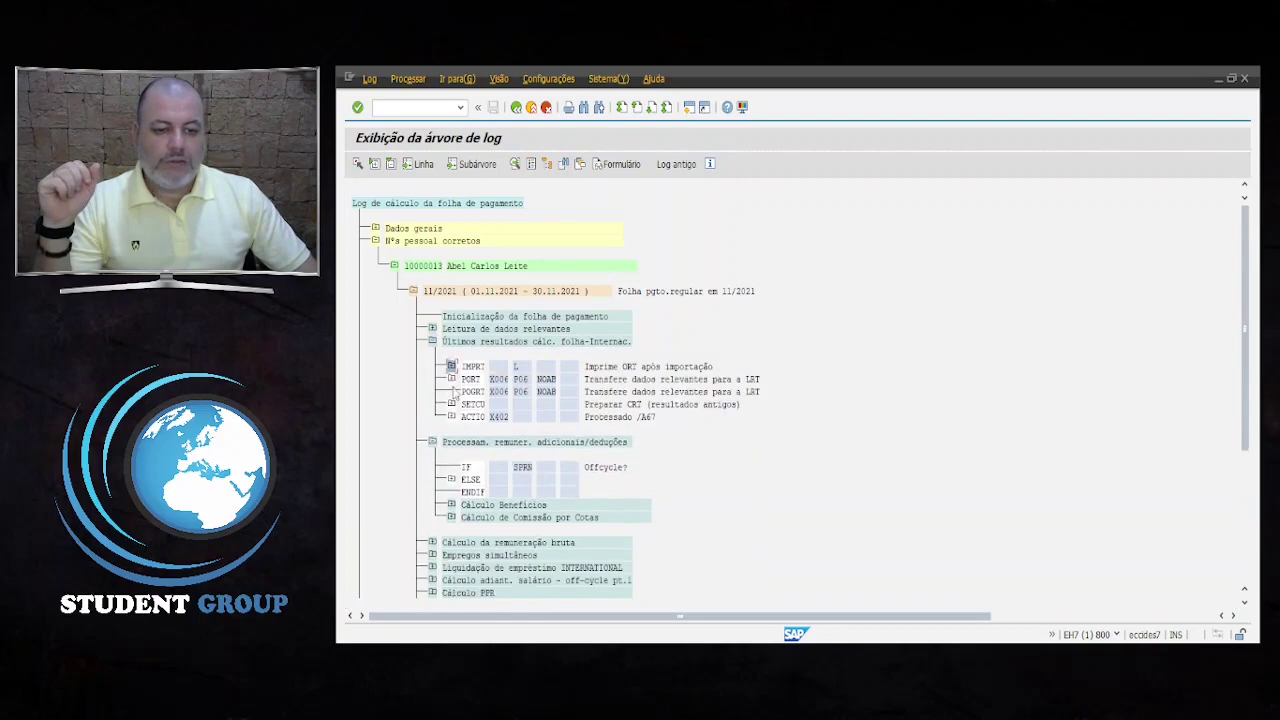
{"action": "left_click", "coordinate": [451, 480]}
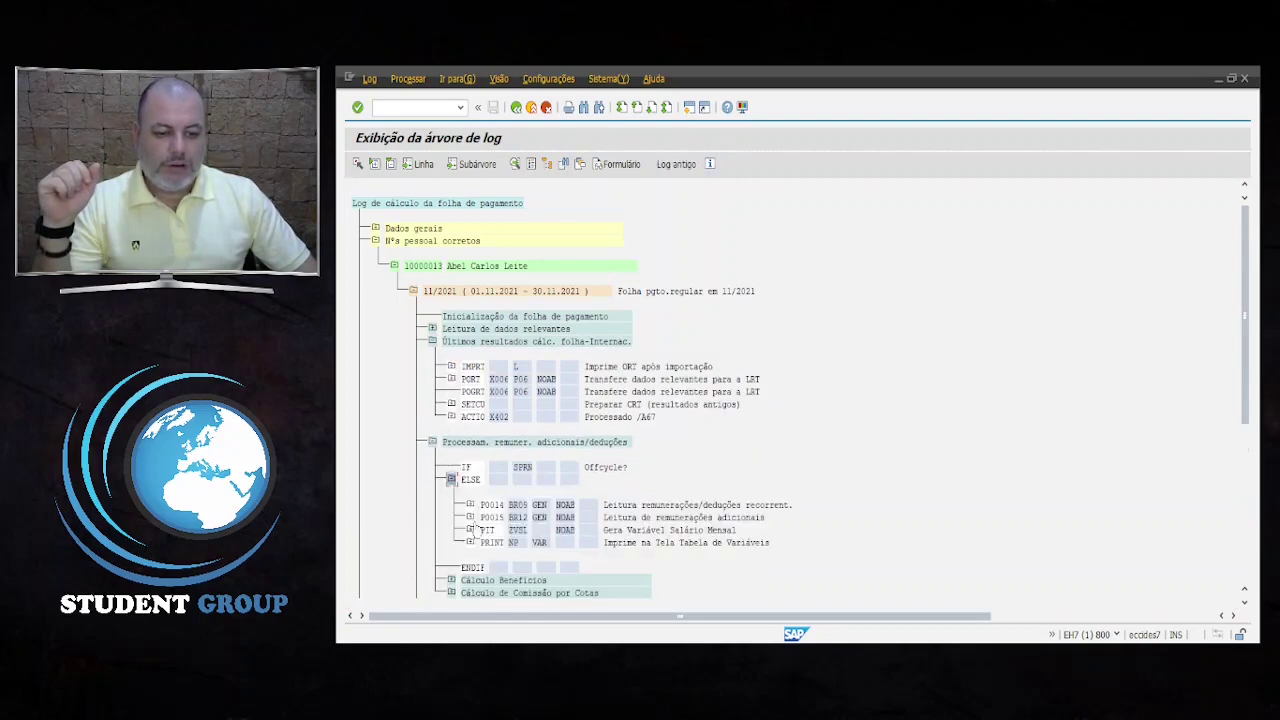
Expand the Cálculo Benefícios node in the payroll log and review its functions and the remaining processing blocks.
{"action": "scroll", "coordinate": [485, 530], "scroll_direction": "down", "scroll_amount": 1}
{"action": "left_click", "coordinate": [451, 556]}
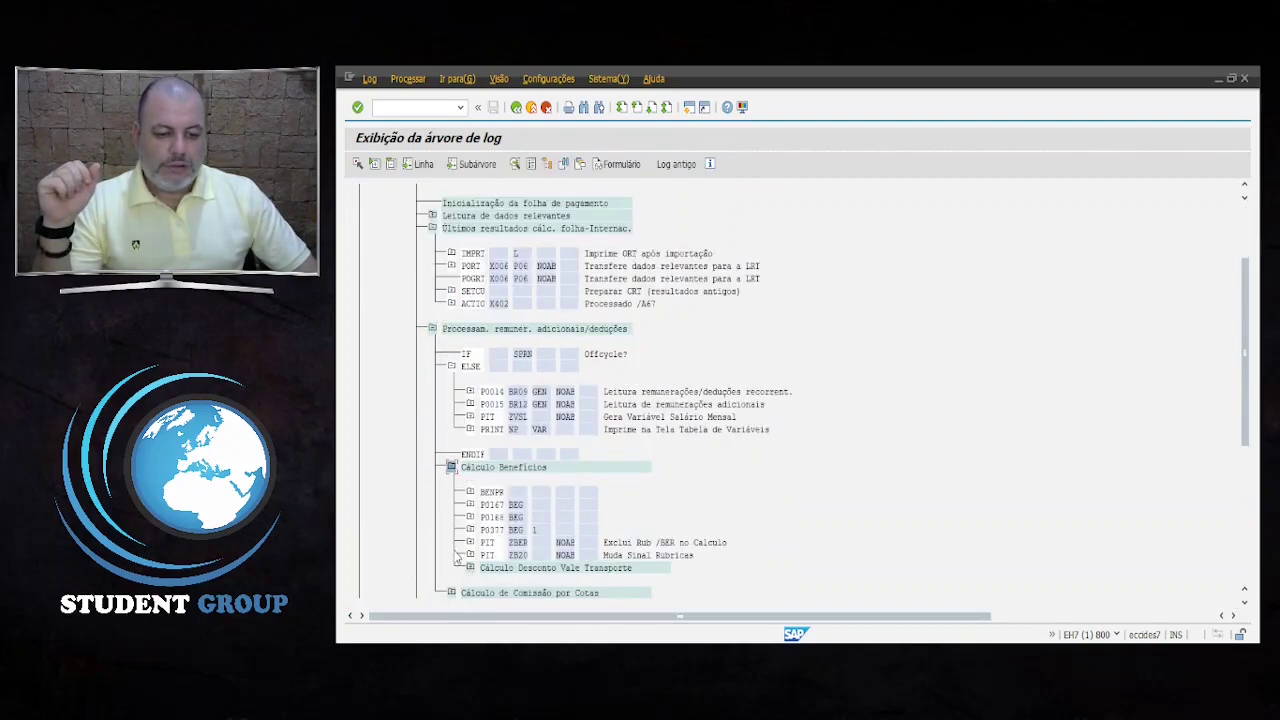
{"action": "scroll", "coordinate": [505, 556], "scroll_direction": "down", "scroll_amount": 1}
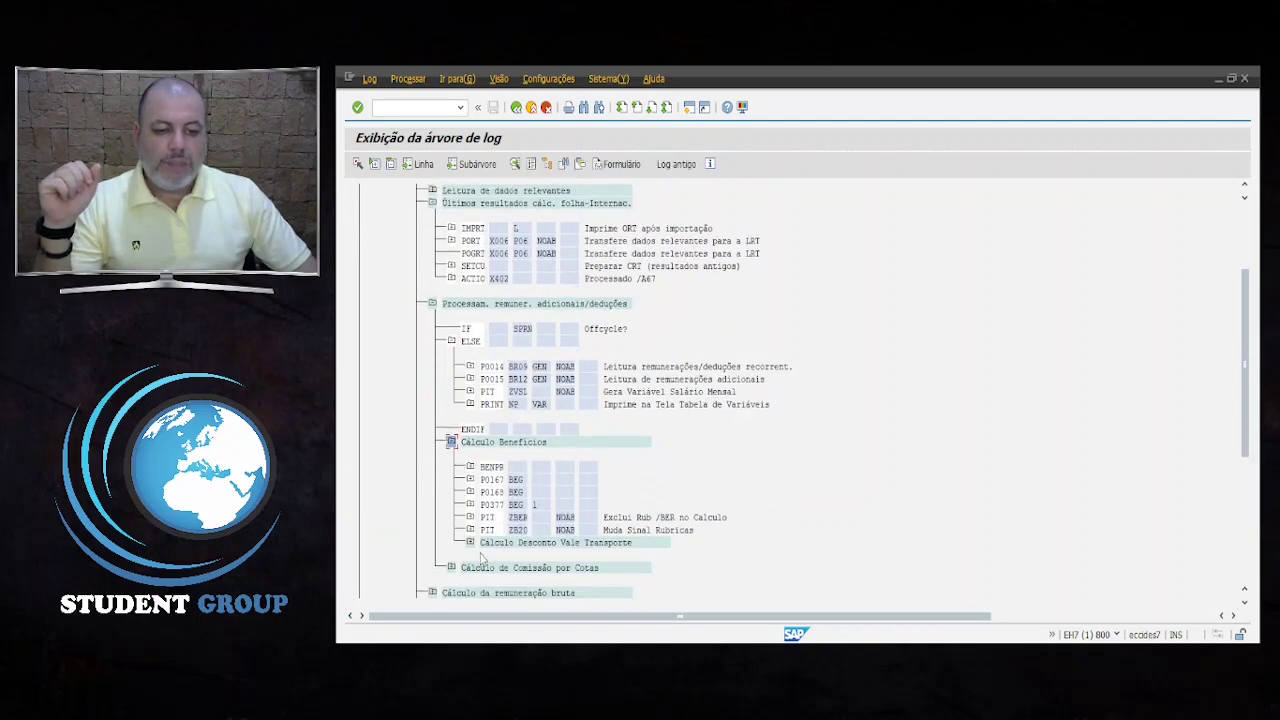
{"action": "scroll", "coordinate": [582, 469], "scroll_direction": "down", "scroll_amount": 4}
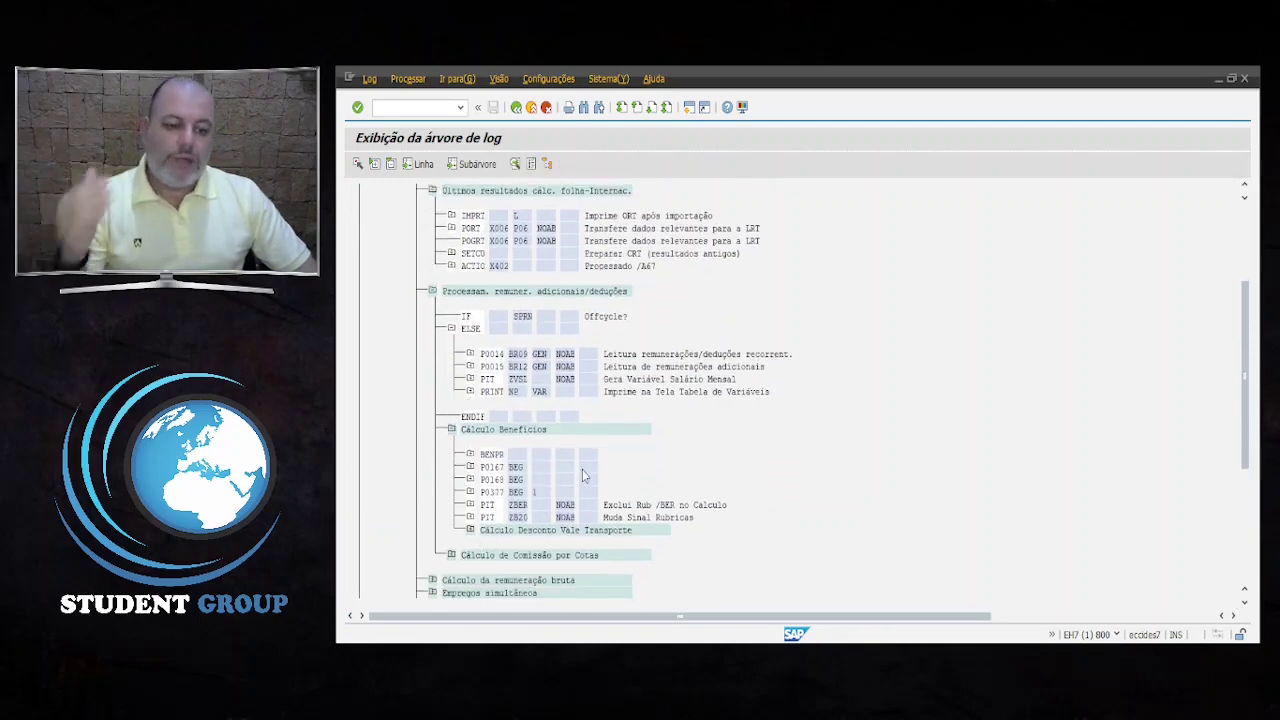
{"action": "scroll", "coordinate": [575, 453], "scroll_direction": "down", "scroll_amount": 2}
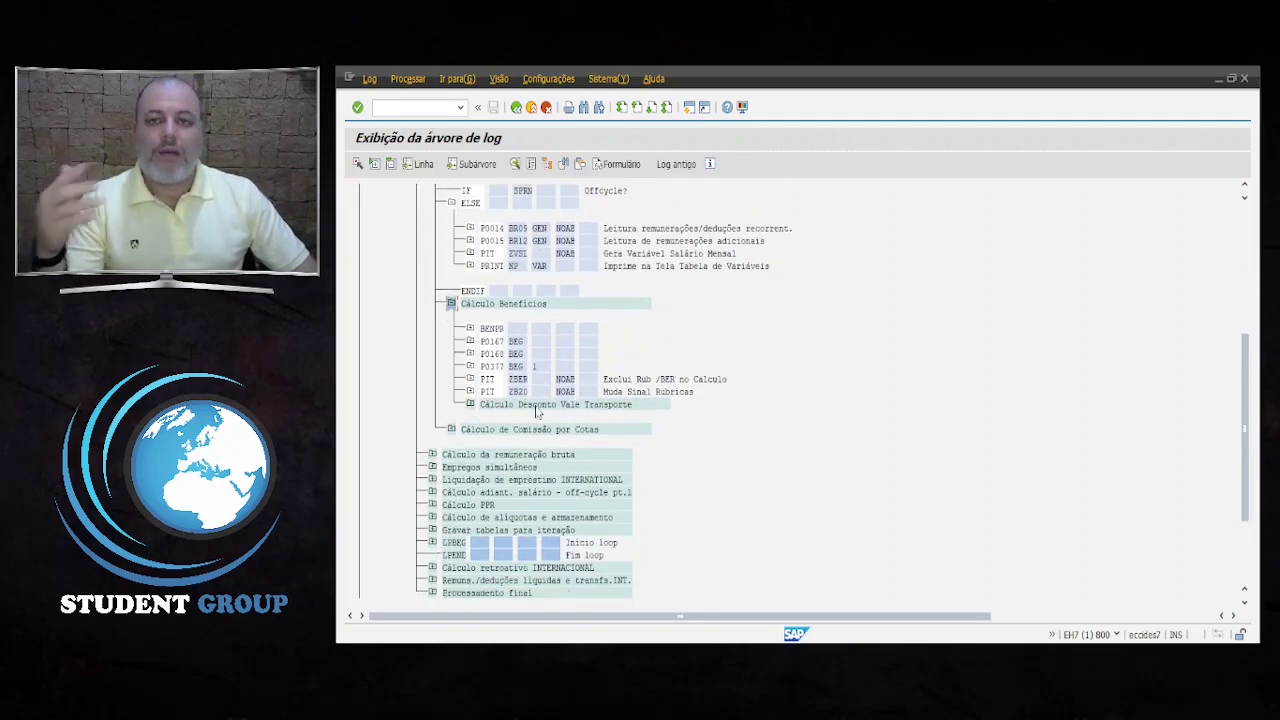
Expand Processamento final down to the output of its PRINT NP RT function and open the RT results table.
{"action": "scroll", "coordinate": [440, 550], "scroll_direction": "down", "scroll_amount": 1}
{"action": "left_click", "coordinate": [432, 556]}
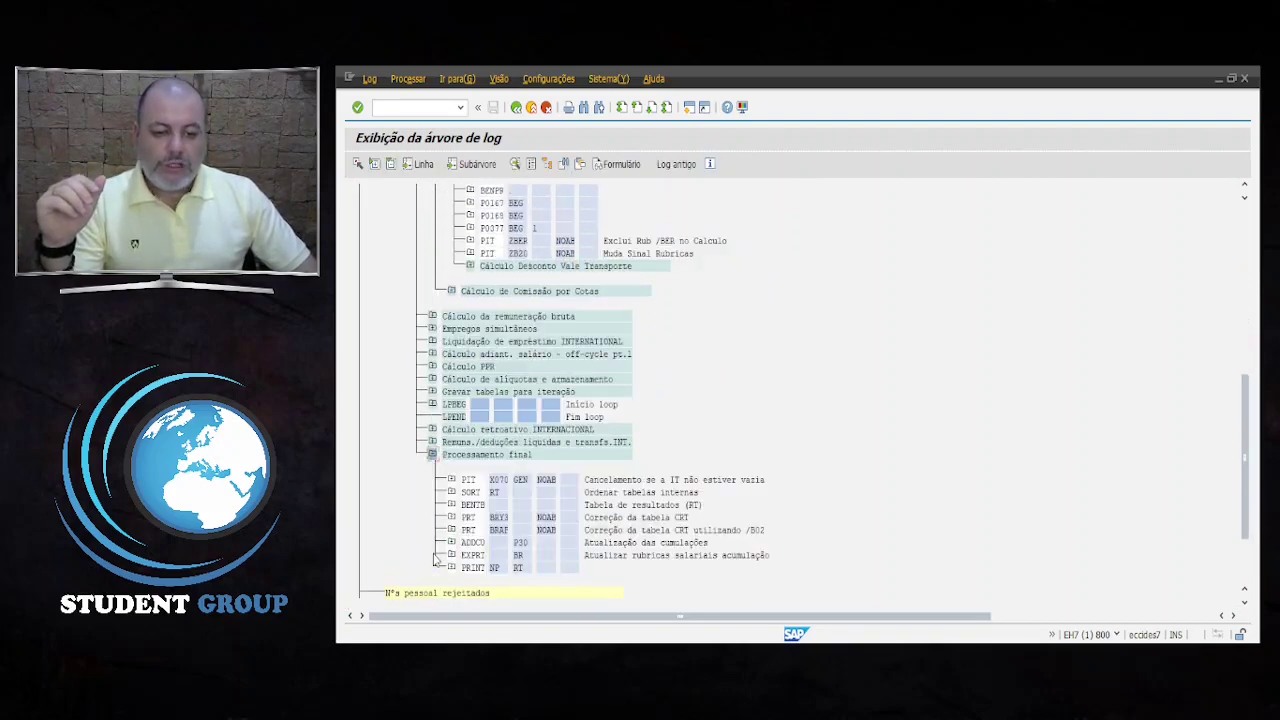
{"action": "scroll", "coordinate": [510, 498], "scroll_direction": "down", "scroll_amount": 1}
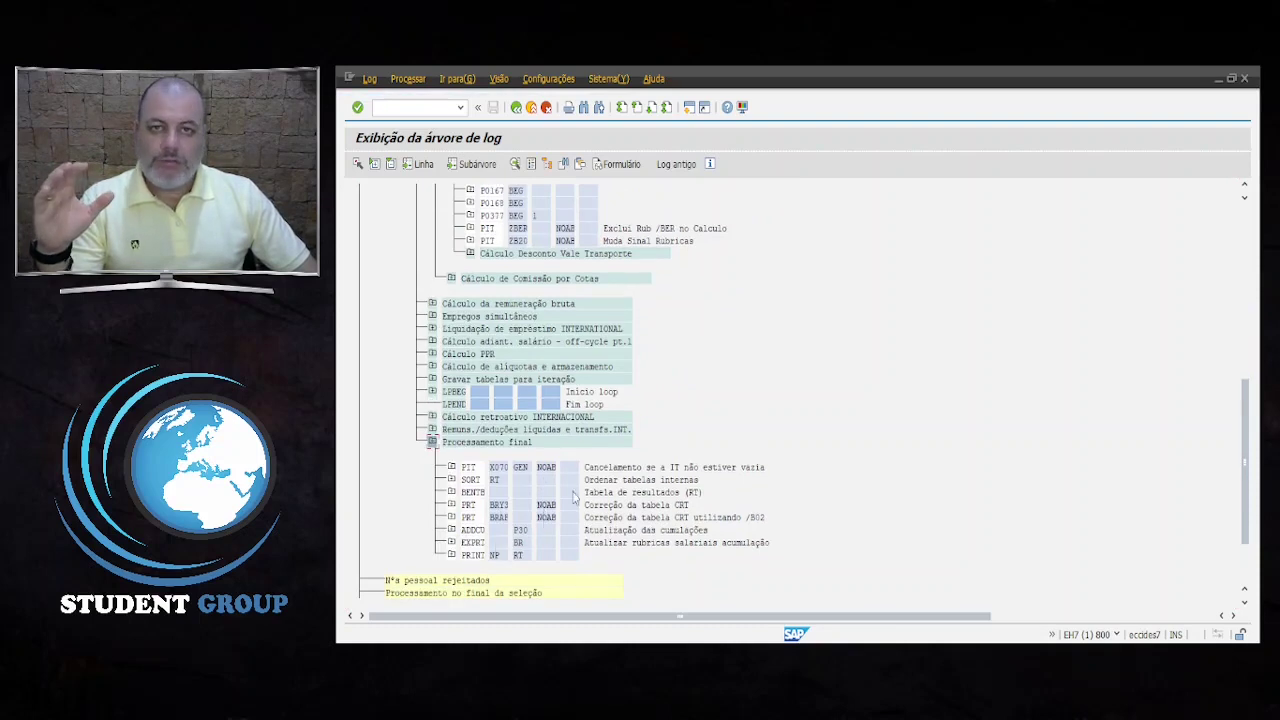
{"action": "left_click", "coordinate": [451, 555]}
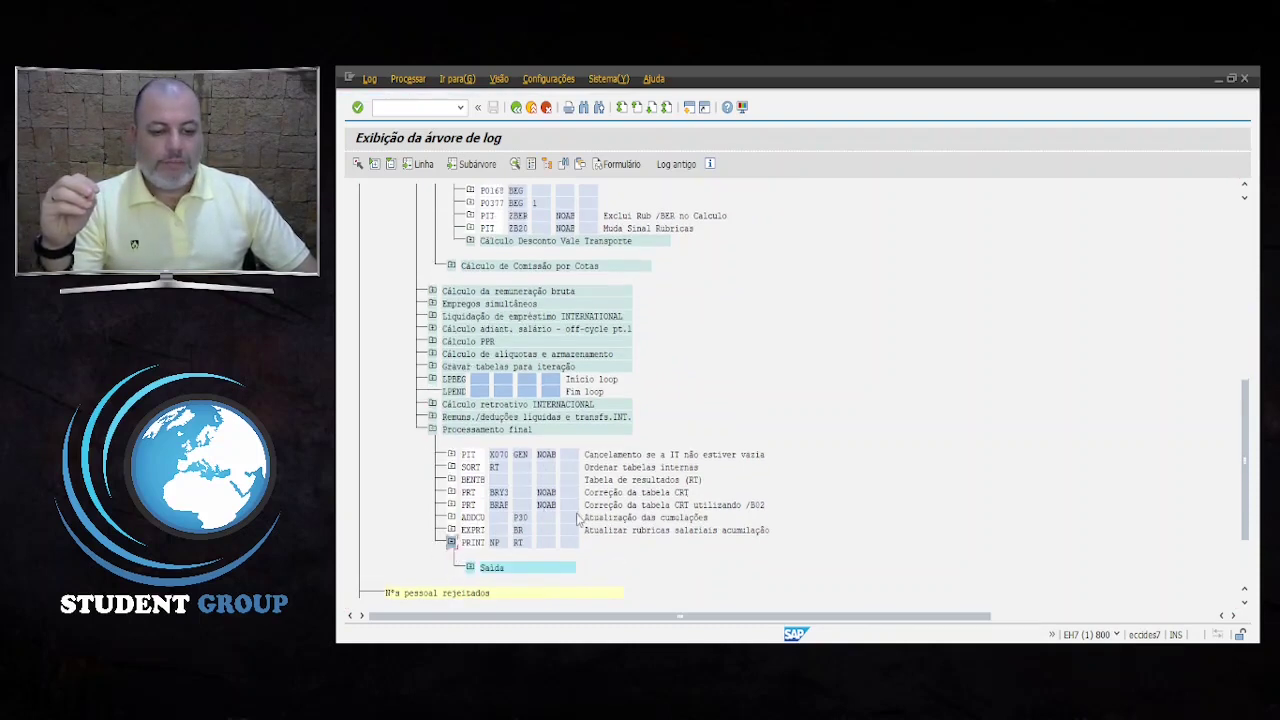
{"action": "left_click", "coordinate": [470, 555]}
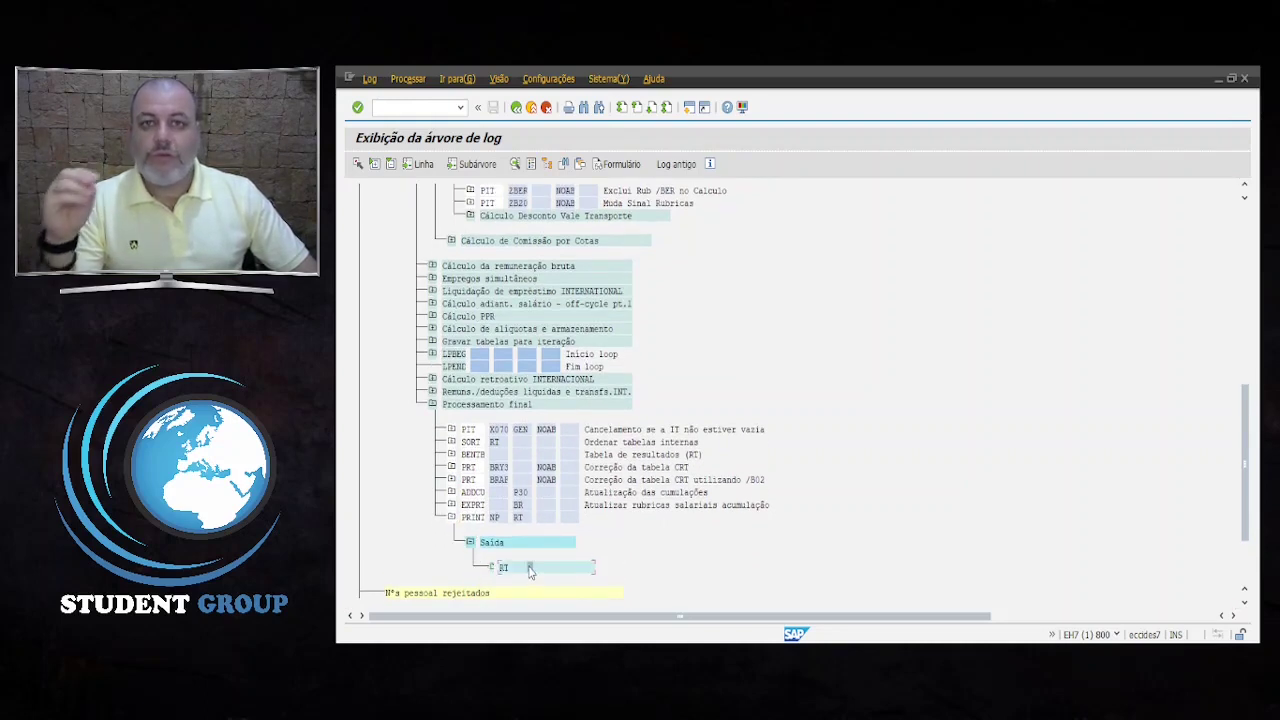
{"action": "double_click", "coordinate": [530, 569]}
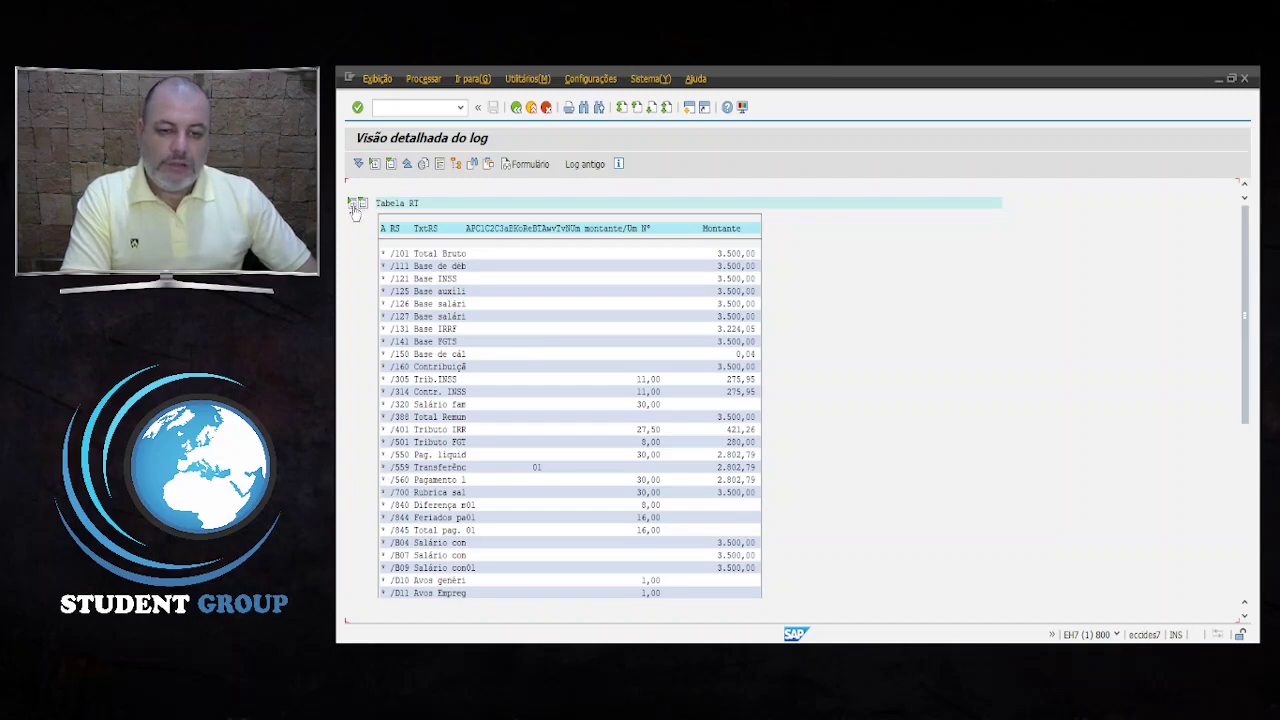
Expand the RT table to its detailed layout and examine the calculation bases, INSS, IRRF and FGTS wage types.
{"action": "left_click", "coordinate": [355, 208]}
{"action": "scroll", "coordinate": [470, 472], "scroll_direction": "down", "scroll_amount": 1}
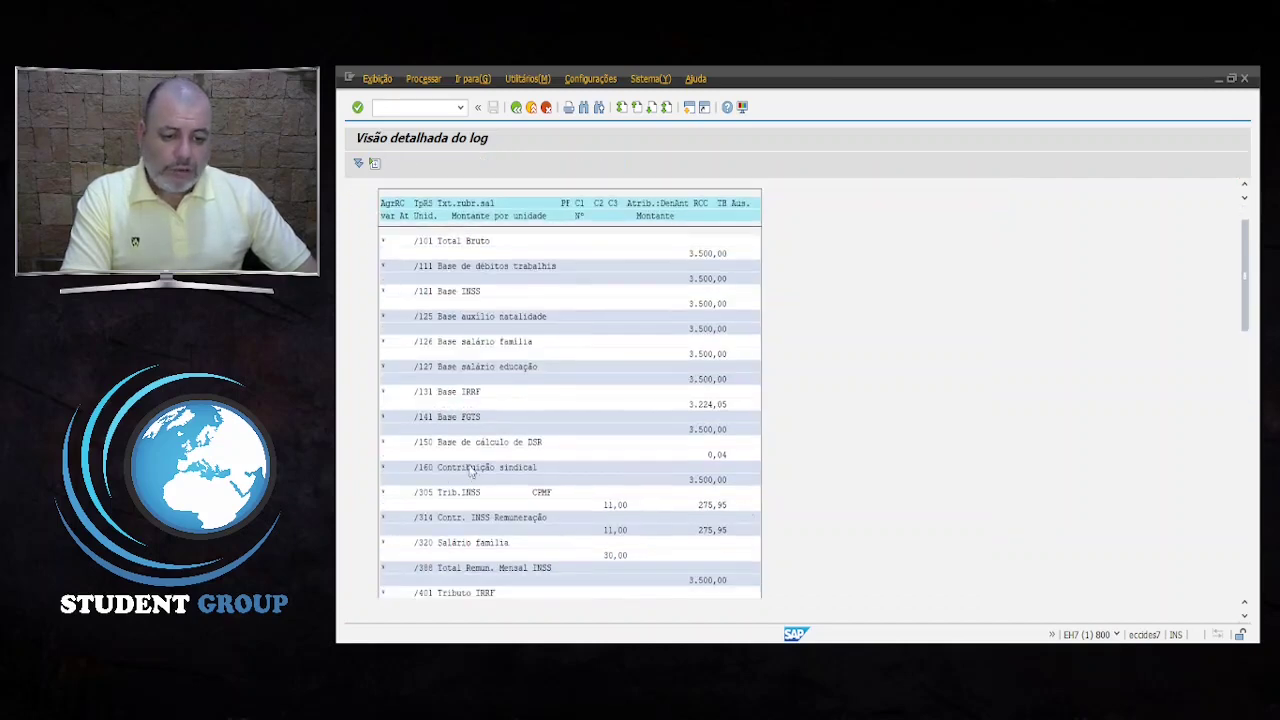
{"action": "scroll", "coordinate": [470, 472], "scroll_direction": "down", "scroll_amount": 4}
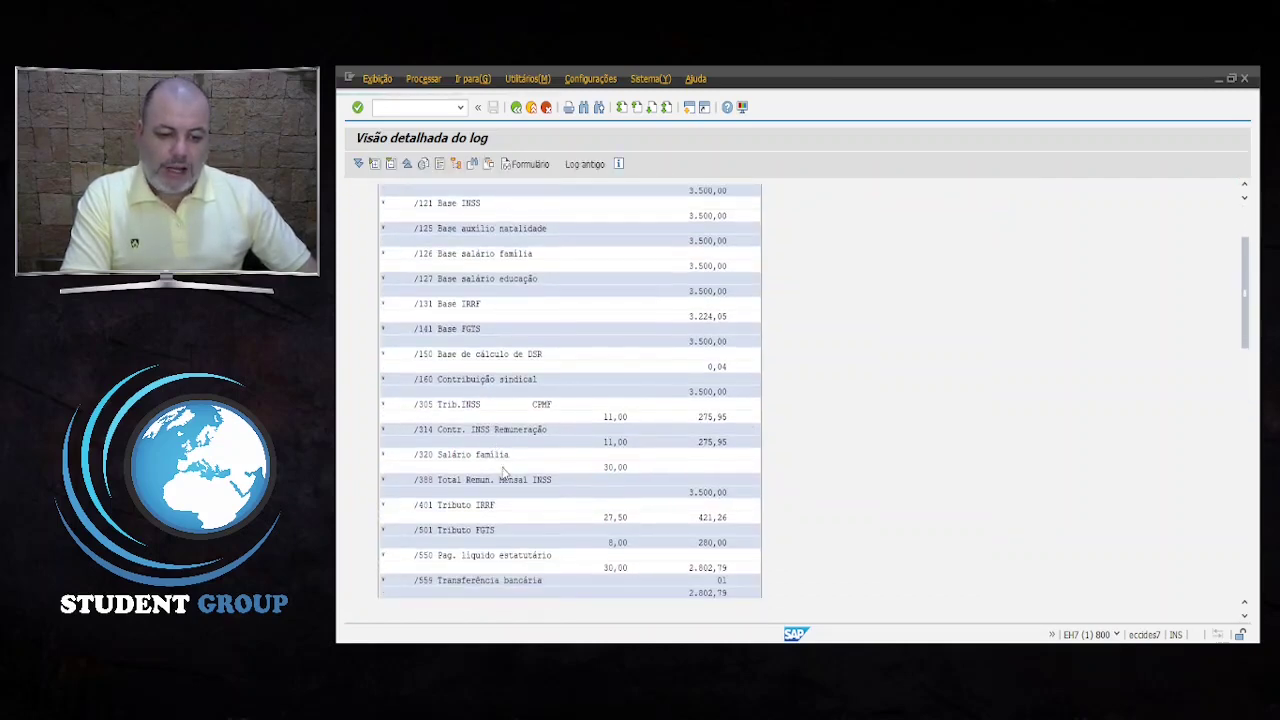
{"action": "scroll", "coordinate": [503, 474], "scroll_direction": "down", "scroll_amount": 2}
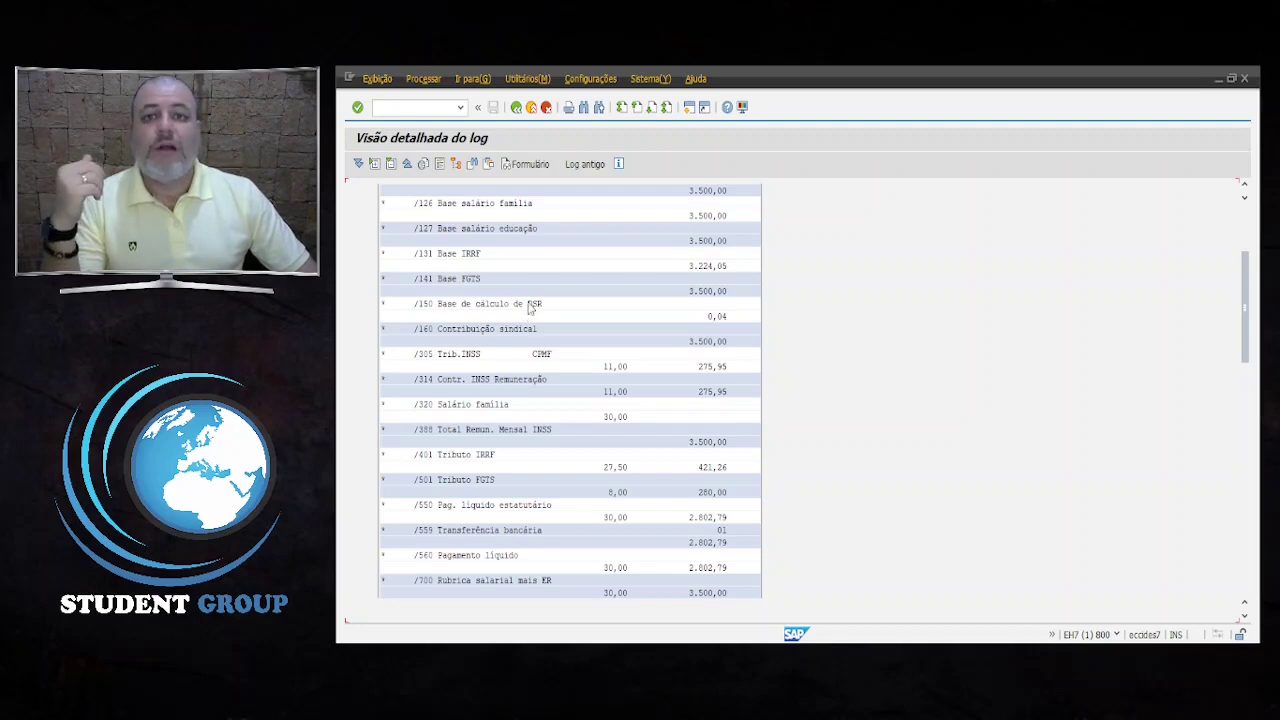
{"action": "scroll", "coordinate": [507, 407], "scroll_direction": "down", "scroll_amount": 1}
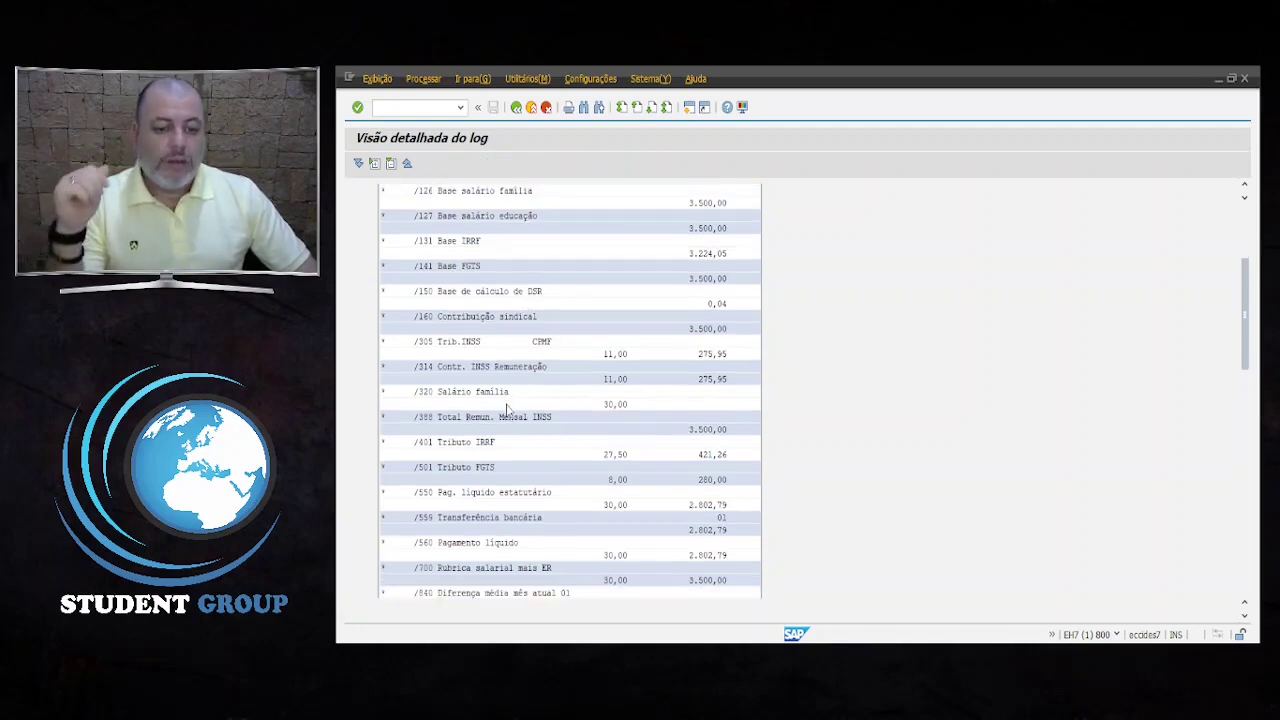
{"action": "scroll", "coordinate": [507, 407], "scroll_direction": "down", "scroll_amount": 1}
Compare the amounts of wage types /550 Pag. líquido estatutário, /559 Transferência bancária and /560 Pagamento líquido in the RT table.
{"action": "left_click", "coordinate": [423, 505]}
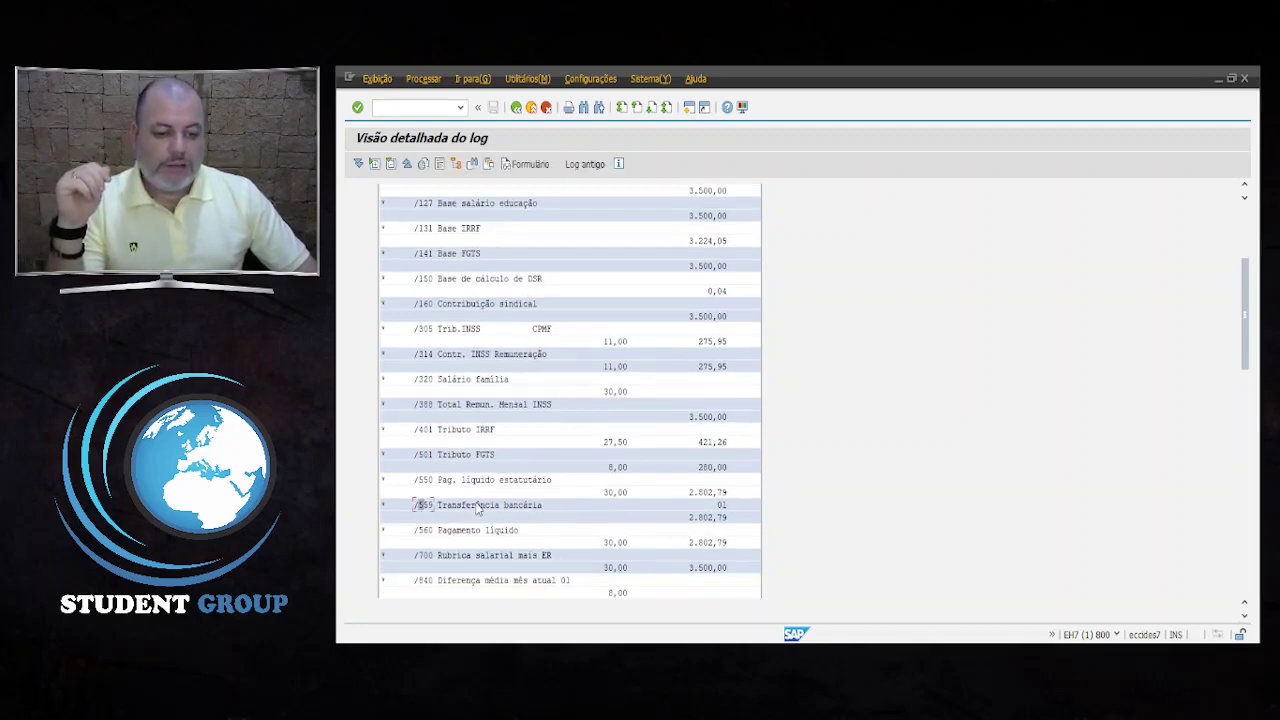
{"action": "left_click", "coordinate": [718, 493]}
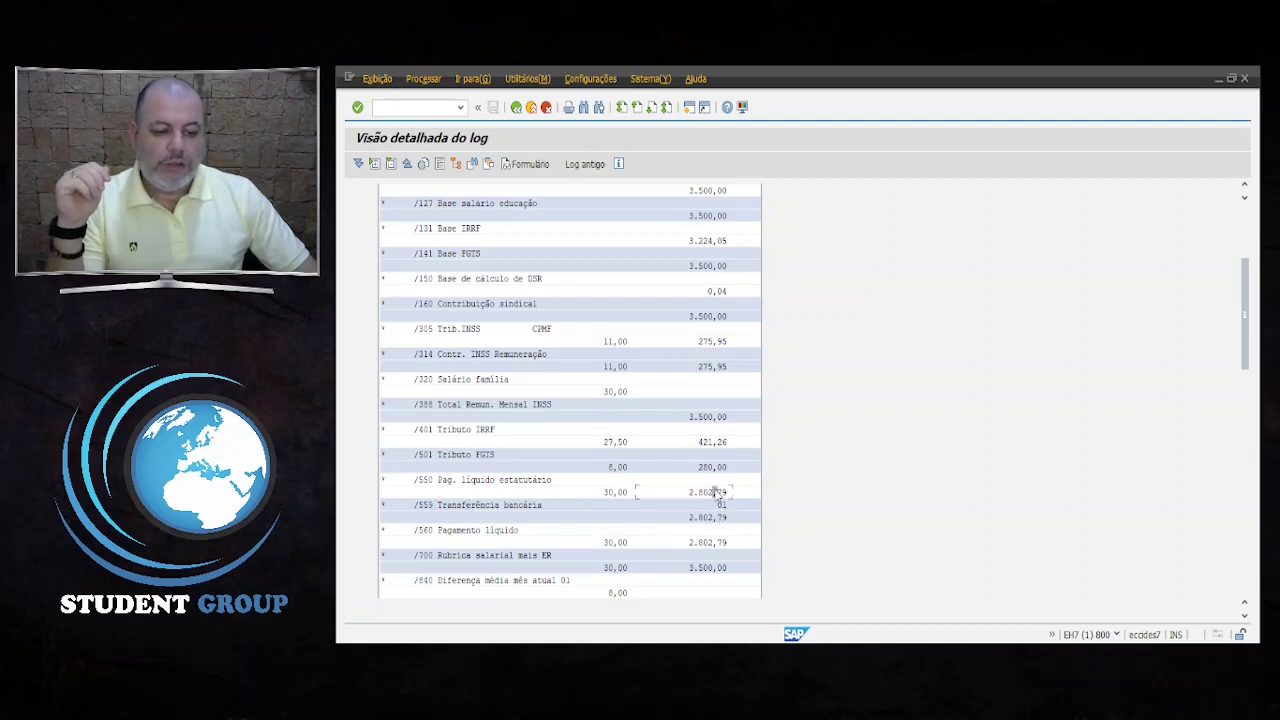
{"action": "left_click", "coordinate": [719, 517]}
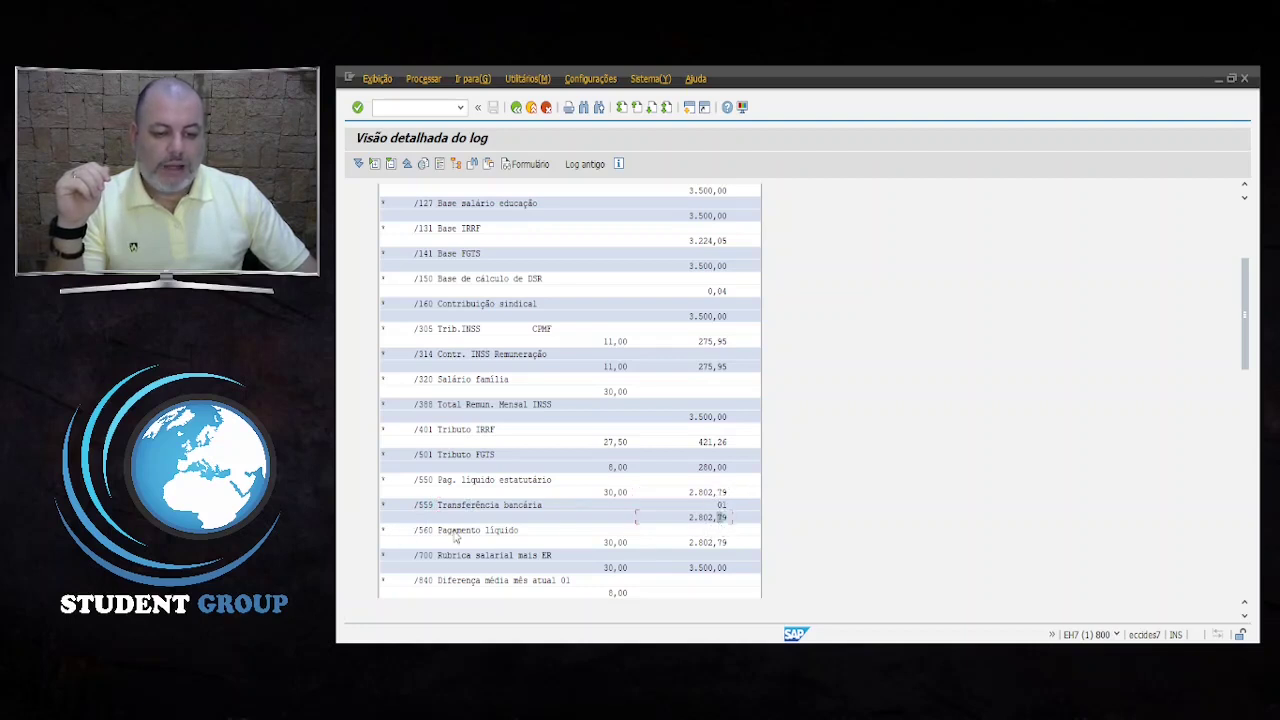
{"action": "left_click", "coordinate": [724, 545]}
{"action": "left_click", "coordinate": [728, 493]}
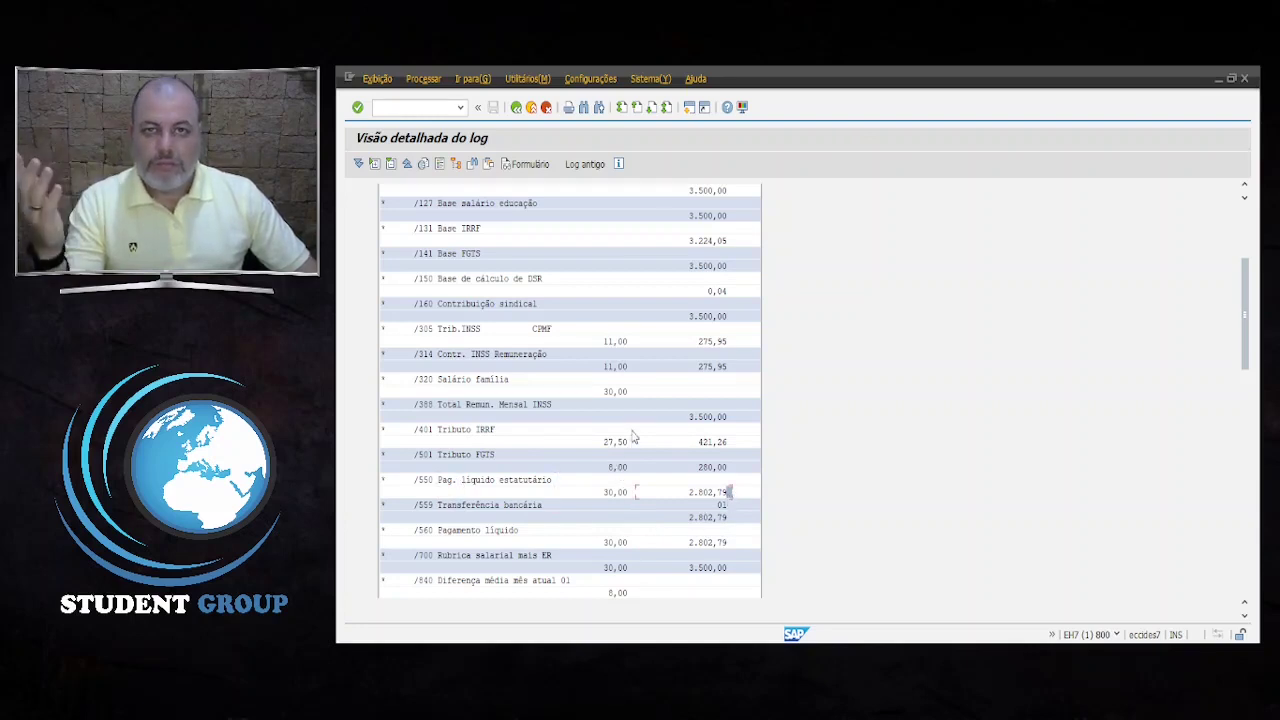
{"action": "scroll", "coordinate": [573, 355], "scroll_direction": "down", "scroll_amount": 3}
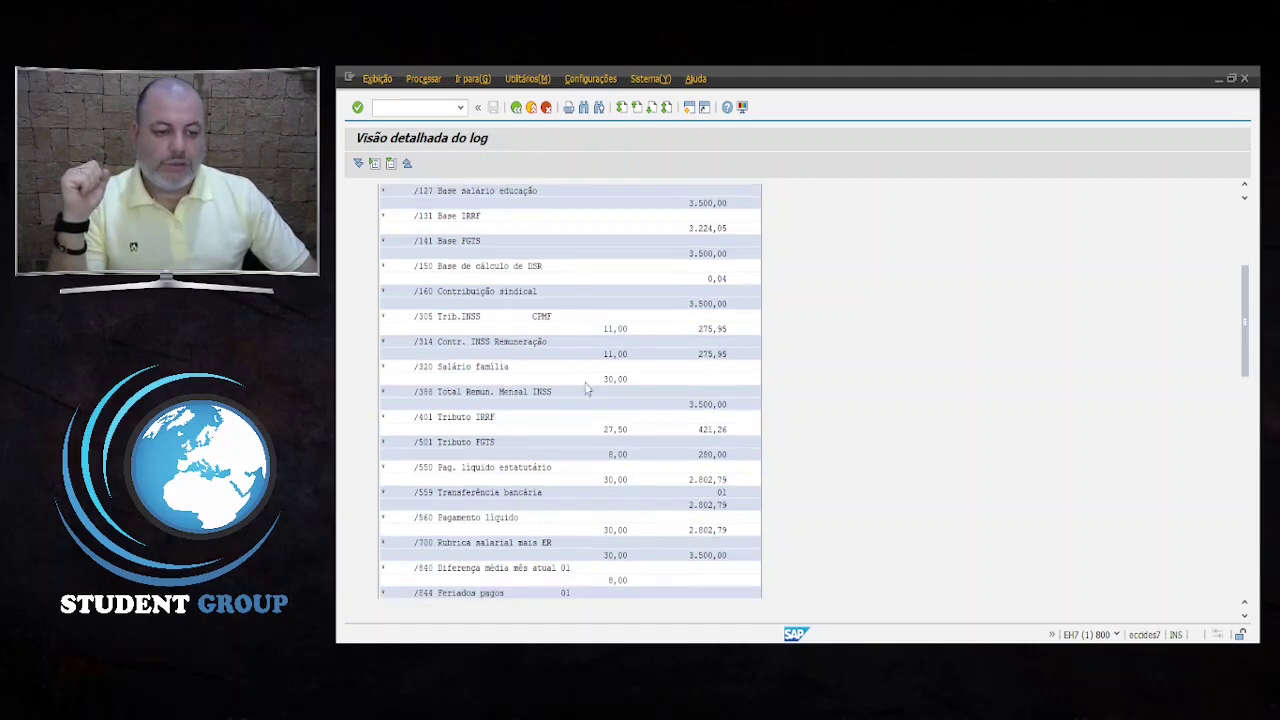
{"action": "scroll", "coordinate": [567, 248], "scroll_direction": "down", "scroll_amount": 1}
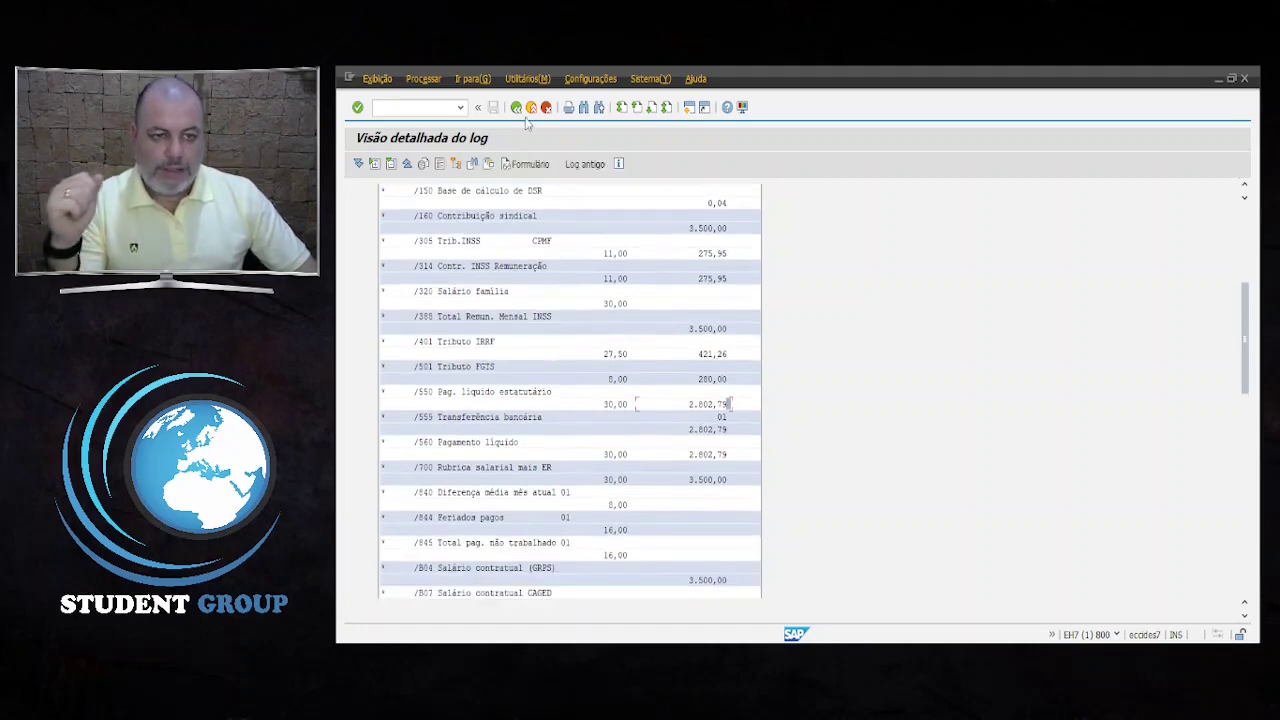
Leave the RT table and end the log display, returning to the payroll calculation program's selection screen.
{"action": "left_click", "coordinate": [516, 108]}
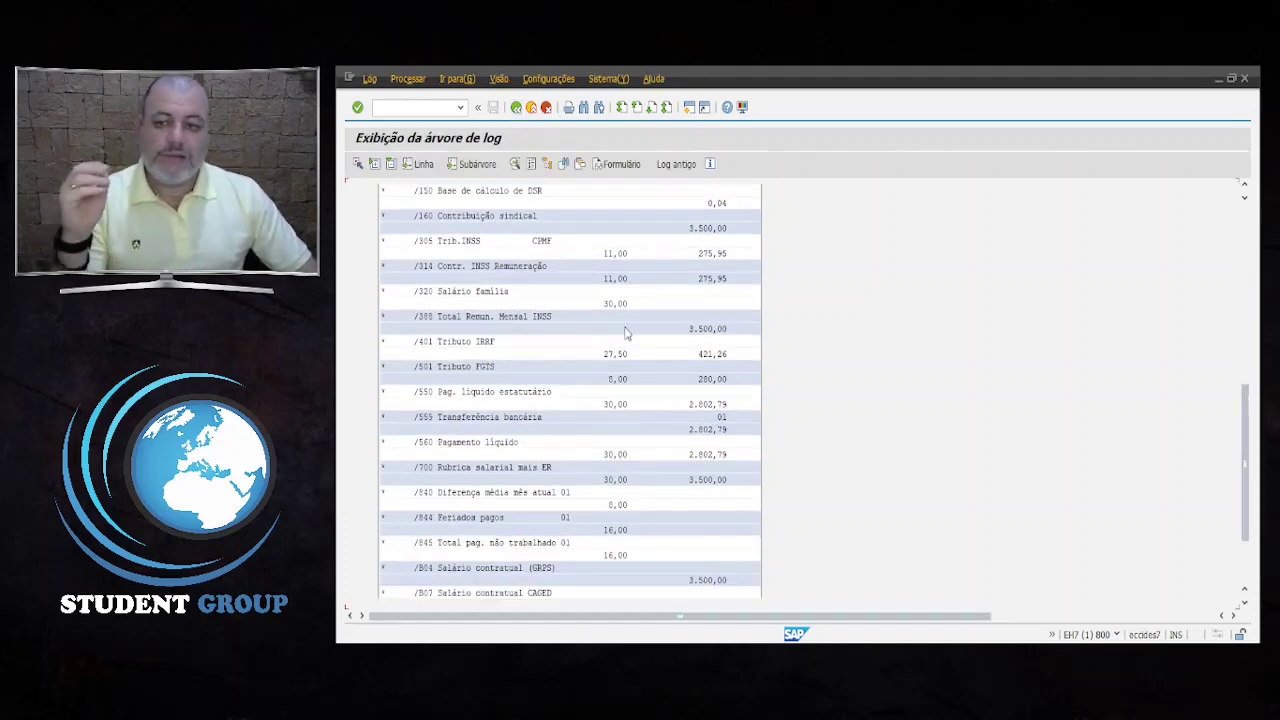
{"action": "left_click", "coordinate": [516, 107]}
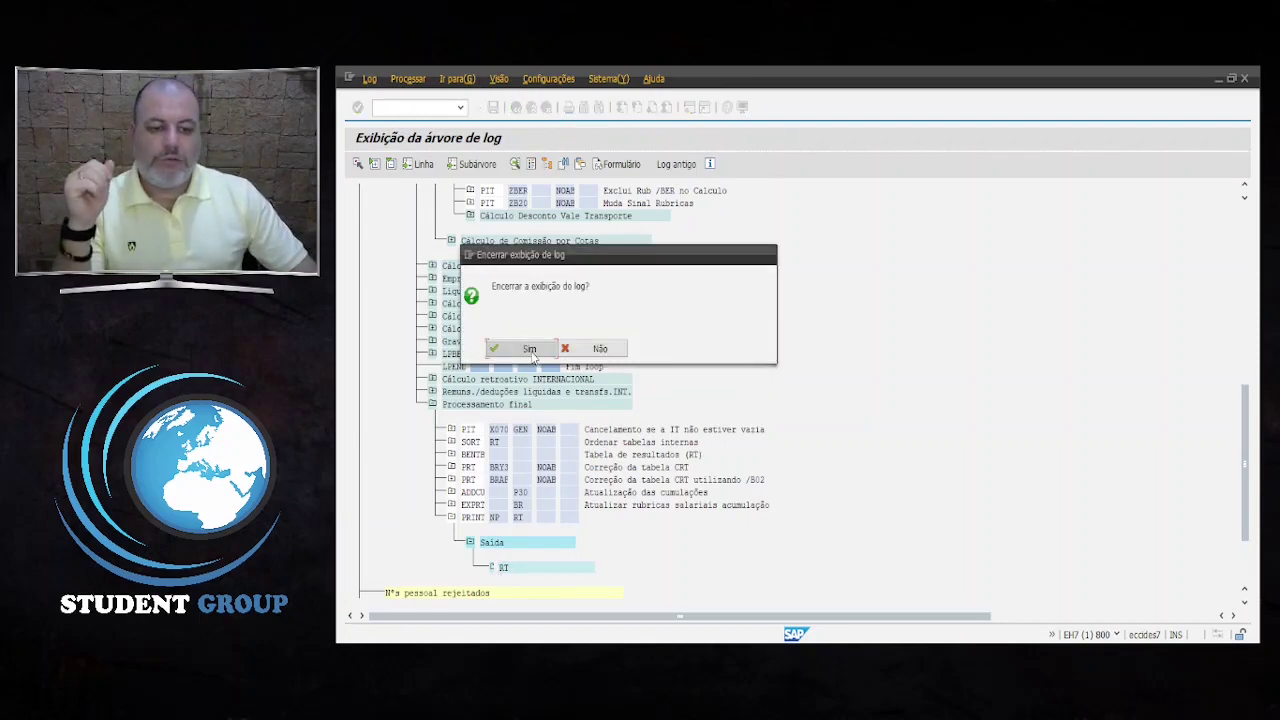
{"action": "left_click", "coordinate": [529, 349]}
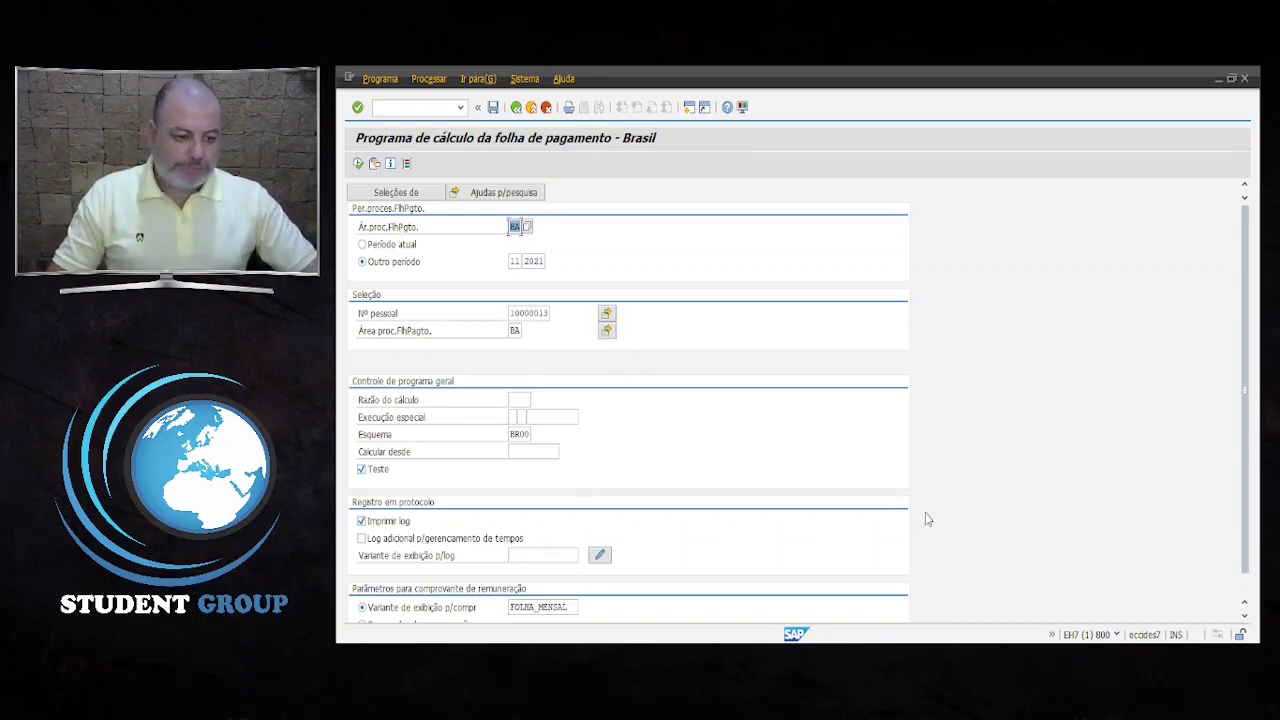
Open the HR master data maintenance transaction (Atualizar dados mestre HR) in a new session.
{"action": "left_click", "coordinate": [800, 655]}
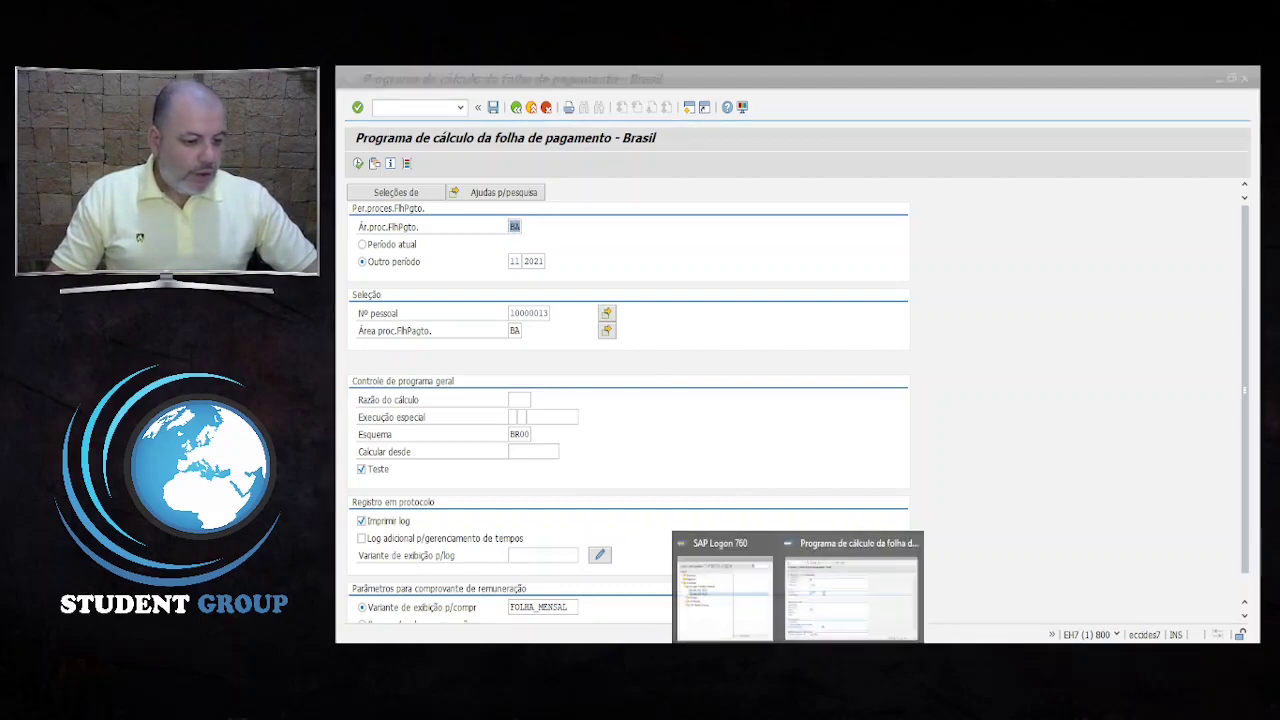
{"action": "left_click", "coordinate": [823, 592]}
{"action": "left_click", "coordinate": [427, 106]}
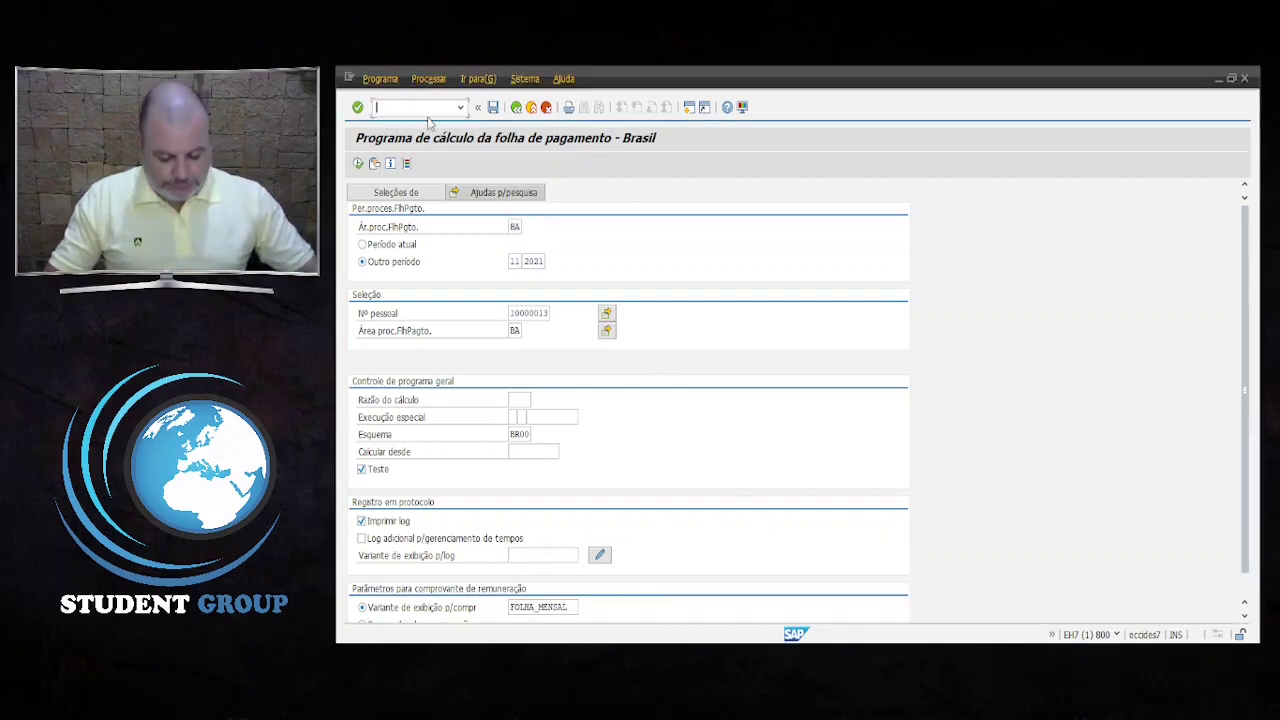
{"action": "type", "text": "/n"}
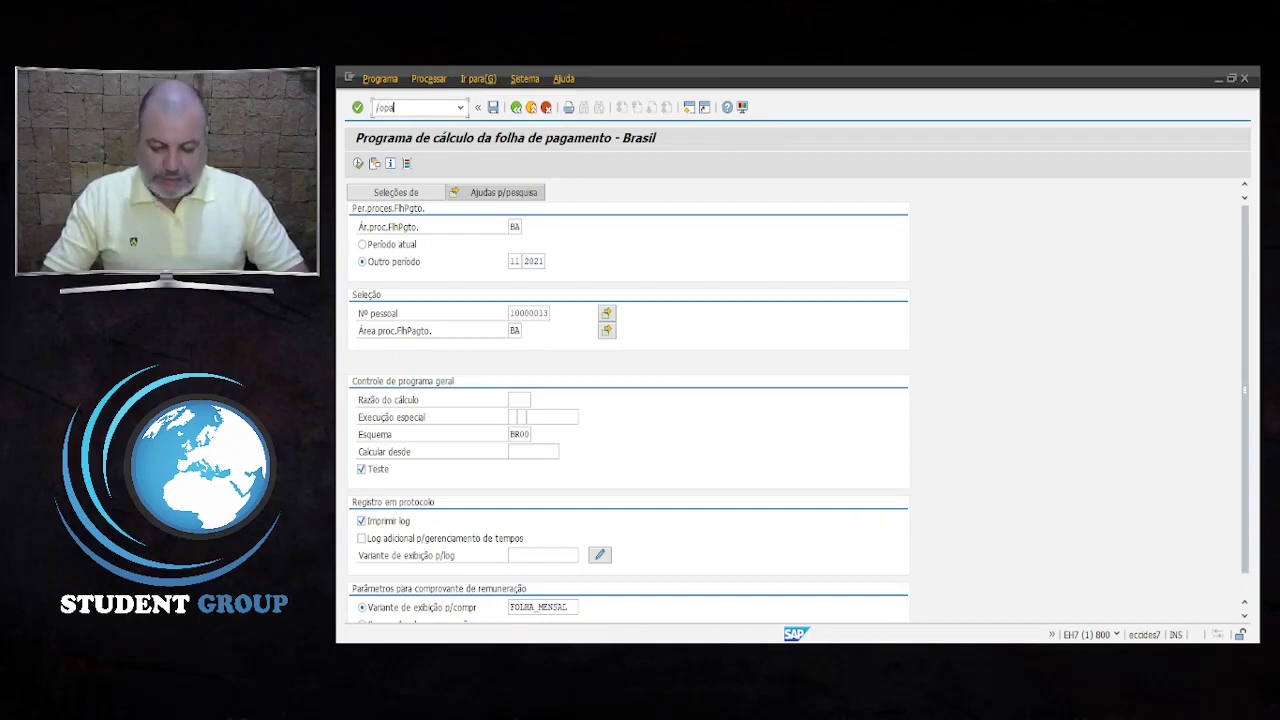
{"action": "type", "text": "pa"}
{"action": "key", "text": "Return"}
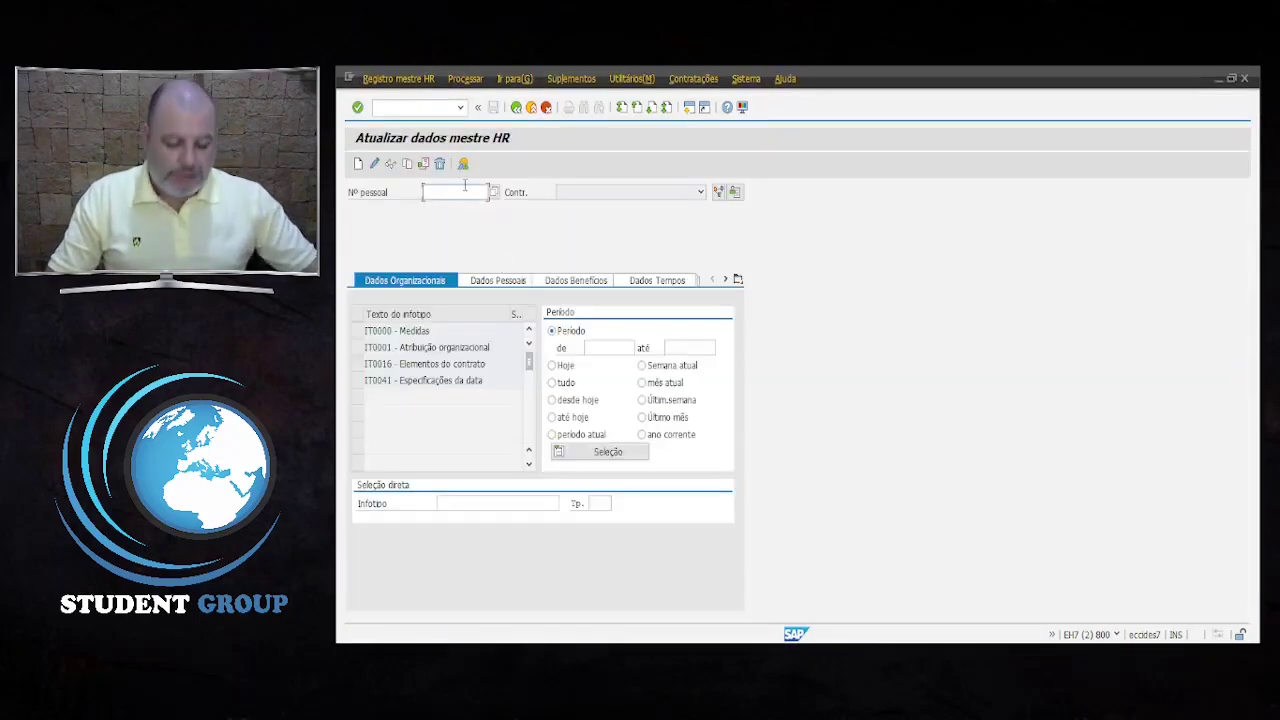
Load the test employee by personnel number and check the Entrada and Saída dates.
{"action": "type", "text": "10000013"}
{"action": "key", "text": "Return"}
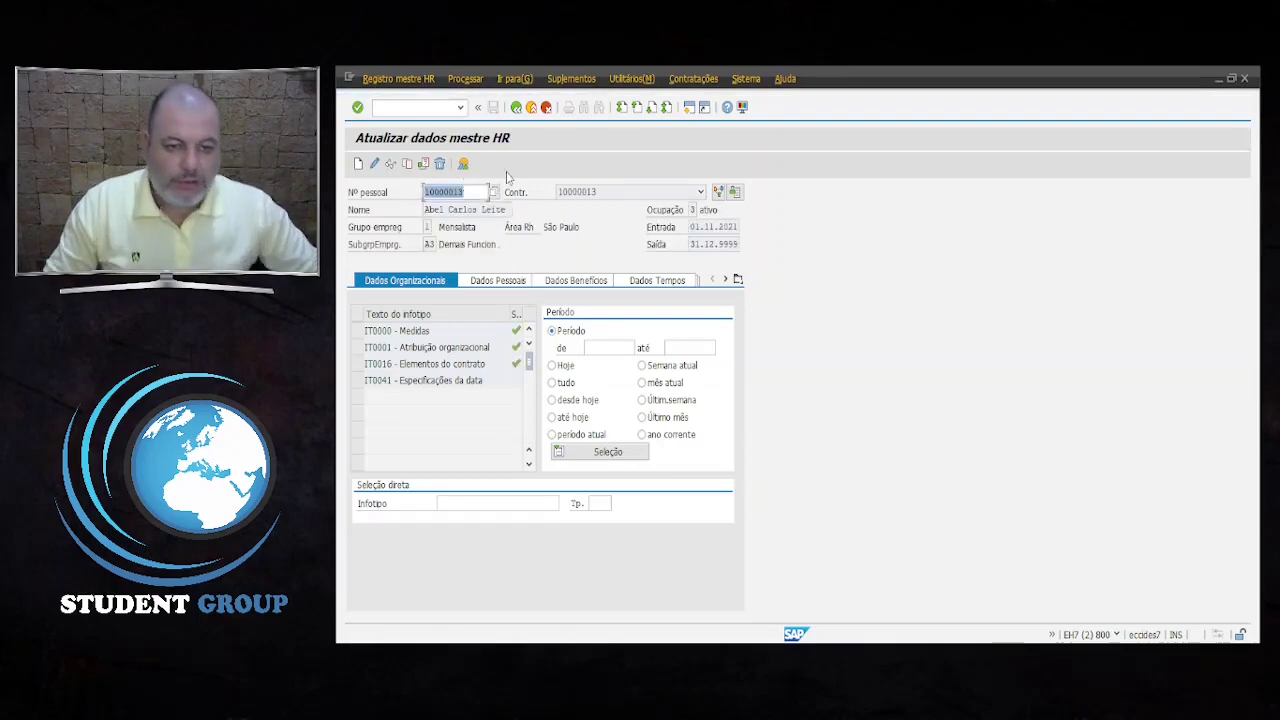
{"action": "left_click", "coordinate": [474, 504]}
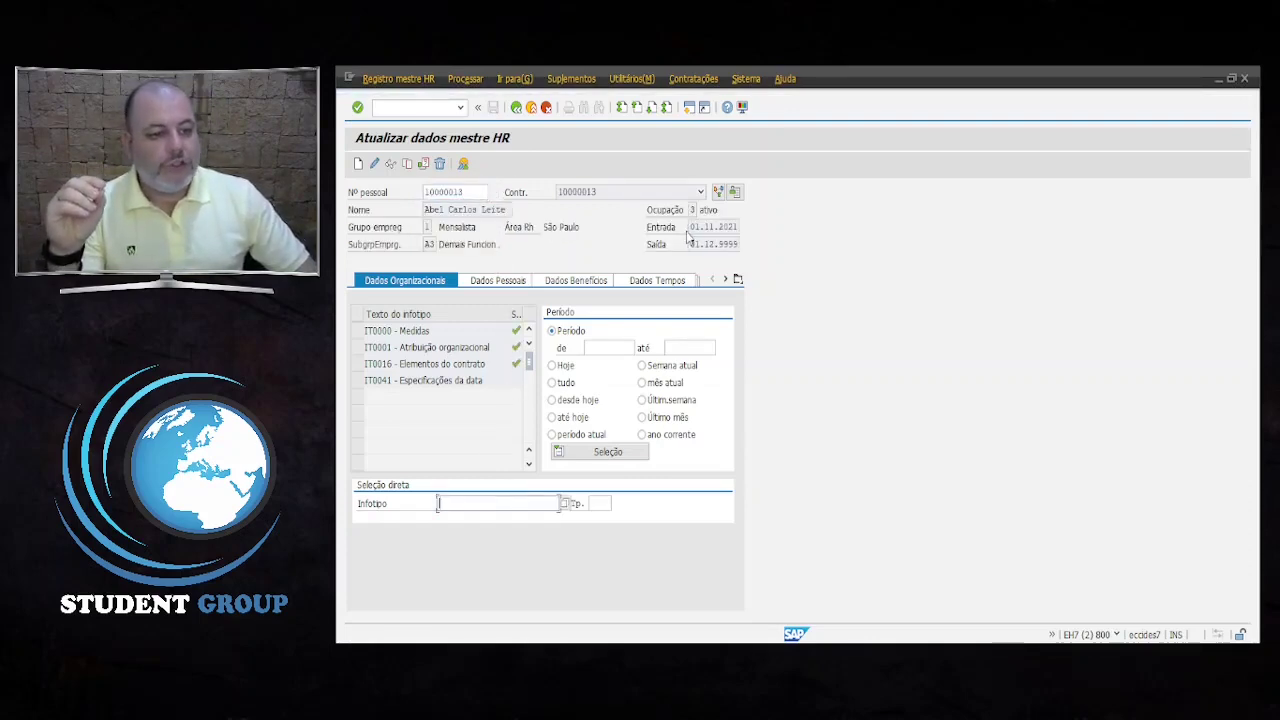
{"action": "left_click_drag", "start_coordinate": [689, 227], "coordinate": [757, 236]}
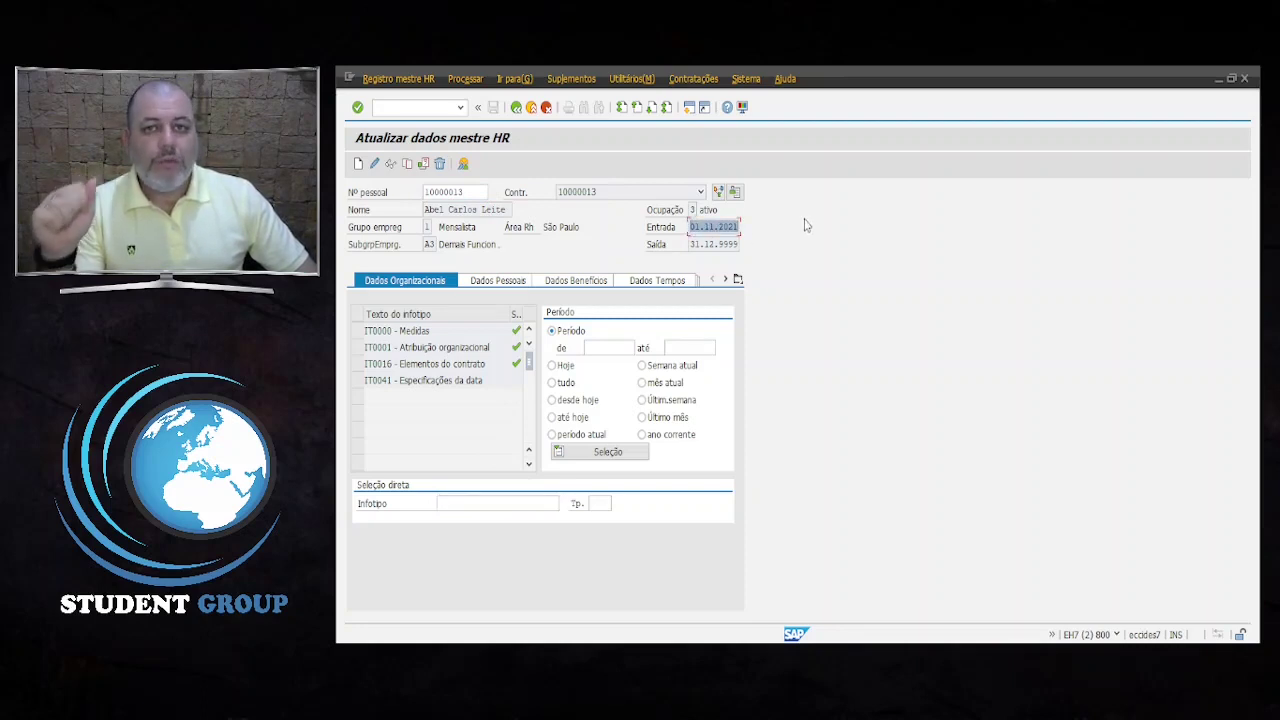
{"action": "left_click", "coordinate": [718, 245]}
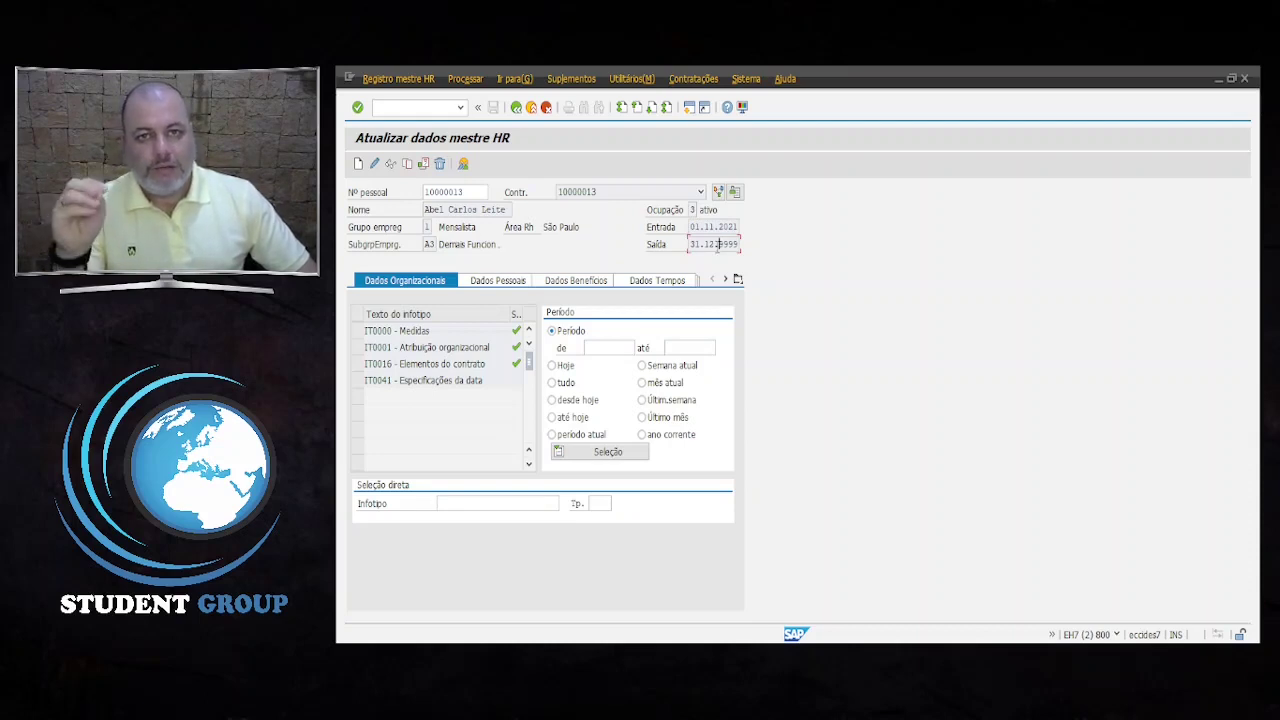
Select infotype 0014 for the employee and start creating a new recurring payments/deductions record.
{"action": "left_click", "coordinate": [471, 505]}
{"action": "type", "text": "0014"}
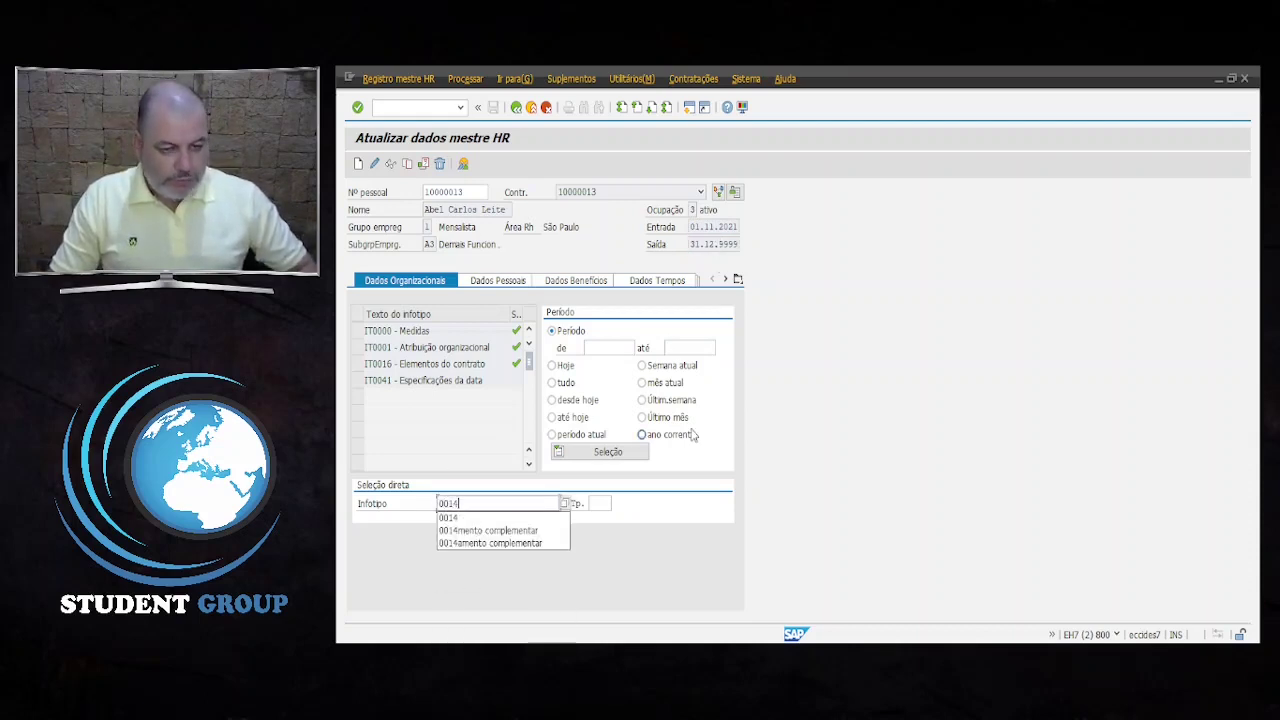
{"action": "key", "text": "Return"}
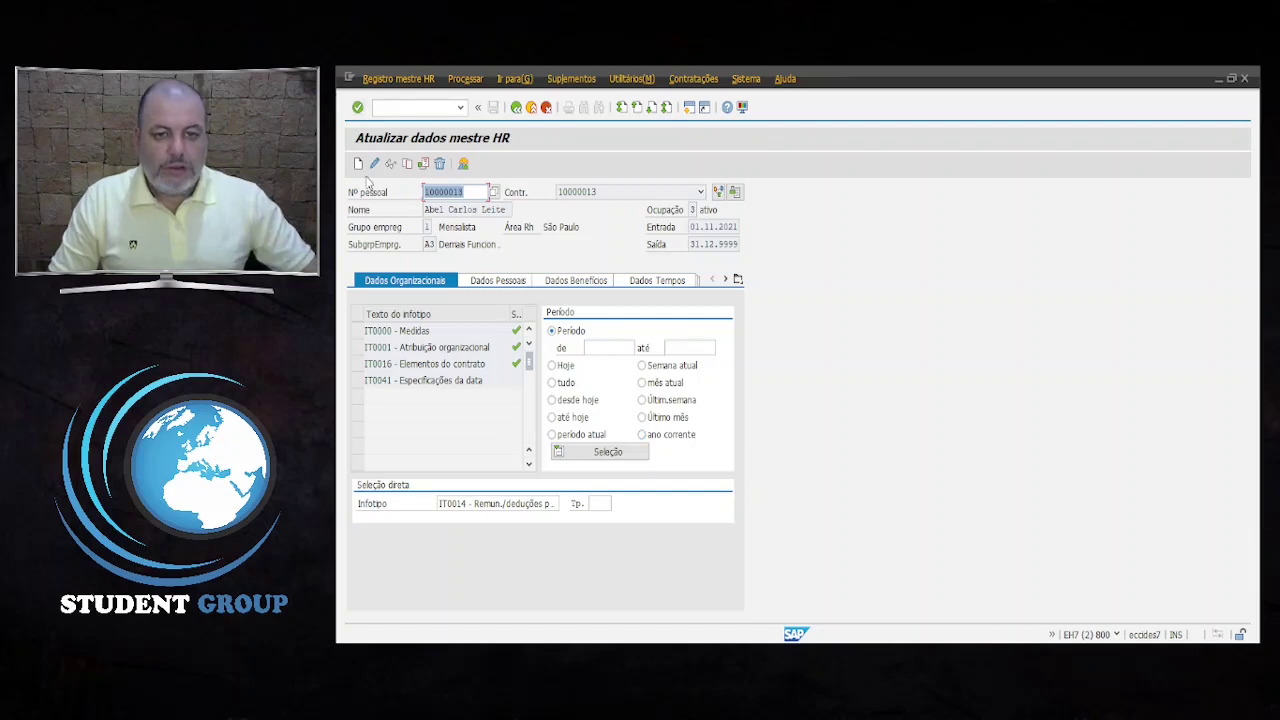
{"action": "key", "text": "F5"}
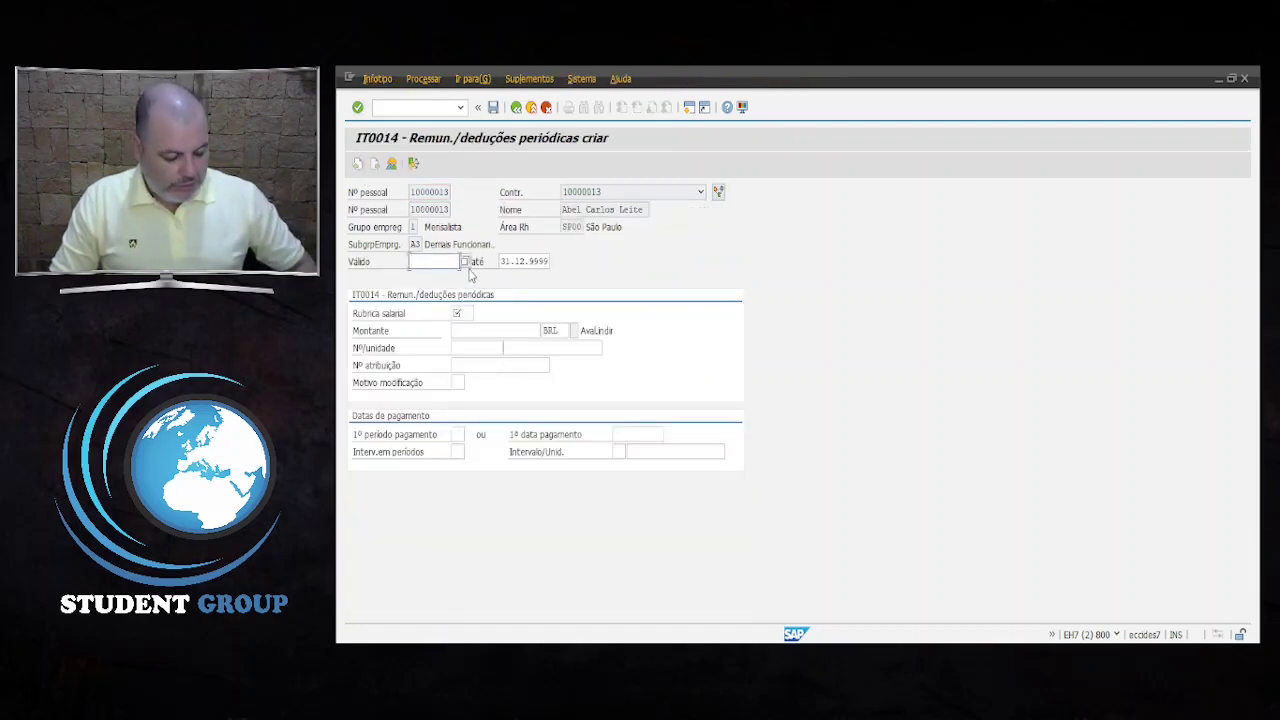
Set the recurring payment record's validity from 01.11.2021 to 28.02.2022.
{"action": "type", "text": "01112021"}
{"action": "key", "text": "Tab"}
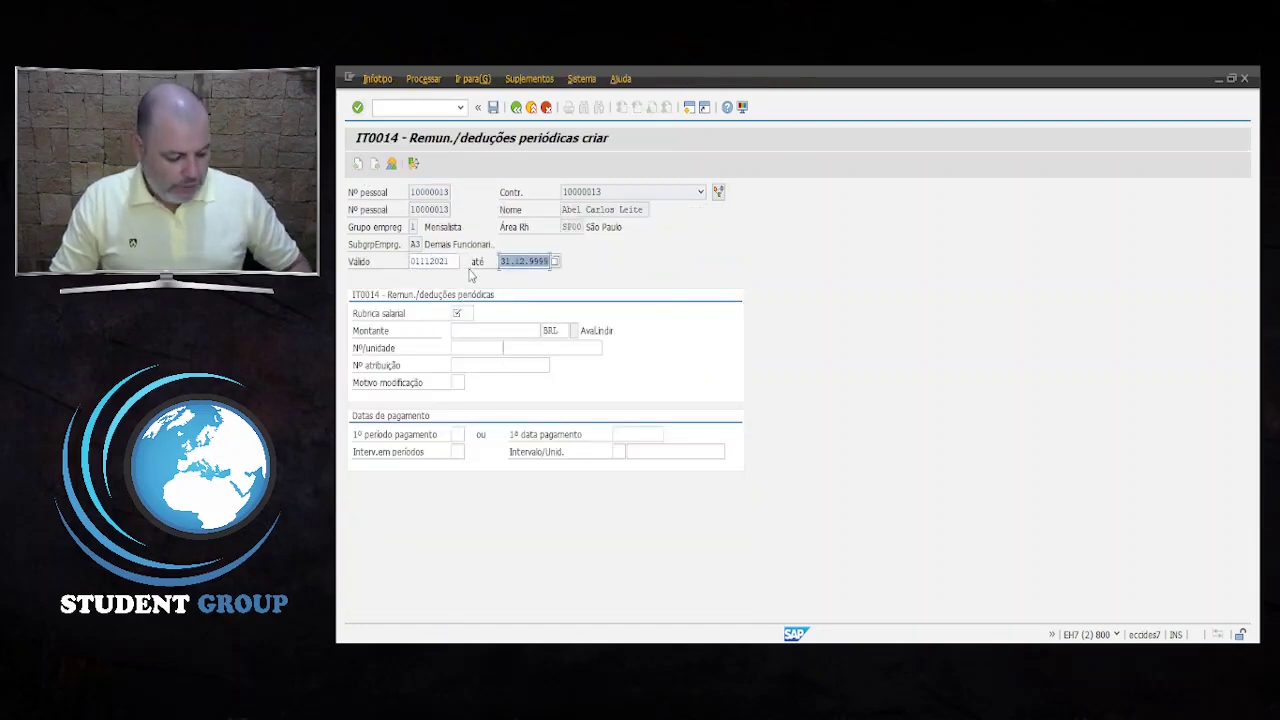
{"action": "type", "text": "2802202"}
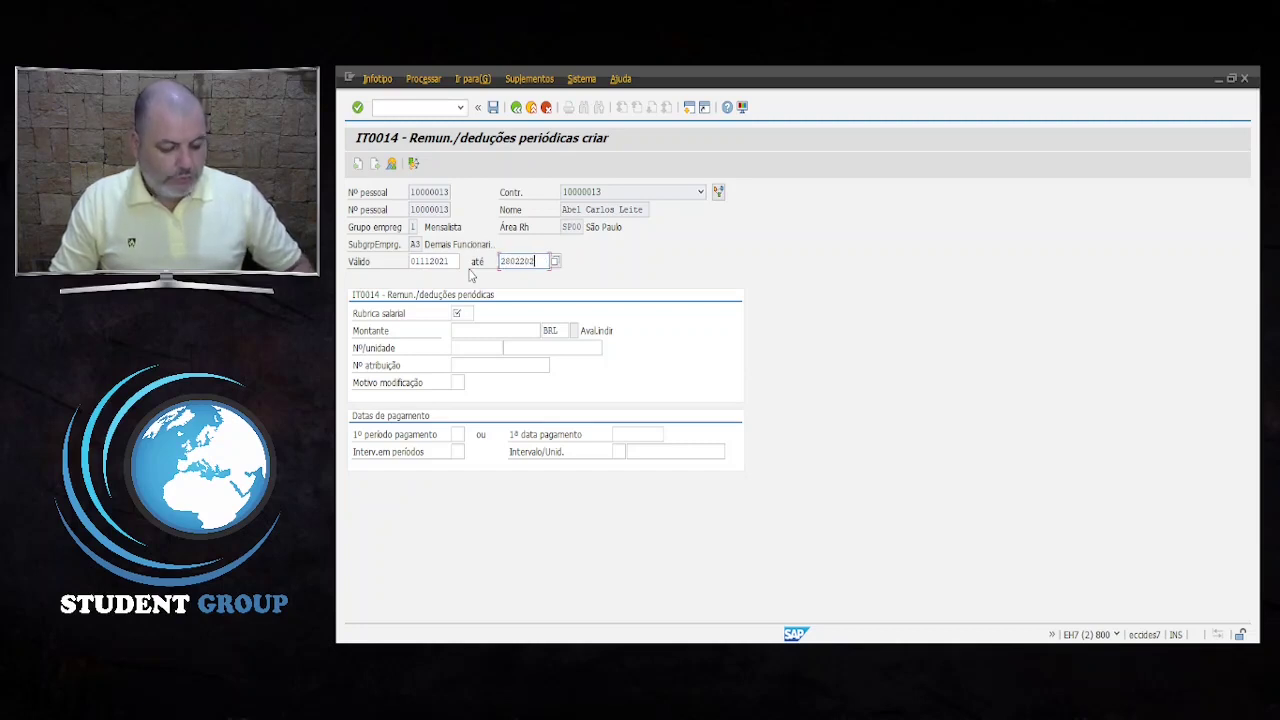
{"action": "type", "text": "2"}
{"action": "key", "text": "Return"}
Try wage type 2003 as the record's Rubrica salarial.
{"action": "type", "text": "200"}
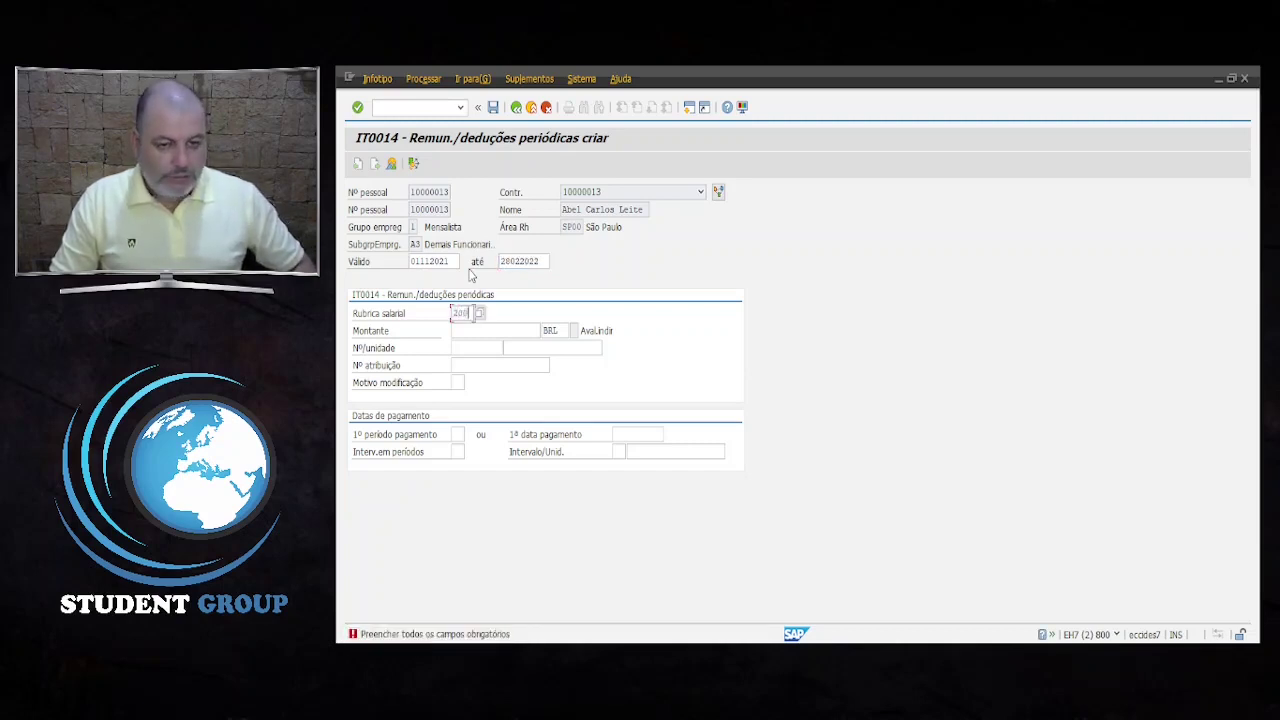
{"action": "type", "text": "3"}
{"action": "key", "text": "Return"}
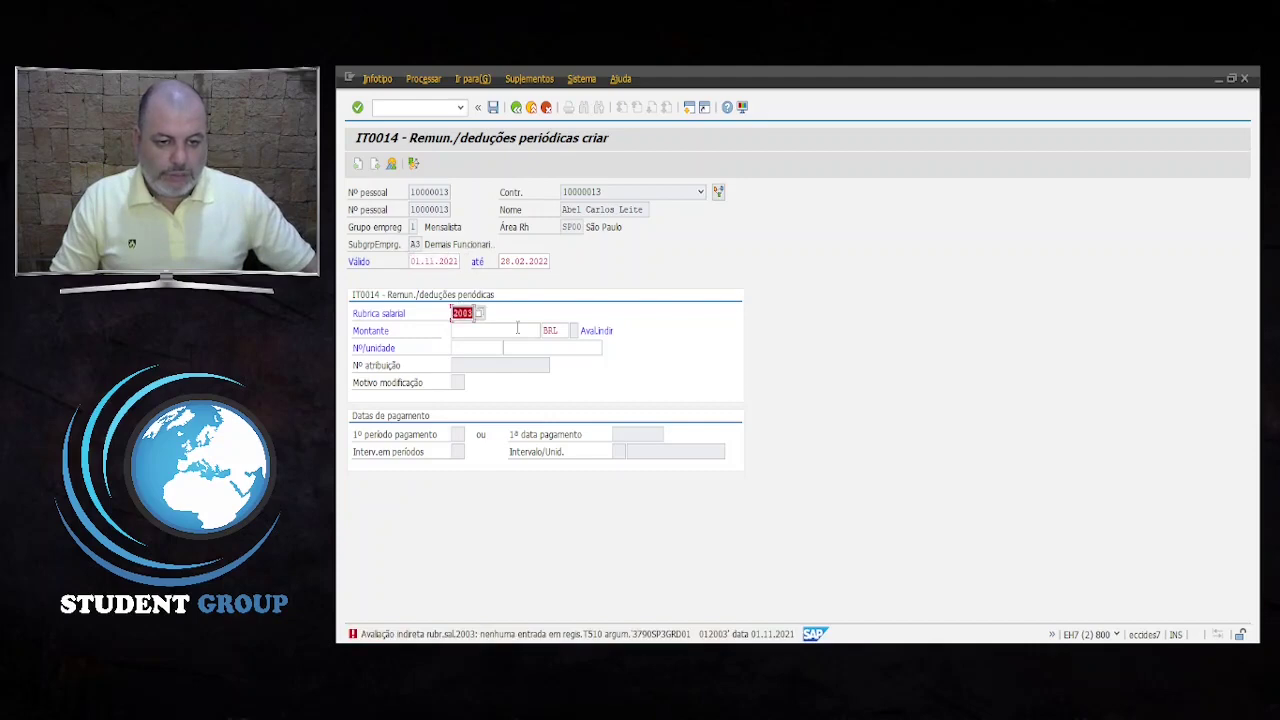
Set the wage type to 2001, Ajuda de Custo, choosing it from the wage types allowed for IT0014.
{"action": "type", "text": "2001"}
{"action": "key", "text": "Return"}
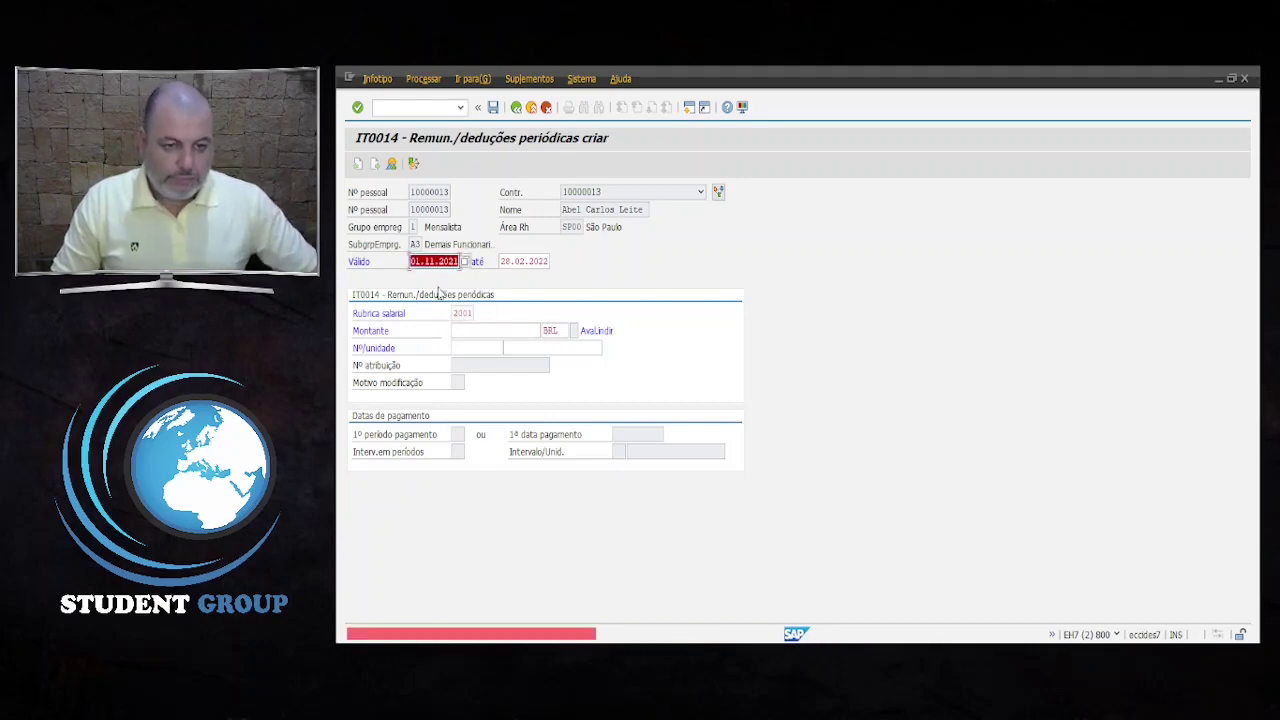
{"action": "left_click_drag", "start_coordinate": [455, 316], "coordinate": [538, 314]}
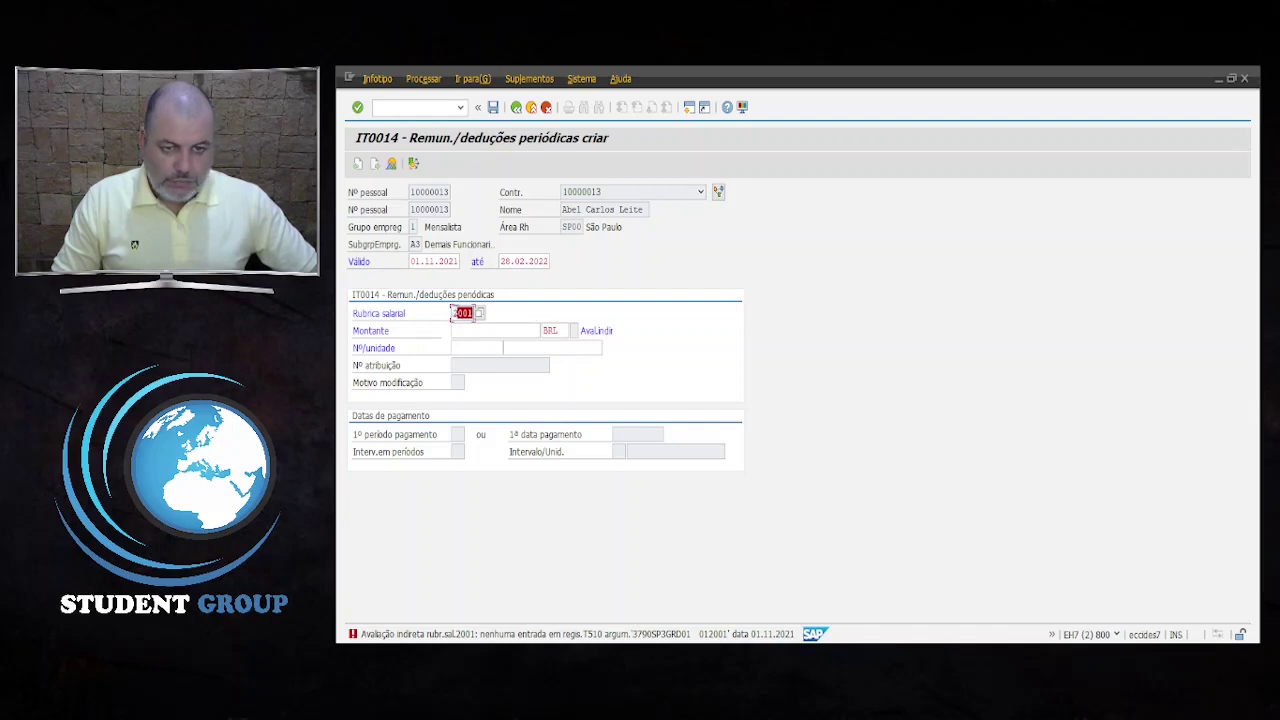
{"action": "left_click", "coordinate": [452, 314]}
{"action": "left_click", "coordinate": [479, 314]}
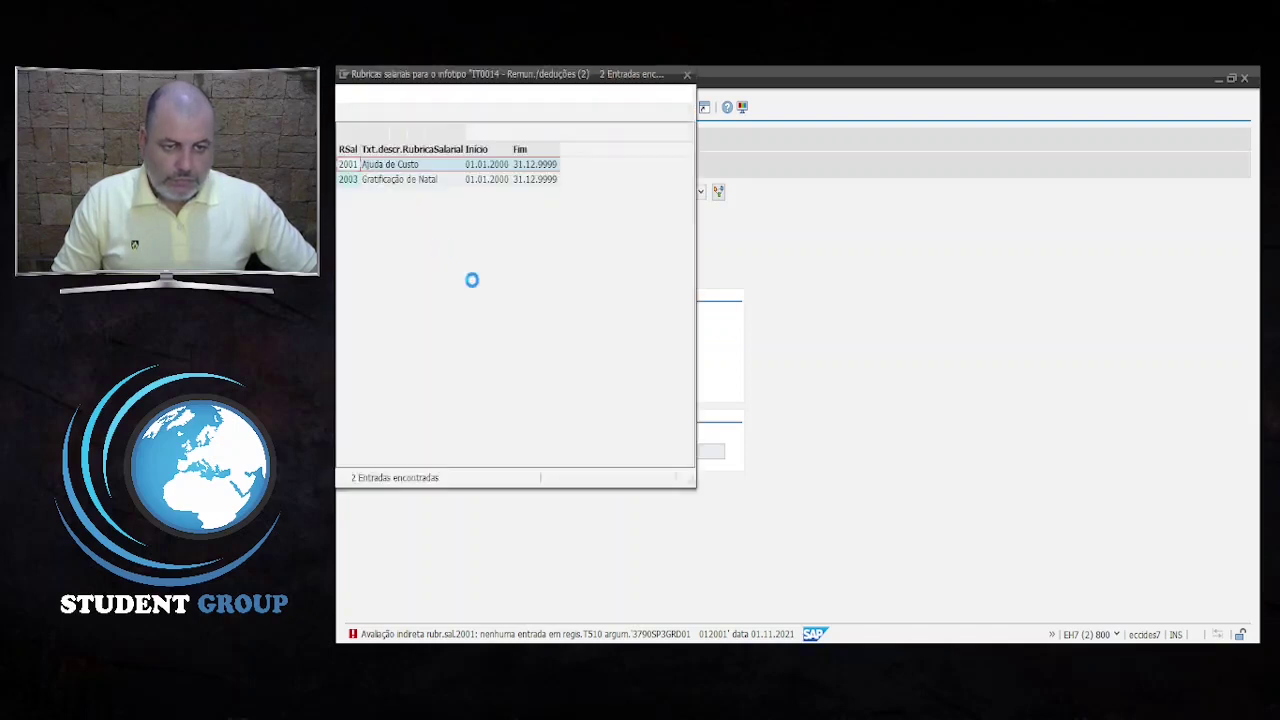
{"action": "double_click", "coordinate": [384, 166]}
Enter an amount of 1.200,00 BRL for Ajuda de Custo and save the IT0014 record.
{"action": "key", "text": "Tab"}
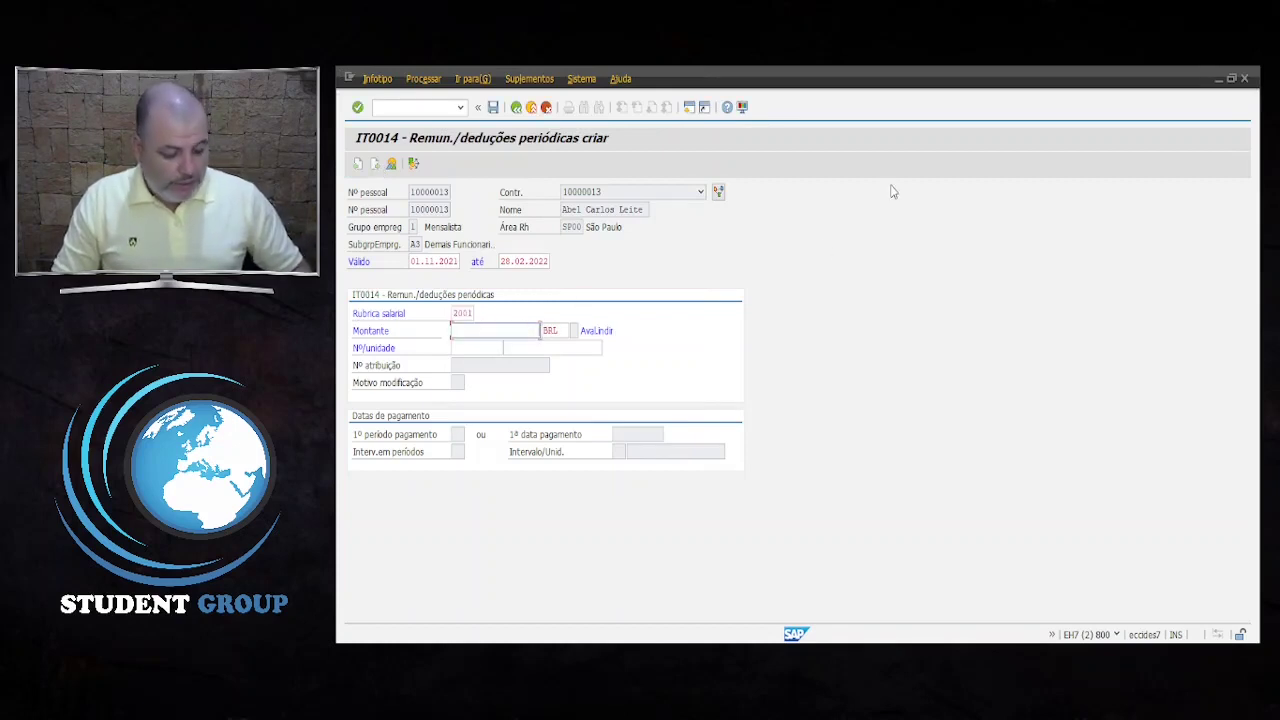
{"action": "key", "text": "Return"}
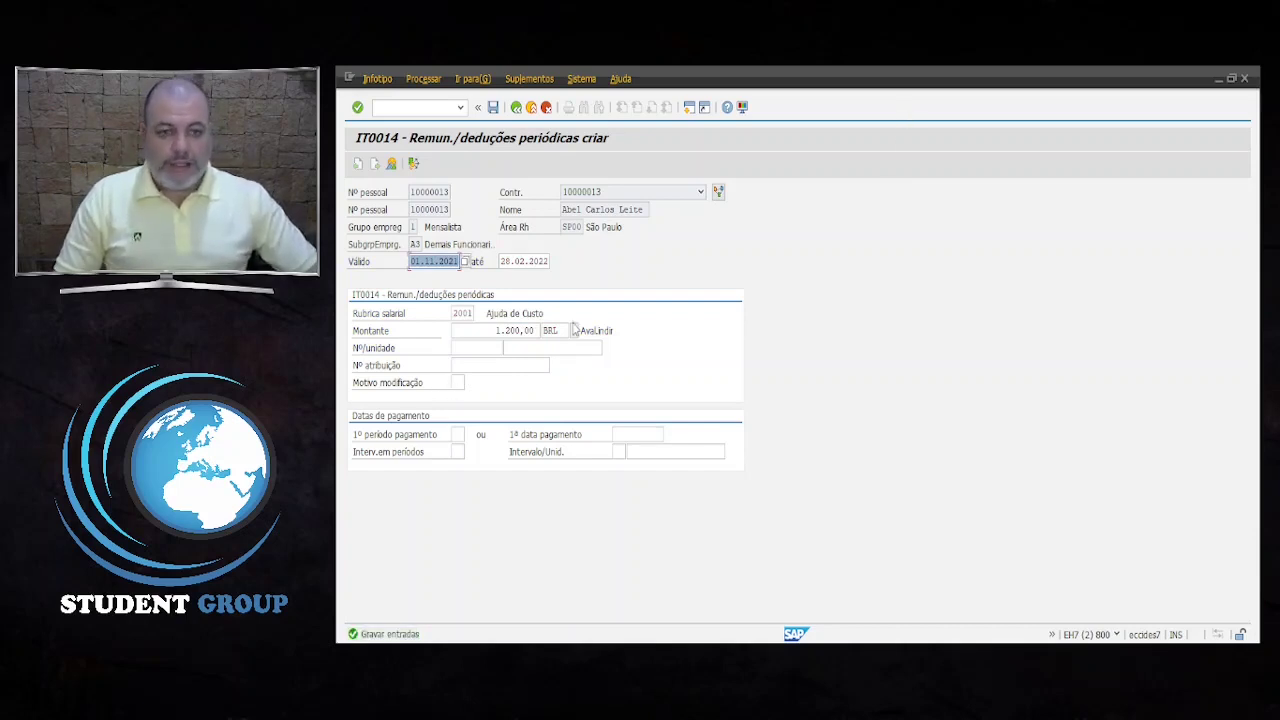
{"action": "left_click", "coordinate": [494, 109]}
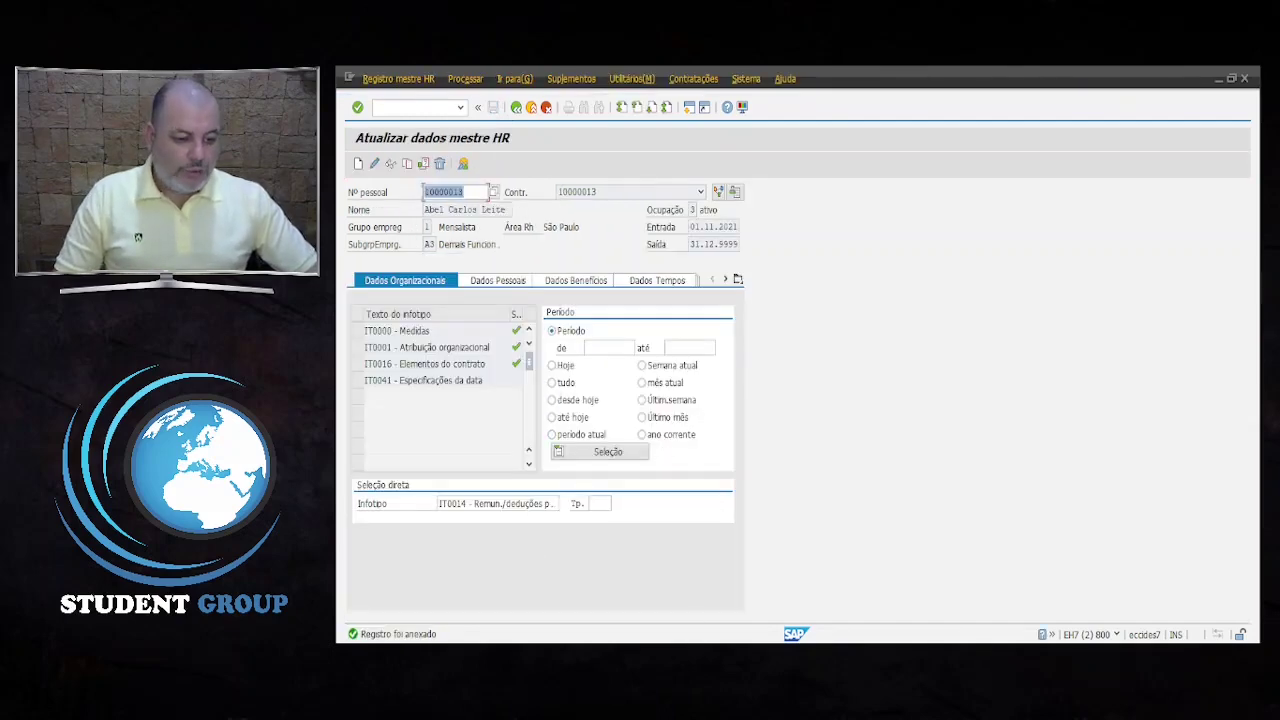
Rerun the 11/2021 payroll test in the payroll calculation session, examine the payslip's earnings, totals and check wage types, and return to the selection screen.
{"action": "left_click", "coordinate": [797, 656]}
{"action": "left_click", "coordinate": [760, 600]}
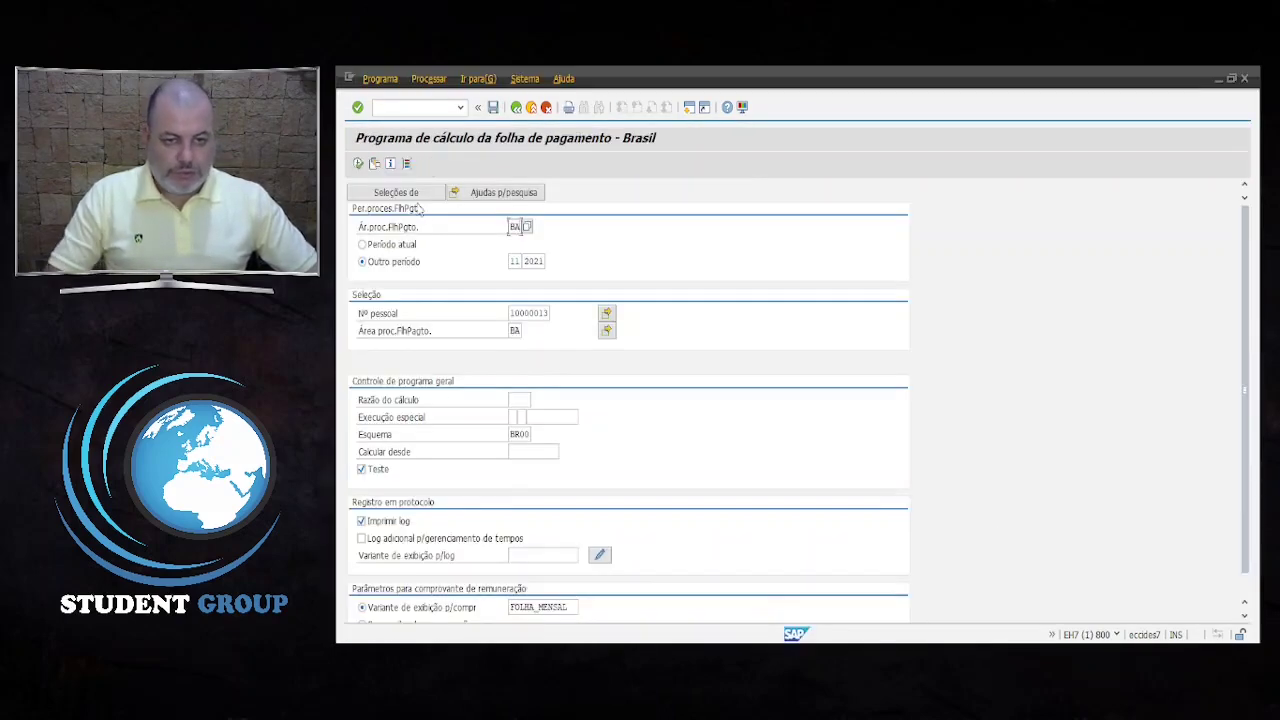
{"action": "left_click", "coordinate": [358, 163]}
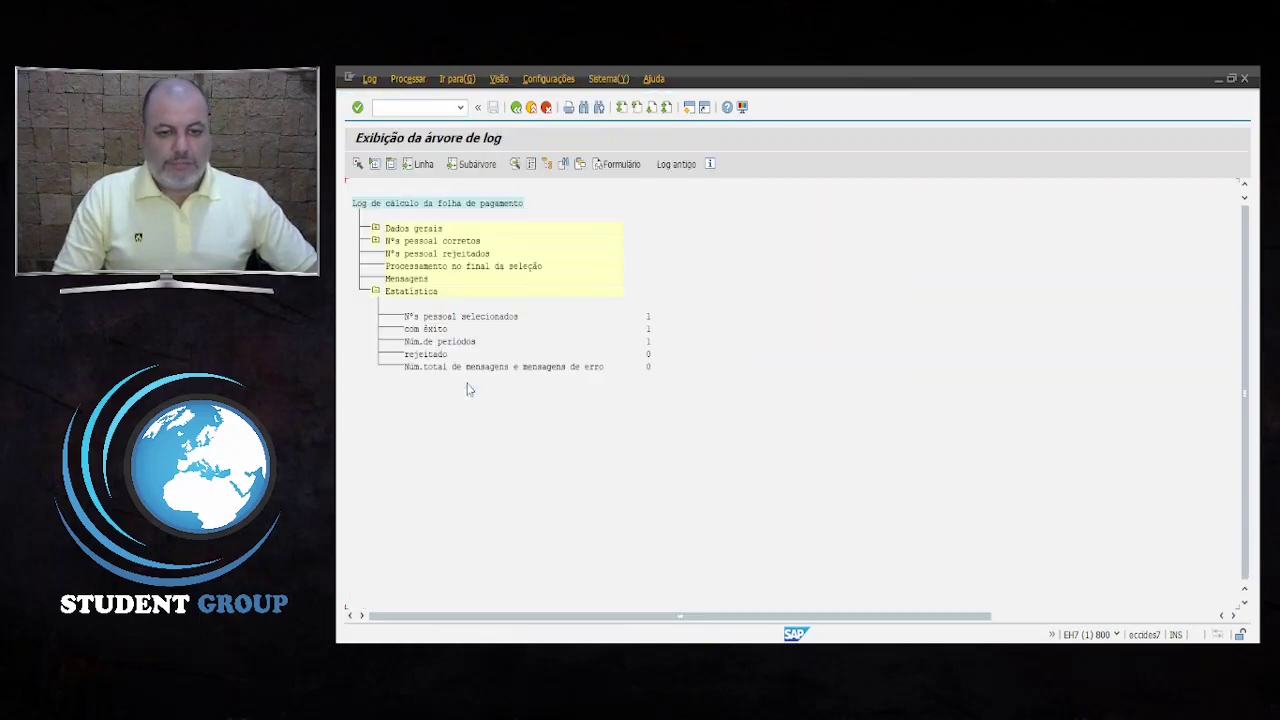
{"action": "left_click", "coordinate": [612, 165]}
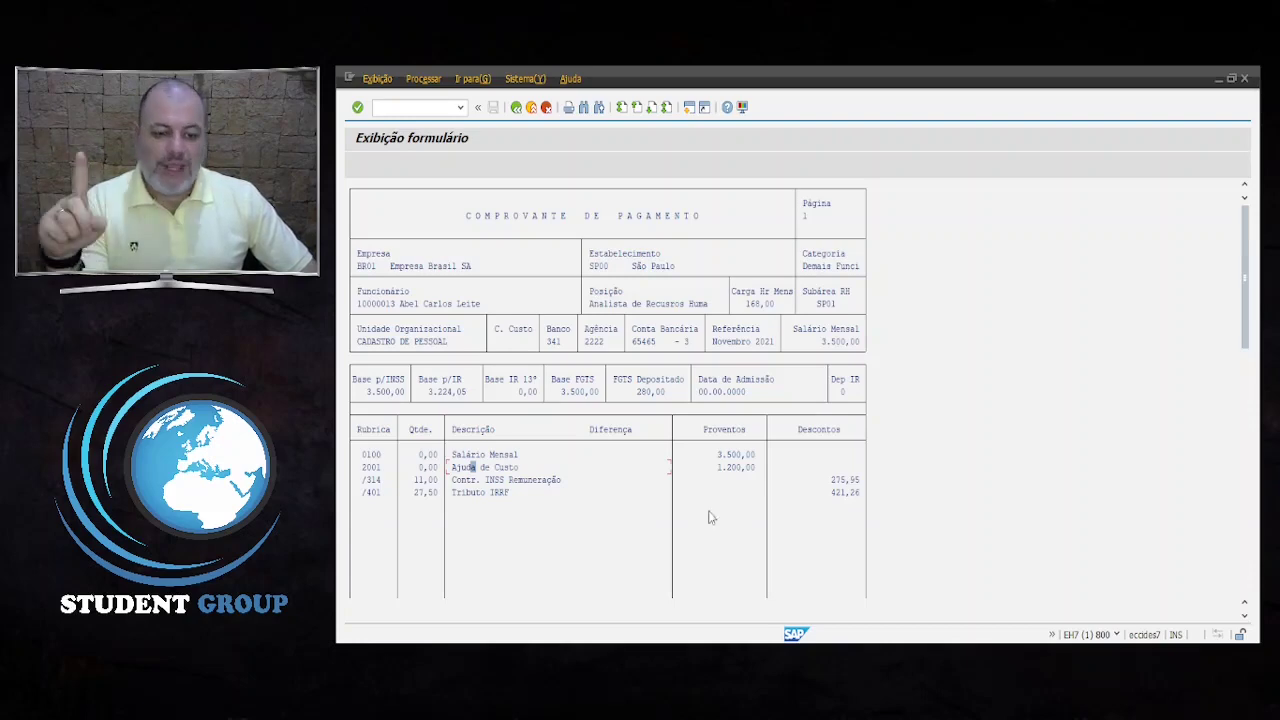
{"action": "scroll", "coordinate": [657, 537], "scroll_direction": "down", "scroll_amount": 5}
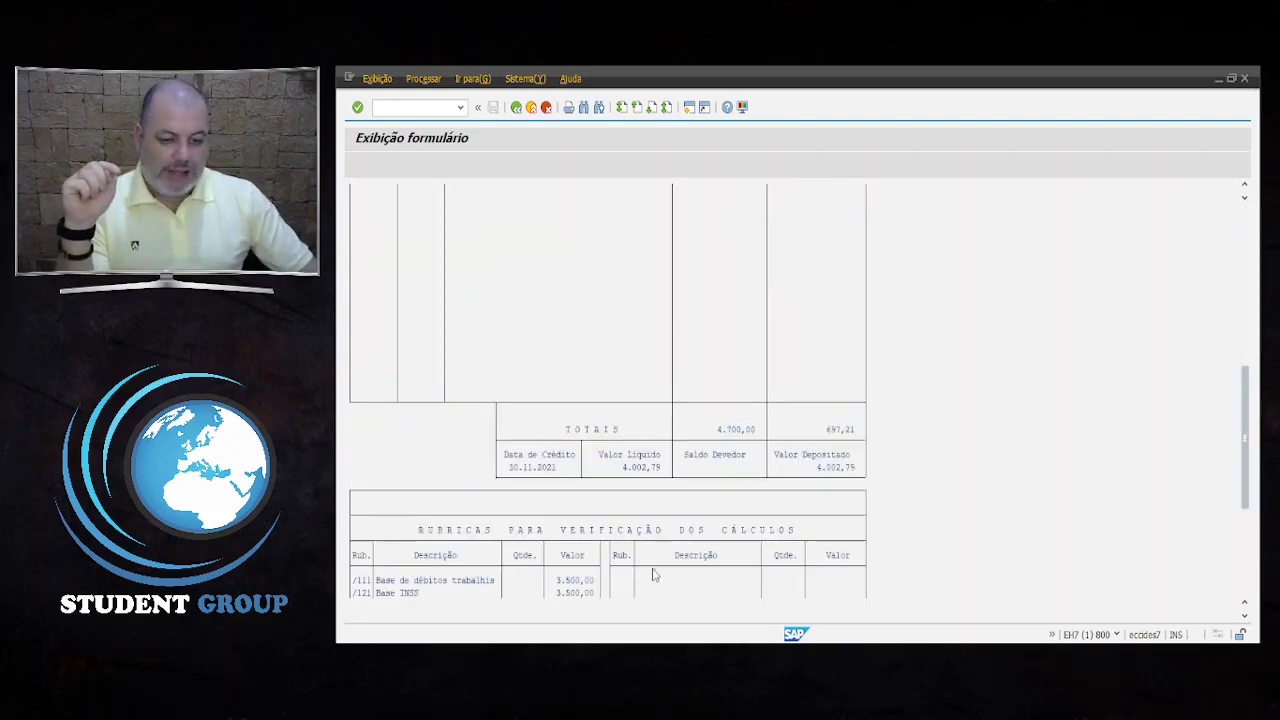
{"action": "scroll", "coordinate": [651, 571], "scroll_direction": "down", "scroll_amount": 3}
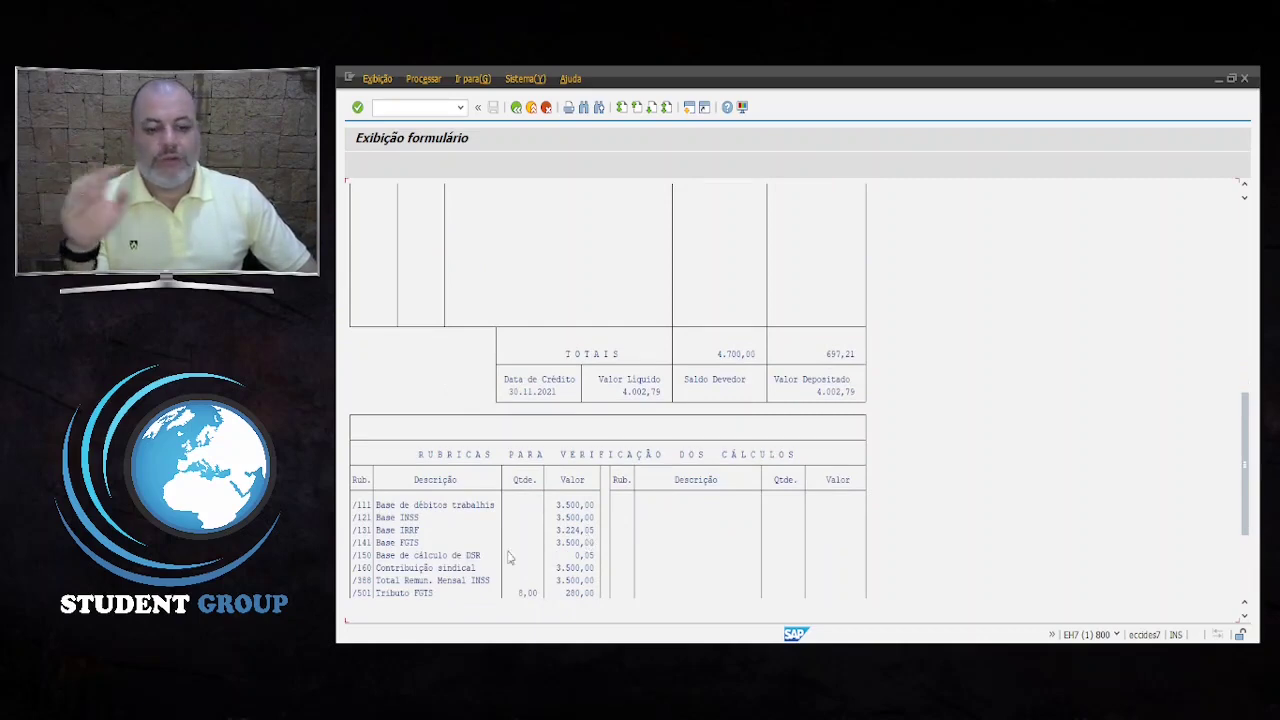
{"action": "scroll", "coordinate": [623, 540], "scroll_direction": "up", "scroll_amount": 2}
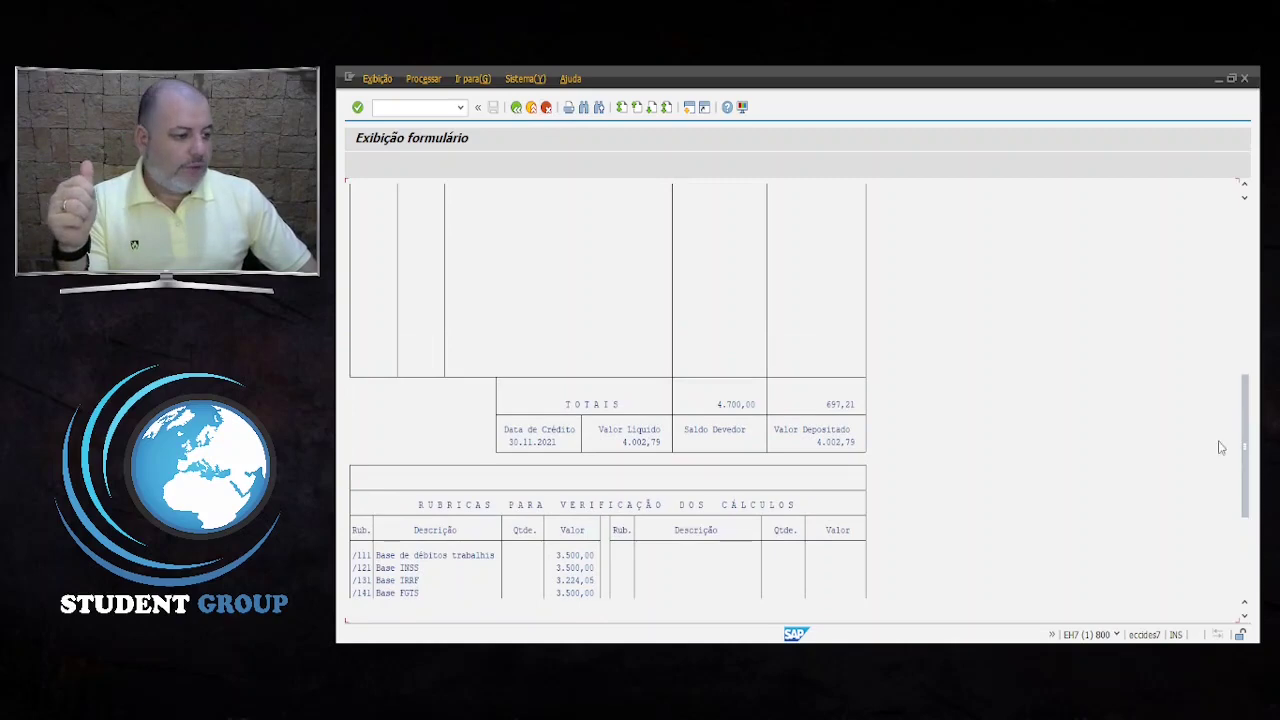
{"action": "left_click_drag", "start_coordinate": [1248, 465], "coordinate": [1248, 300]}
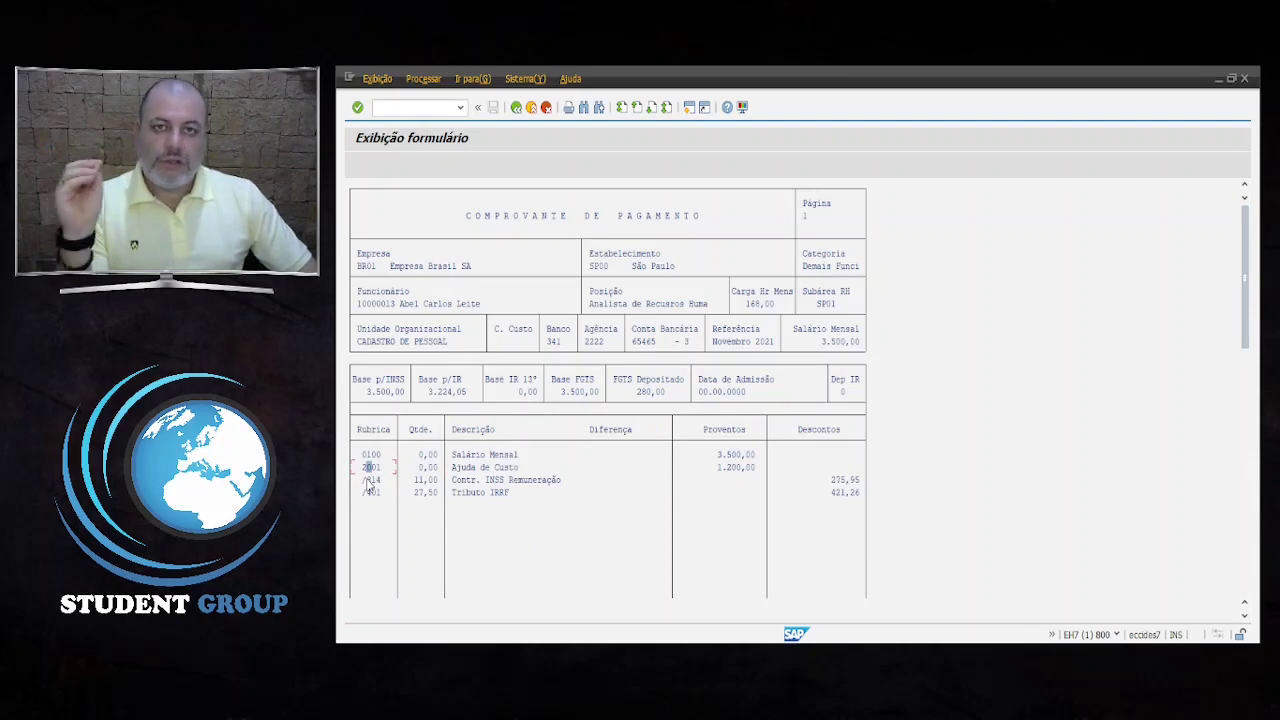
{"action": "key", "text": "F3"}
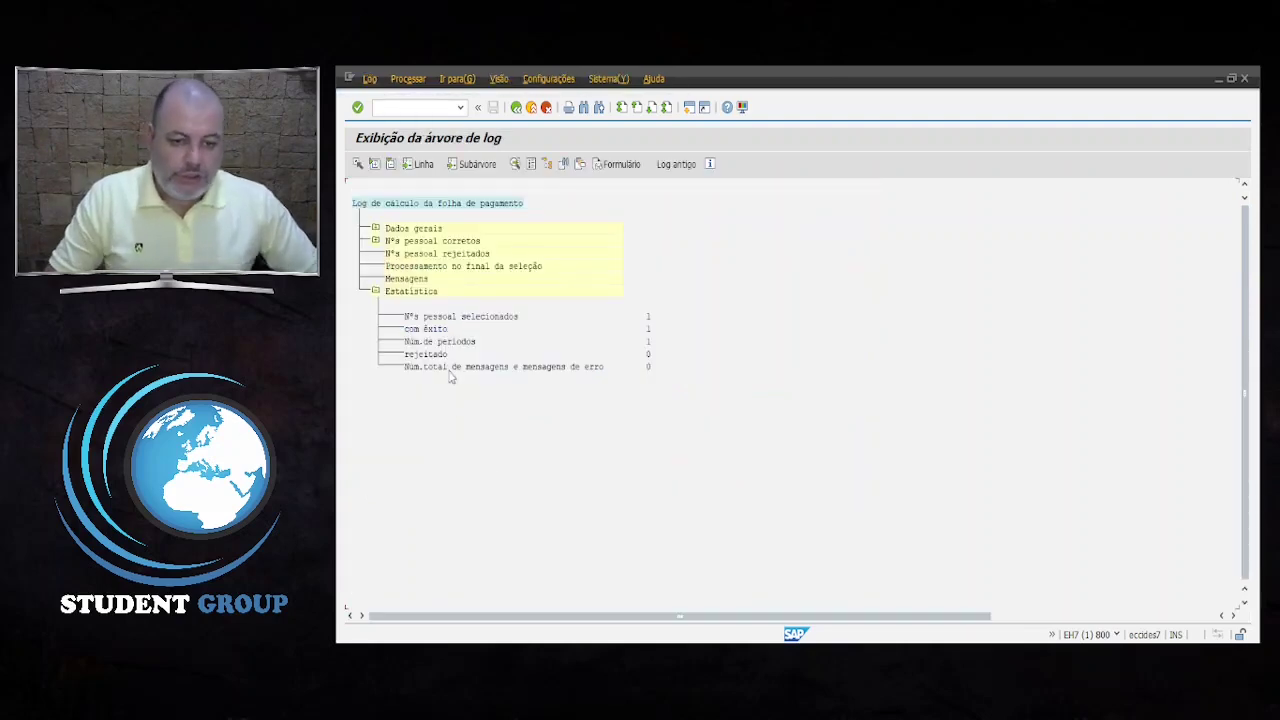
{"action": "key", "text": "F3"}
Switch back to the HR master data session and start creating an infotype 0015 supplementary payment (Pagamento complementar) for the employee.
{"action": "key", "text": "alt+Tab"}
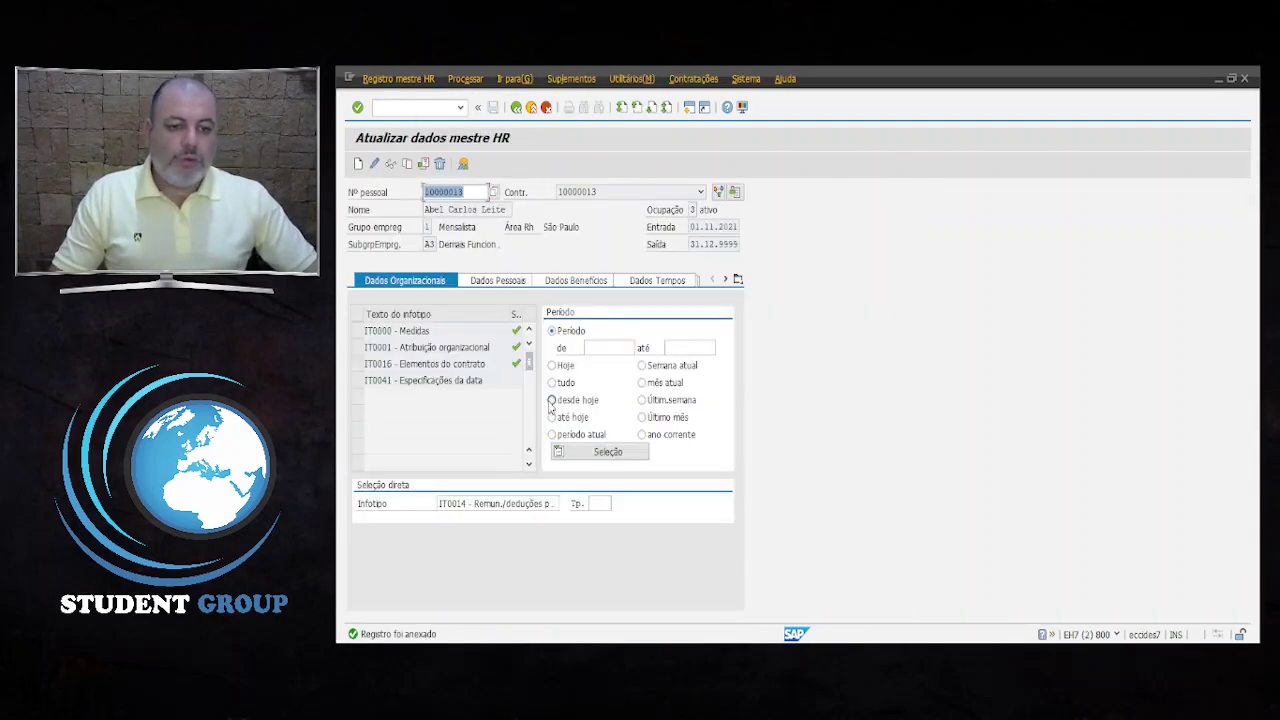
{"action": "left_click_drag", "start_coordinate": [520, 504], "coordinate": [440, 504]}
{"action": "type", "text": "15"}
{"action": "key", "text": "Return"}
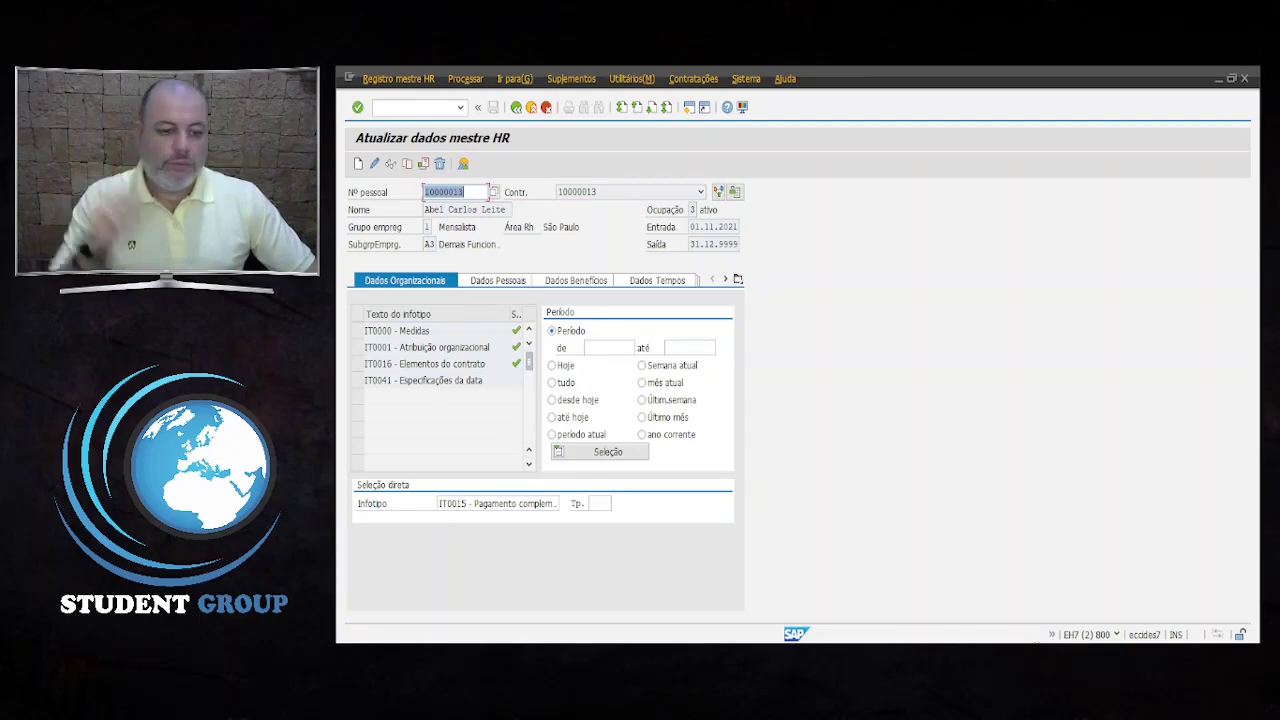
{"action": "left_click", "coordinate": [360, 164]}
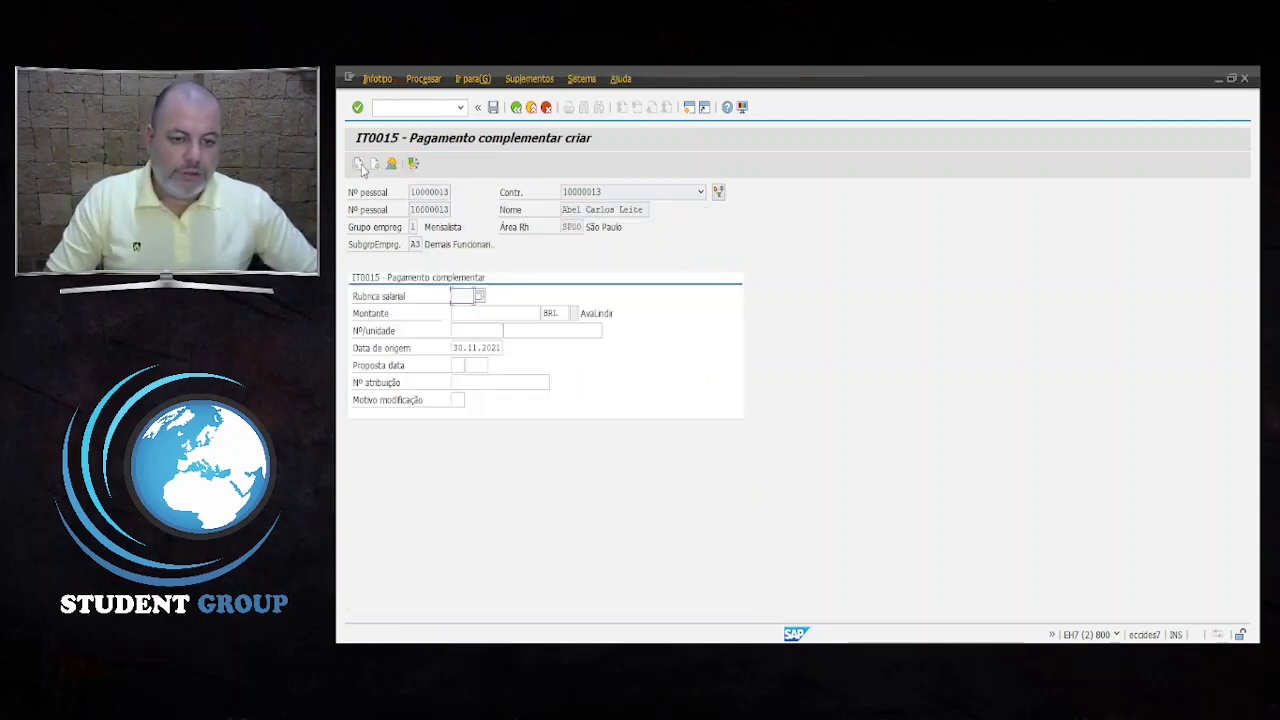
Set the supplementary payment's wage type to 2000, Comissão de Venda, from the list of allowed wage types.
{"action": "left_click_drag", "start_coordinate": [453, 348], "coordinate": [520, 352]}
{"action": "left_click", "coordinate": [465, 297]}
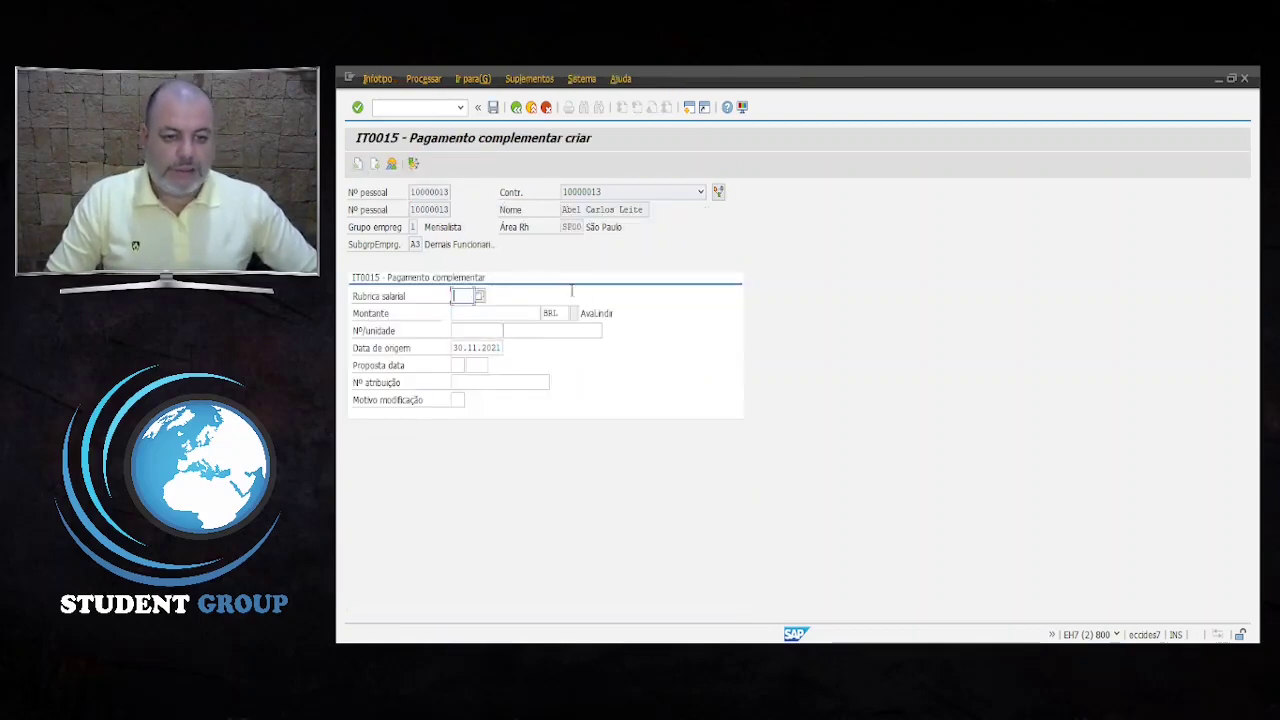
{"action": "type", "text": "2000"}
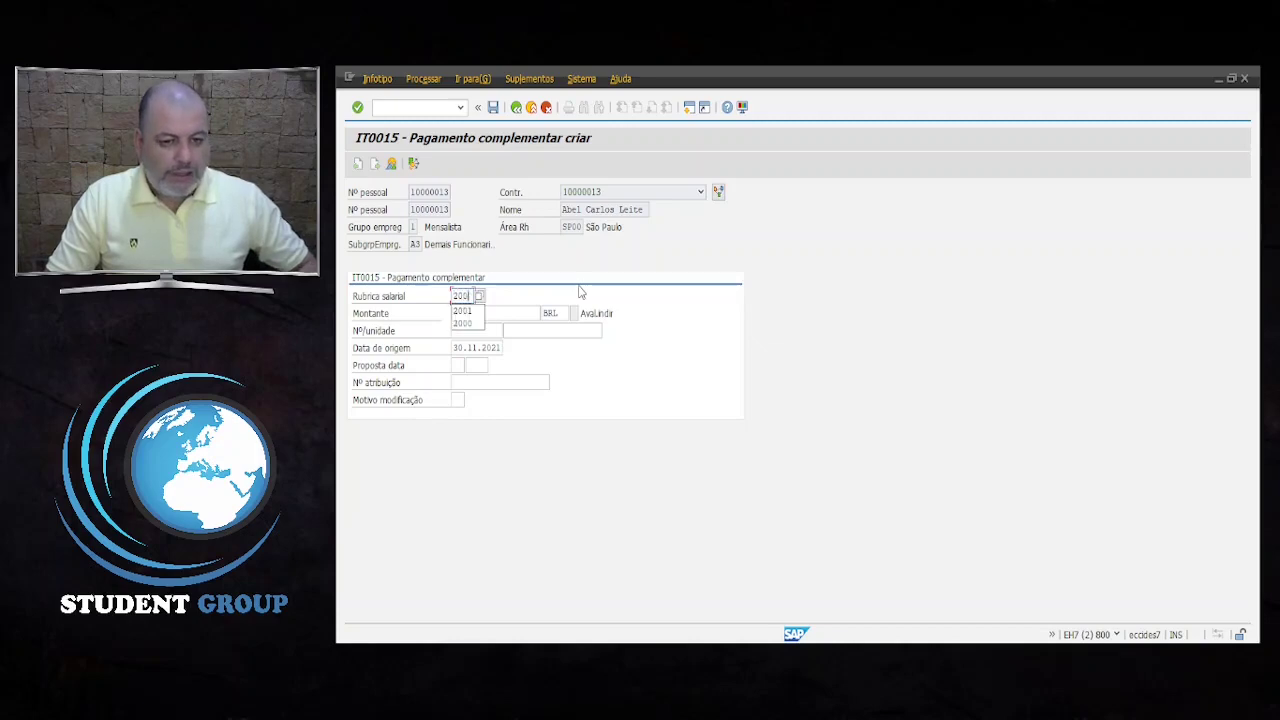
{"action": "key", "text": "Return"}
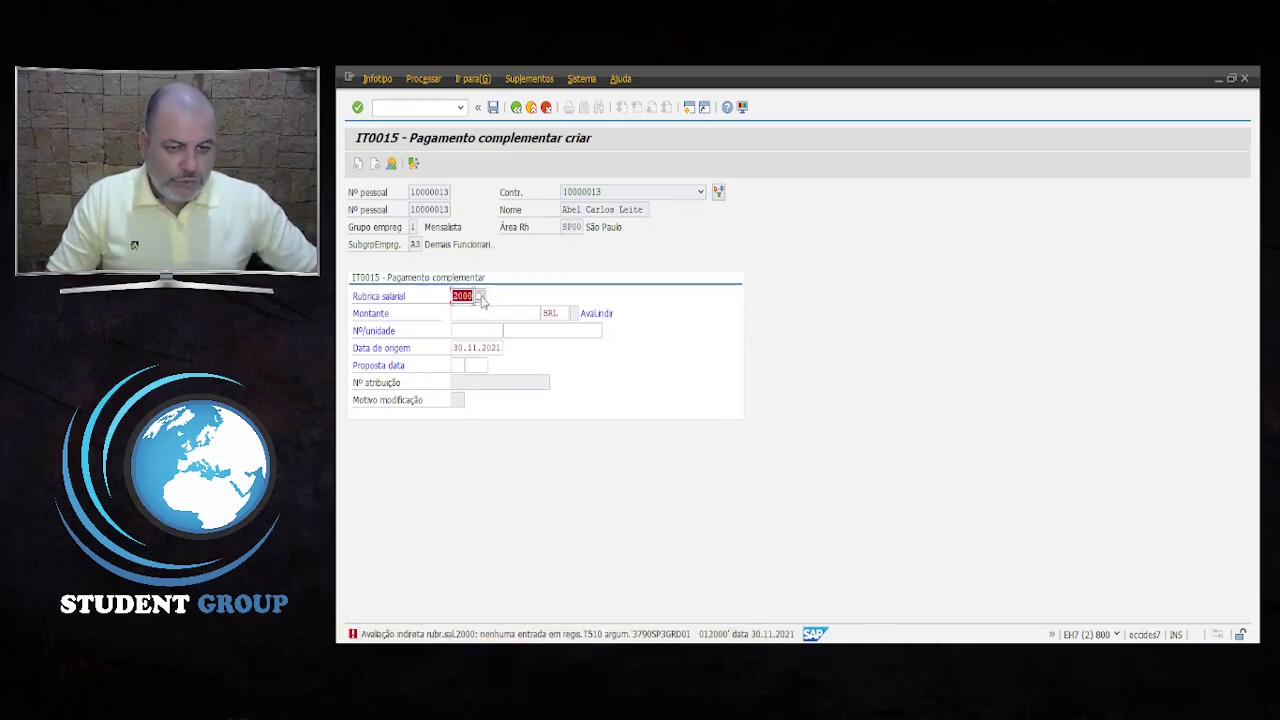
{"action": "left_click", "coordinate": [480, 298]}
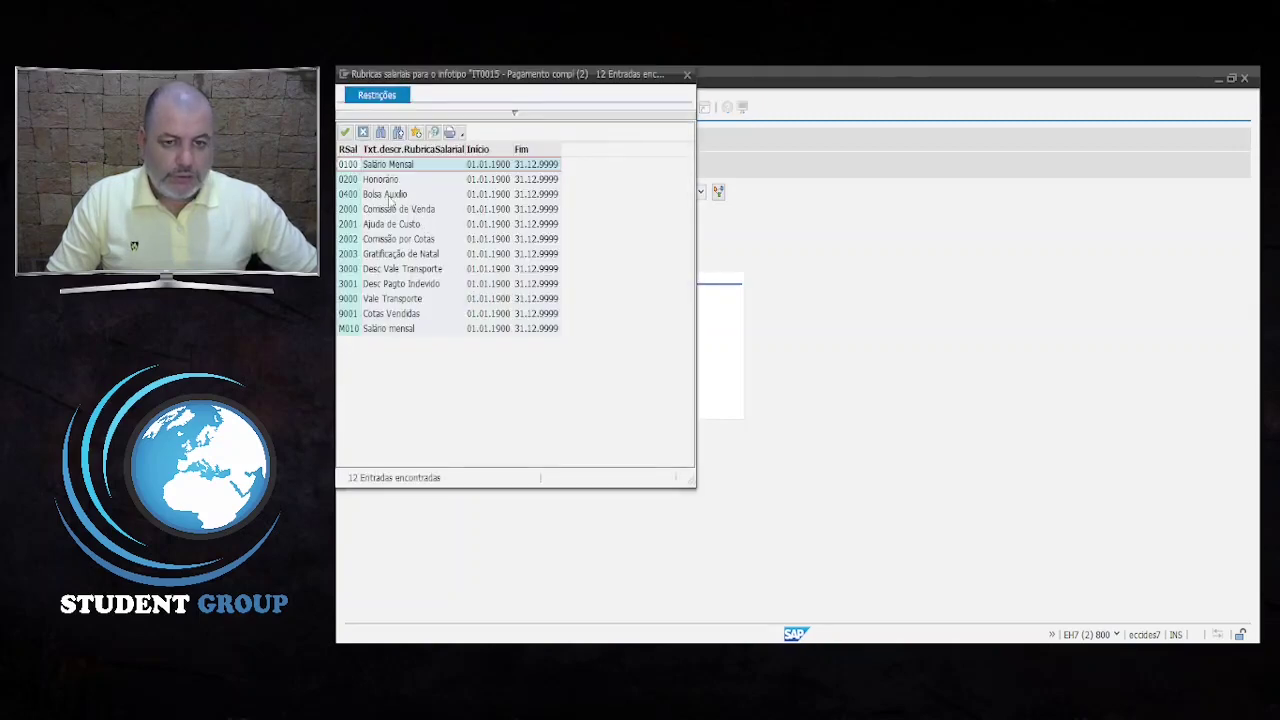
{"action": "left_click", "coordinate": [380, 211]}
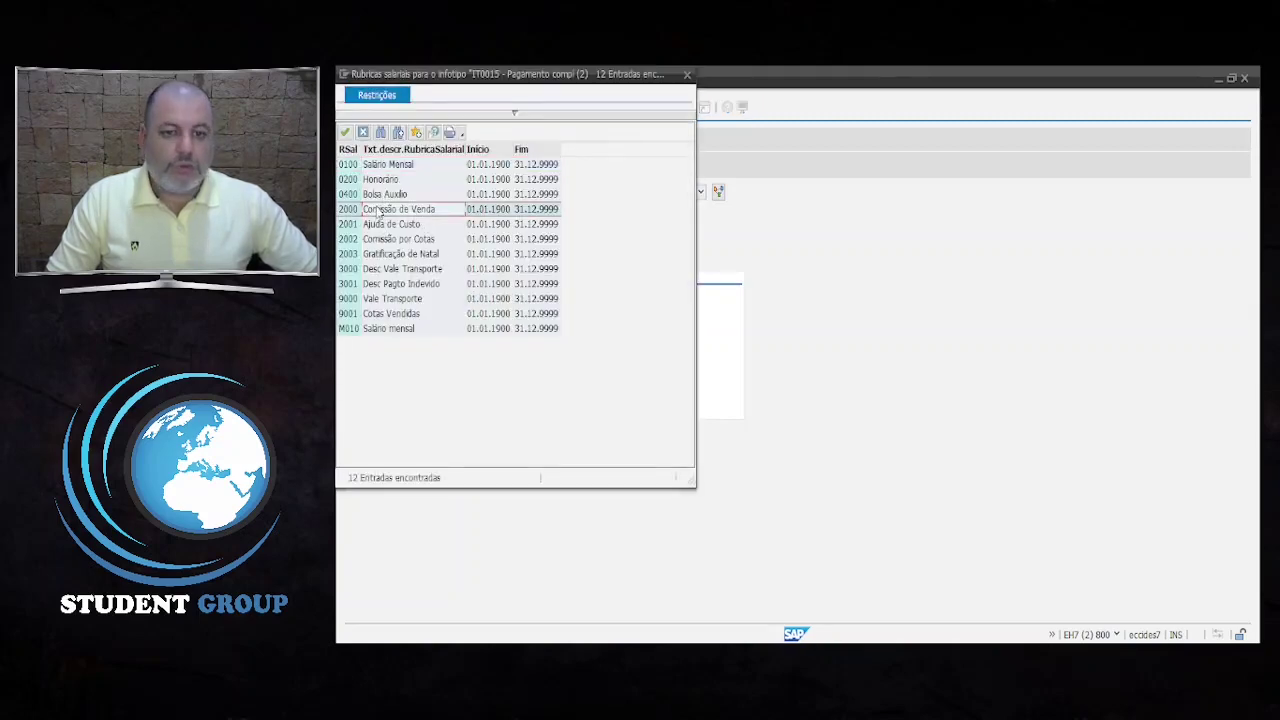
{"action": "double_click", "coordinate": [385, 213]}
Enter an amount of 3.000,00 BRL for Comissão de Venda and save the IT0015 record.
{"action": "left_click", "coordinate": [477, 314]}
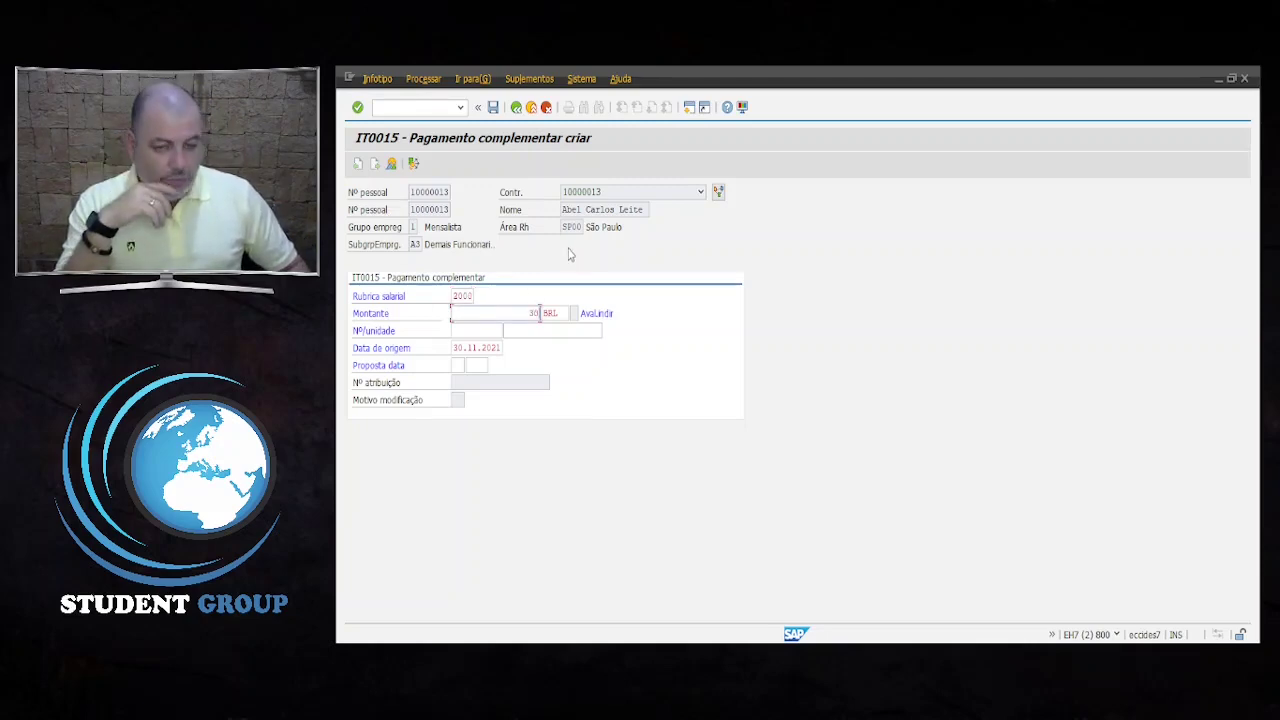
{"action": "key", "text": "Return"}
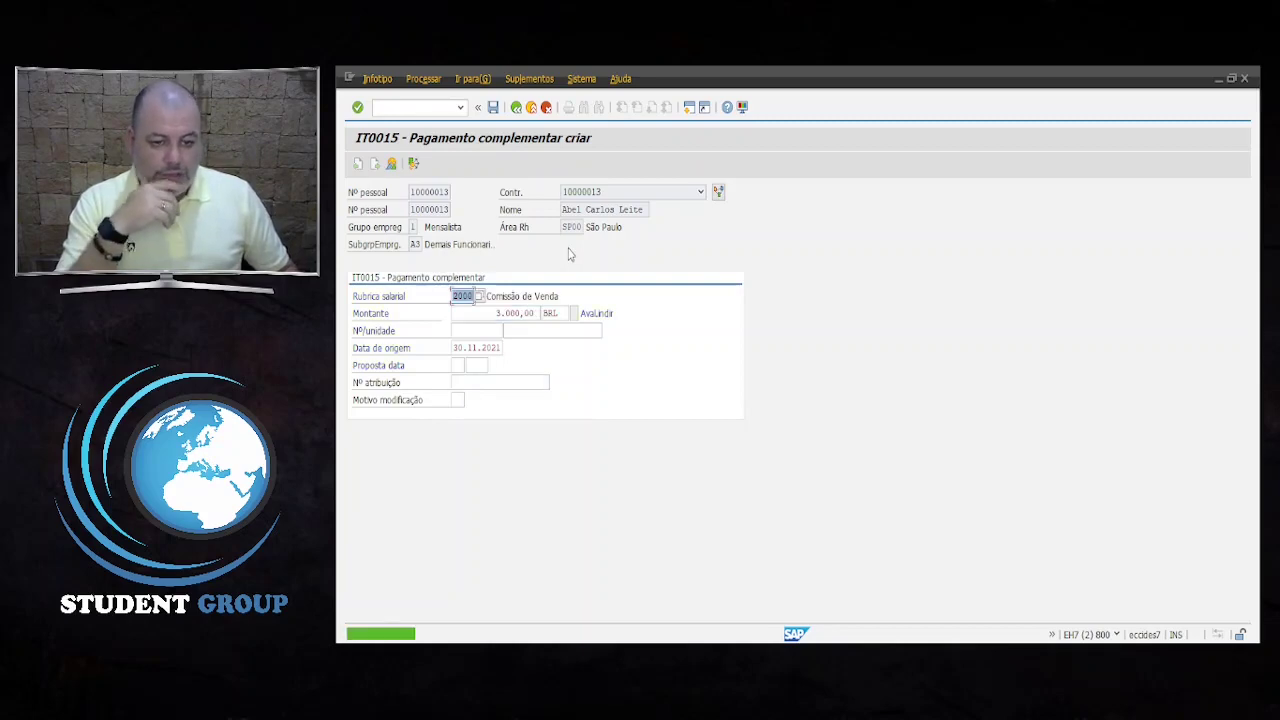
{"action": "left_click", "coordinate": [484, 365]}
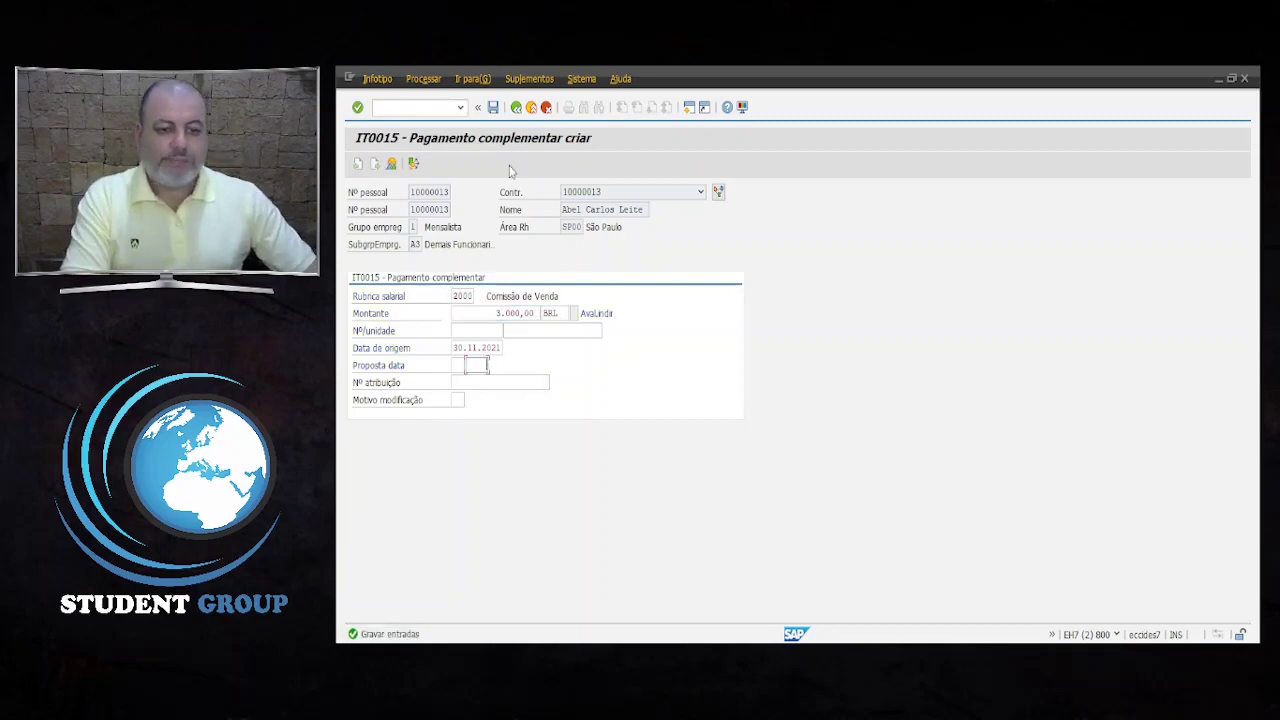
{"action": "left_click", "coordinate": [493, 107]}
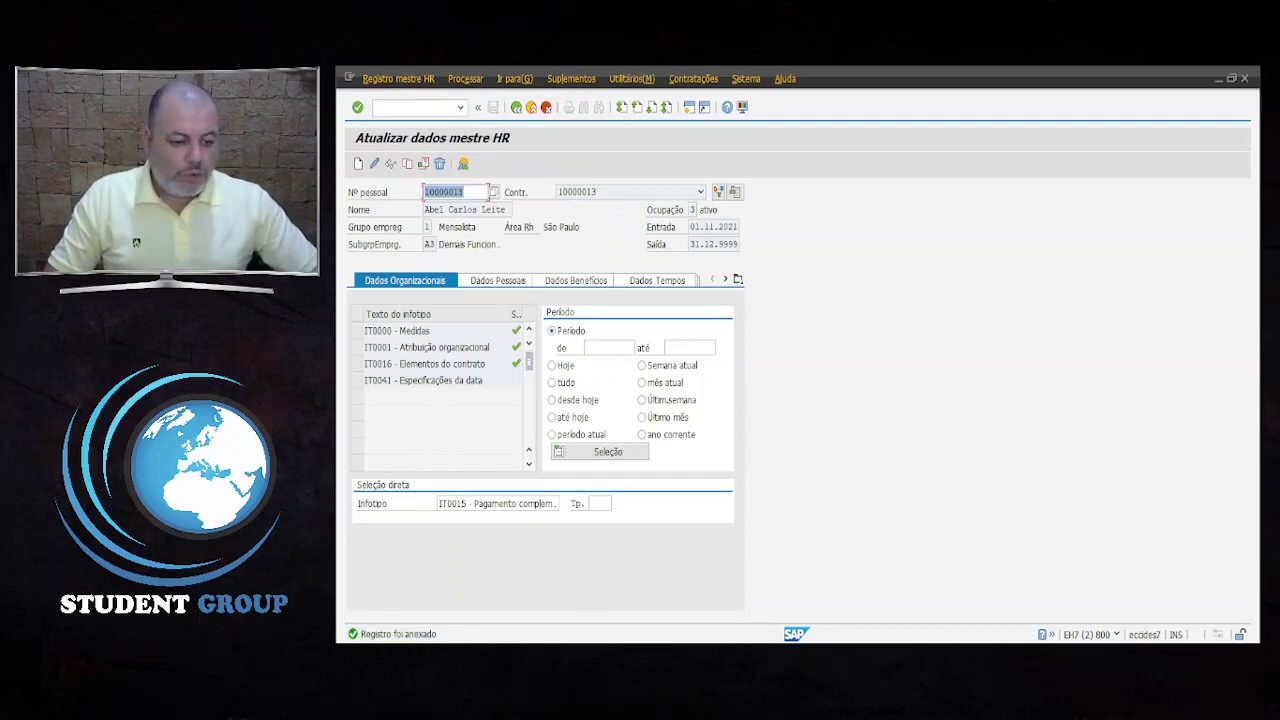
Switch to the payroll calculation session, run the 11/2021 payroll test again and open the payslip form.
{"action": "left_click", "coordinate": [760, 612]}
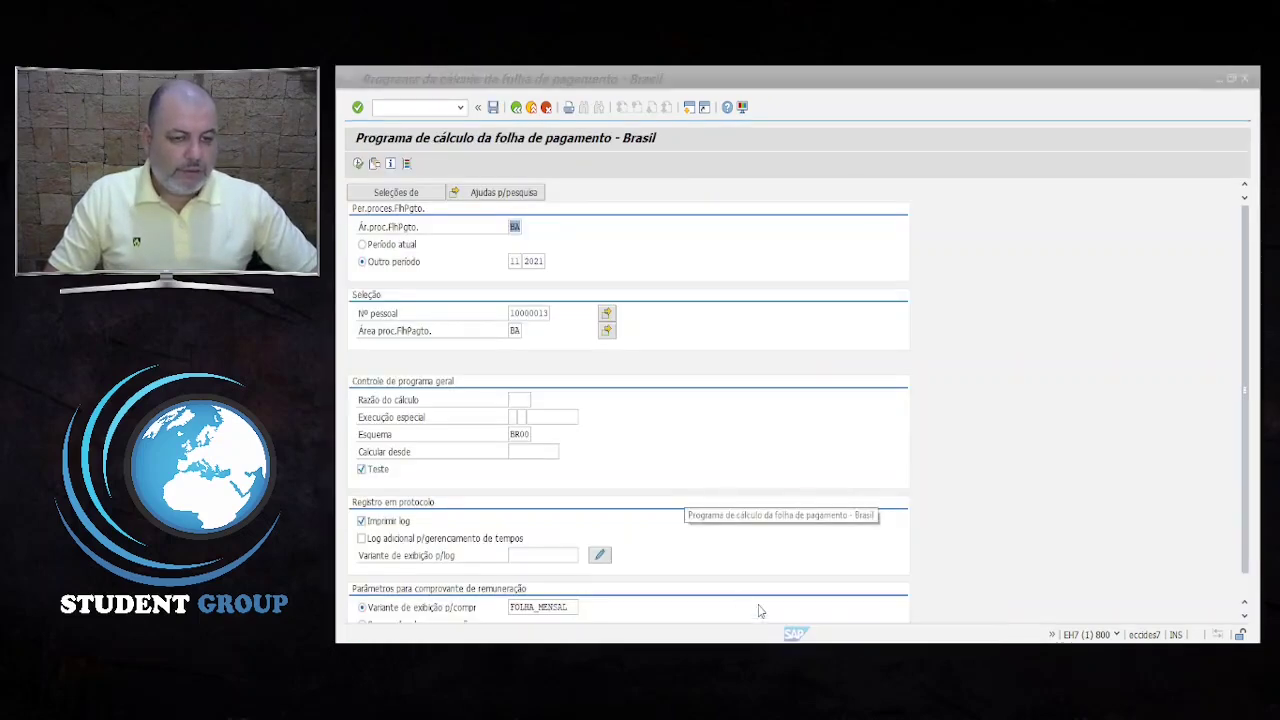
{"action": "key", "text": "F8"}
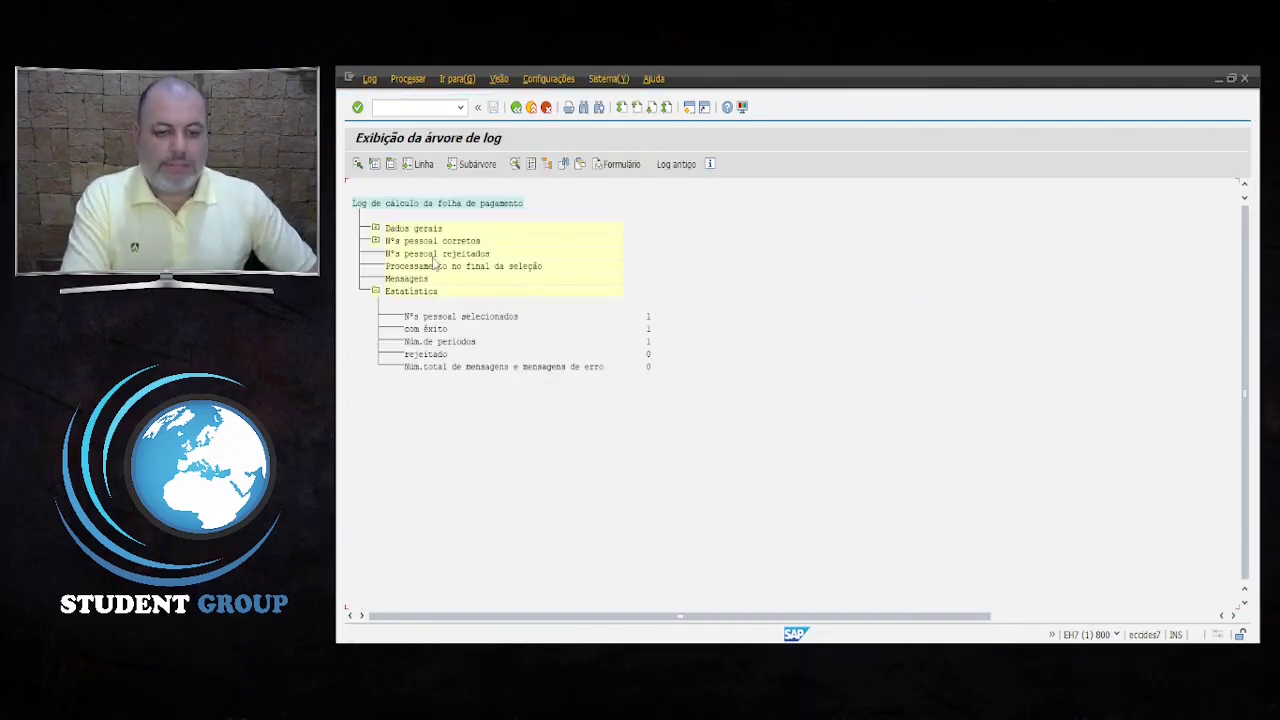
{"action": "left_click", "coordinate": [619, 164]}
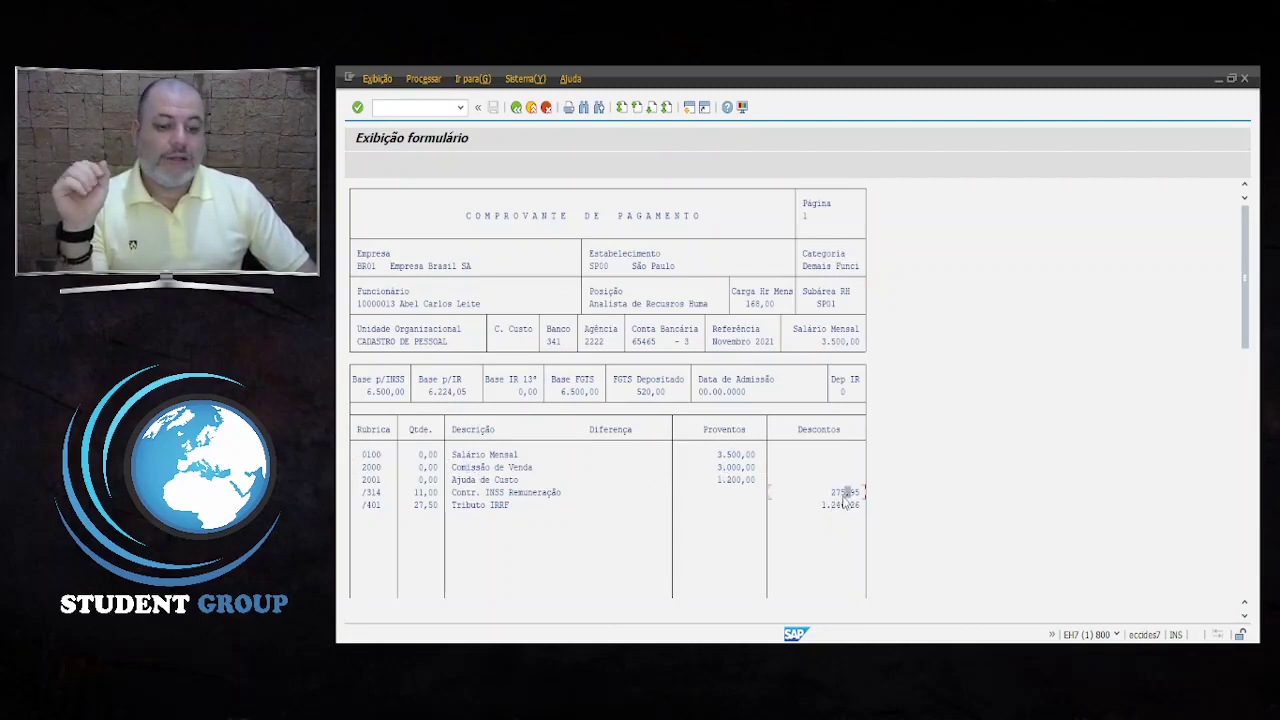
Examine the payslip's INSS and IRRF deductions, totals and calculation check wage types, and return to the payroll selection screen.
{"action": "scroll", "coordinate": [816, 527], "scroll_direction": "down", "scroll_amount": 1}
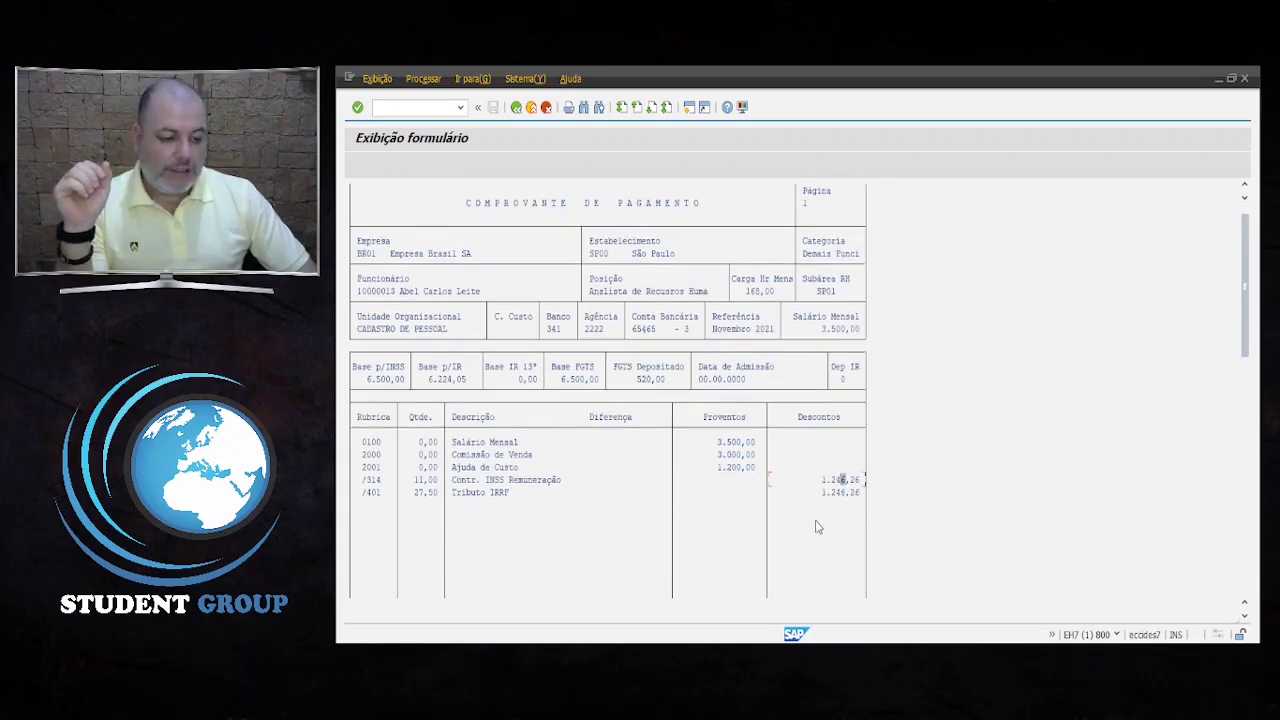
{"action": "scroll", "coordinate": [816, 527], "scroll_direction": "down", "scroll_amount": 10}
{"action": "scroll", "coordinate": [555, 537], "scroll_direction": "down", "scroll_amount": 2}
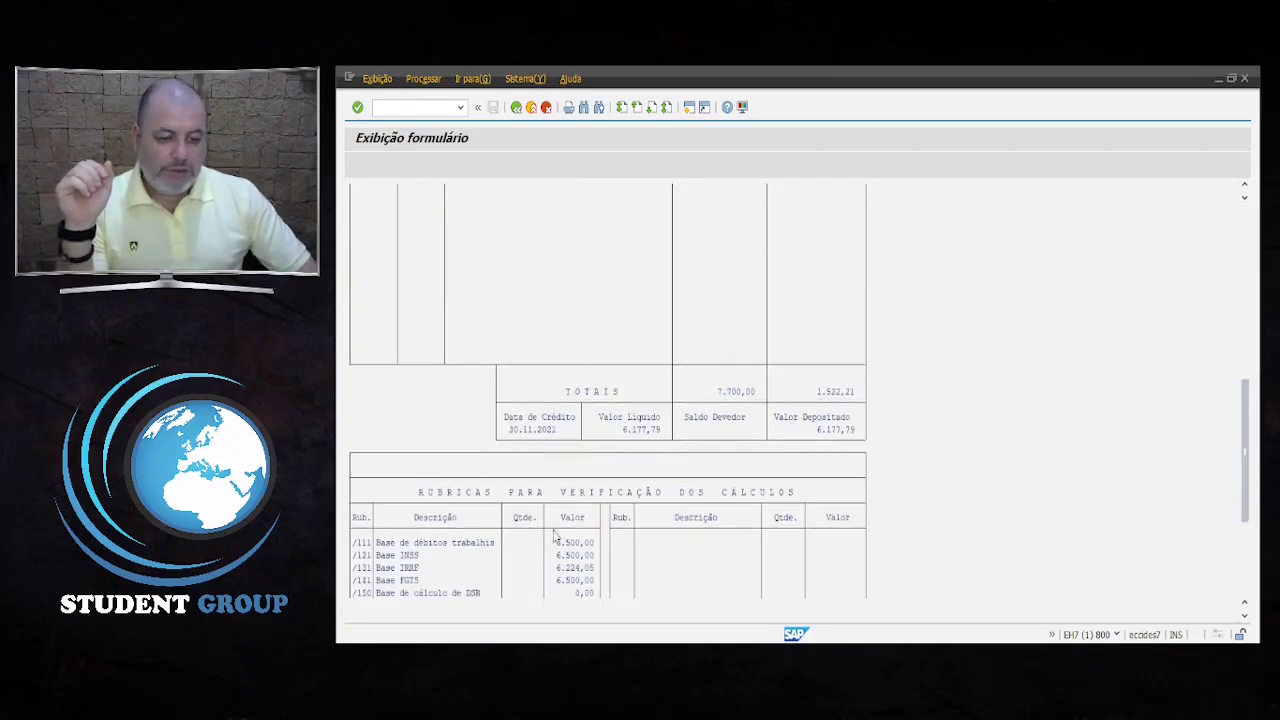
{"action": "scroll", "coordinate": [555, 537], "scroll_direction": "down", "scroll_amount": 4}
{"action": "scroll", "coordinate": [462, 505], "scroll_direction": "down", "scroll_amount": 2}
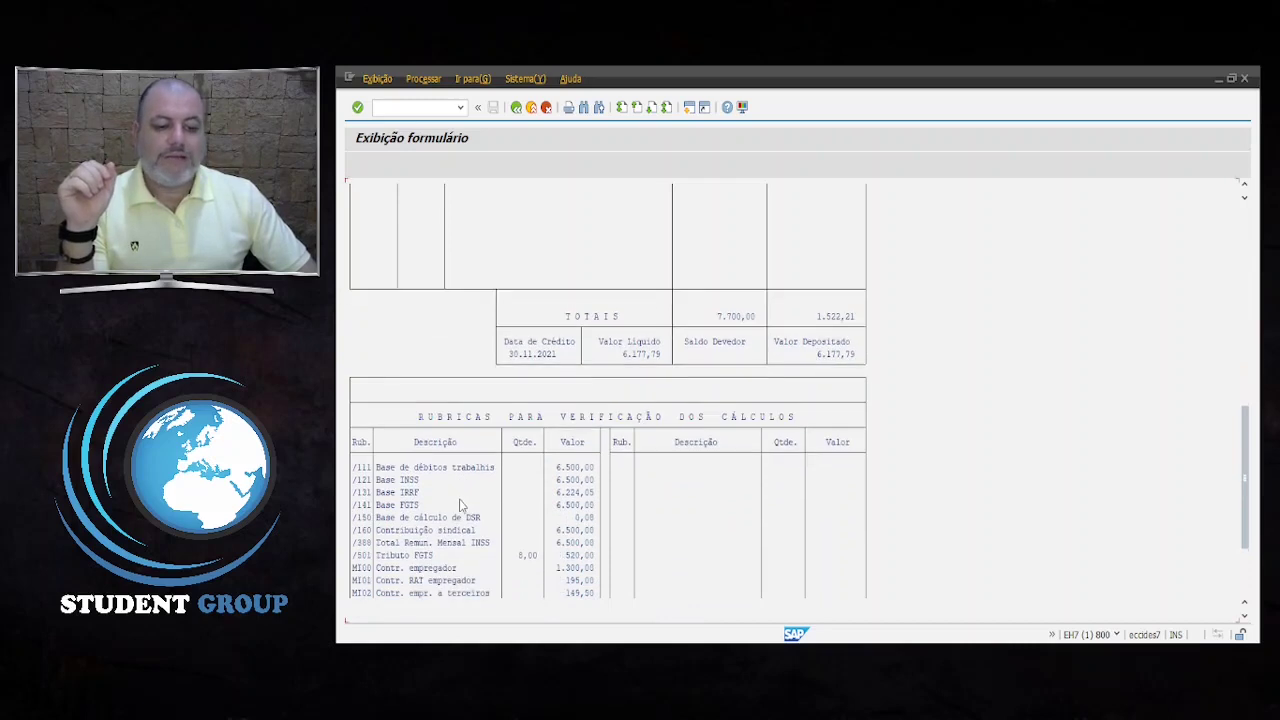
{"action": "scroll", "coordinate": [463, 507], "scroll_direction": "down", "scroll_amount": 1}
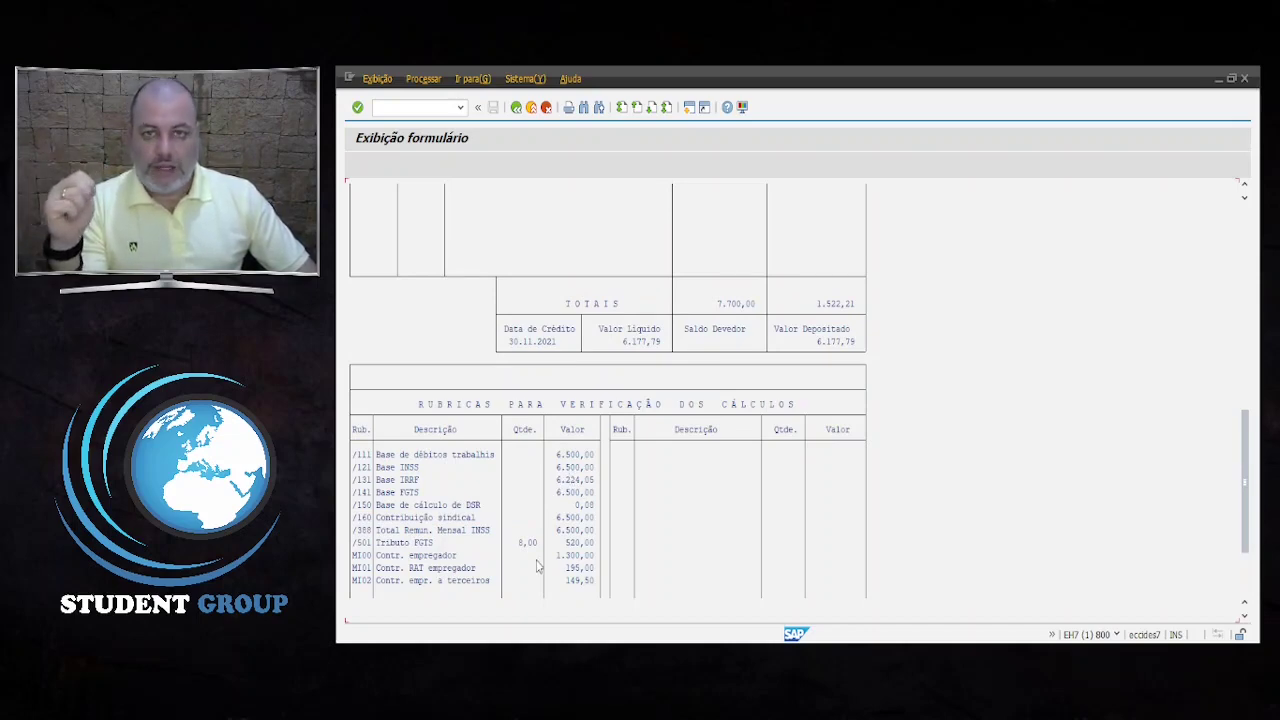
{"action": "scroll", "coordinate": [522, 498], "scroll_direction": "up", "scroll_amount": 4}
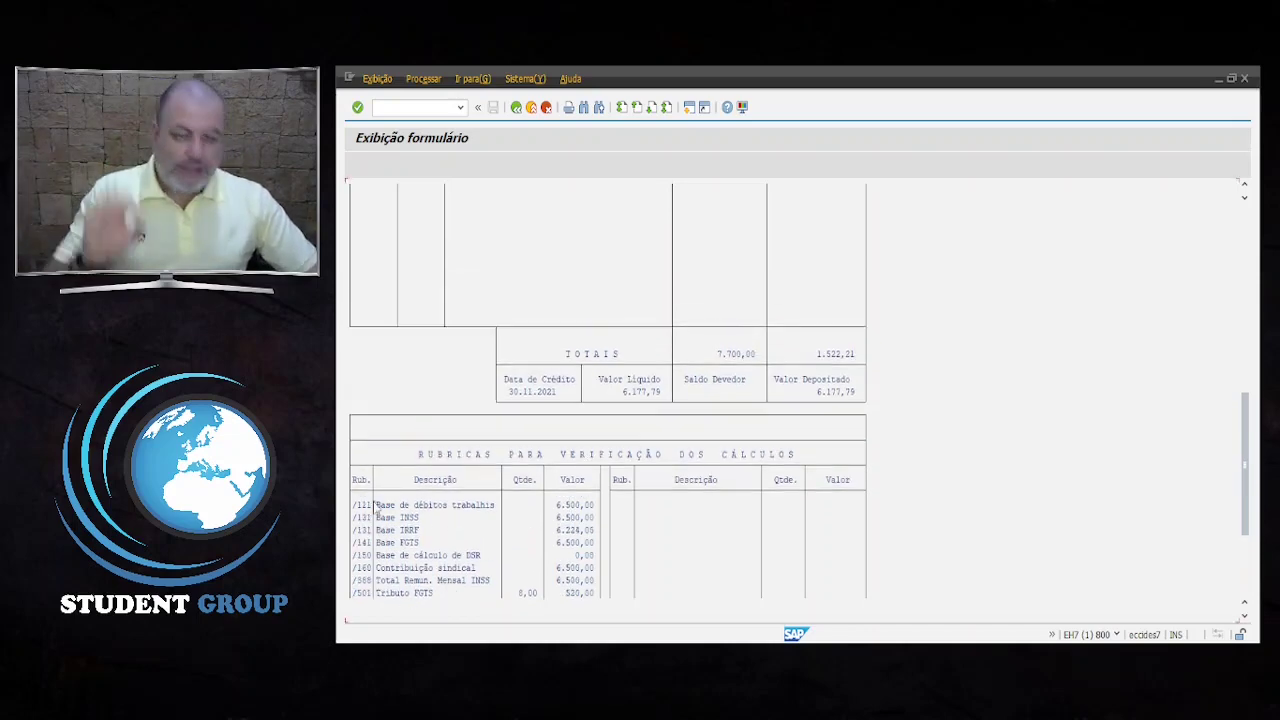
{"action": "scroll", "coordinate": [420, 523], "scroll_direction": "down", "scroll_amount": 1}
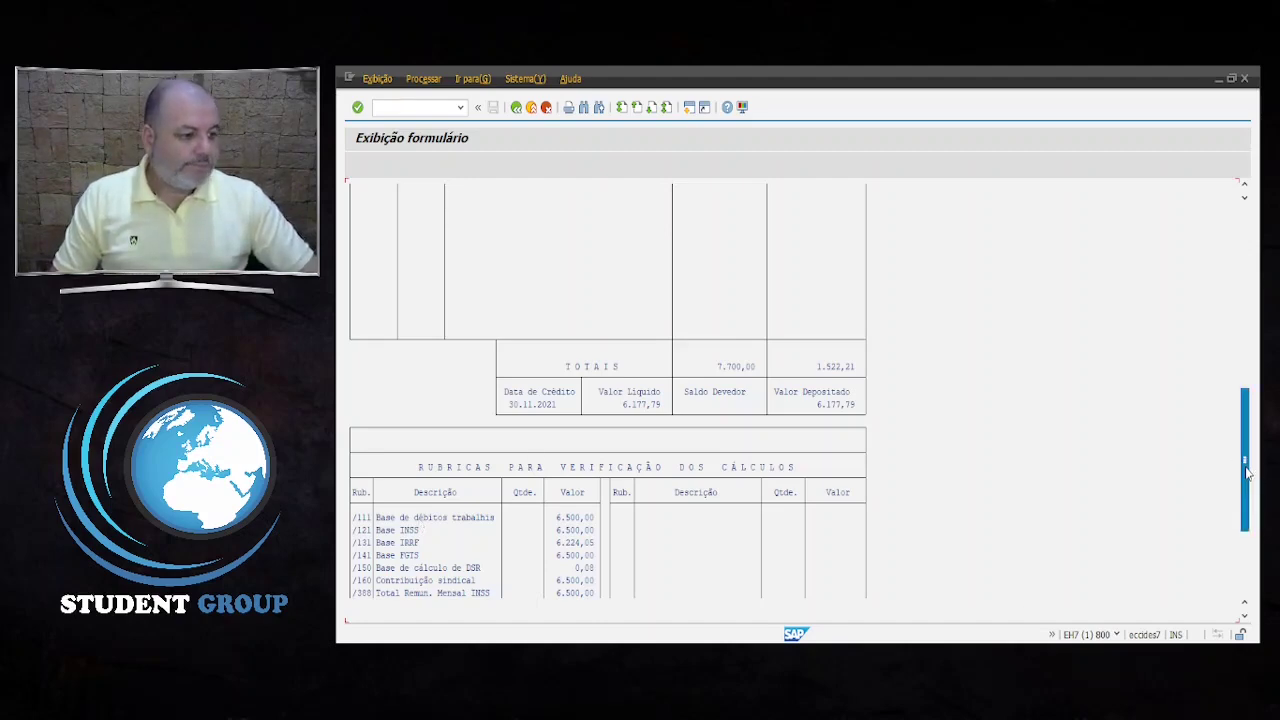
{"action": "left_click_drag", "start_coordinate": [1246, 476], "coordinate": [1246, 292]}
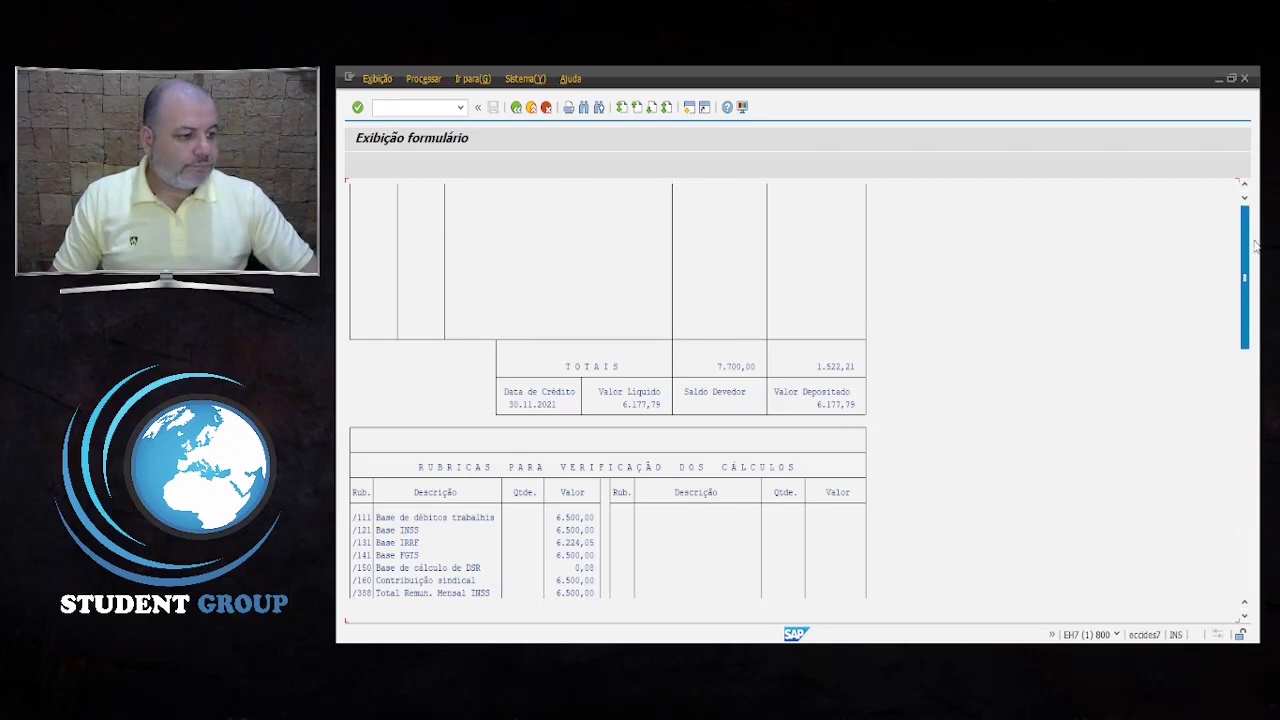
{"action": "left_click", "coordinate": [516, 107]}
{"action": "left_click", "coordinate": [516, 107]}
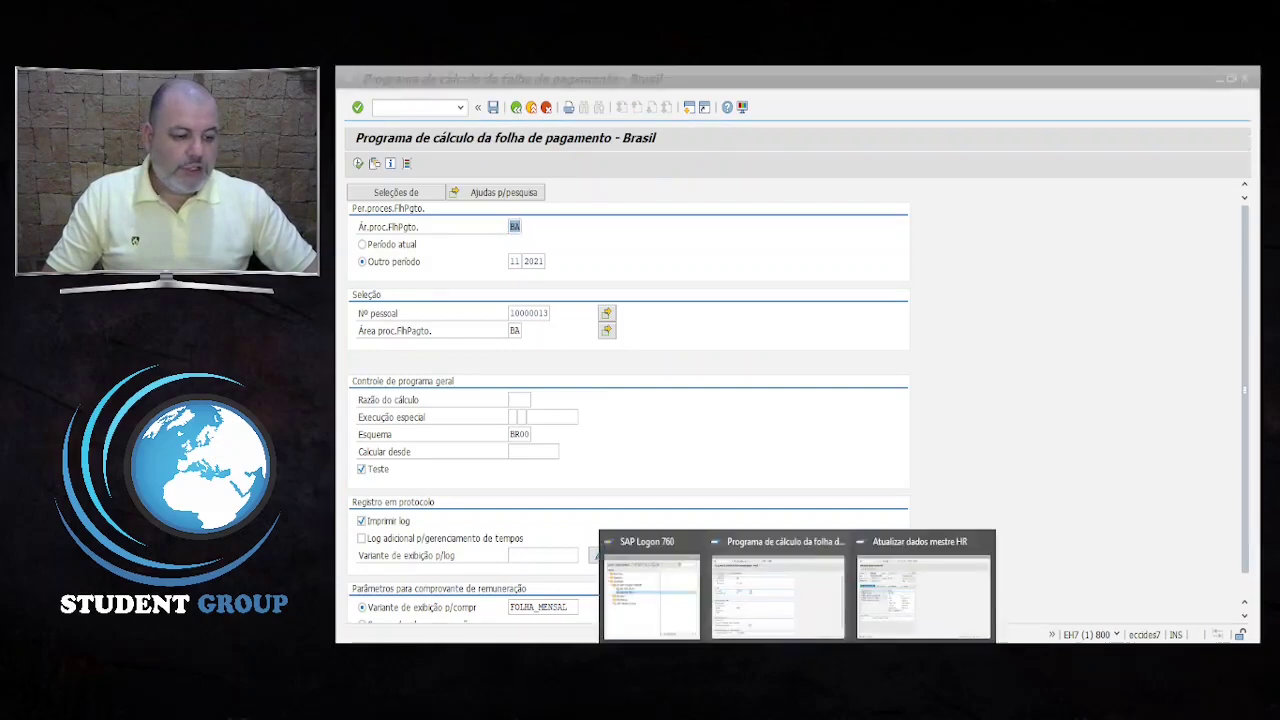
Create another infotype 0015 record for the employee in the HR master data session, with wage type 2002, Comissão por Cotas.
{"action": "left_click", "coordinate": [920, 590]}
{"action": "left_click_drag", "start_coordinate": [495, 507], "coordinate": [404, 513]}
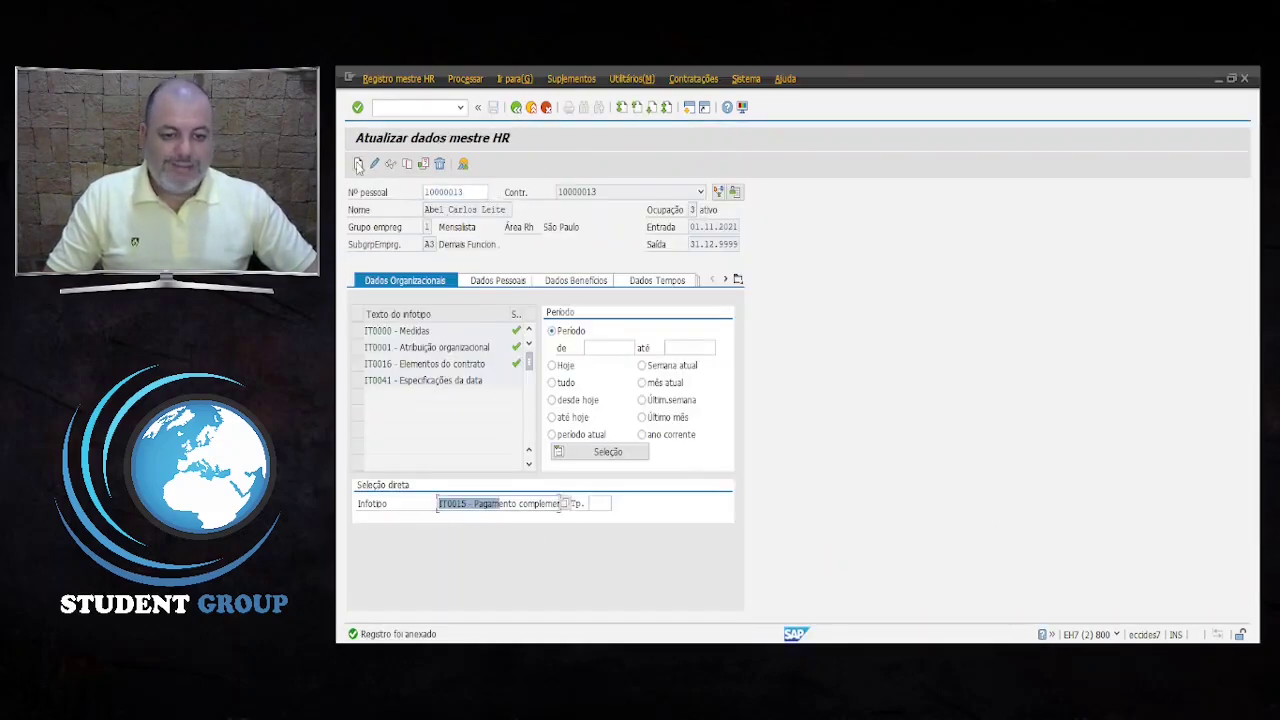
{"action": "left_click", "coordinate": [358, 166]}
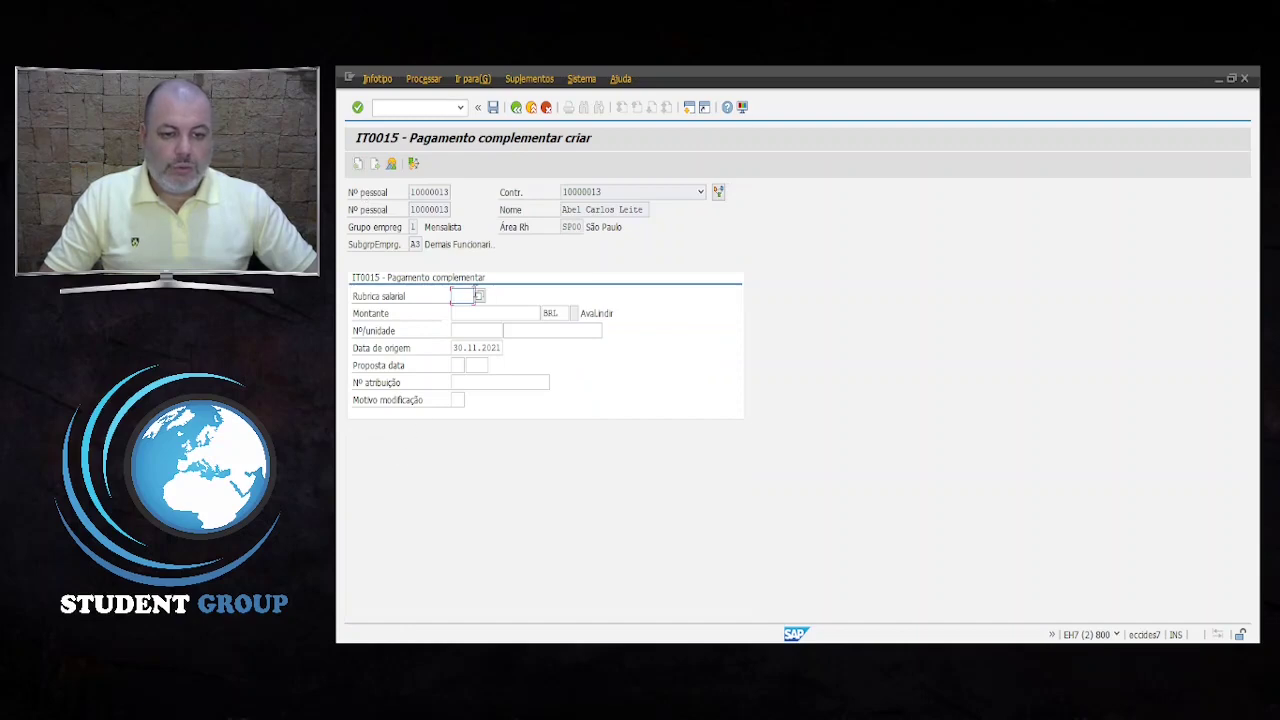
{"action": "left_click", "coordinate": [479, 296]}
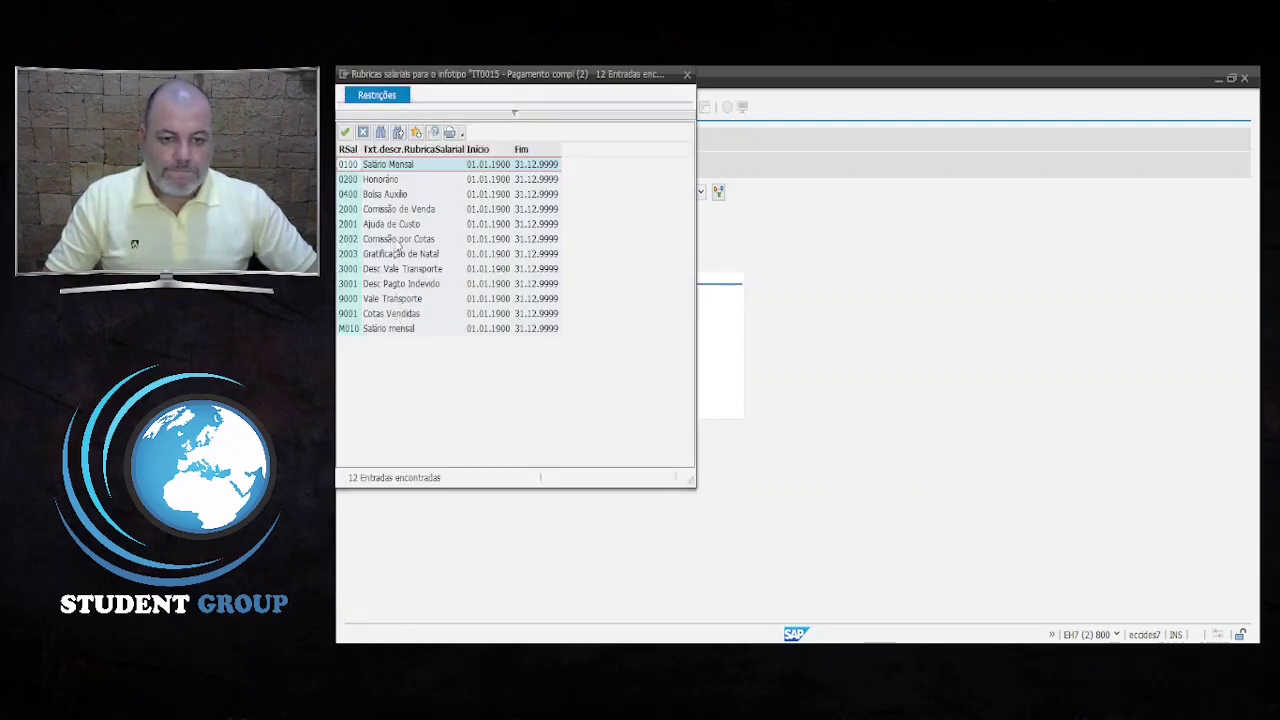
{"action": "double_click", "coordinate": [398, 240]}
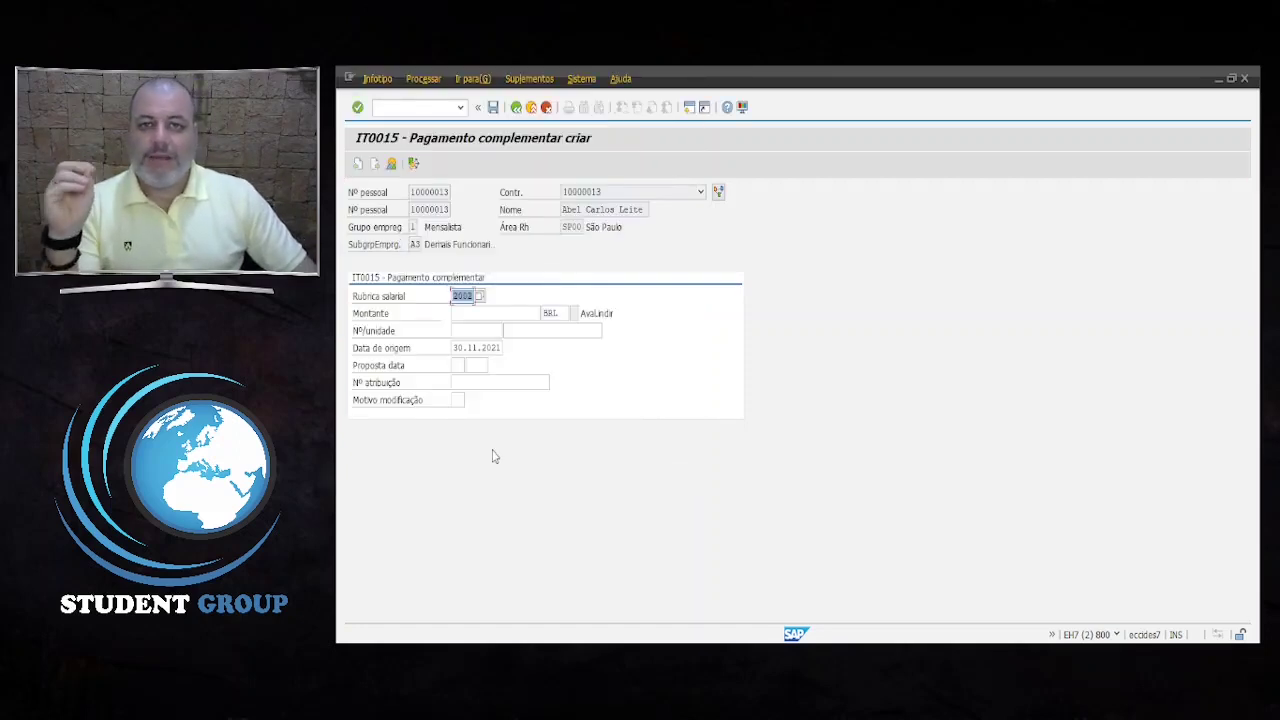
Try to enter a quantity of 6,00 with the unit Ações for the Comissão por Cotas payment.
{"action": "left_click", "coordinate": [505, 316]}
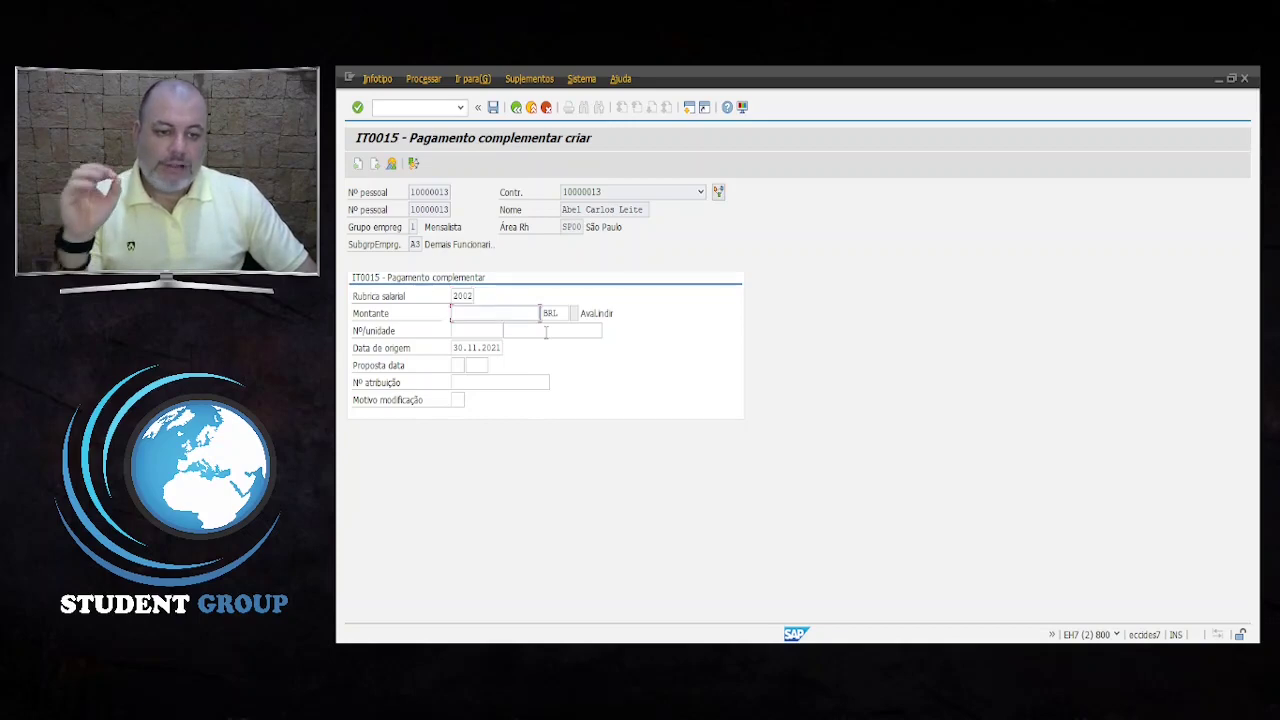
{"action": "left_click", "coordinate": [474, 332]}
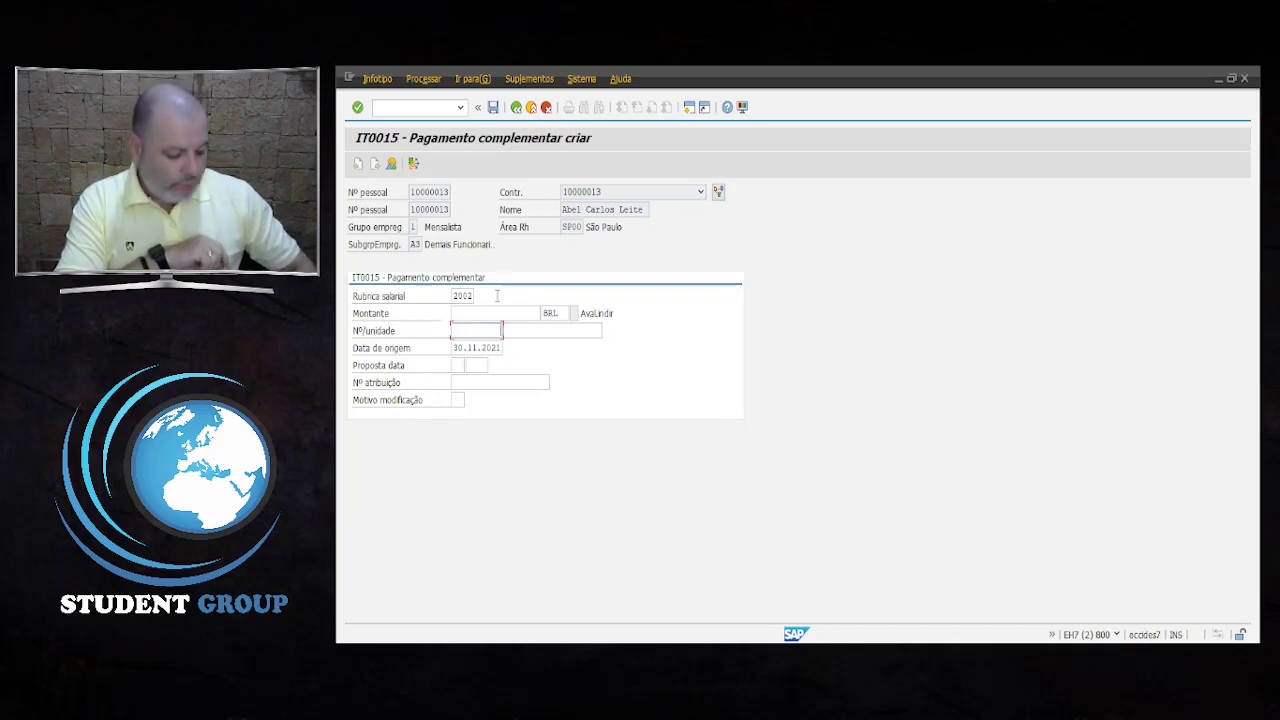
{"action": "key", "text": "Return"}
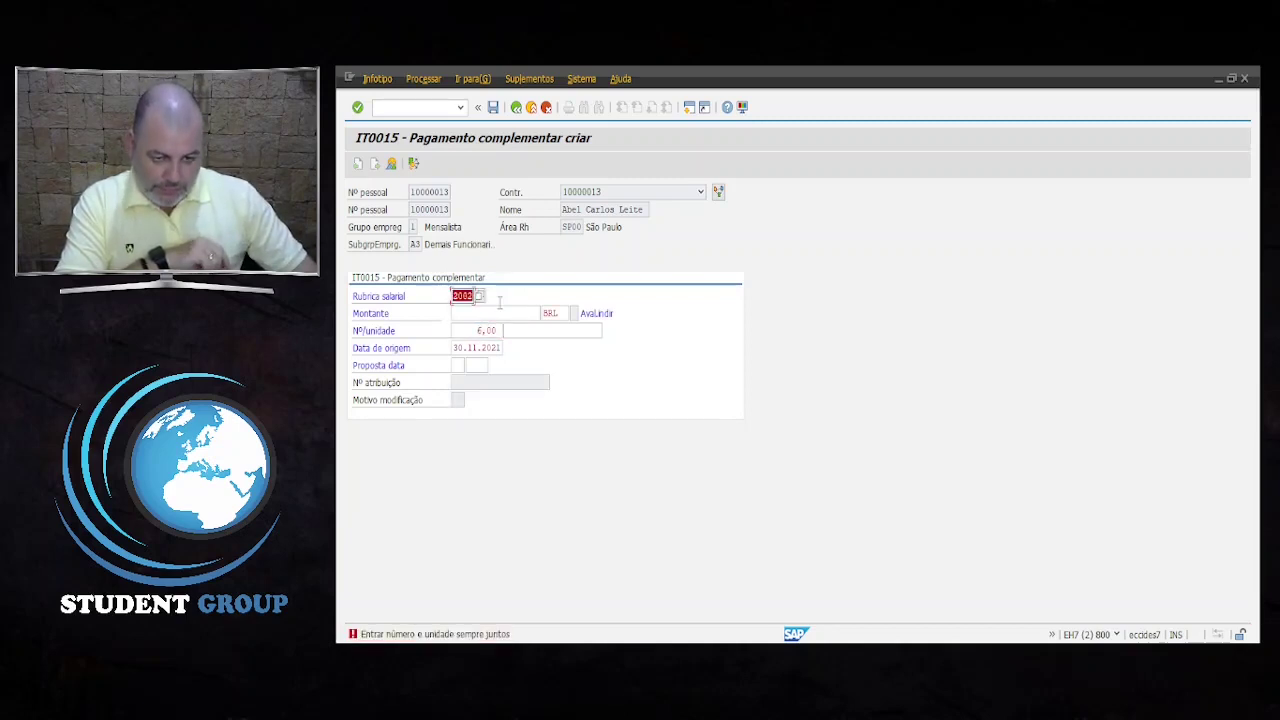
{"action": "left_click", "coordinate": [526, 330]}
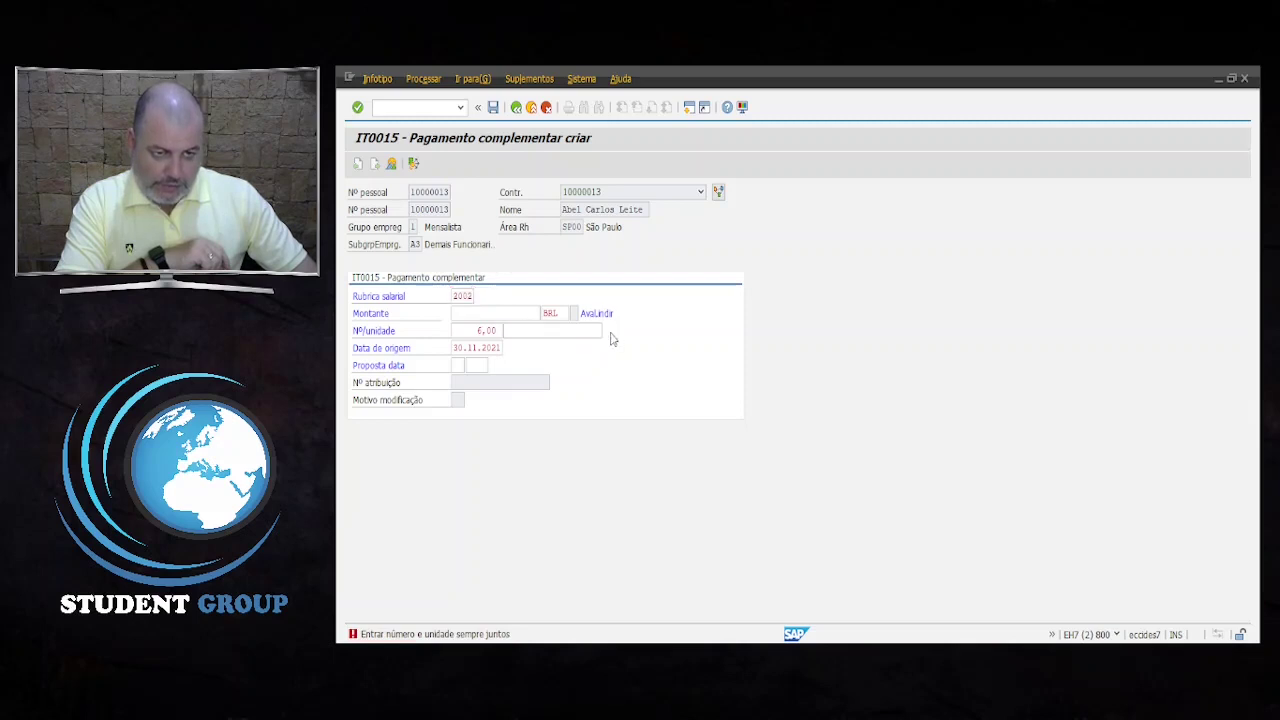
{"action": "left_click", "coordinate": [606, 331]}
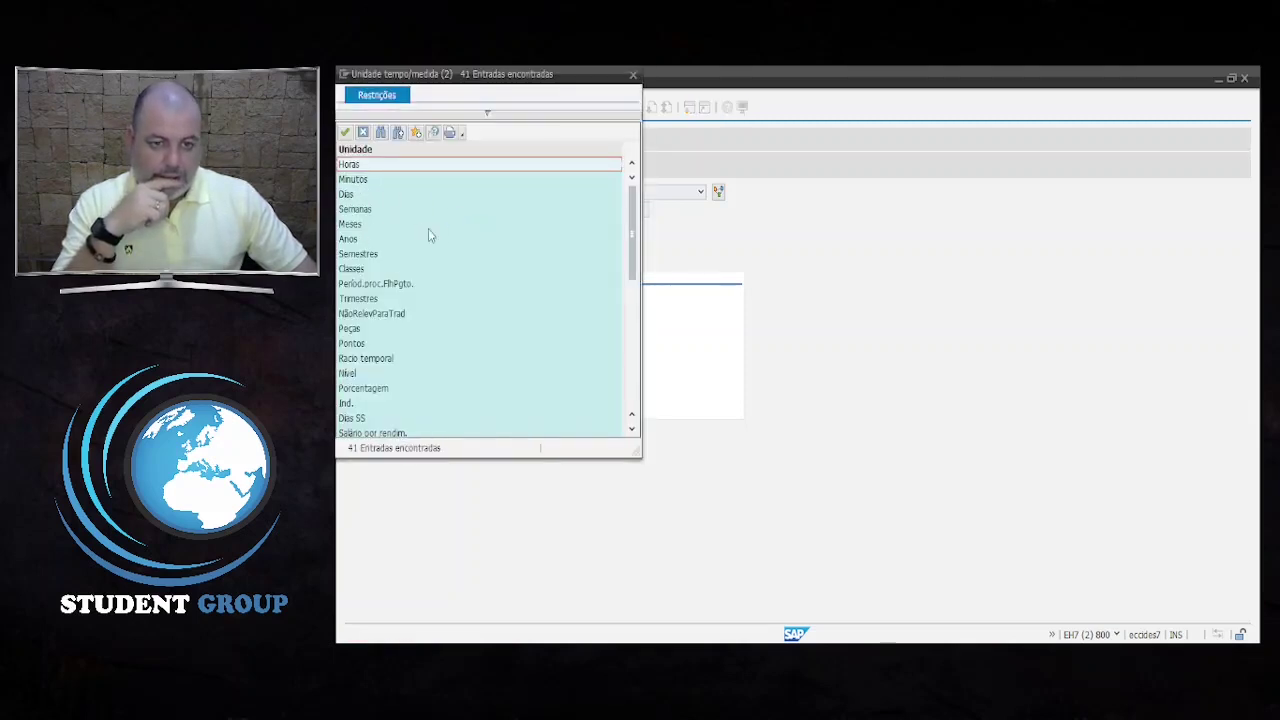
{"action": "left_click_drag", "start_coordinate": [631, 224], "coordinate": [631, 355]}
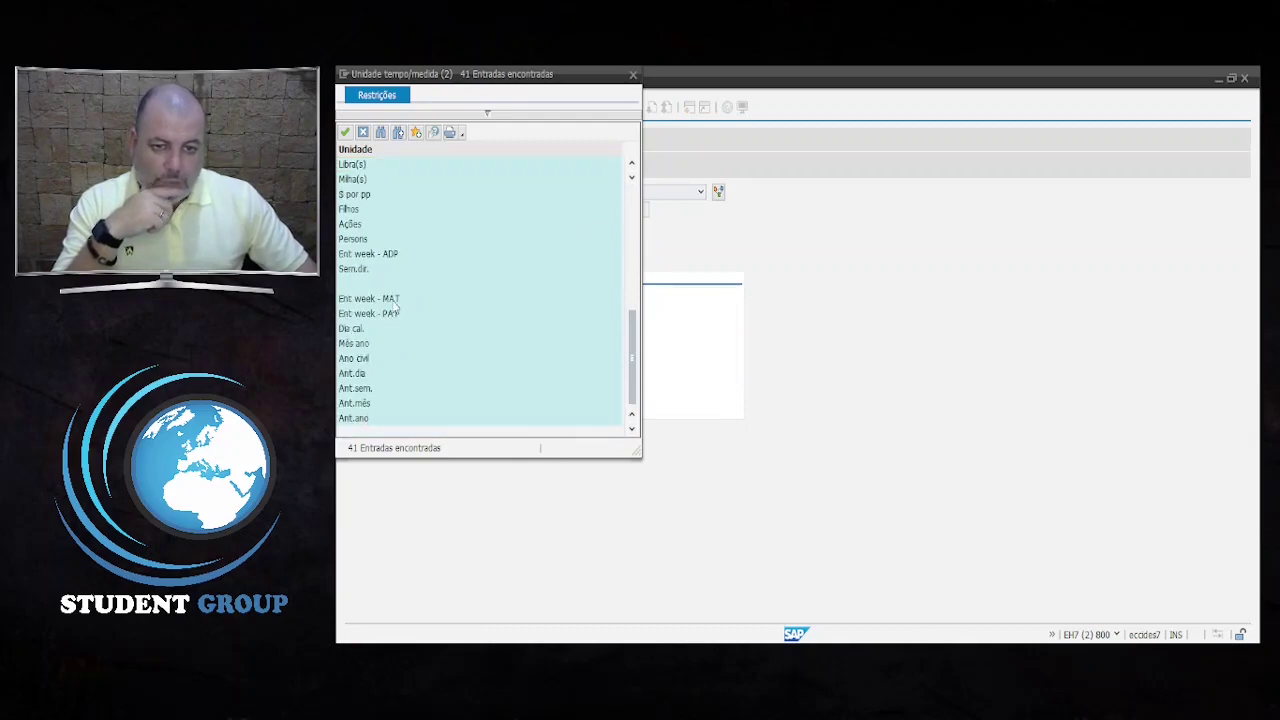
{"action": "double_click", "coordinate": [356, 226]}
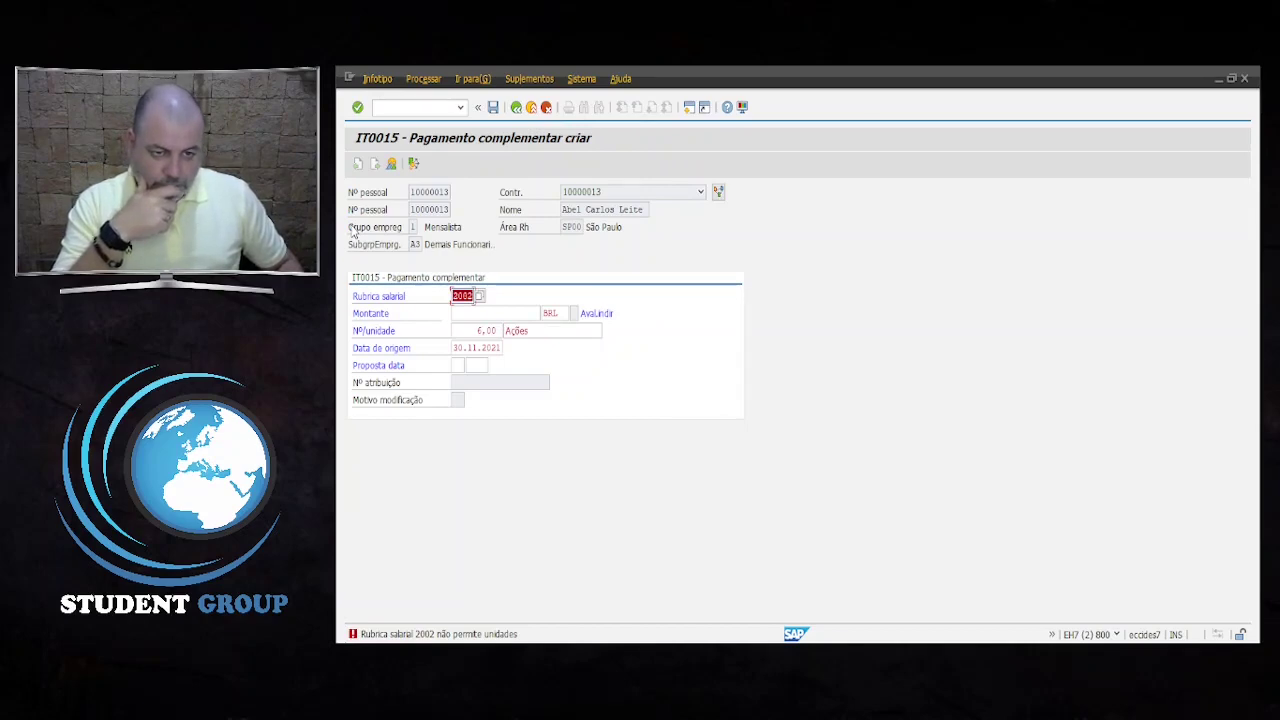
{"action": "key", "text": "Return"}
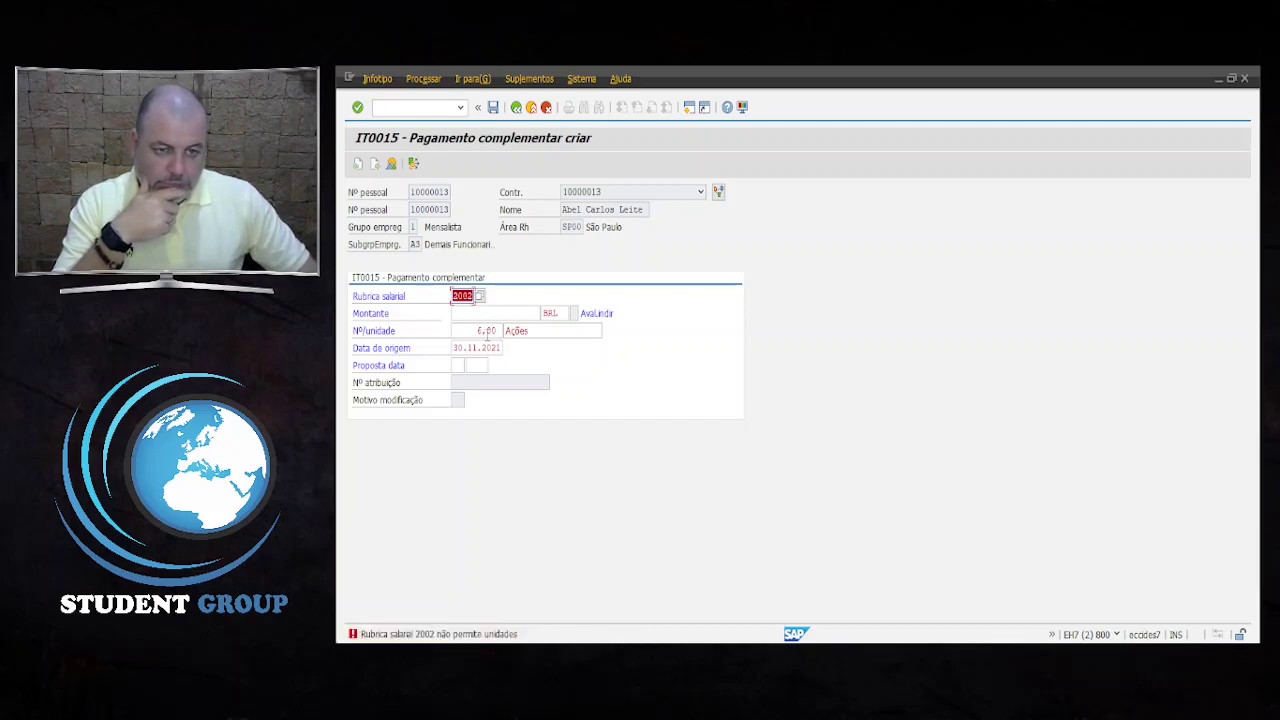
Reselect wage type 2002, Comissão por Cotas, from the list of wage types allowed for infotype 0015.
{"action": "left_click_drag", "start_coordinate": [476, 330], "coordinate": [500, 328]}
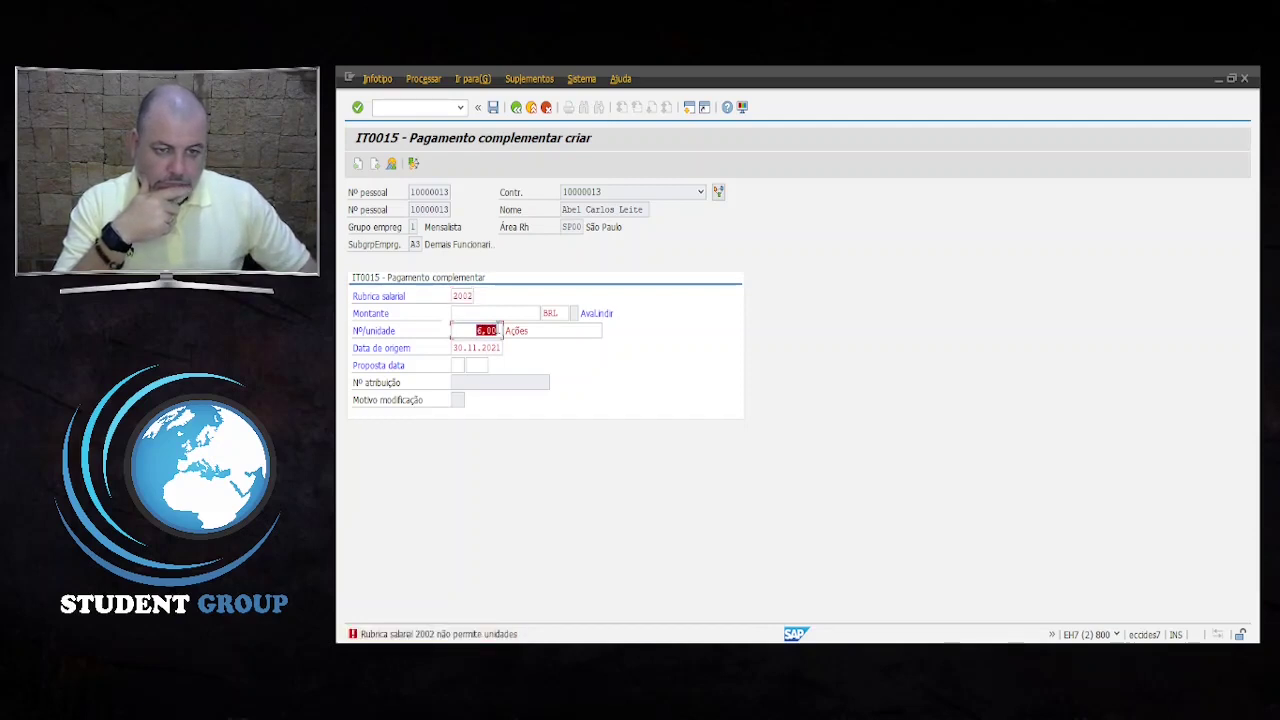
{"action": "left_click", "coordinate": [460, 295]}
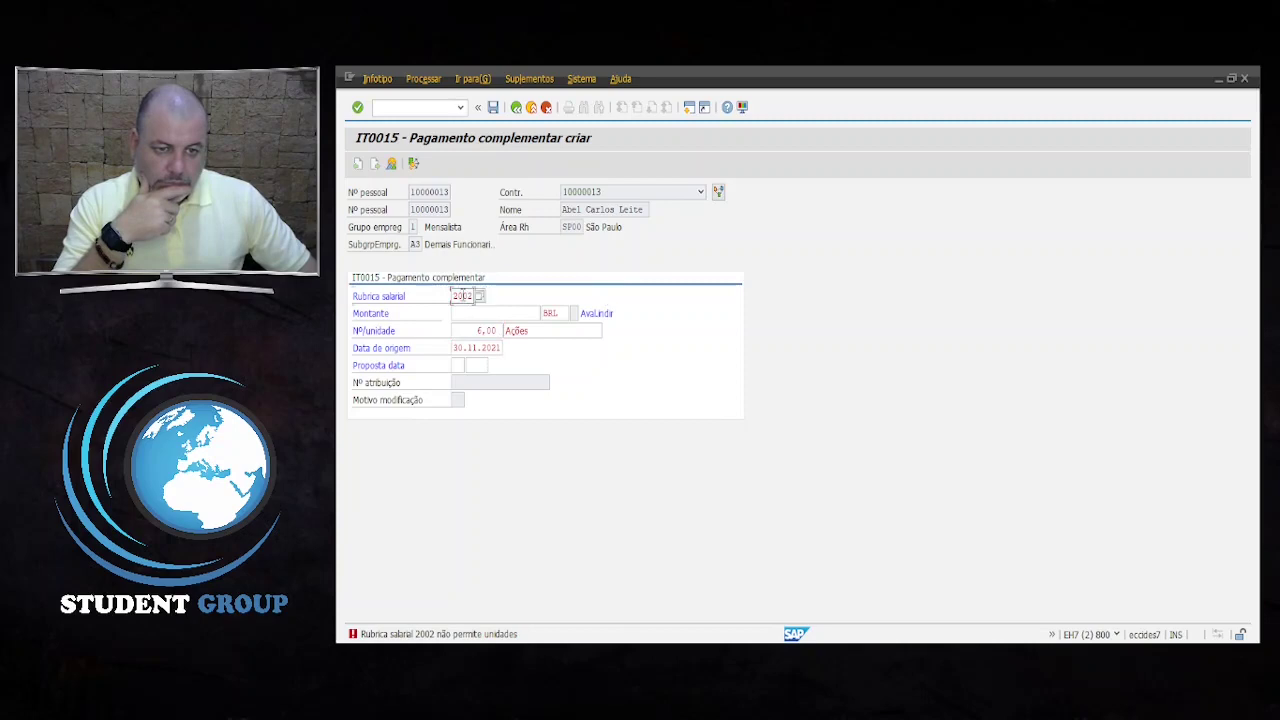
{"action": "left_click", "coordinate": [480, 296]}
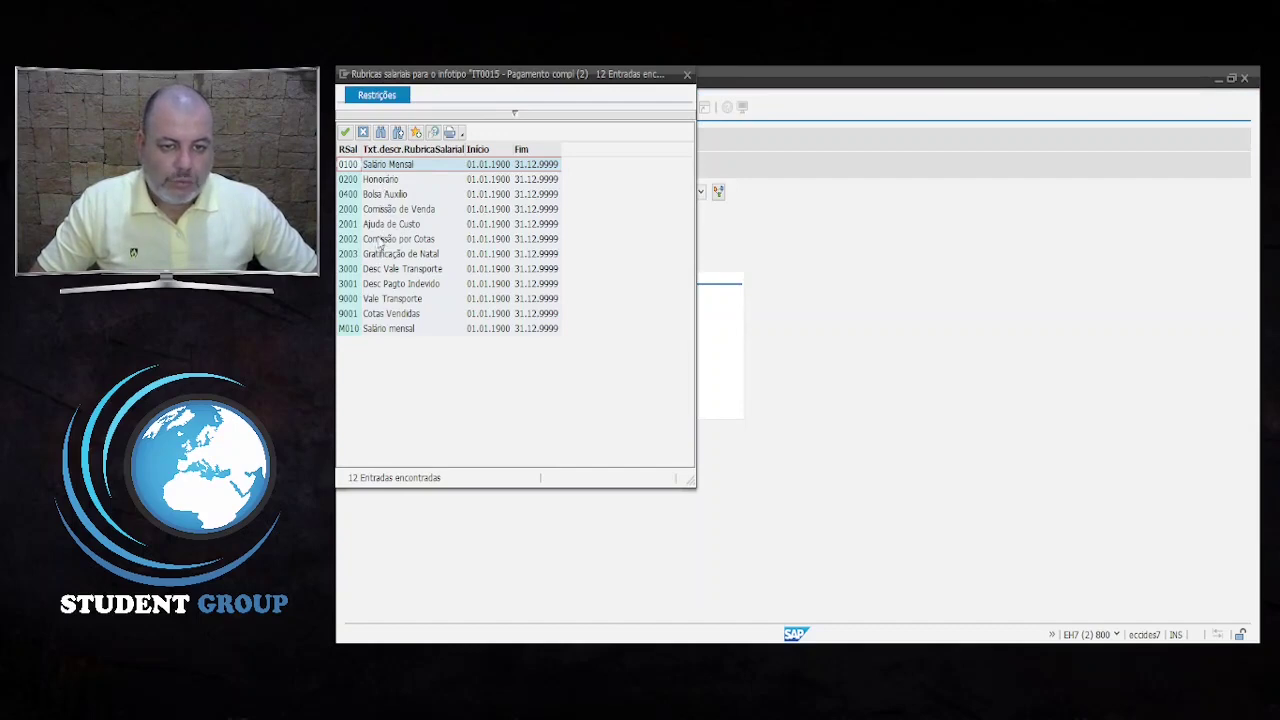
{"action": "double_click", "coordinate": [380, 242]}
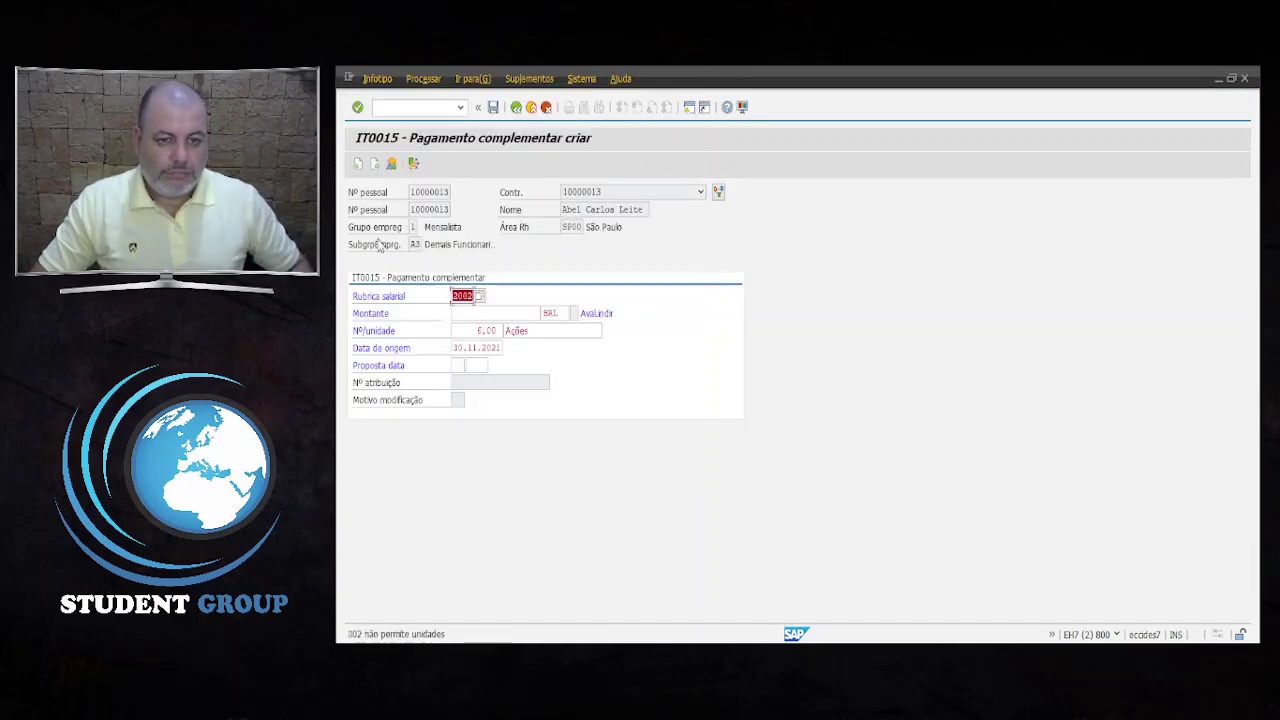
{"action": "key", "text": "Return"}
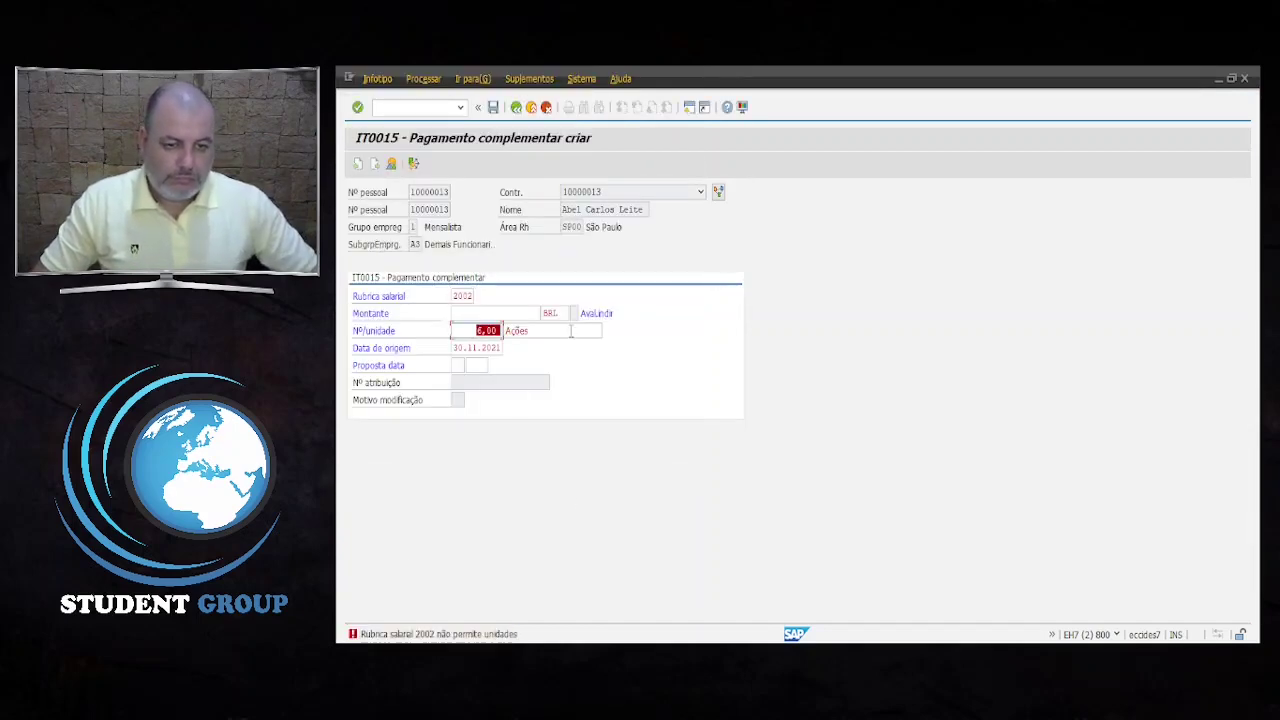
Clear the quantity and the unit from the Comissão por Cotas payment and check the entry again.
{"action": "key", "text": "Delete"}
{"action": "key", "text": "Return"}
{"action": "key", "text": "Return"}
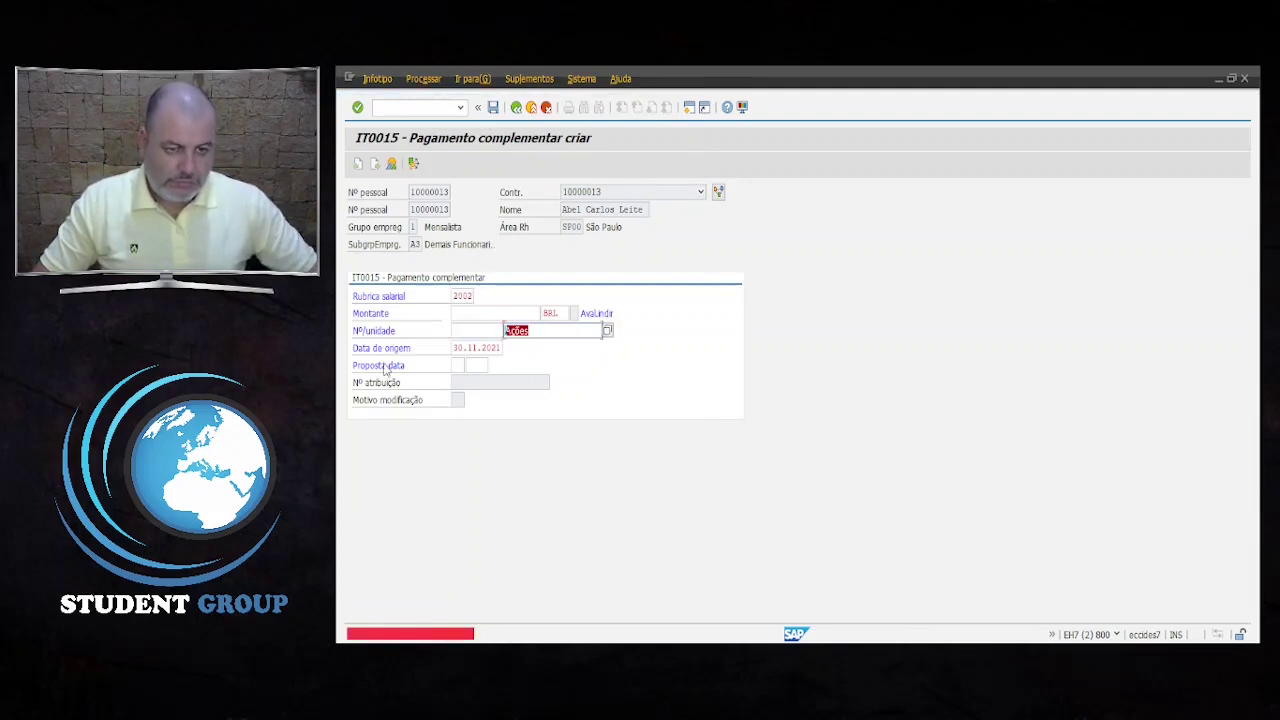
{"action": "key", "text": "Delete"}
{"action": "key", "text": "Return"}
{"action": "key", "text": "Return"}
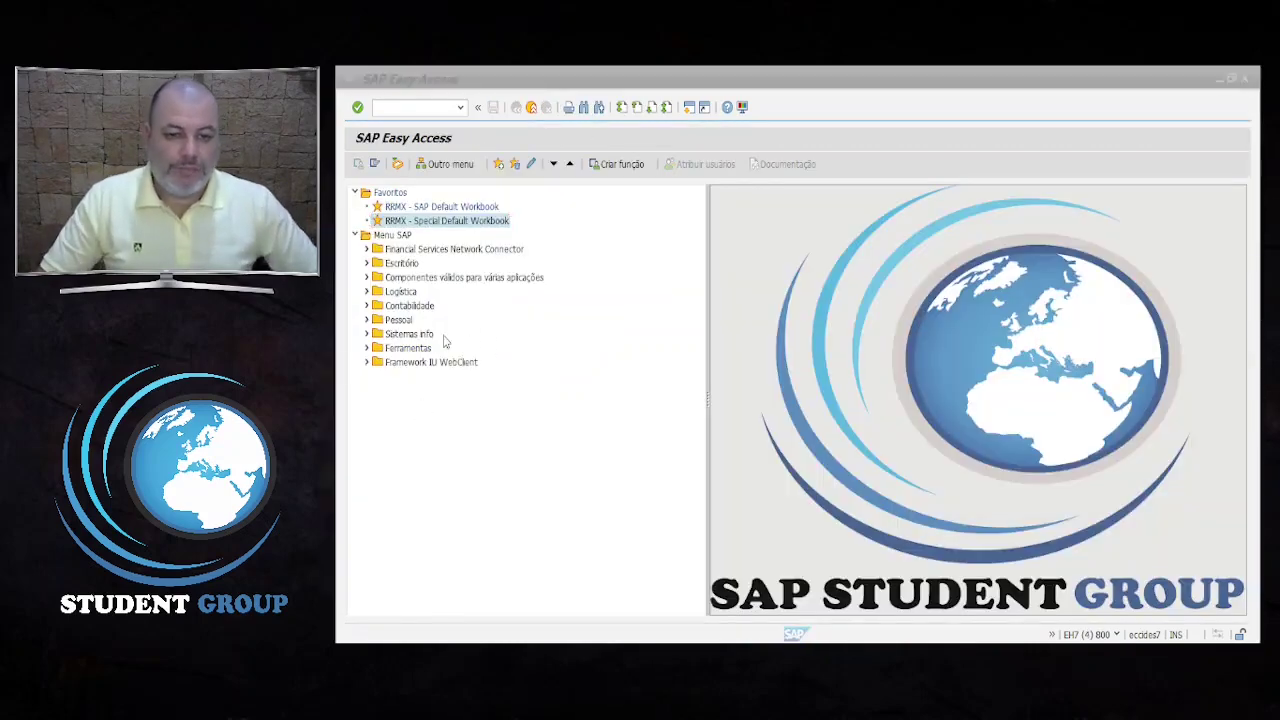
Open HR master data maintenance in the new SAP session and enter infotype 0015 for the employee.
{"action": "left_click", "coordinate": [437, 110]}
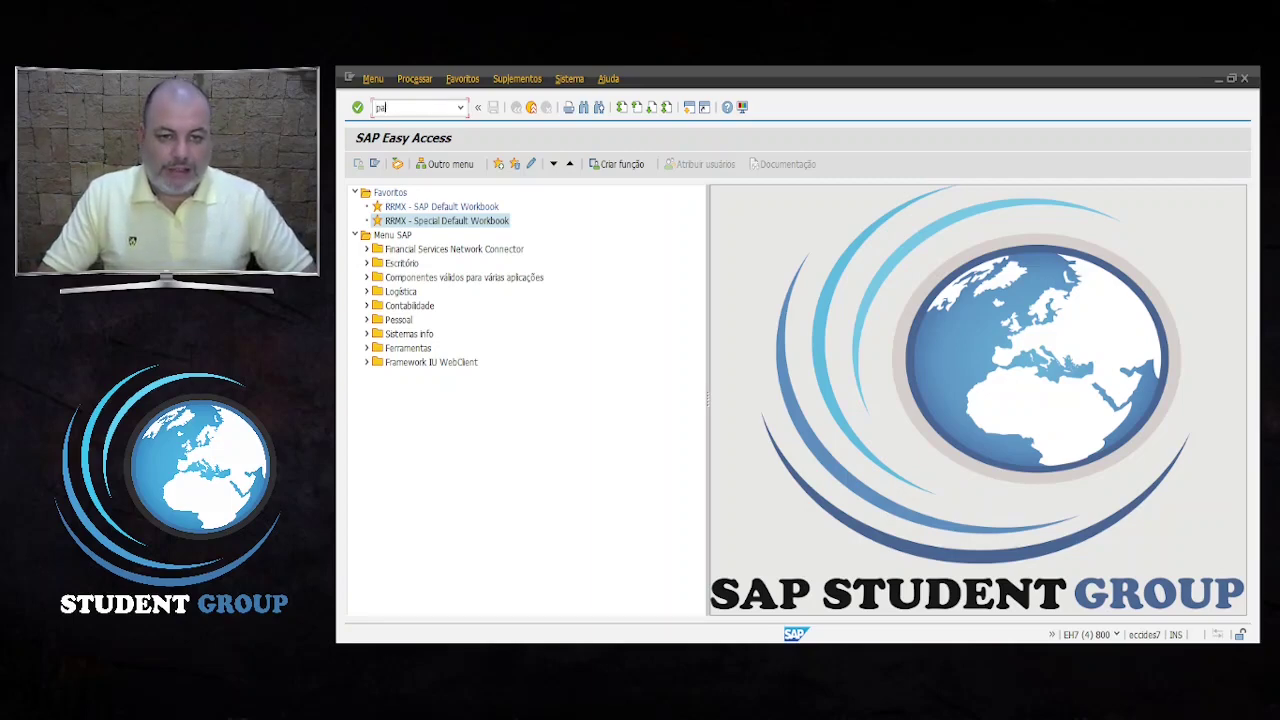
{"action": "type", "text": "0"}
{"action": "key", "text": "Return"}
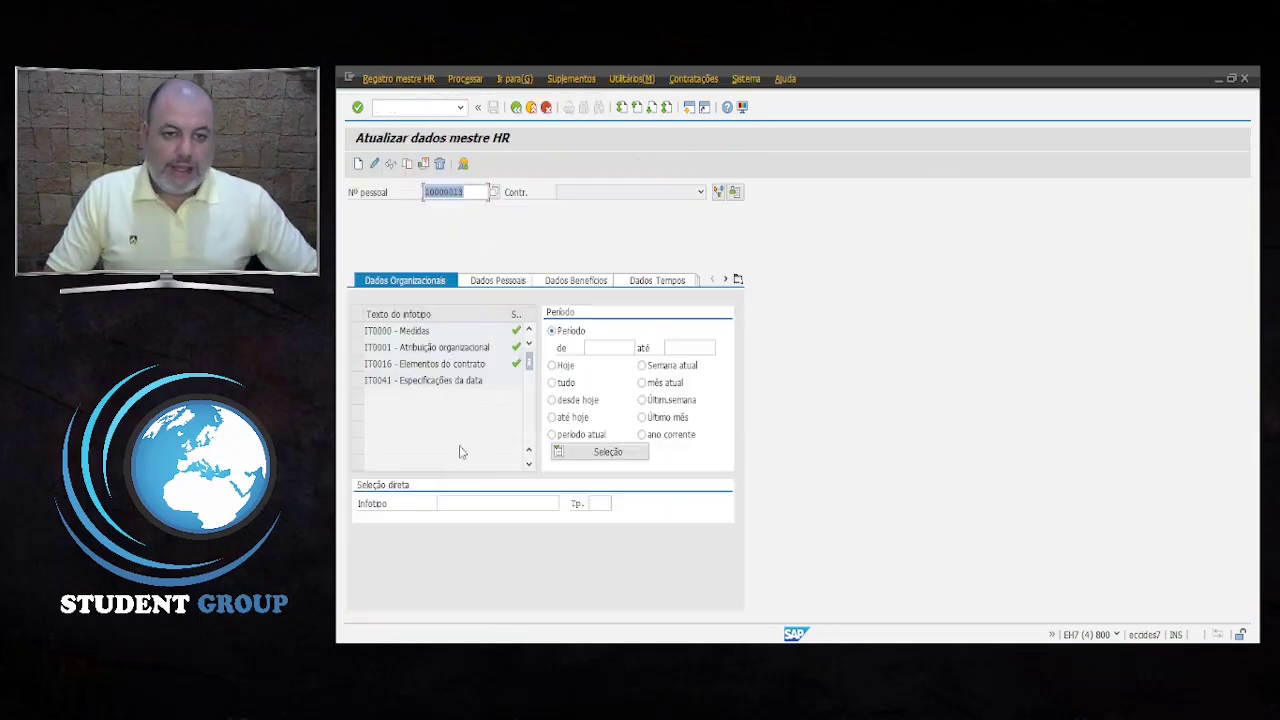
{"action": "left_click", "coordinate": [471, 504]}
{"action": "type", "text": "0015"}
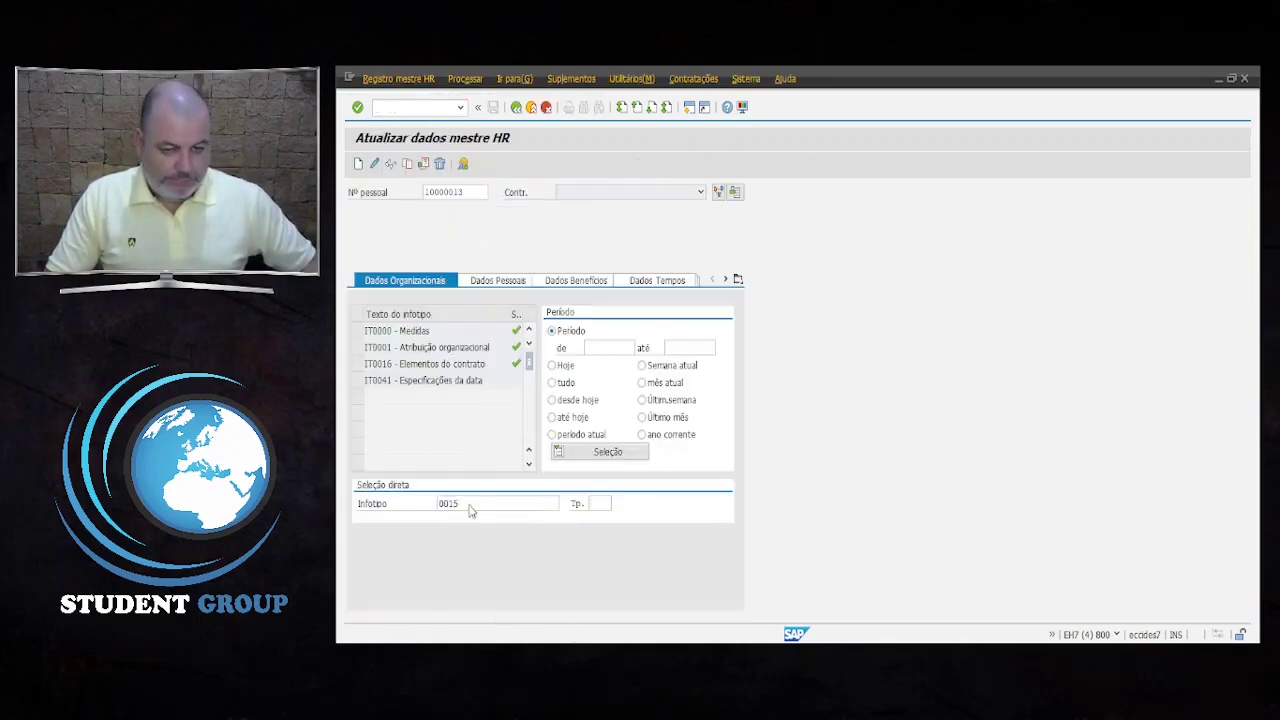
{"action": "key", "text": "Return"}
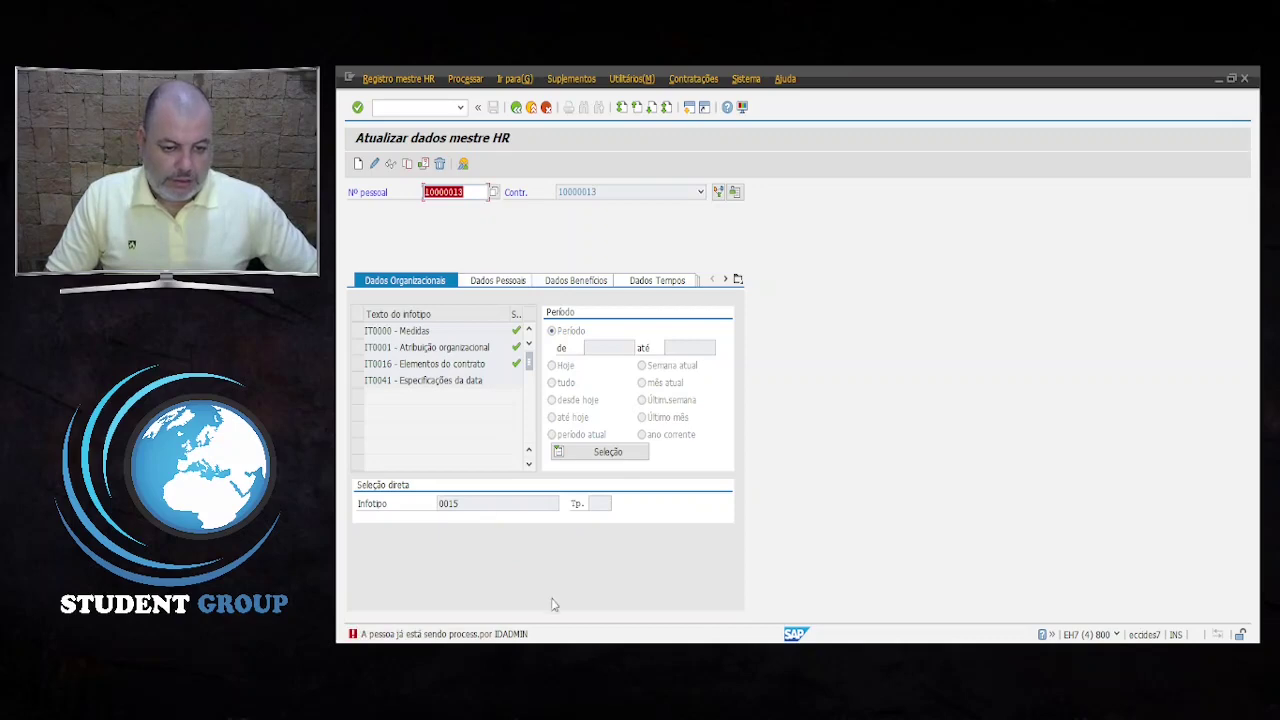
Leave HR master data maintenance in the new SAP session and return to the session creating the IT0015 payment.
{"action": "left_click", "coordinate": [800, 655]}
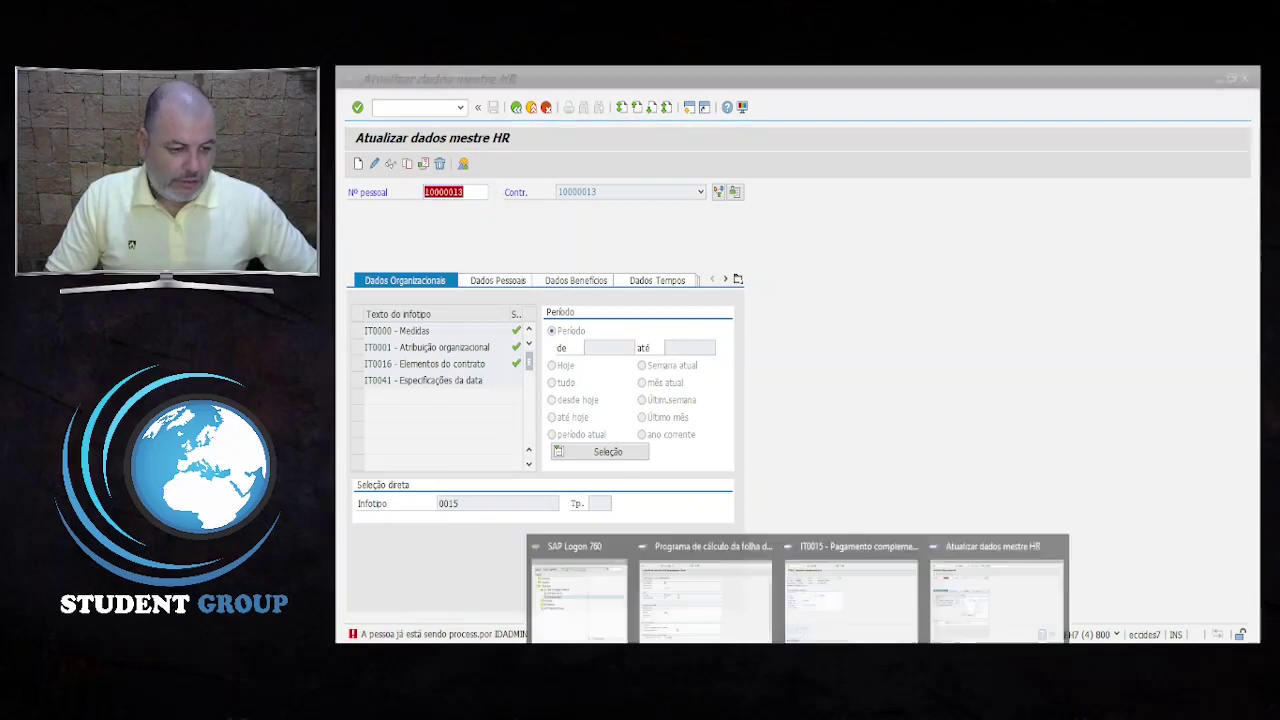
{"action": "left_click", "coordinate": [975, 606]}
{"action": "key", "text": "F3"}
{"action": "left_click", "coordinate": [808, 655]}
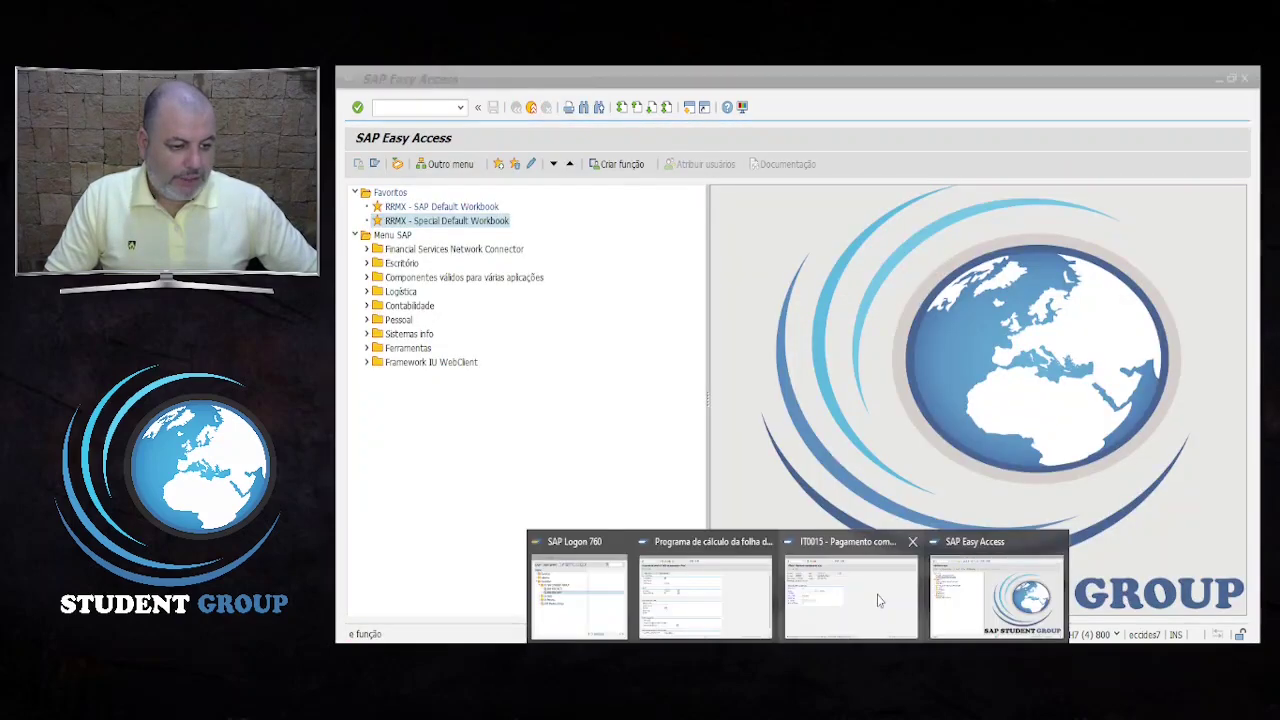
{"action": "left_click", "coordinate": [878, 600]}
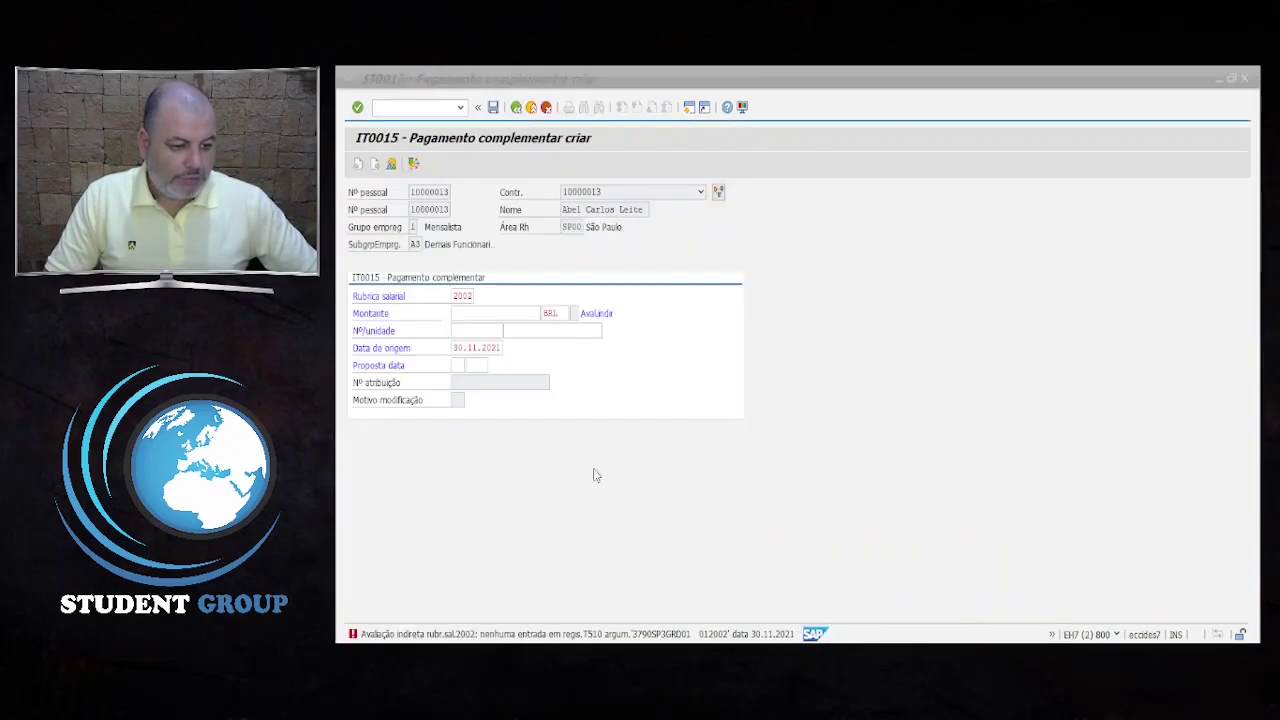
Change the payment's wage type to 9001, Cotas Vendidas, from the list of wage types allowed for infotype 0015.
{"action": "left_click", "coordinate": [472, 296]}
{"action": "left_click", "coordinate": [481, 297]}
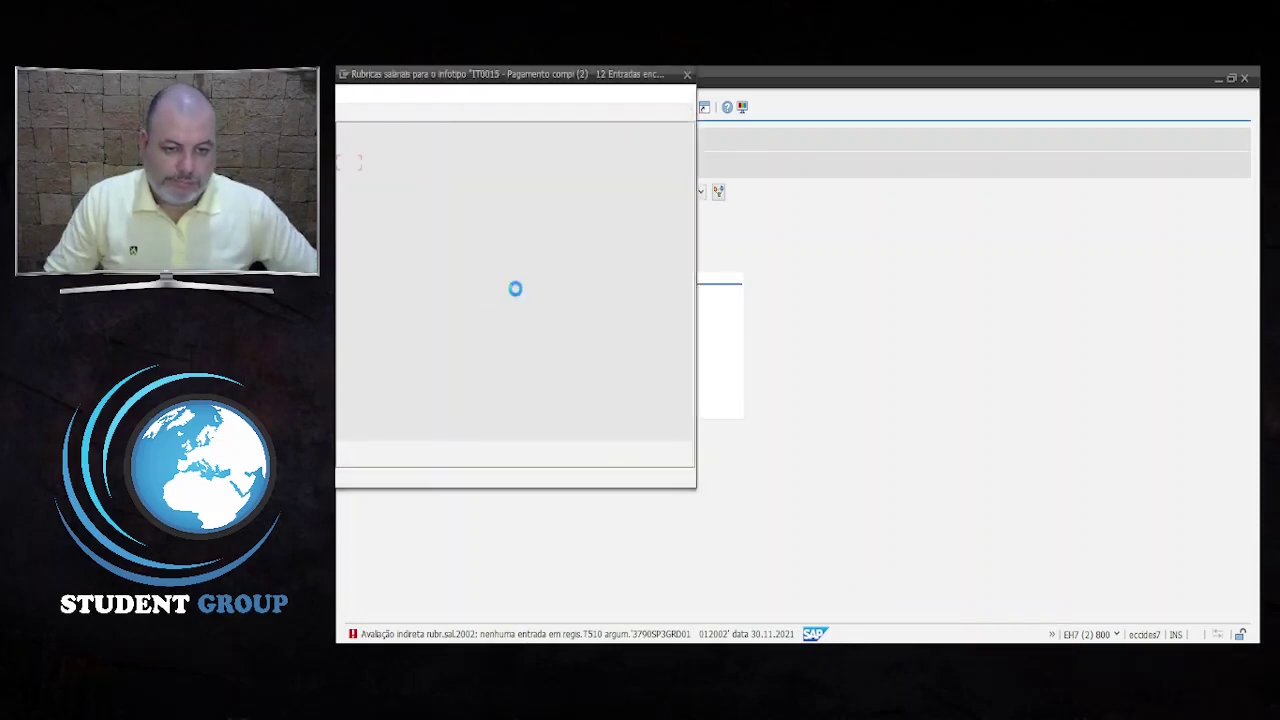
{"action": "left_click", "coordinate": [425, 318]}
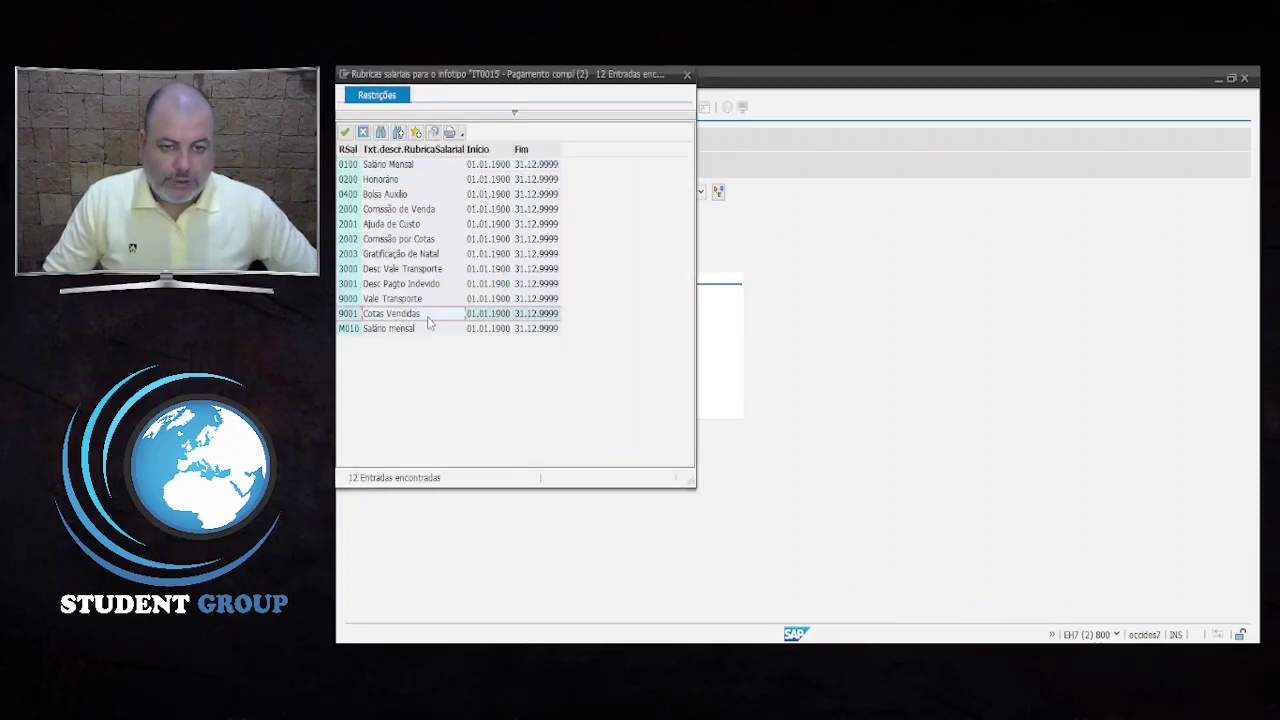
{"action": "double_click", "coordinate": [406, 316]}
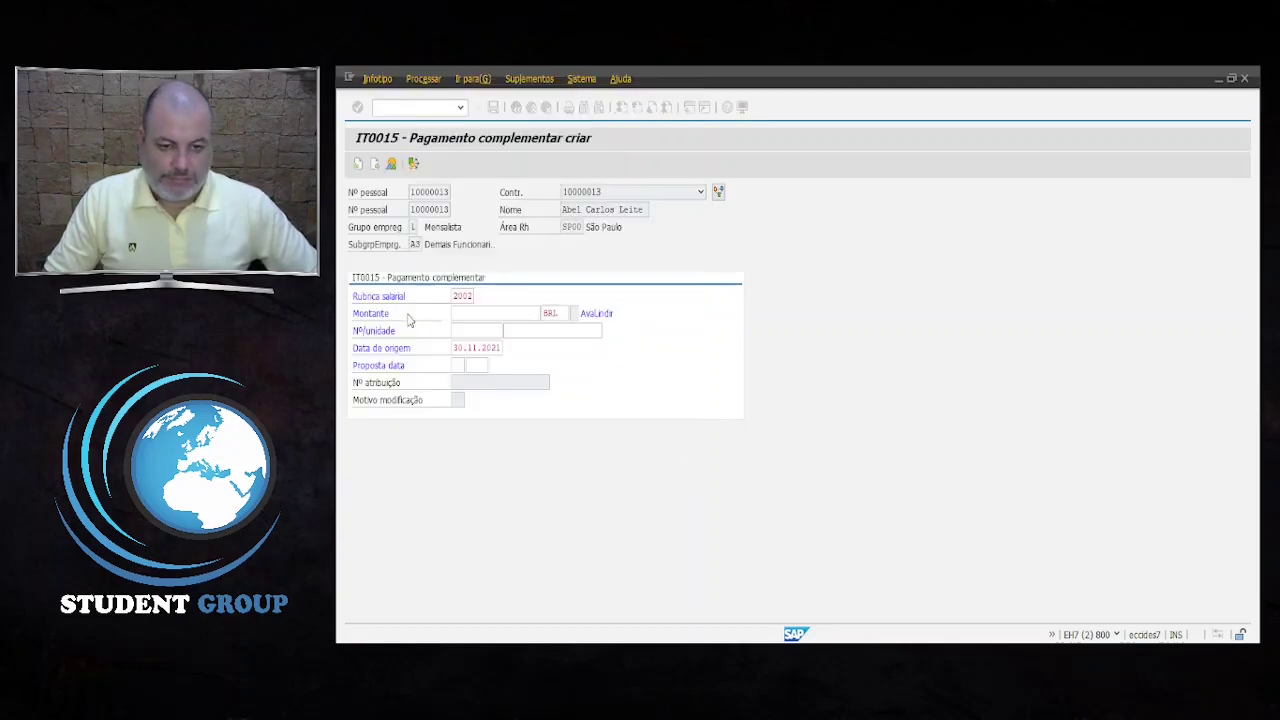
Set the Cotas Vendidas quantity to 6, check the entry with its unit, and save the IT0015 record.
{"action": "left_click", "coordinate": [488, 331]}
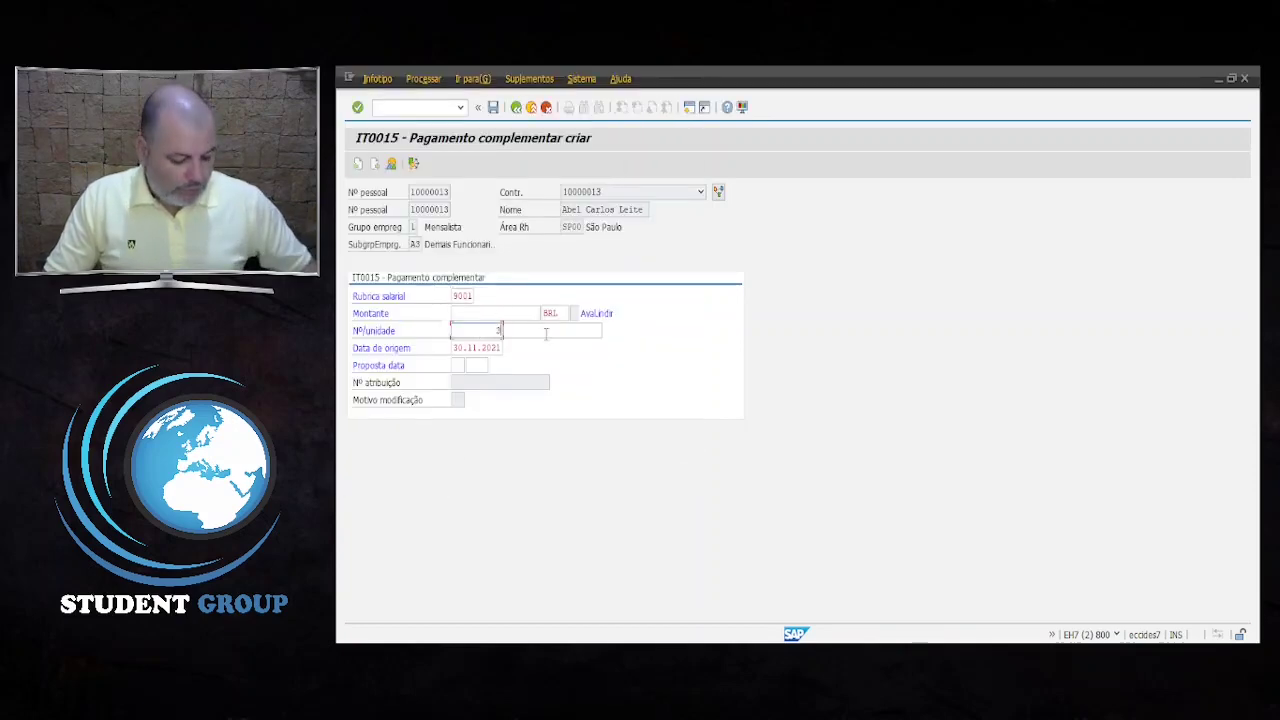
{"action": "key", "text": "BackSpace"}
{"action": "type", "text": "6"}
{"action": "key", "text": "Return"}
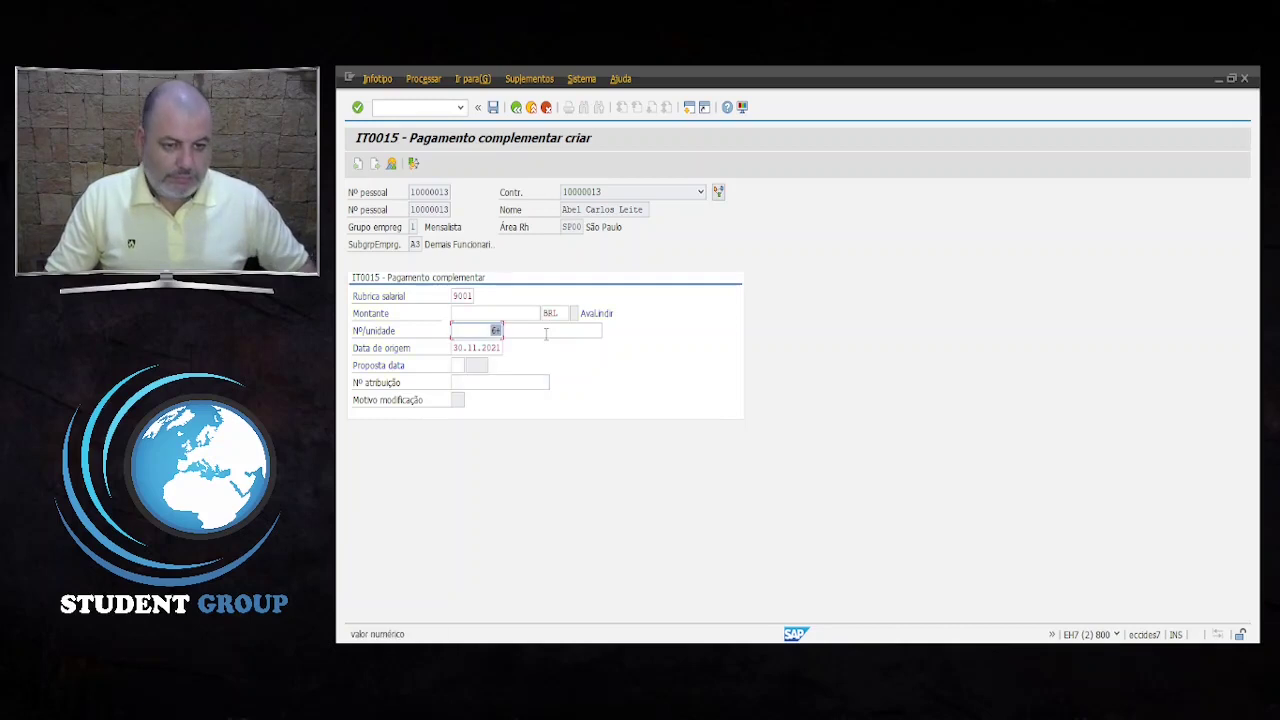
{"action": "key", "text": "Return"}
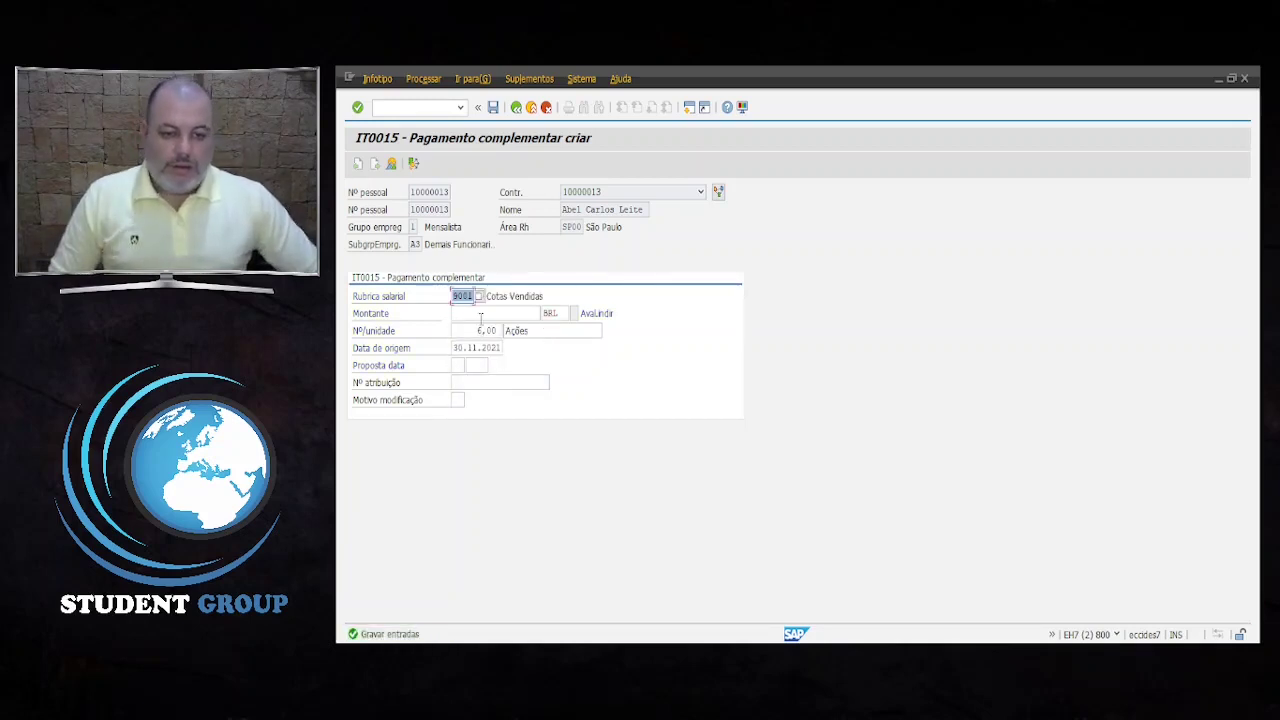
{"action": "left_click_drag", "start_coordinate": [473, 328], "coordinate": [528, 335]}
{"action": "left_click", "coordinate": [530, 316]}
{"action": "left_click", "coordinate": [540, 328]}
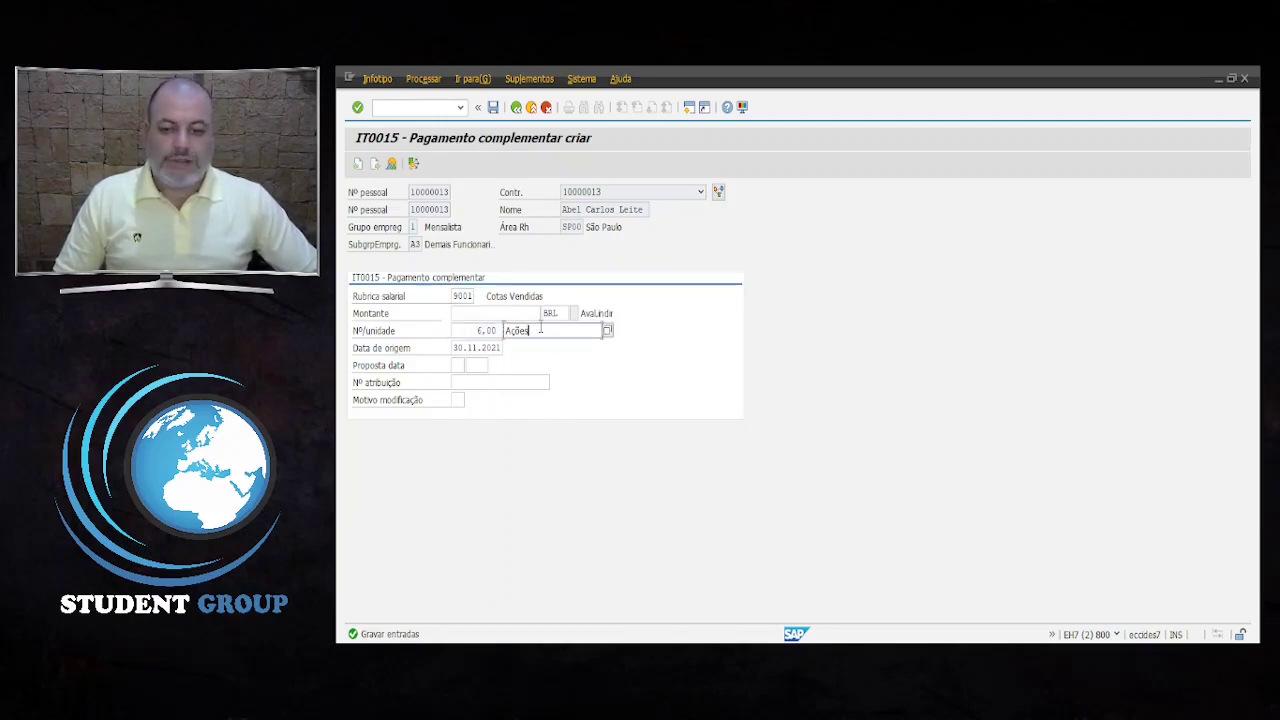
{"action": "left_click", "coordinate": [494, 110]}
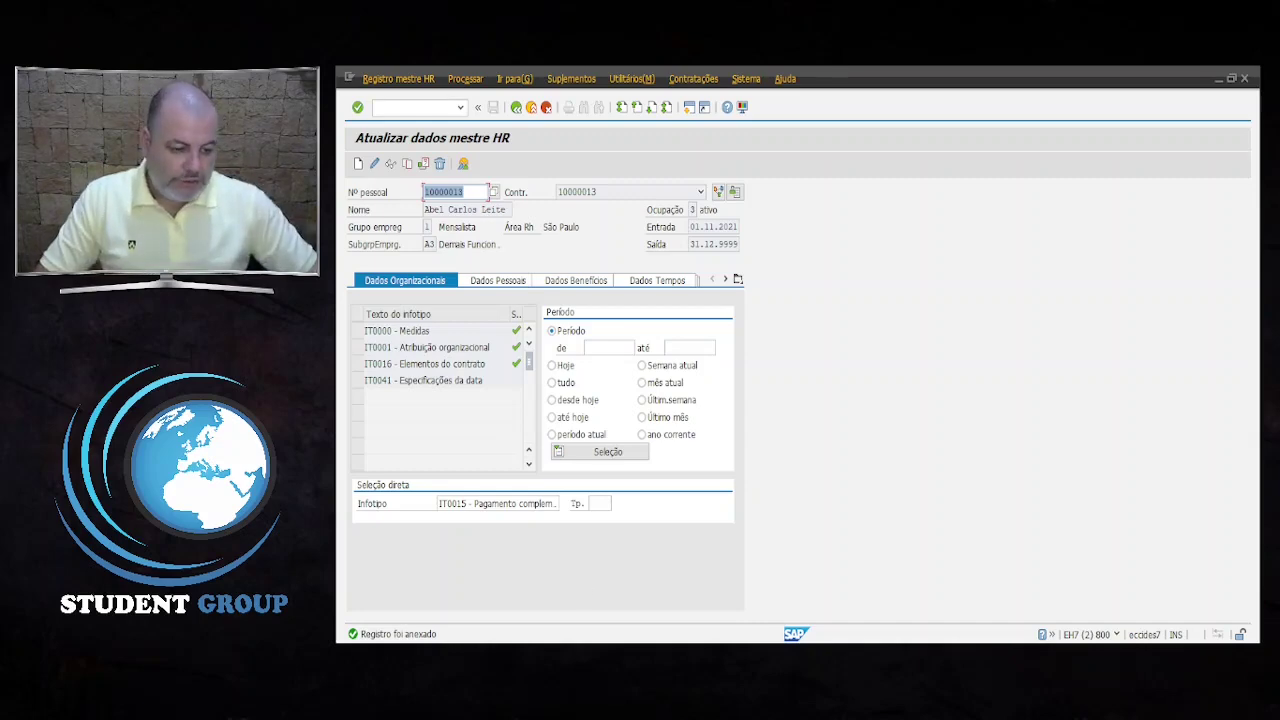
Switch to the payroll calculation session, execute the test run for period 11/2021 and display the employee's payslip form.
{"action": "left_click", "coordinate": [735, 615]}
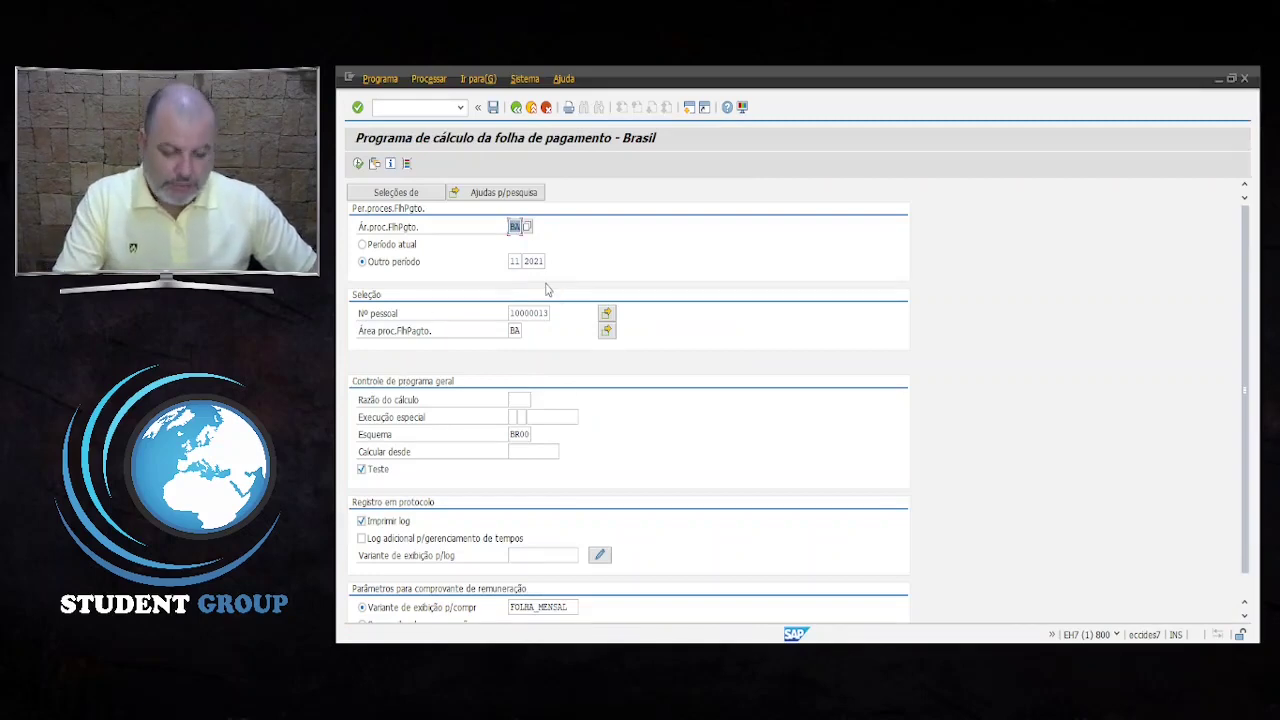
{"action": "key", "text": "F8"}
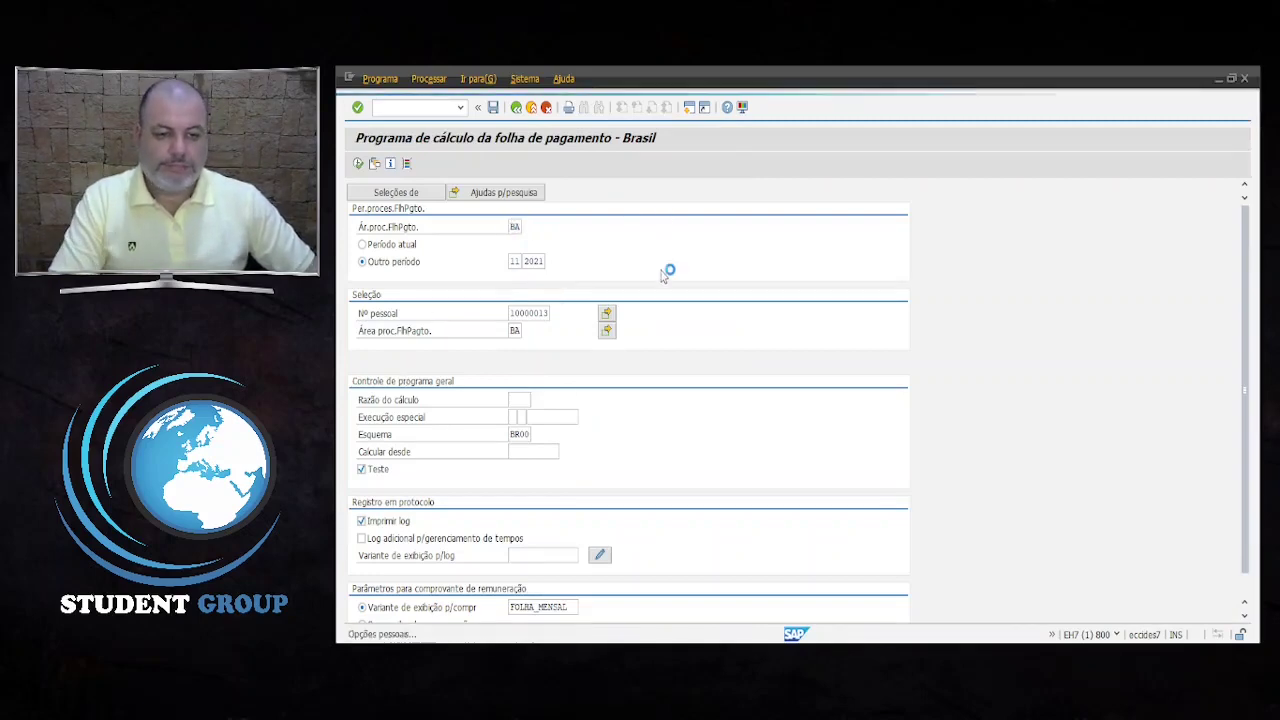
{"action": "left_click", "coordinate": [613, 166]}
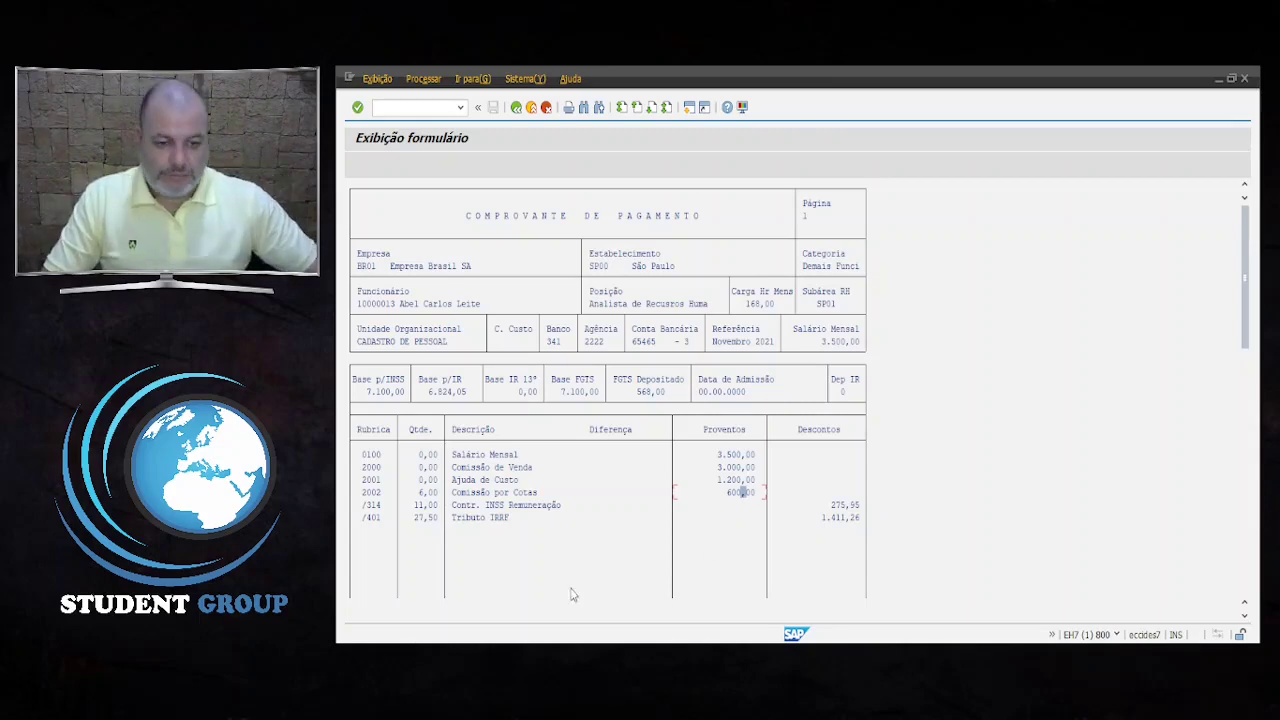
Return to the payroll log tree and expand the correct personnel numbers down to the employee's 11/2021 period.
{"action": "key", "text": "F3"}
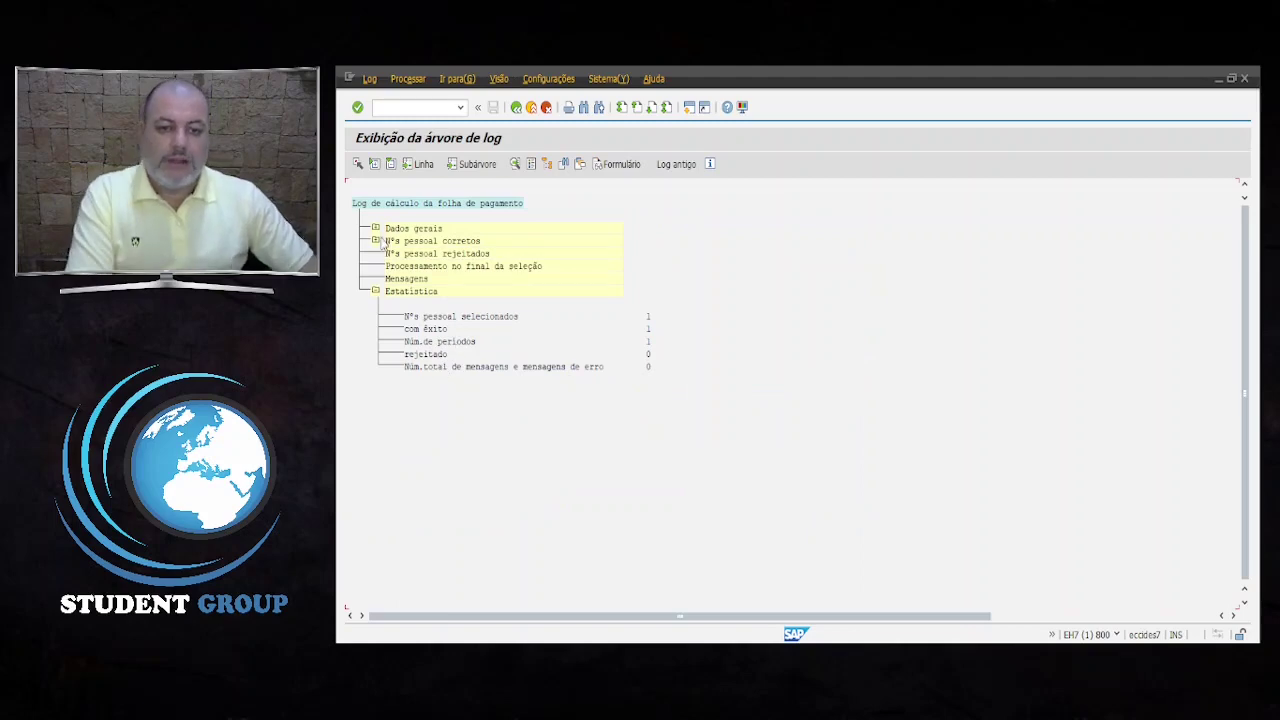
{"action": "double_click", "coordinate": [390, 258]}
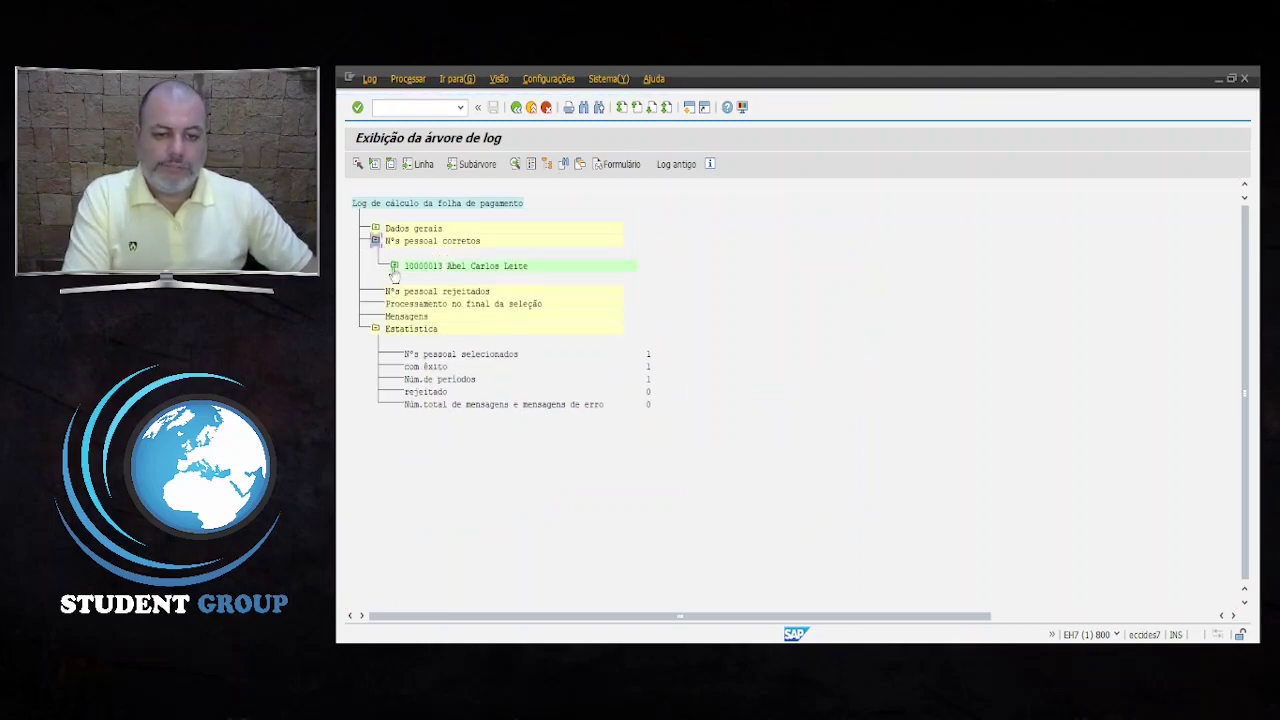
{"action": "left_click", "coordinate": [394, 266]}
{"action": "left_click", "coordinate": [413, 292]}
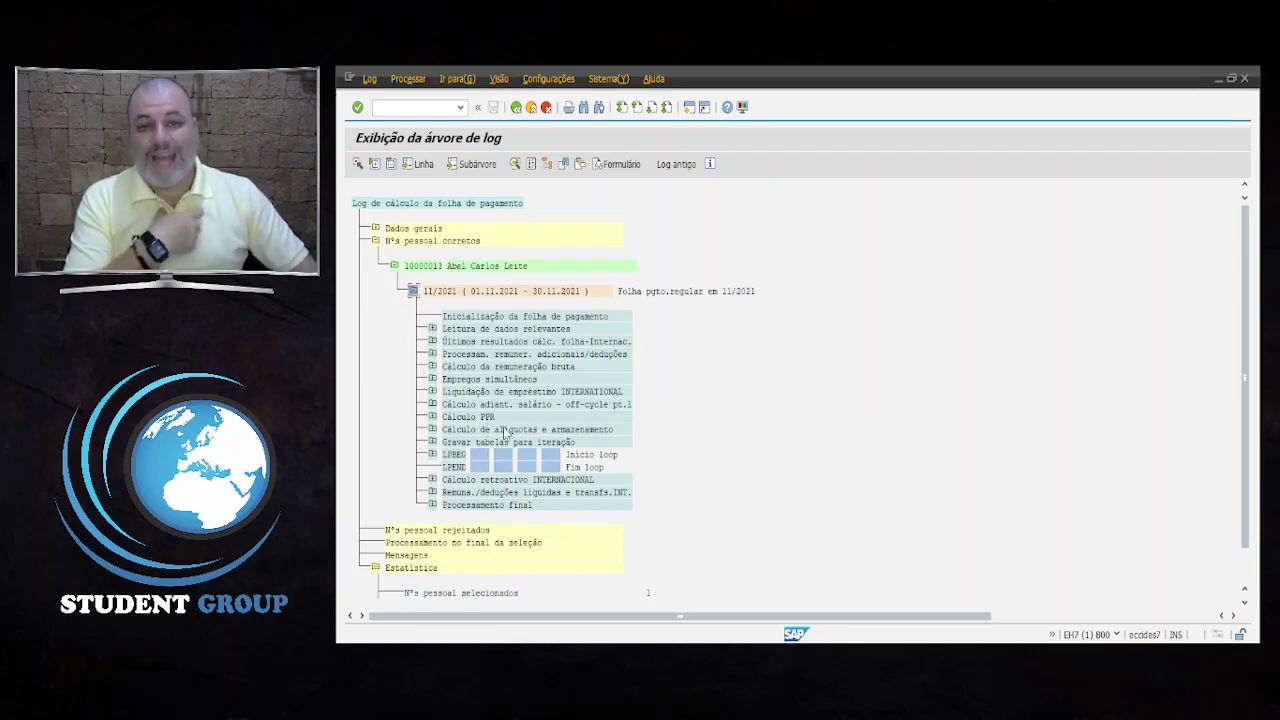
{"action": "left_click", "coordinate": [512, 291]}
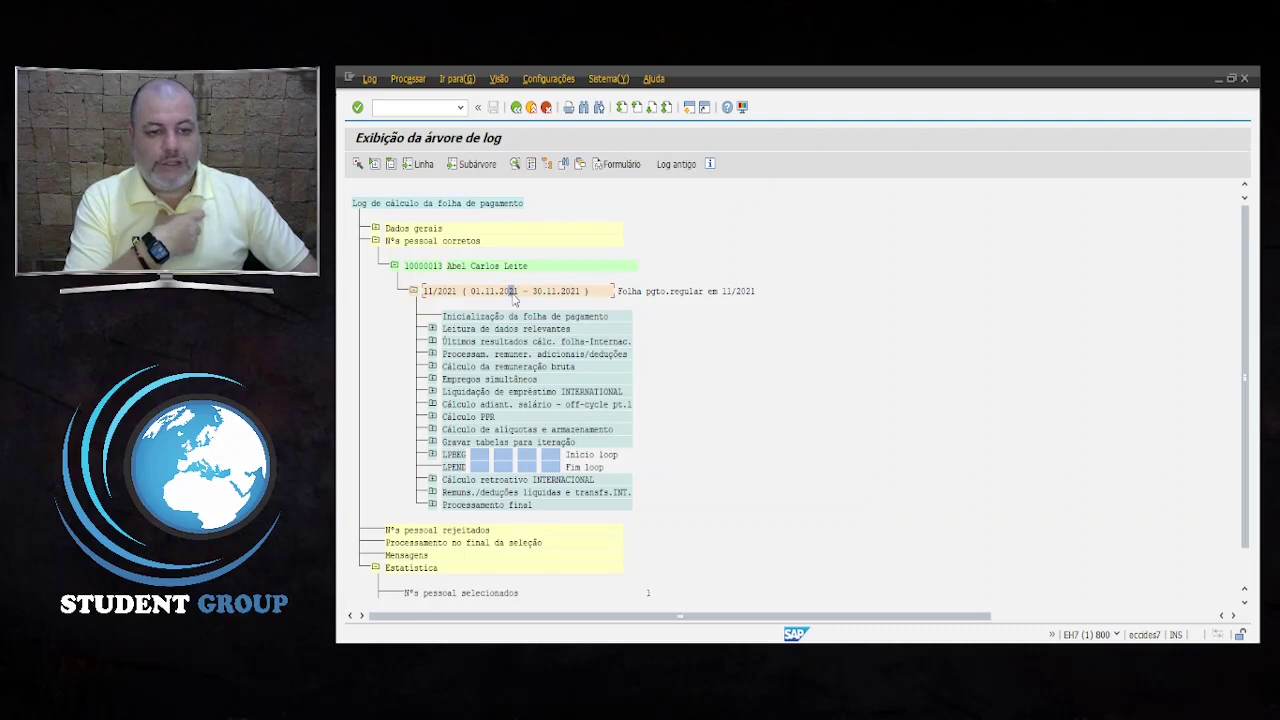
Search the total hierarchy of the payroll log for the rule ZCOM and select its Cálculo de Comissão por Cotas line.
{"action": "left_click", "coordinate": [584, 108]}
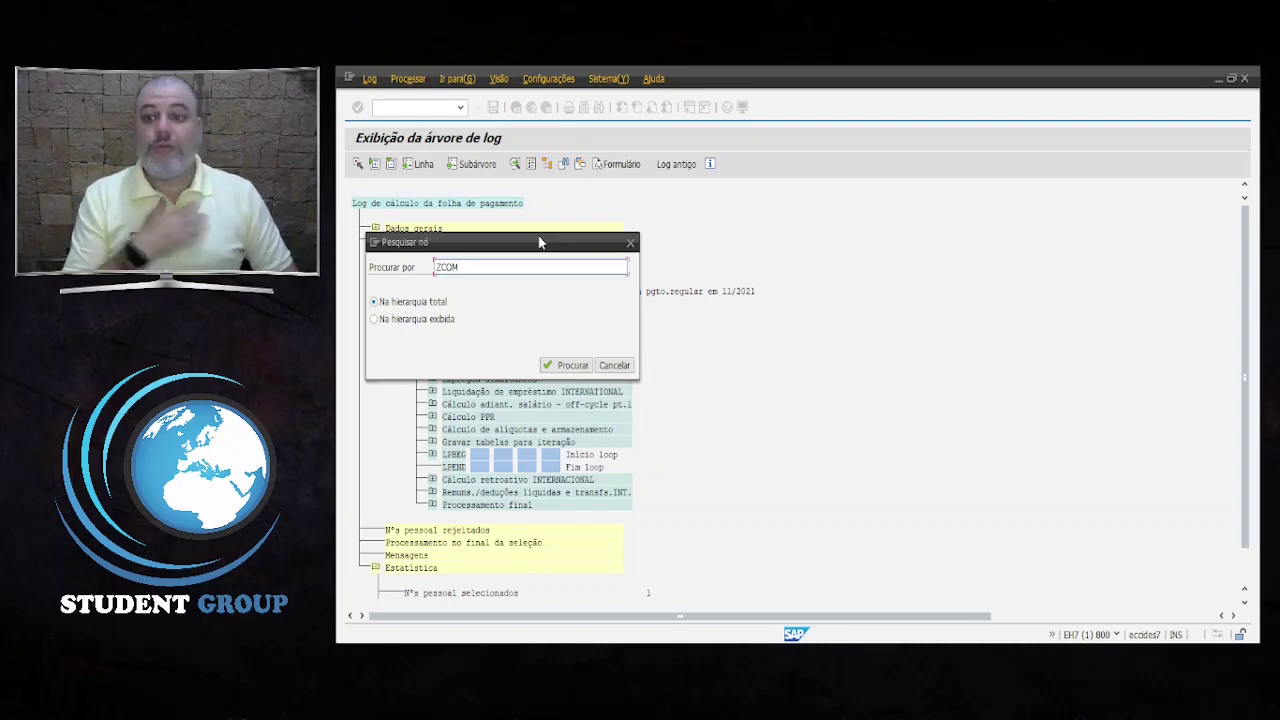
{"action": "key", "text": "Return"}
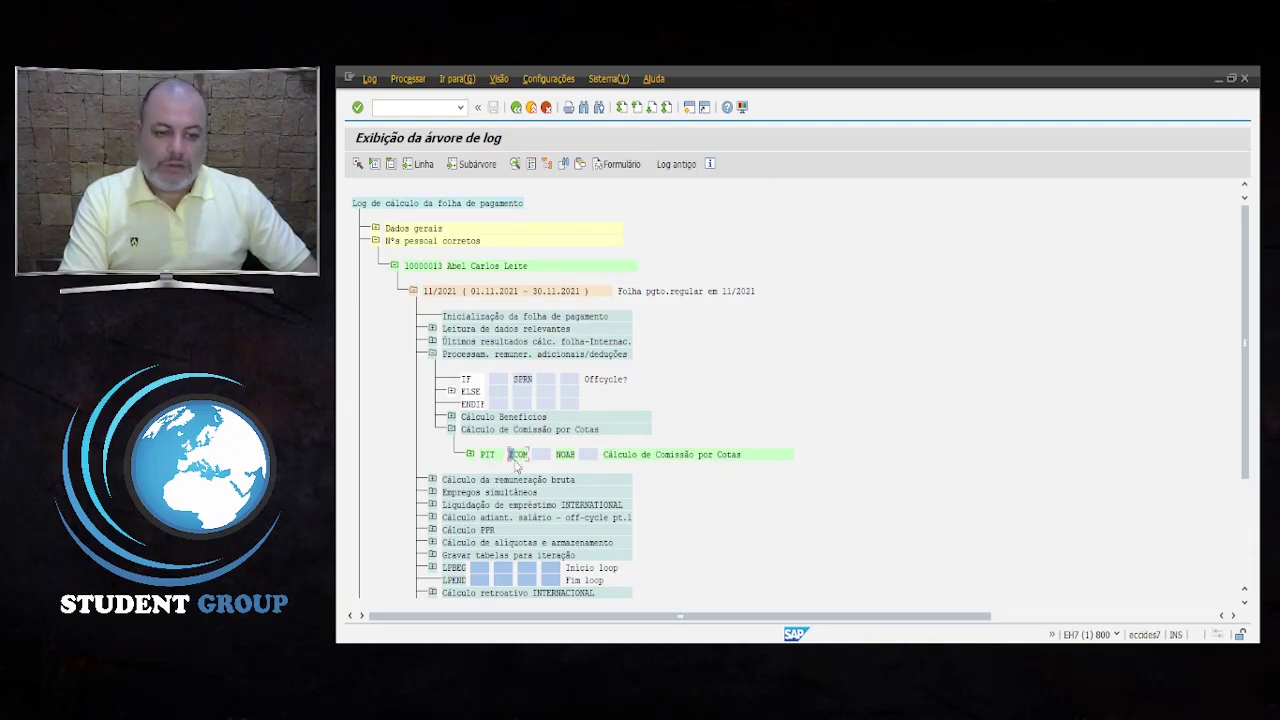
{"action": "left_click", "coordinate": [630, 458]}
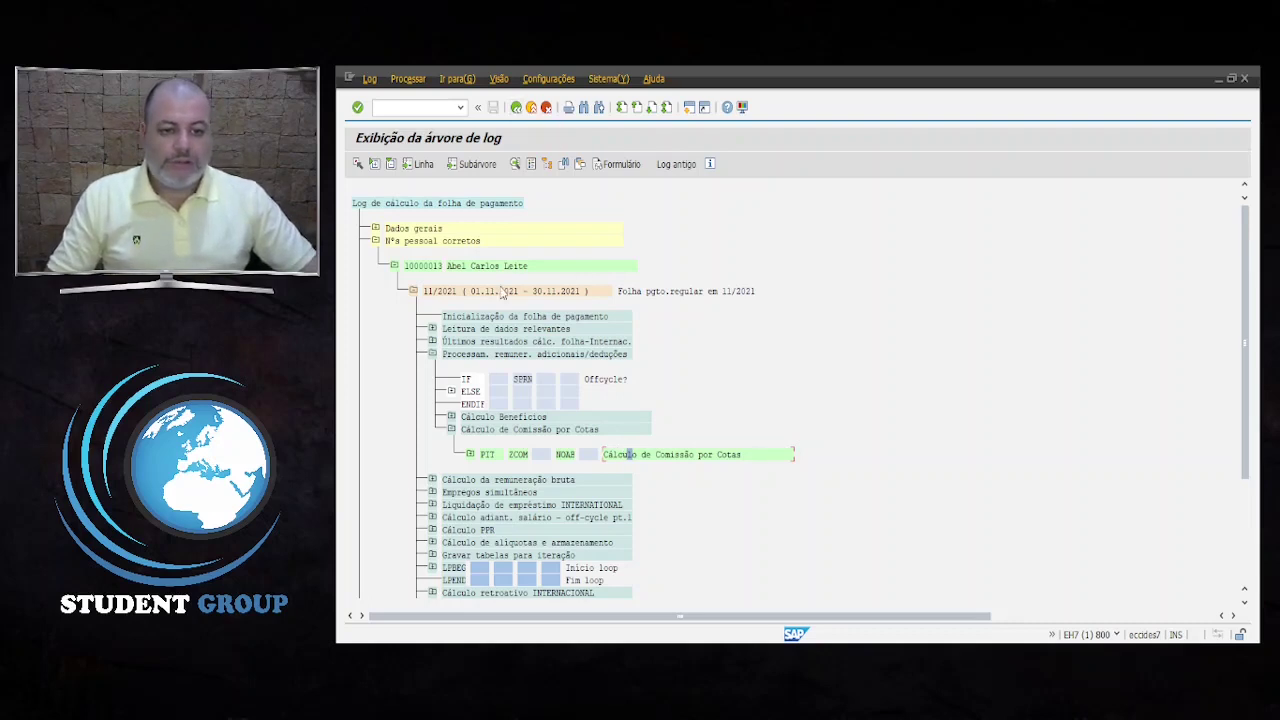
Open the detailed log view of period 11/2021, search it for 2002 and go to the ADDWTI2002 operation.
{"action": "left_click", "coordinate": [506, 291]}
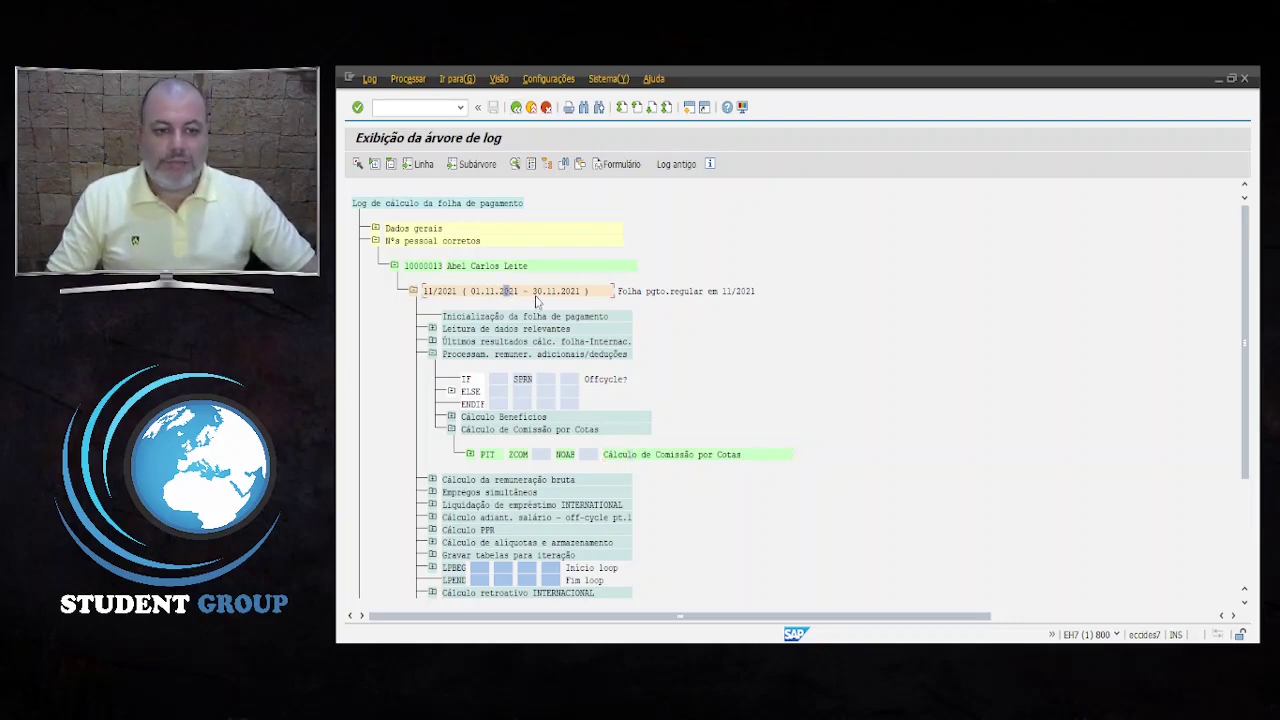
{"action": "left_click", "coordinate": [536, 296]}
{"action": "double_click", "coordinate": [537, 294]}
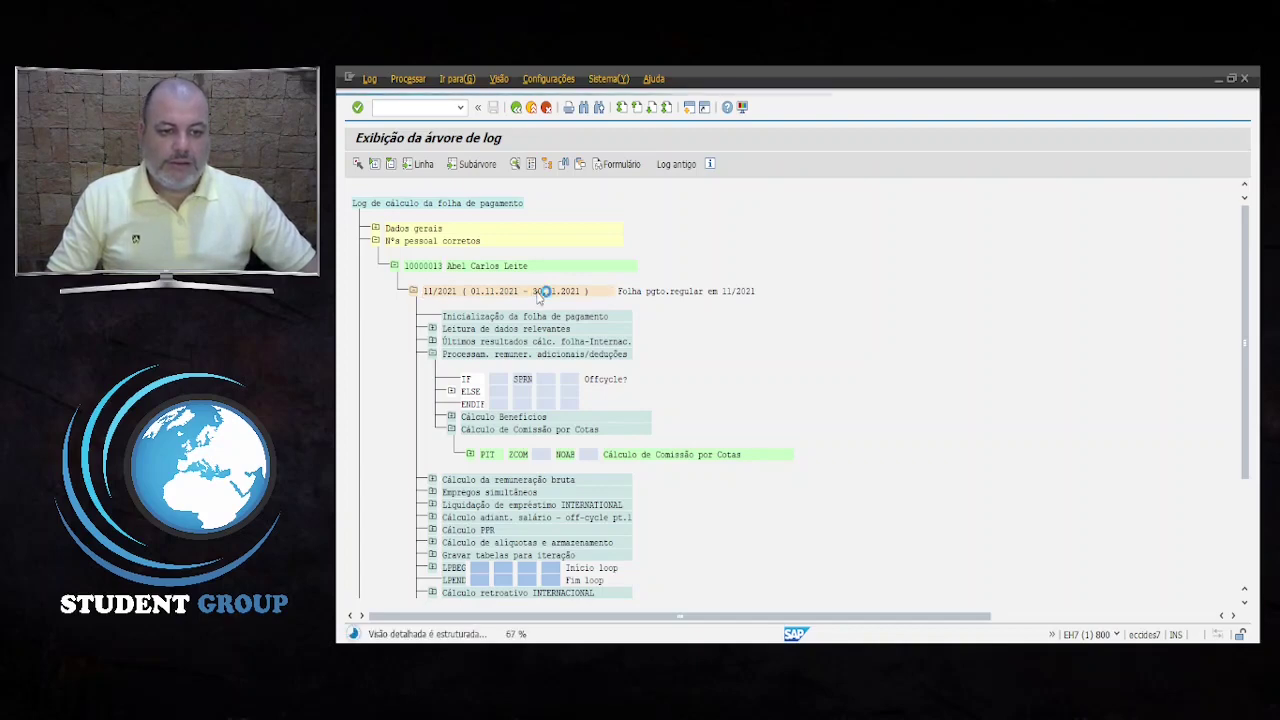
{"action": "left_click", "coordinate": [583, 107]}
{"action": "type", "text": "2002"}
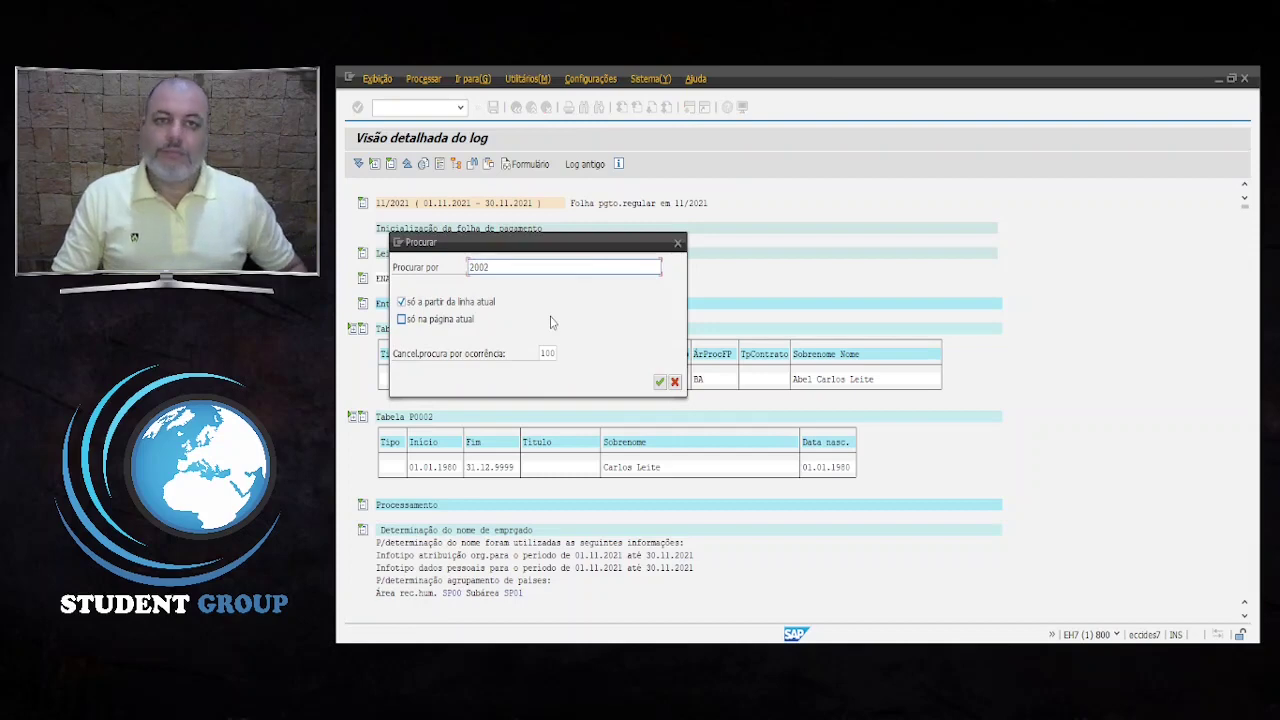
{"action": "key", "text": "Return"}
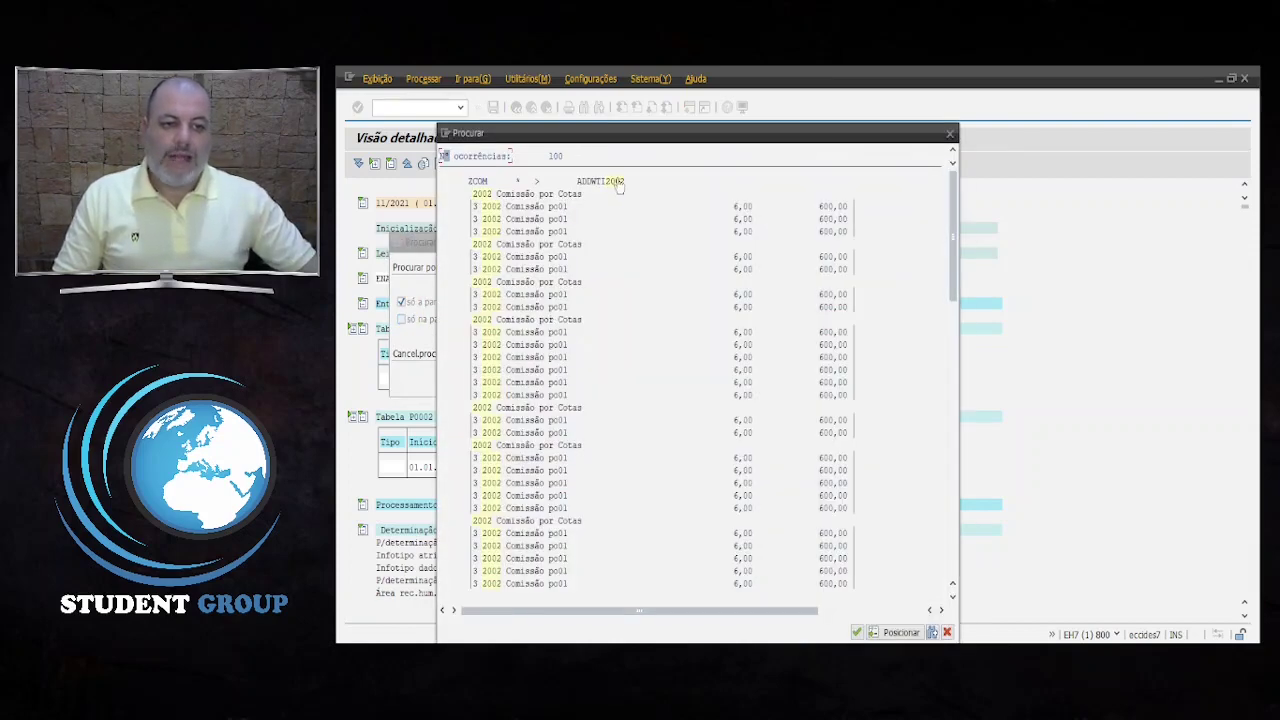
{"action": "double_click", "coordinate": [619, 185]}
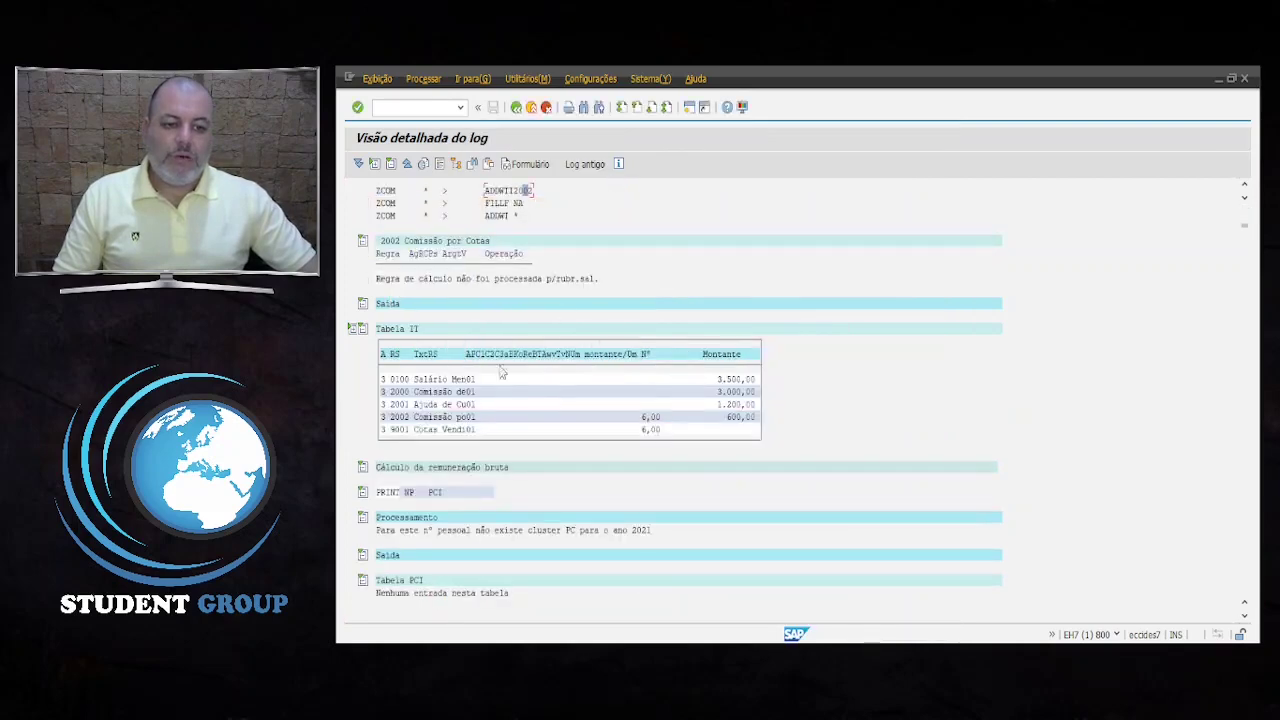
Examine the ZCOM rule operations processed for wage type 9001, Cotas Vendidas, and return to the log tree.
{"action": "scroll", "coordinate": [505, 285], "scroll_direction": "up", "scroll_amount": 3}
{"action": "scroll", "coordinate": [503, 277], "scroll_direction": "up", "scroll_amount": 3}
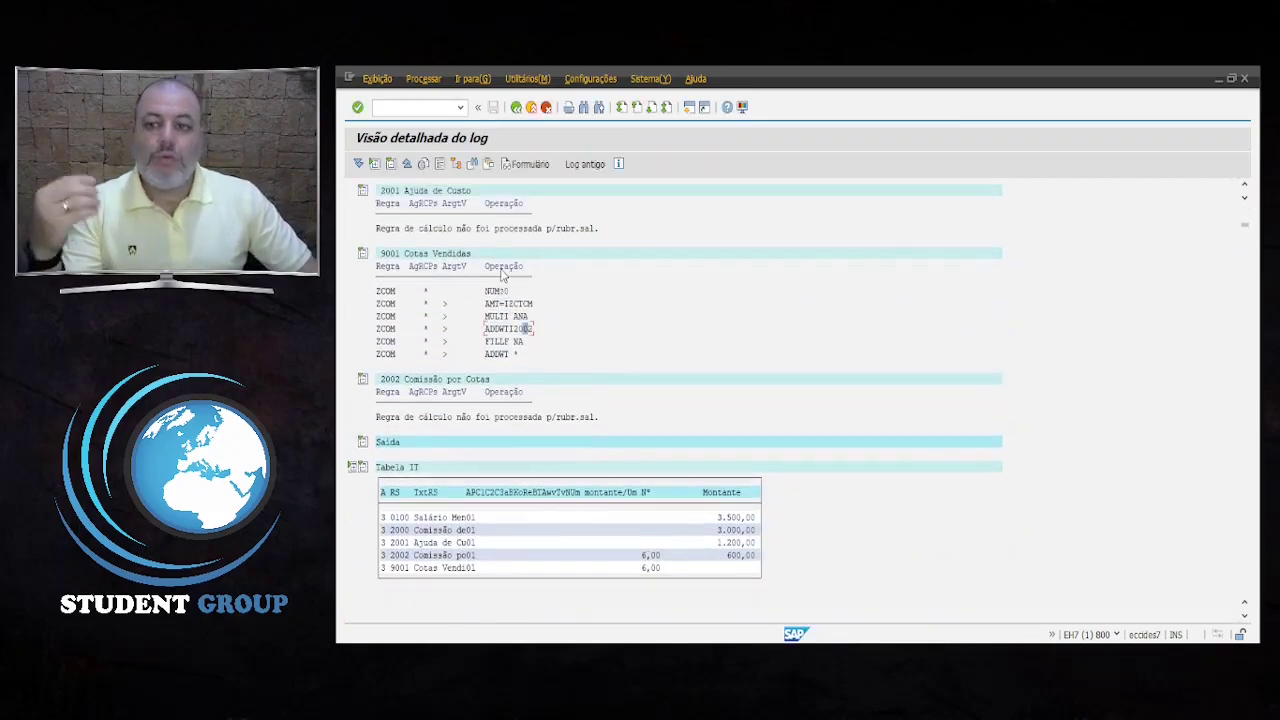
{"action": "left_click", "coordinate": [515, 106]}
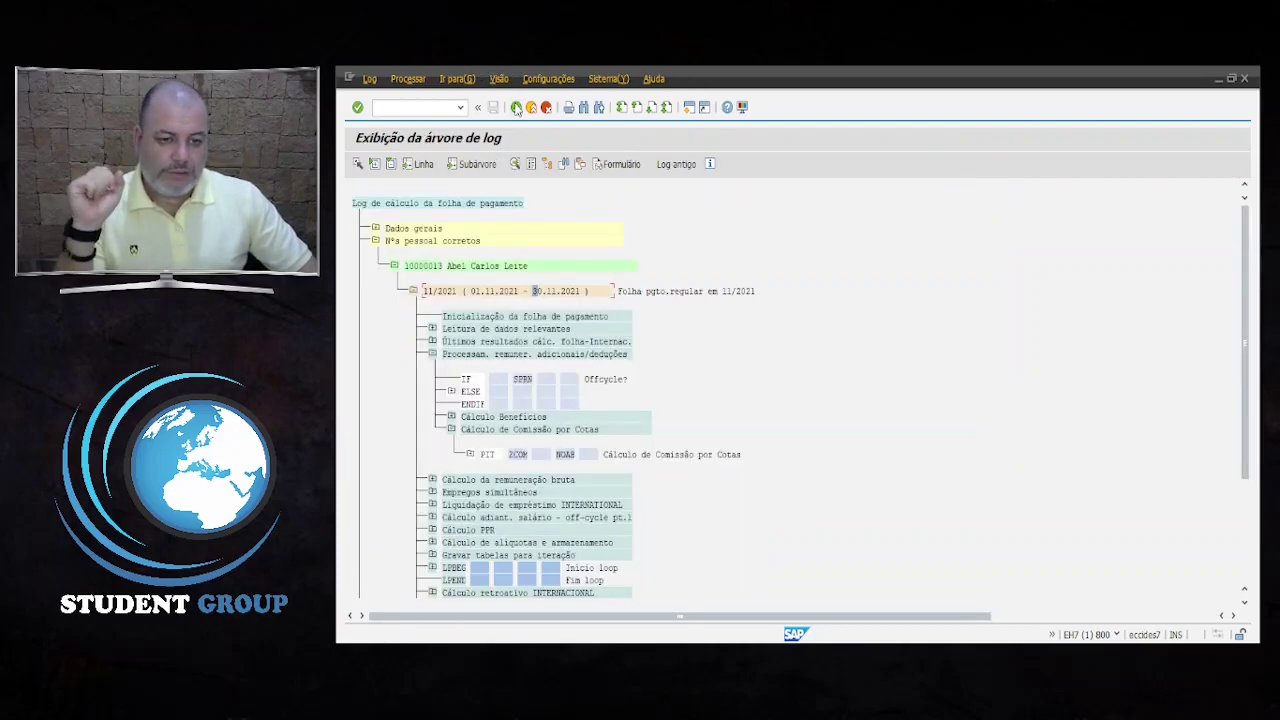
Expand the PIT ZCOM function under Cálculo de Comissão por Cotas and open its Entrada node.
{"action": "left_click", "coordinate": [546, 430]}
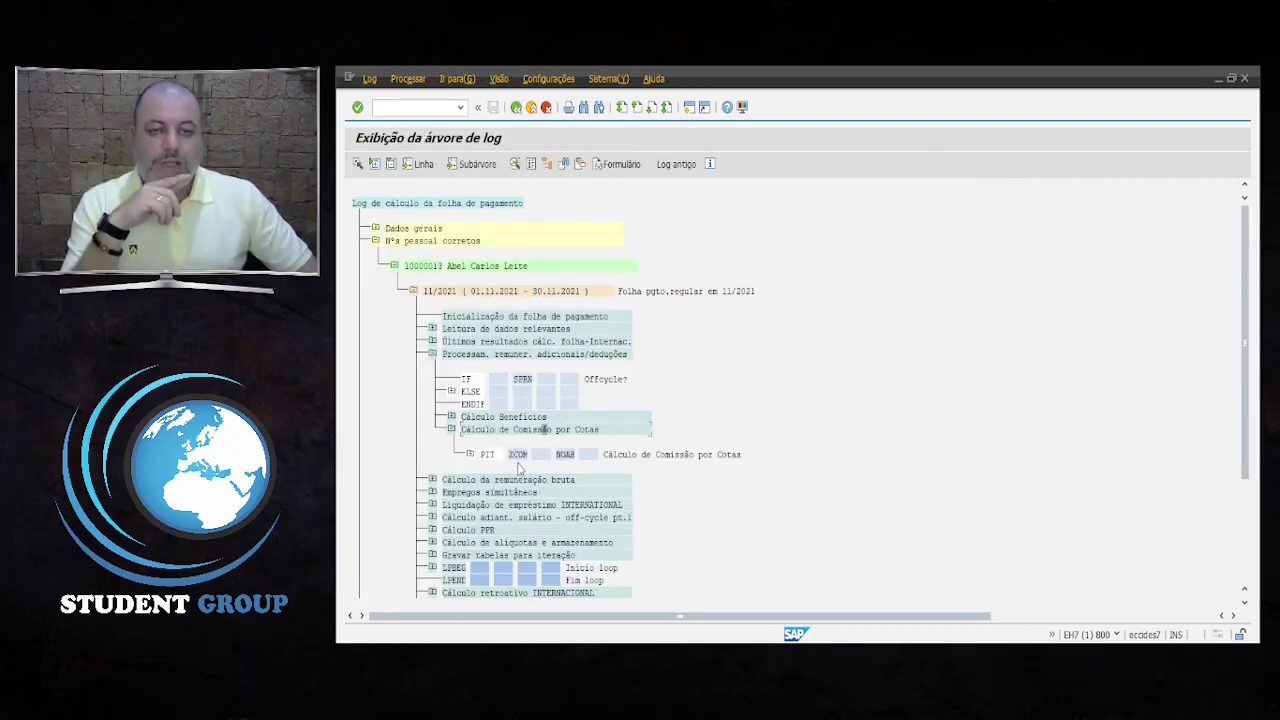
{"action": "left_click", "coordinate": [470, 454]}
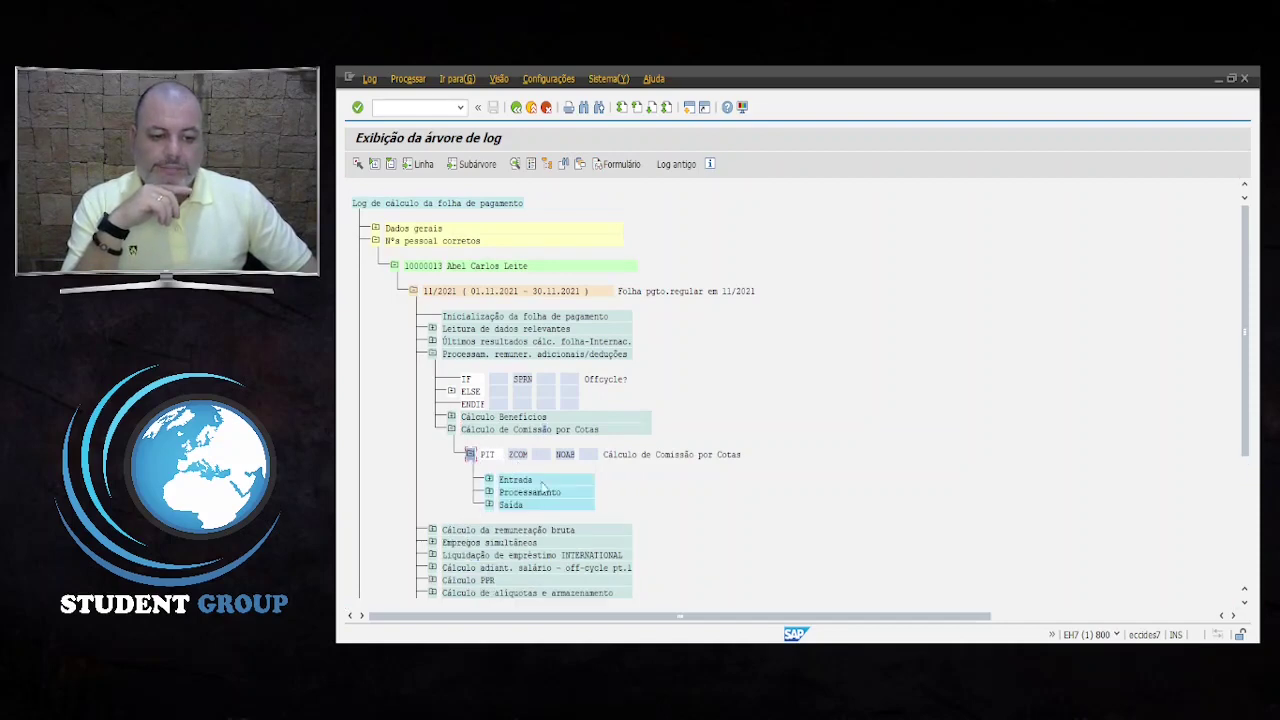
{"action": "left_click", "coordinate": [532, 496]}
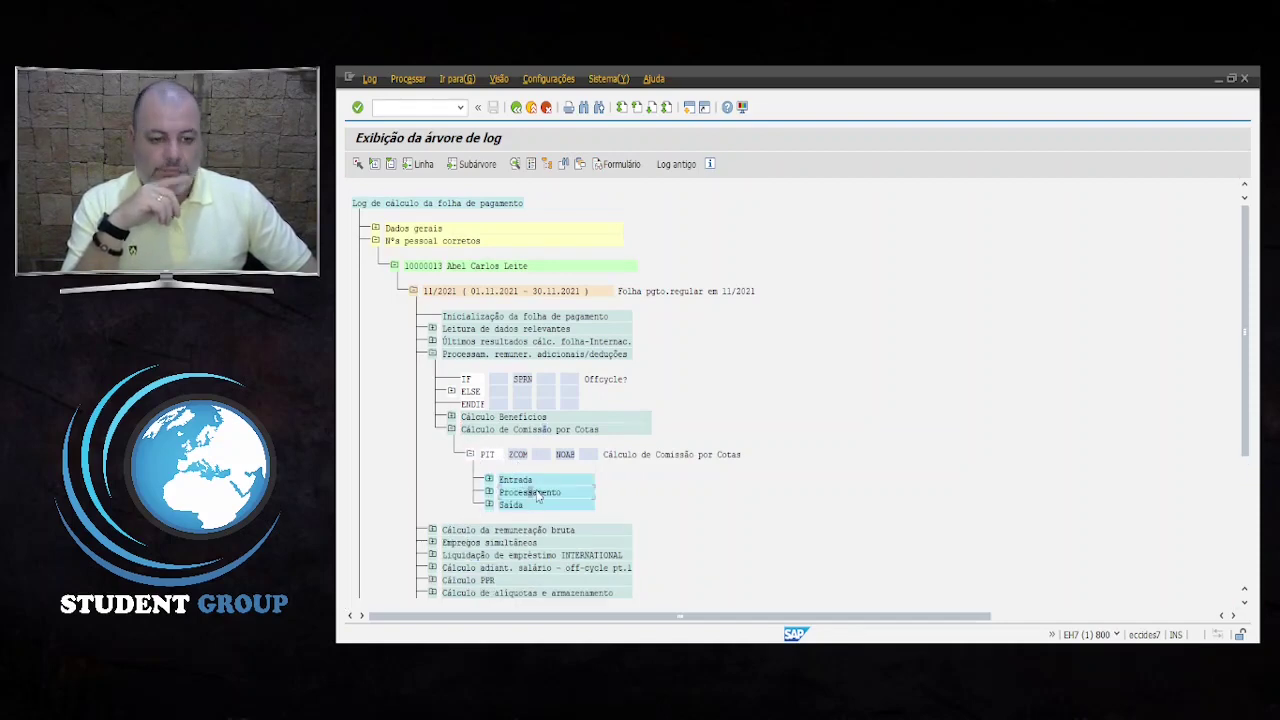
{"action": "left_click", "coordinate": [470, 454]}
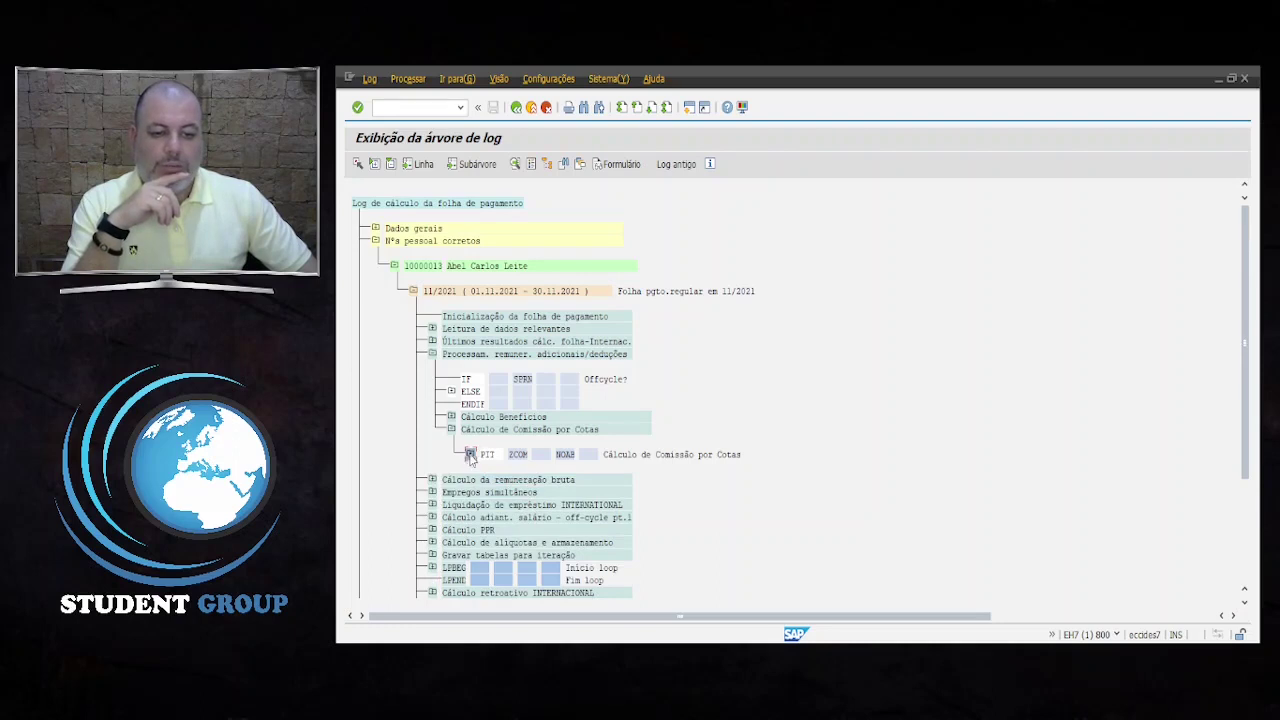
{"action": "left_click", "coordinate": [470, 454]}
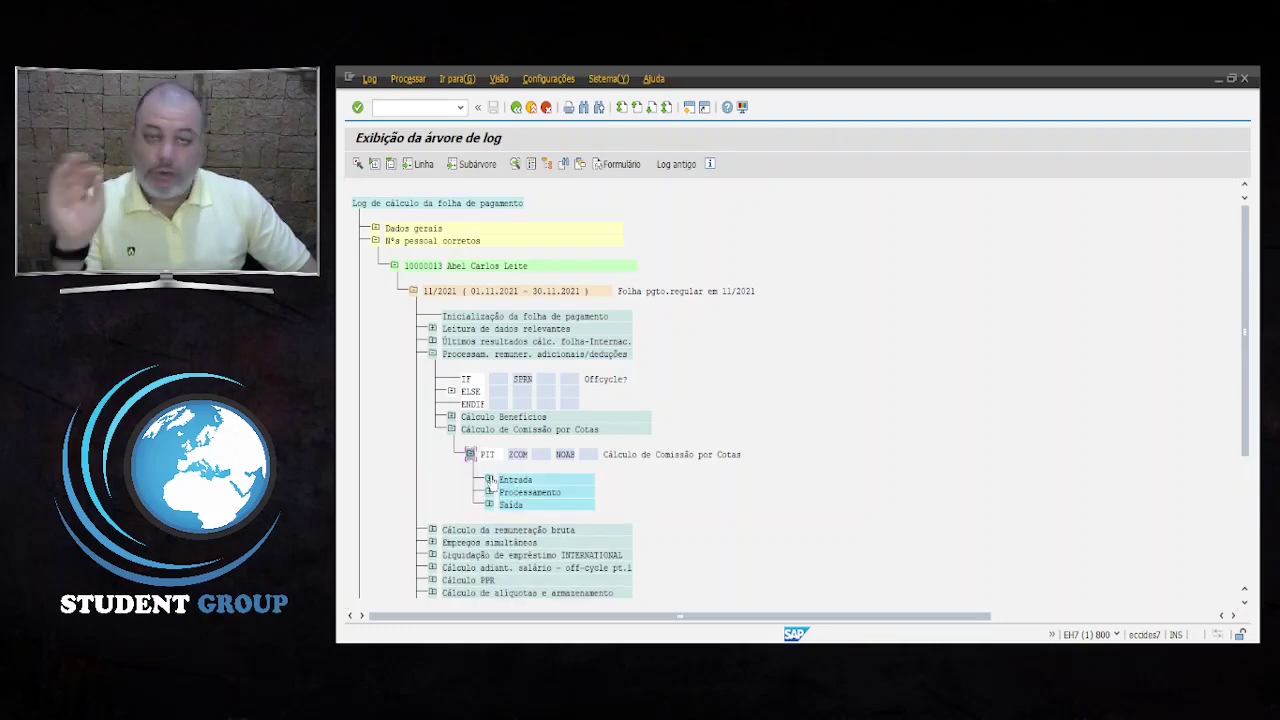
{"action": "left_click", "coordinate": [516, 456]}
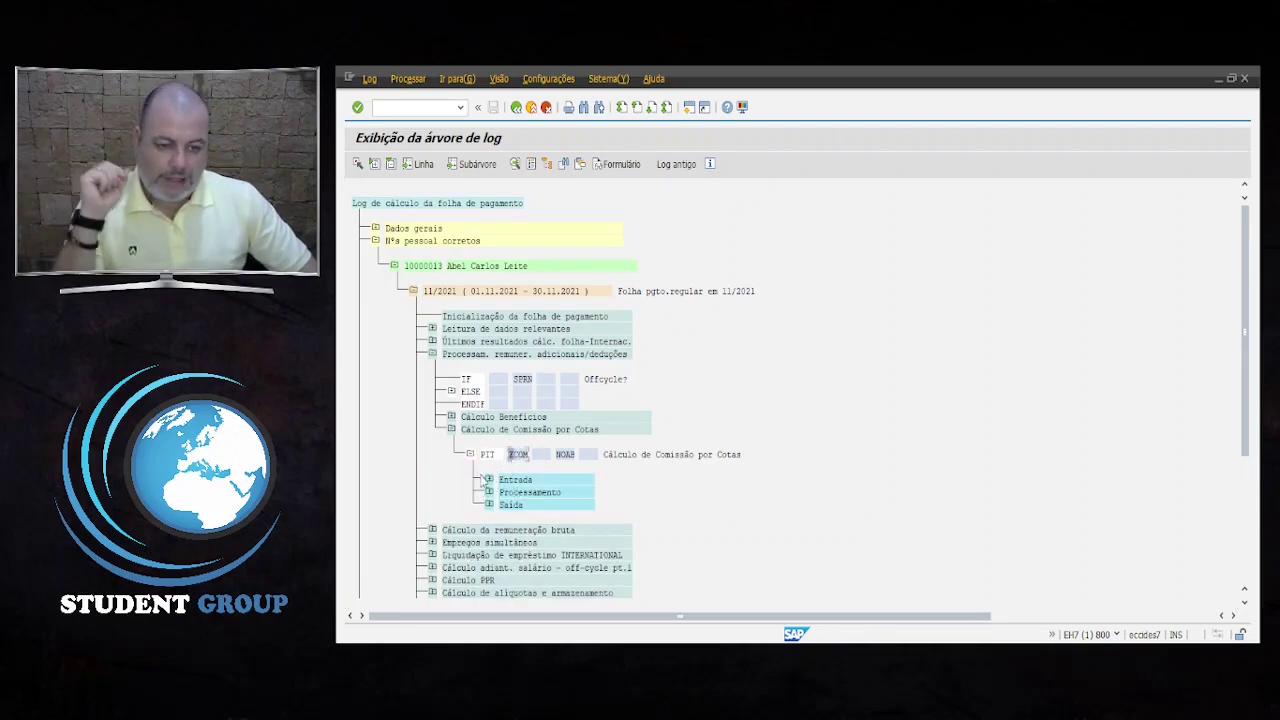
{"action": "left_click", "coordinate": [488, 479]}
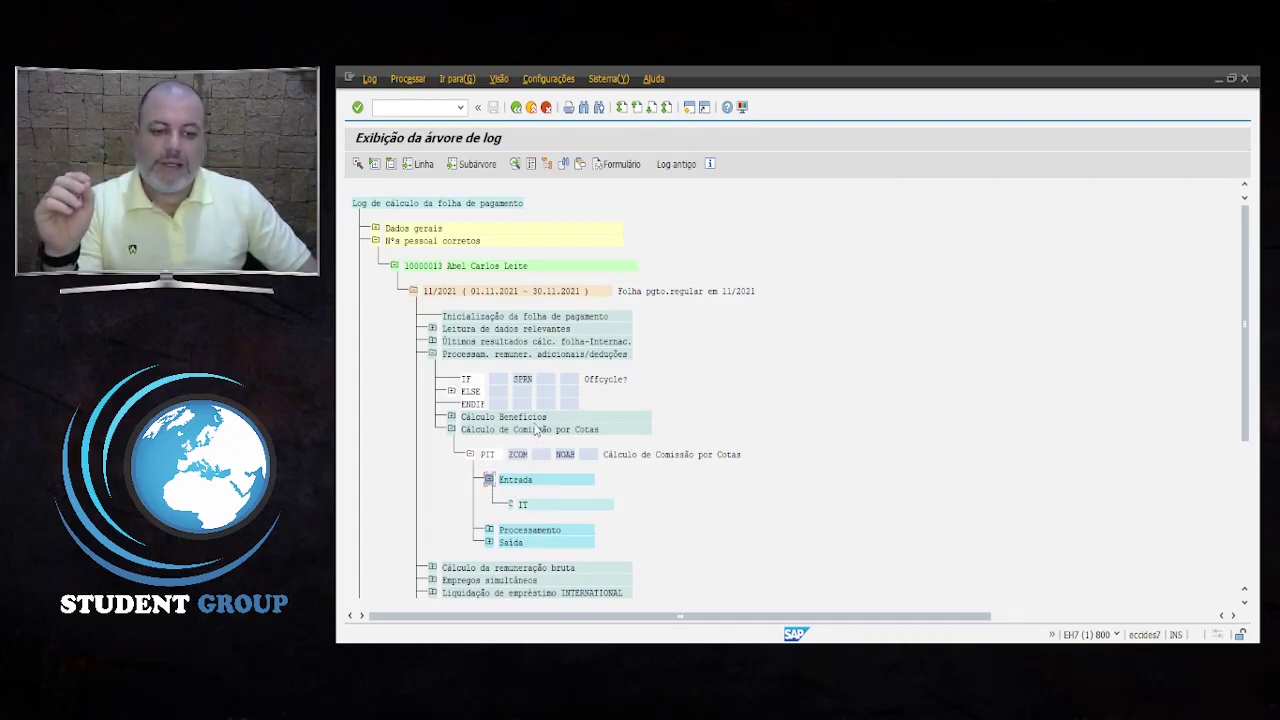
Open the IT input table of the PIT ZCOM function, examine wage types 0100, 2000, 2001 and 9001, and return to the log tree.
{"action": "left_click", "coordinate": [527, 532]}
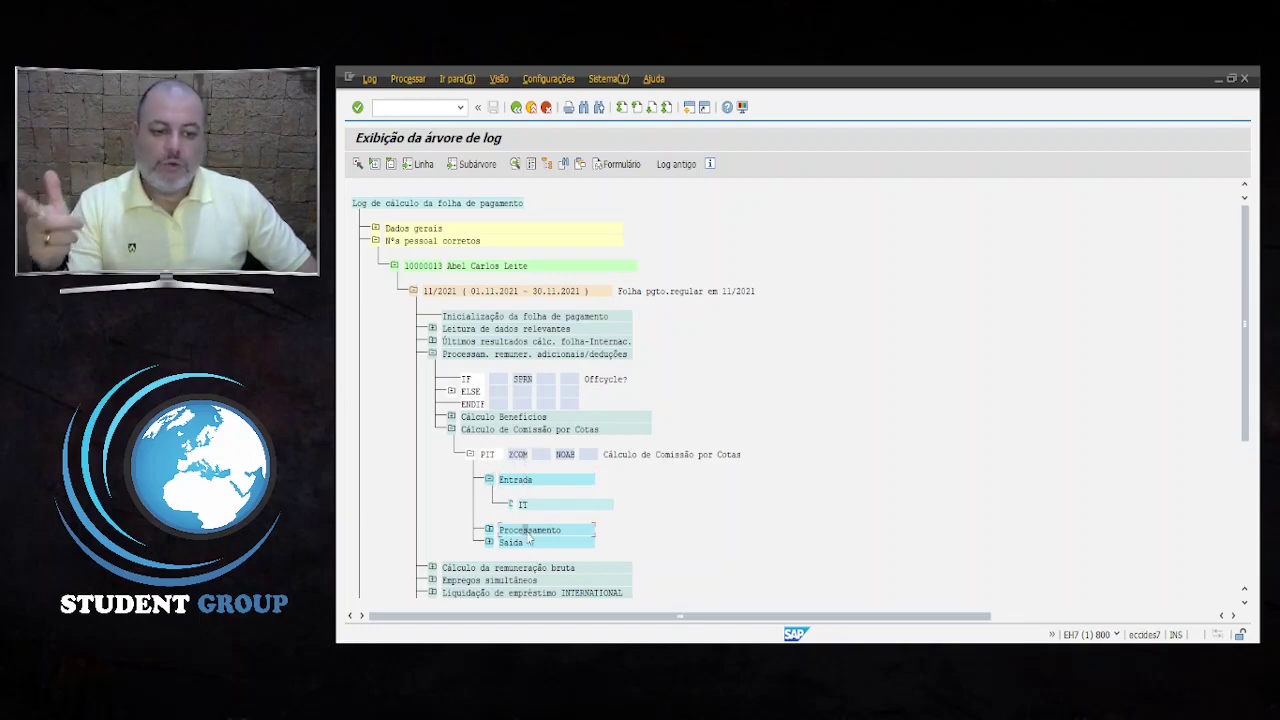
{"action": "left_click", "coordinate": [529, 542]}
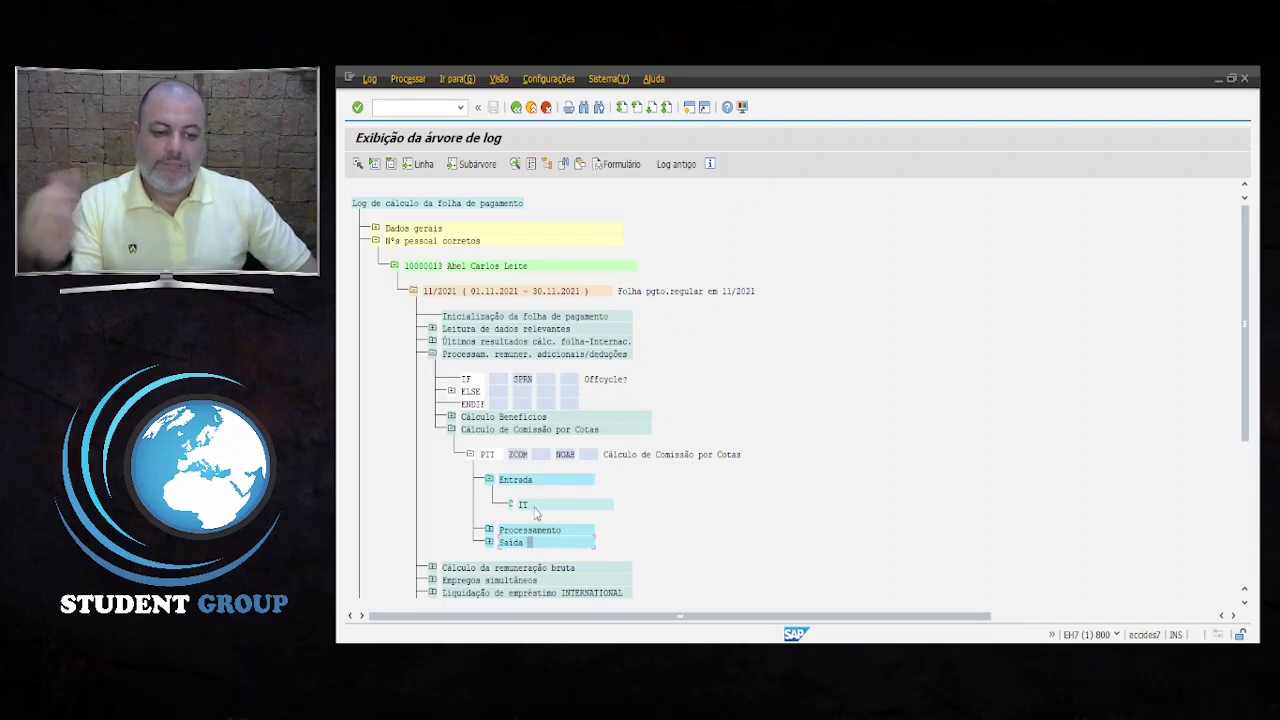
{"action": "double_click", "coordinate": [535, 507]}
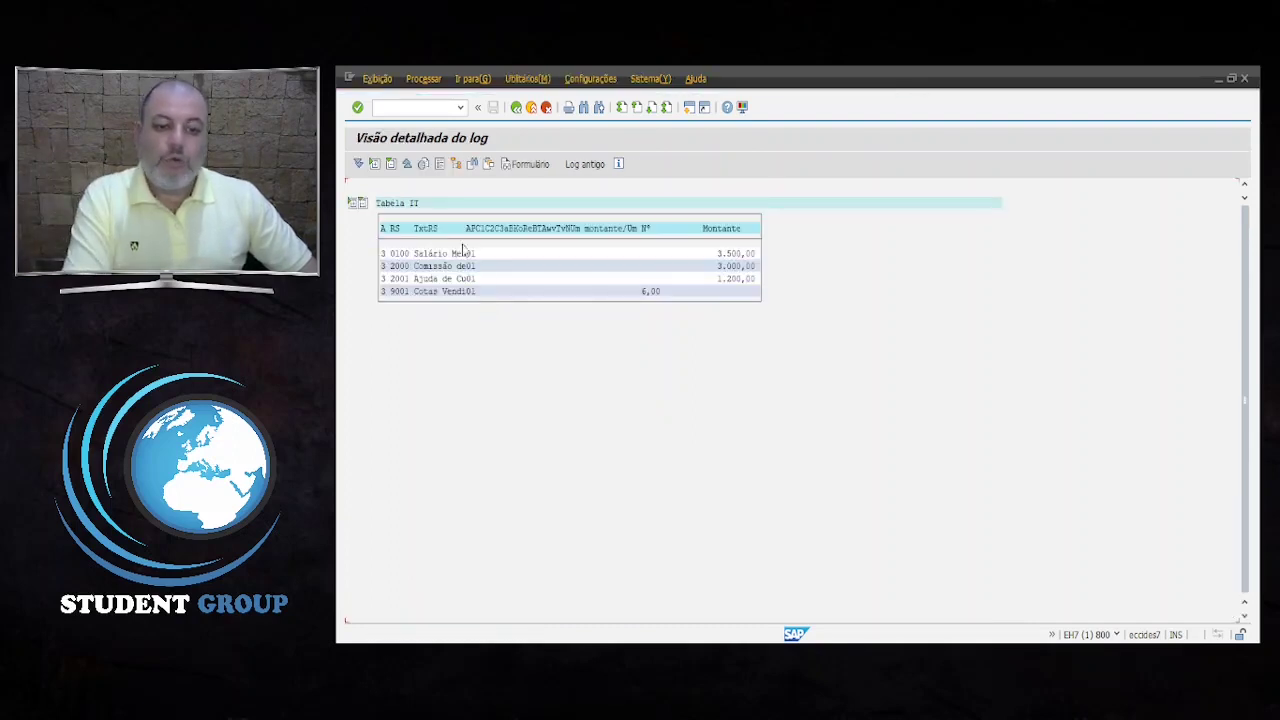
{"action": "left_click", "coordinate": [391, 256]}
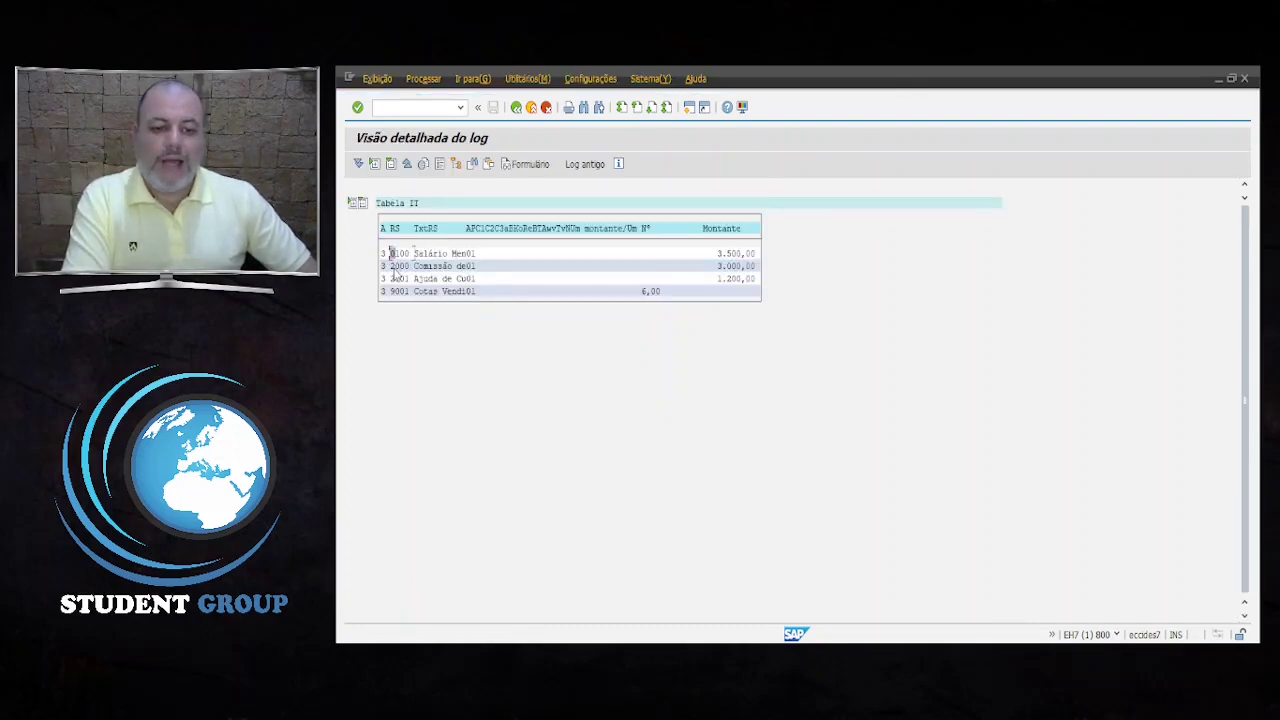
{"action": "left_click", "coordinate": [392, 267]}
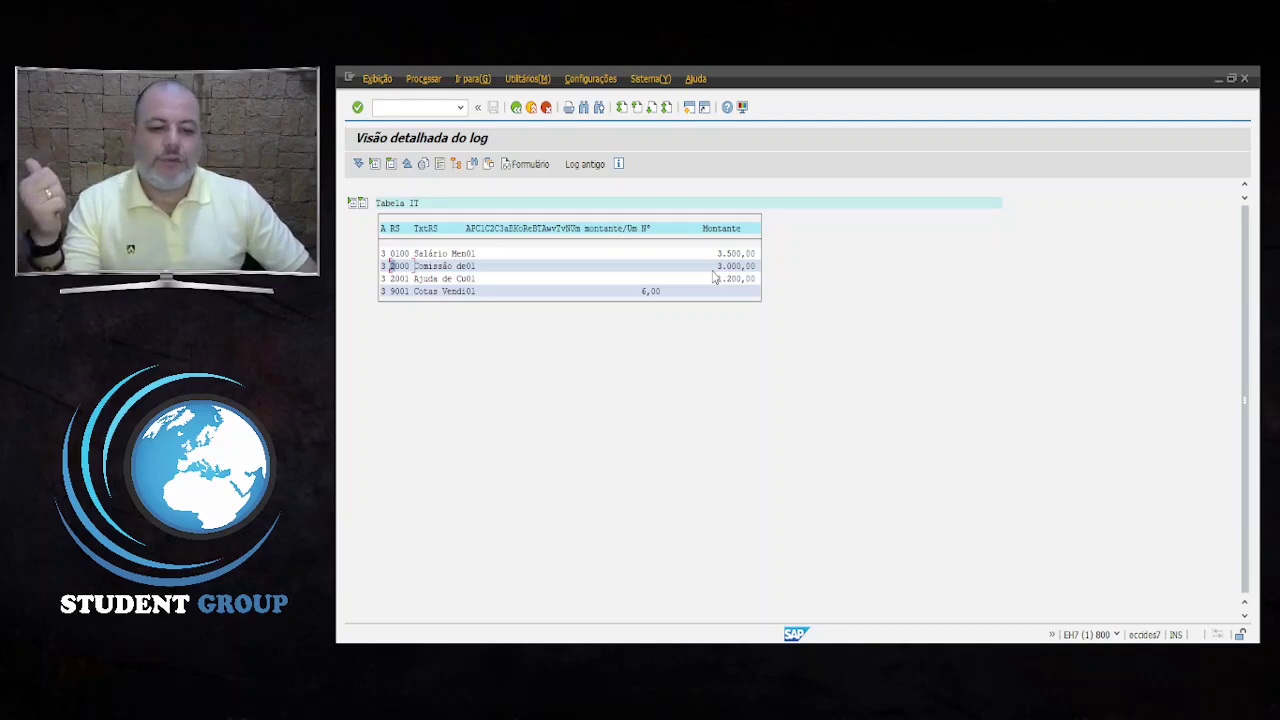
{"action": "left_click", "coordinate": [393, 279]}
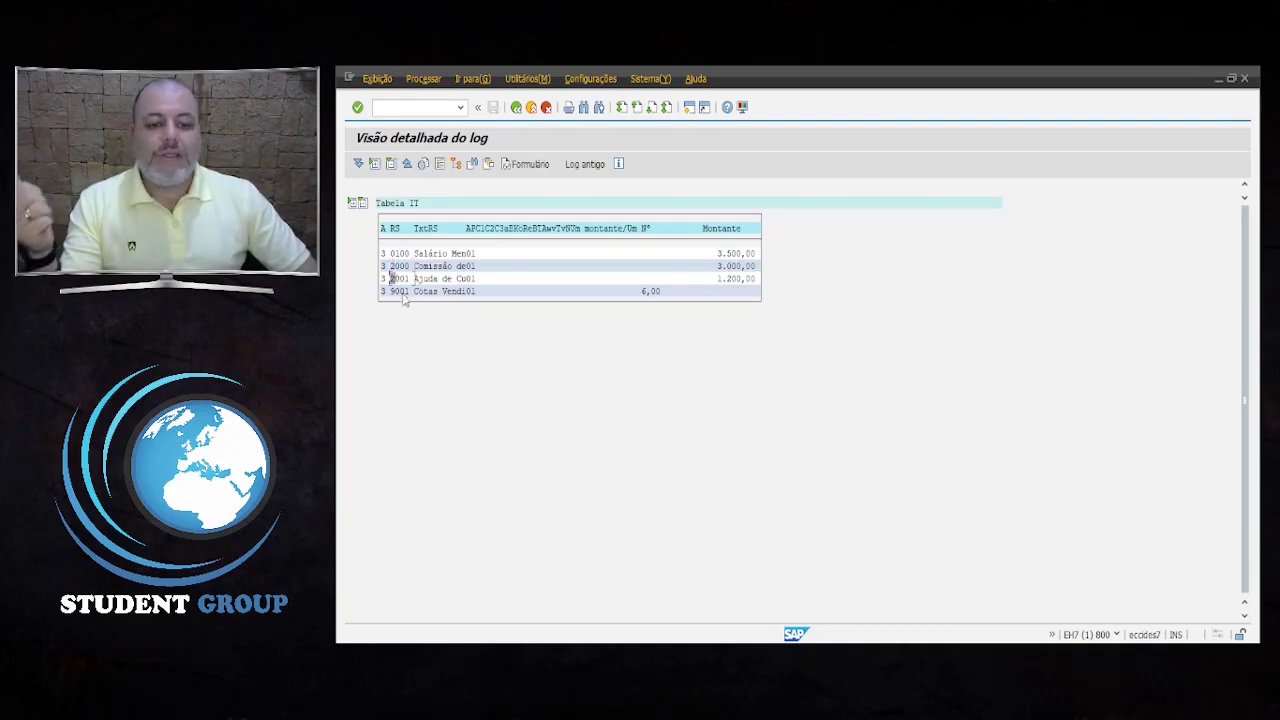
{"action": "left_click", "coordinate": [396, 292]}
{"action": "left_click", "coordinate": [440, 292]}
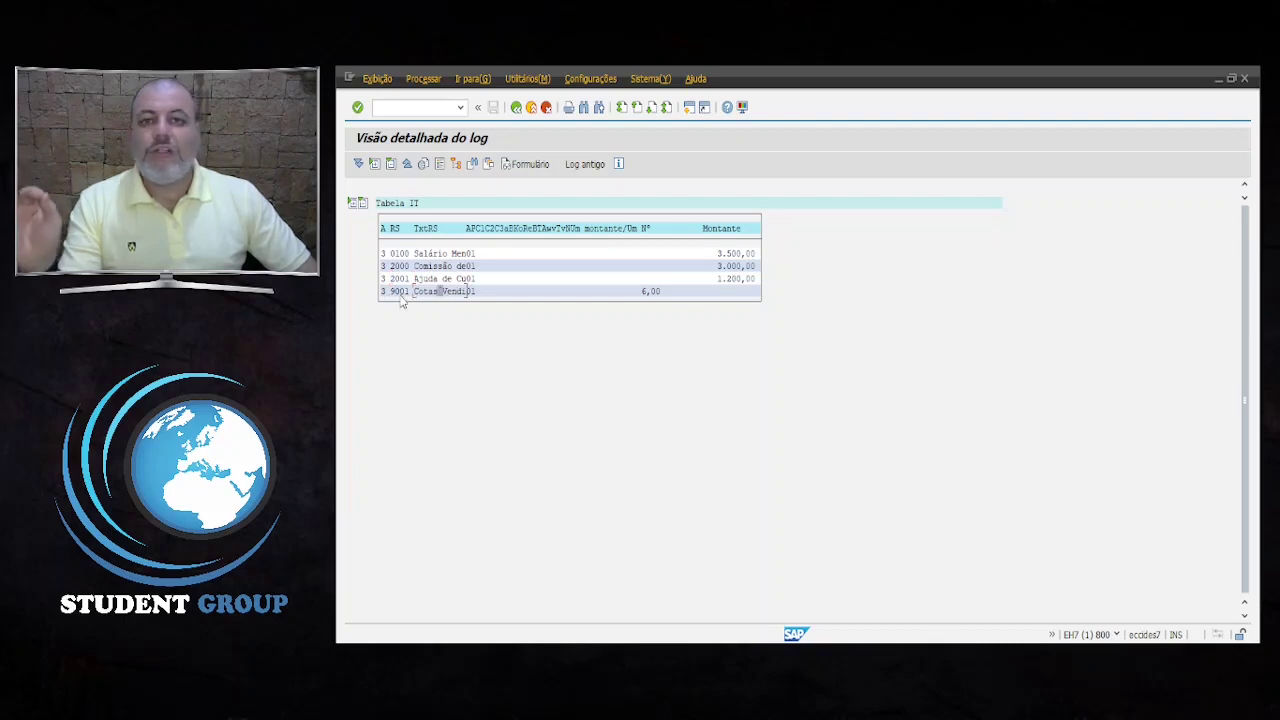
{"action": "left_click", "coordinate": [653, 294]}
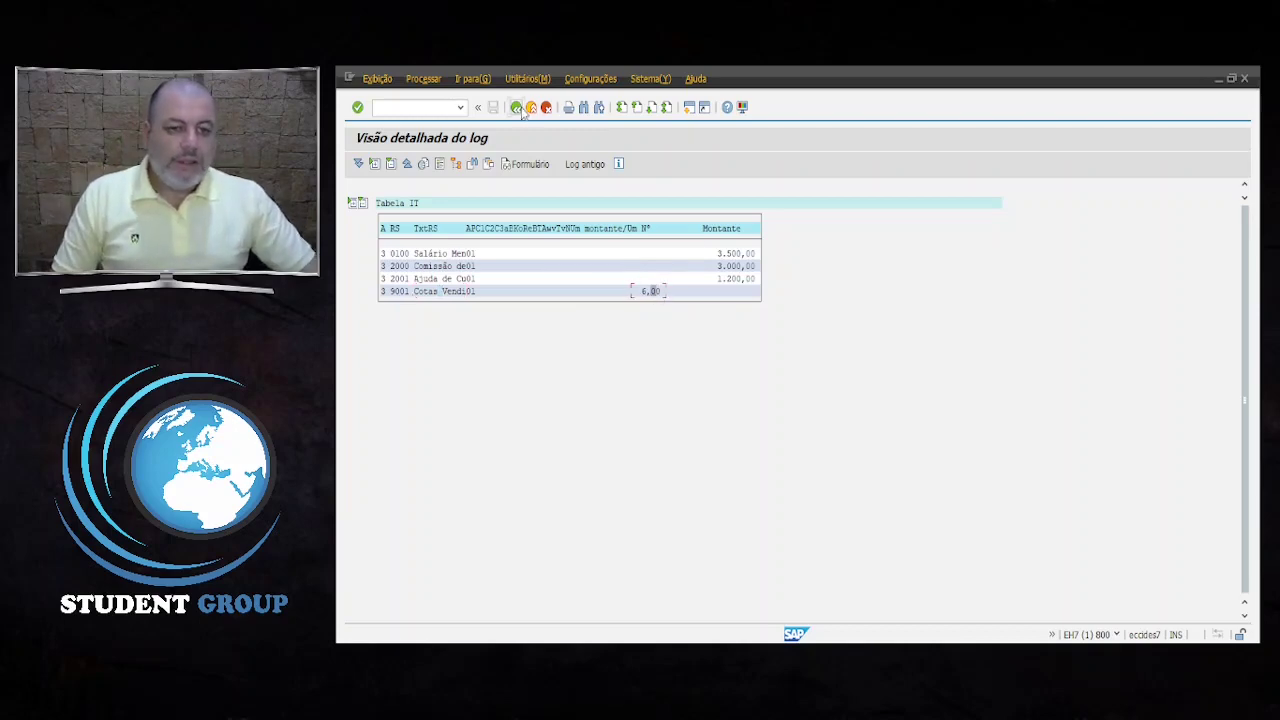
{"action": "left_click", "coordinate": [518, 108]}
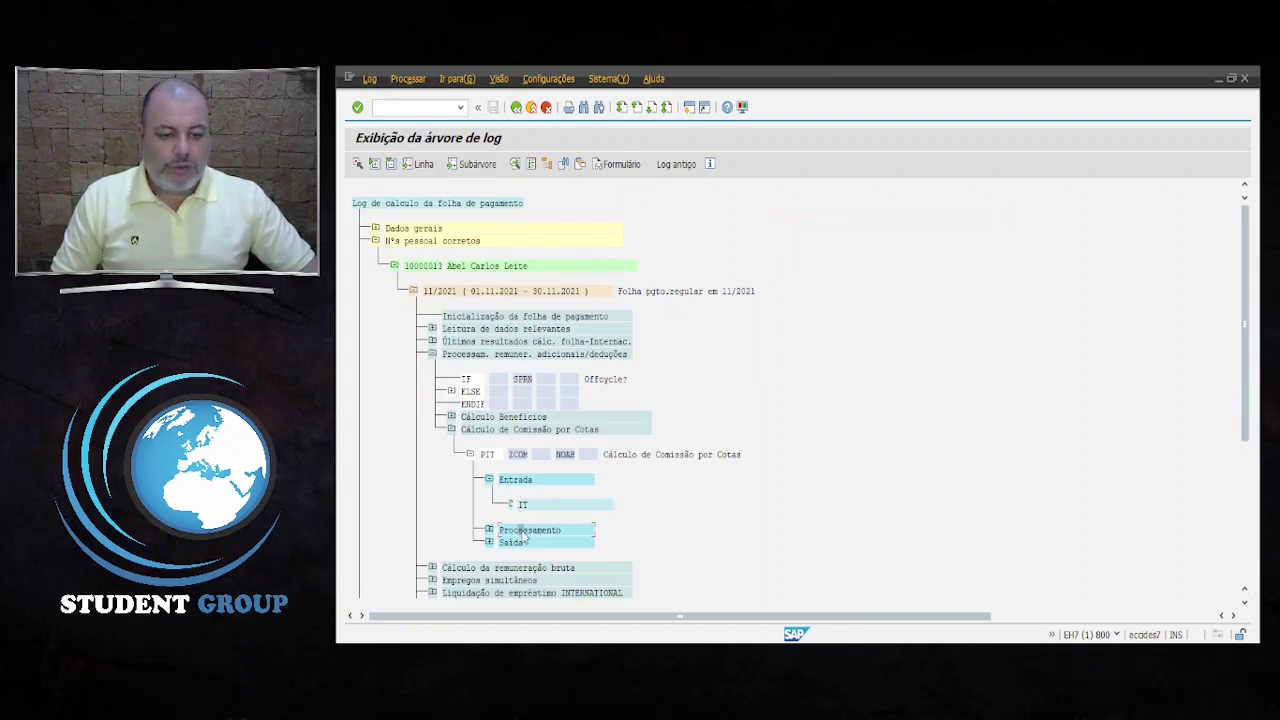
Open the Processamento details of PIT ZCOM and examine the rule processing for each wage type, especially 9001 Cotas Vendidas.
{"action": "double_click", "coordinate": [524, 533]}
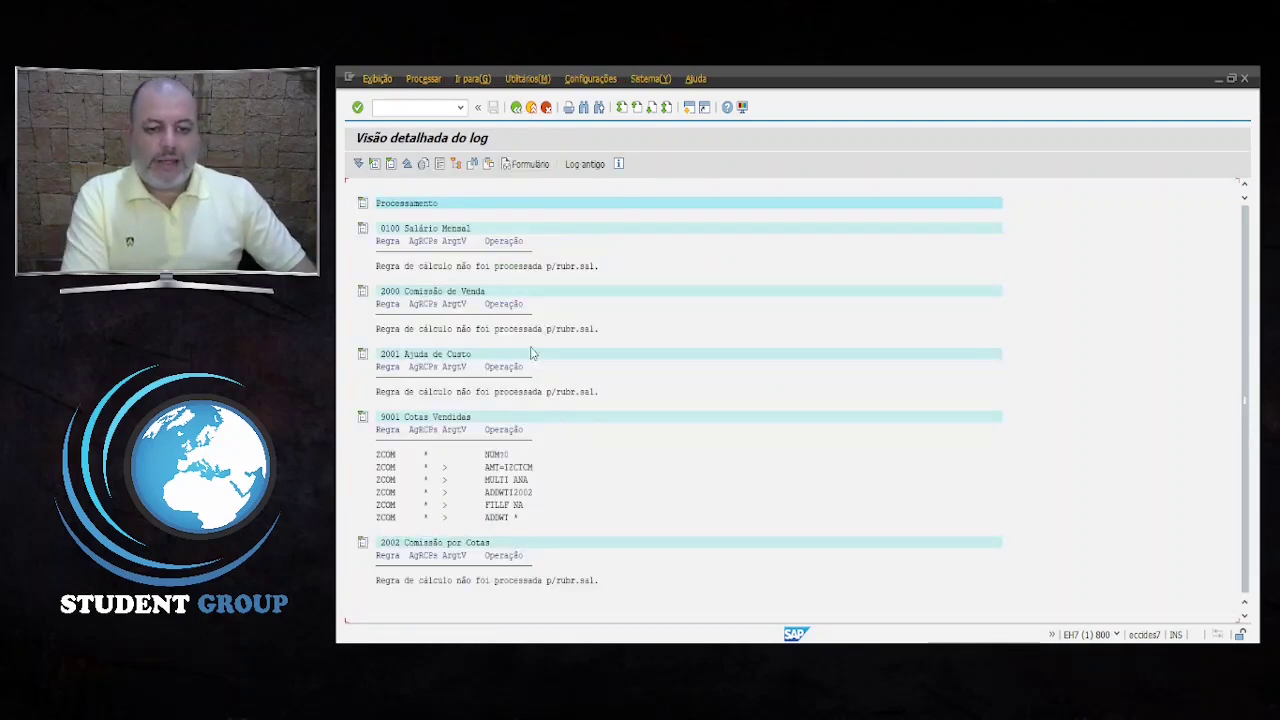
{"action": "left_click", "coordinate": [445, 229]}
{"action": "left_click", "coordinate": [444, 292]}
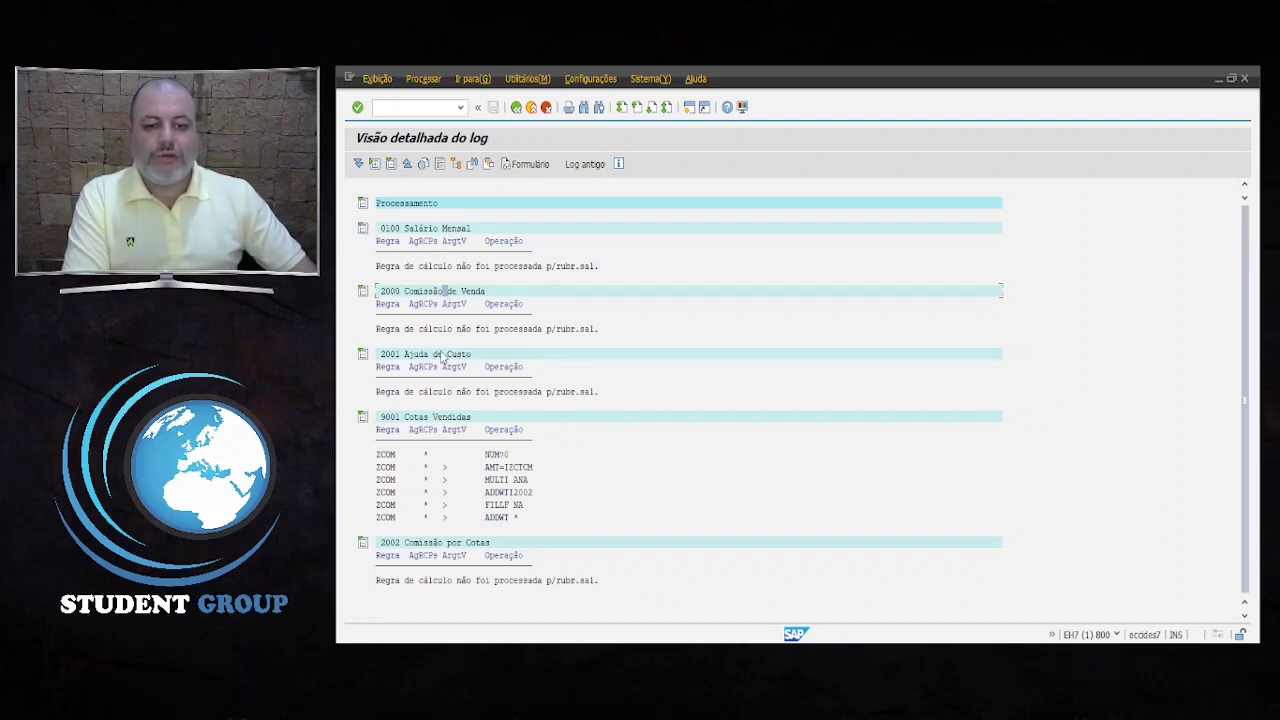
{"action": "left_click", "coordinate": [444, 355]}
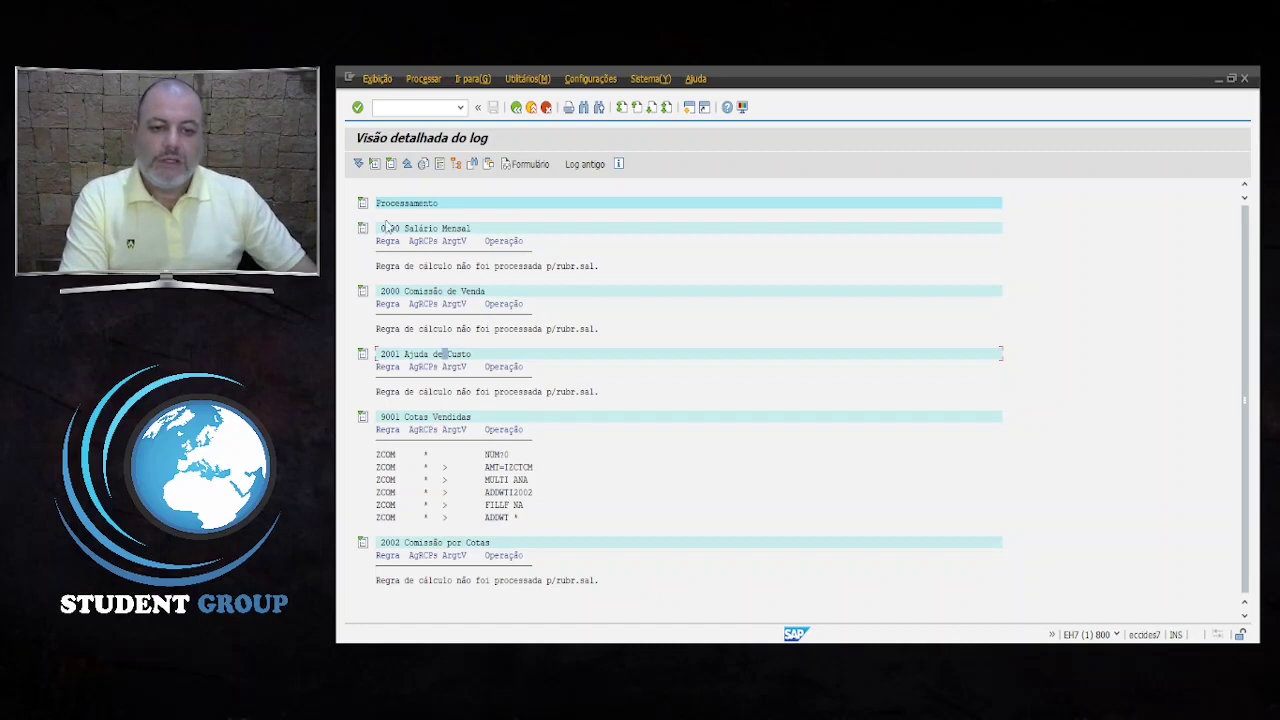
{"action": "left_click", "coordinate": [383, 293]}
{"action": "left_click", "coordinate": [390, 356]}
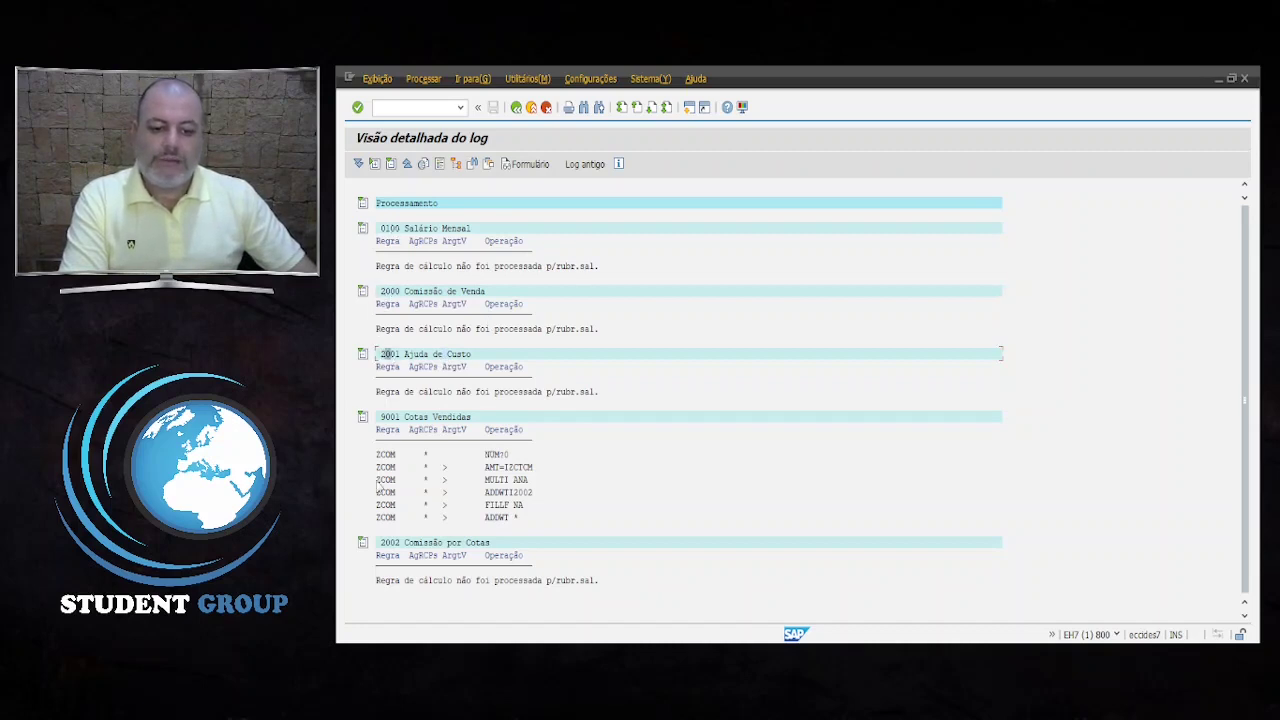
{"action": "left_click", "coordinate": [399, 546]}
{"action": "left_click", "coordinate": [387, 419]}
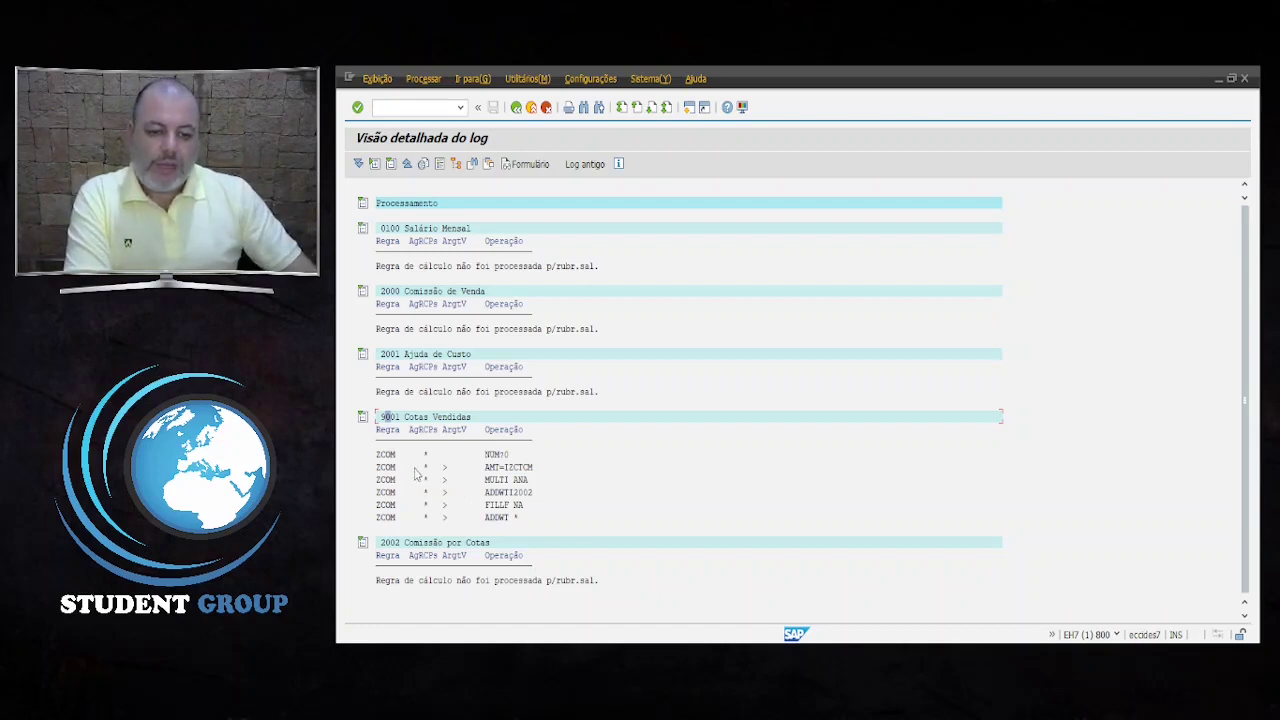
{"action": "left_click", "coordinate": [401, 417]}
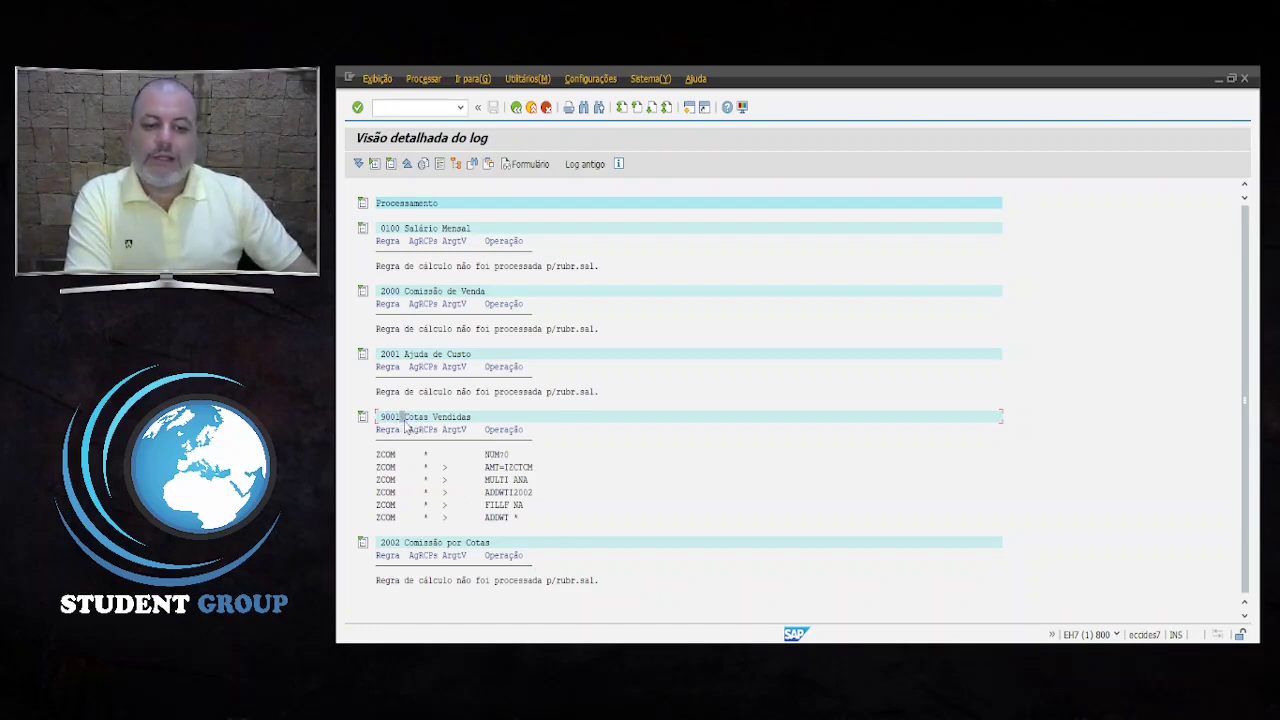
Display the ZCOM calculation rule from wage type 9001 and examine its NUM?0 comparison, greater-than branch and AMT=IZCTCM operation.
{"action": "double_click", "coordinate": [404, 426]}
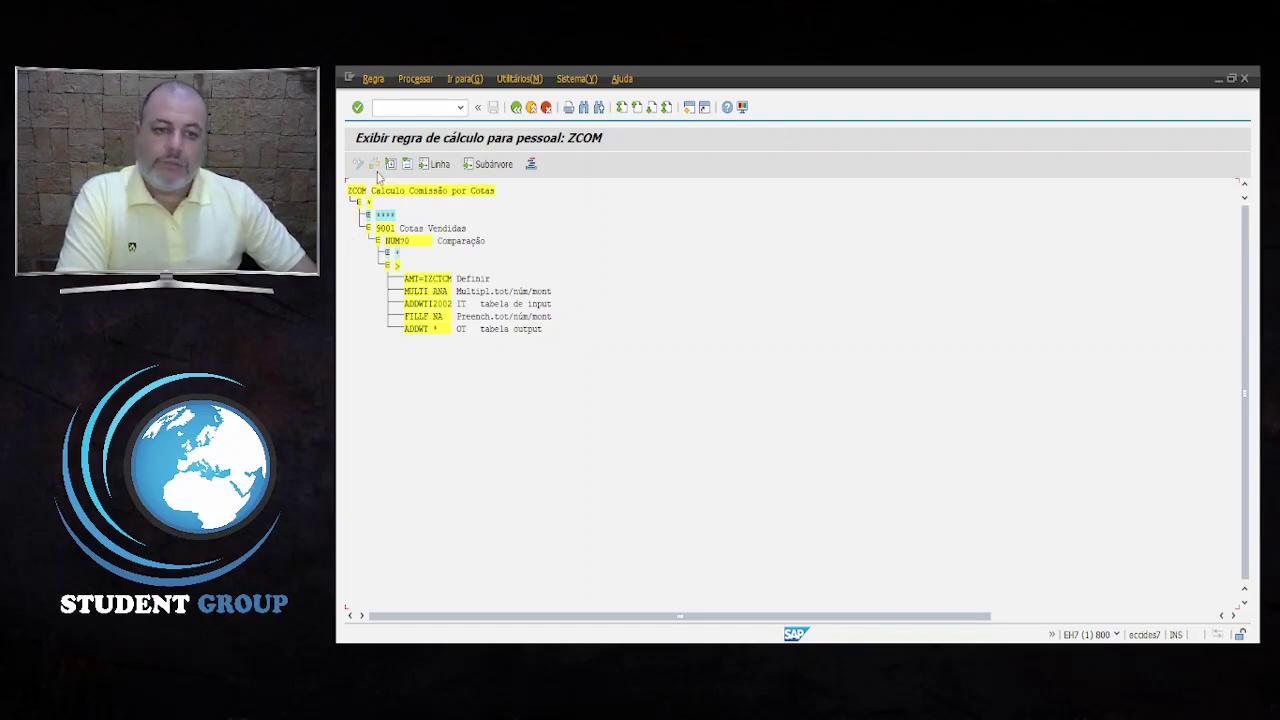
{"action": "left_click", "coordinate": [386, 229]}
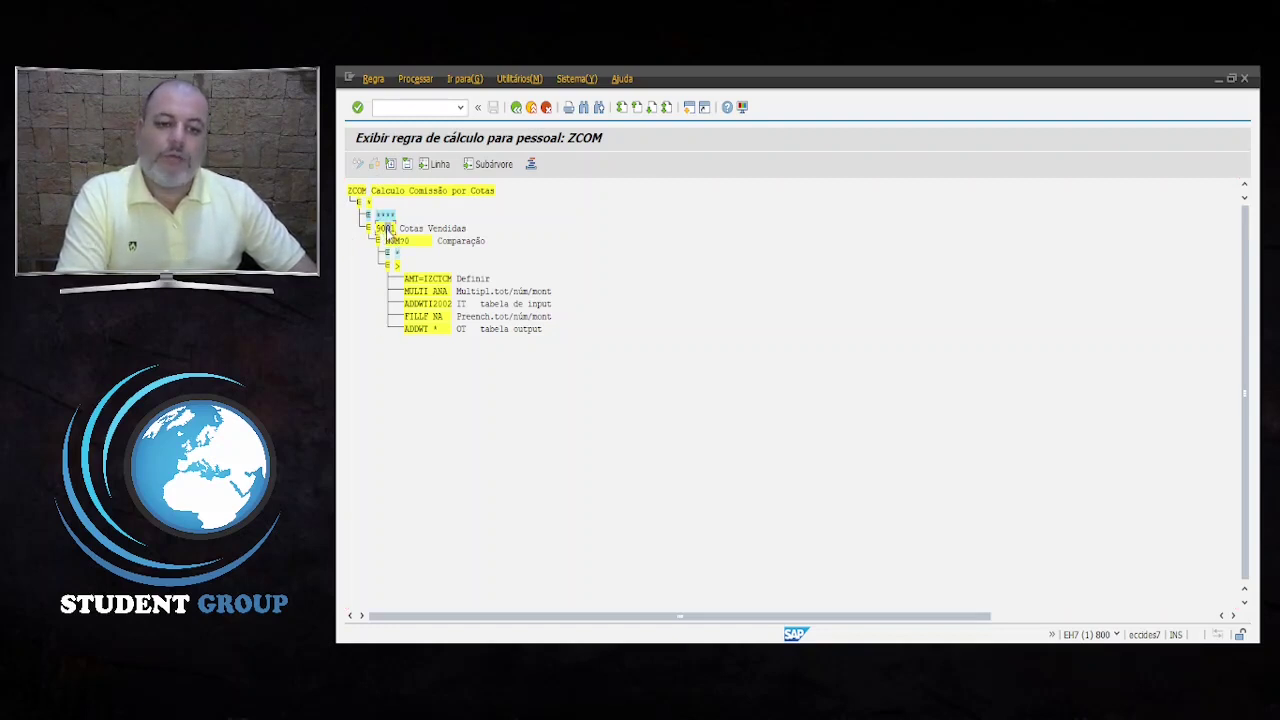
{"action": "left_click", "coordinate": [415, 243]}
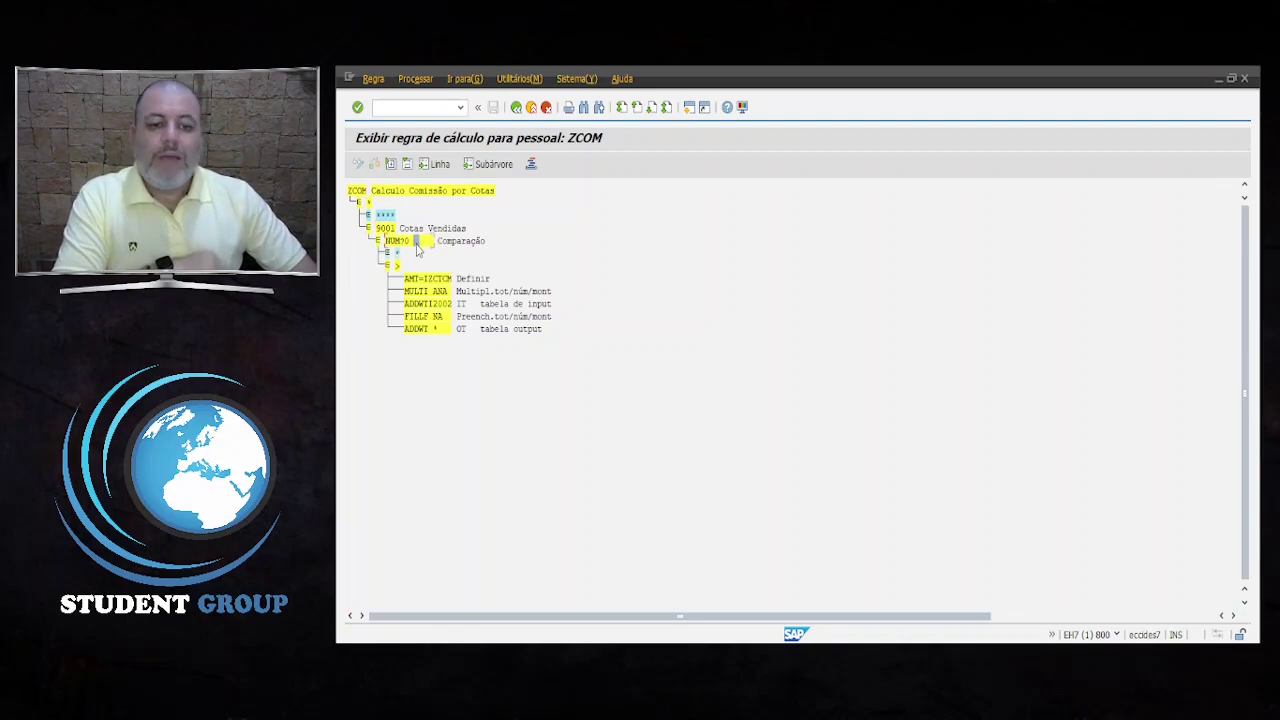
{"action": "left_click", "coordinate": [397, 265]}
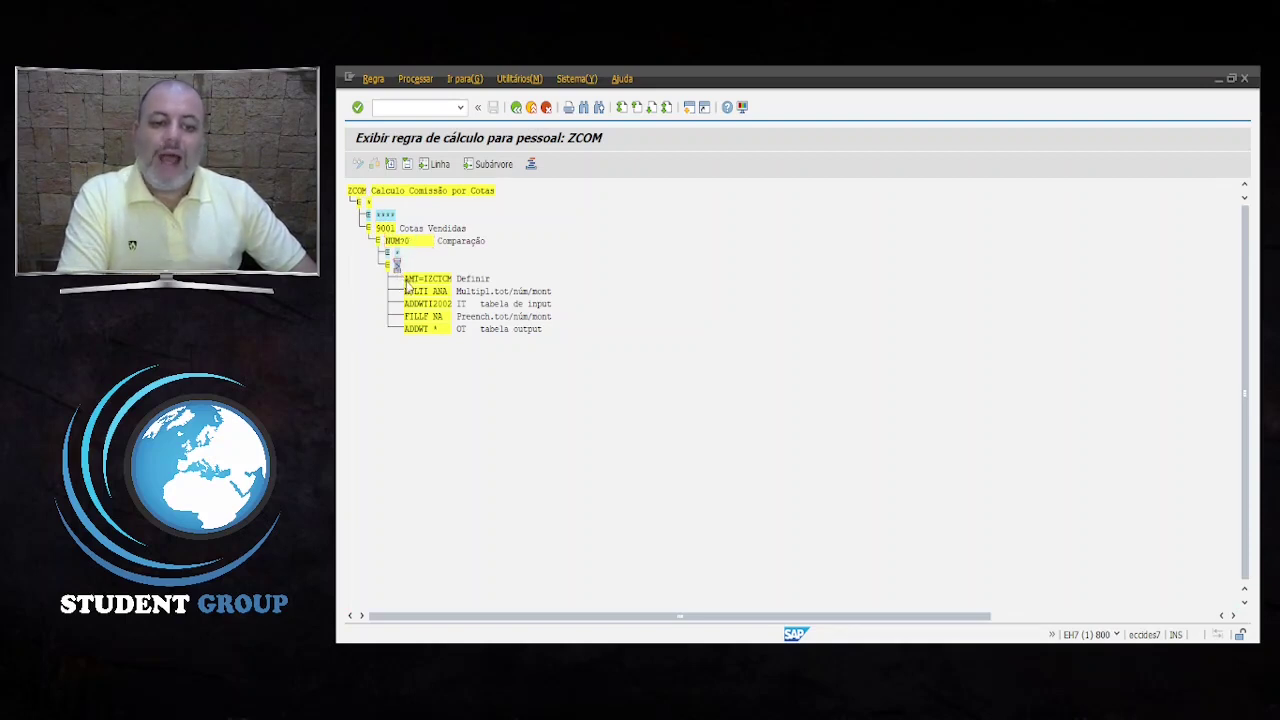
{"action": "left_click", "coordinate": [412, 279]}
{"action": "left_click", "coordinate": [426, 279]}
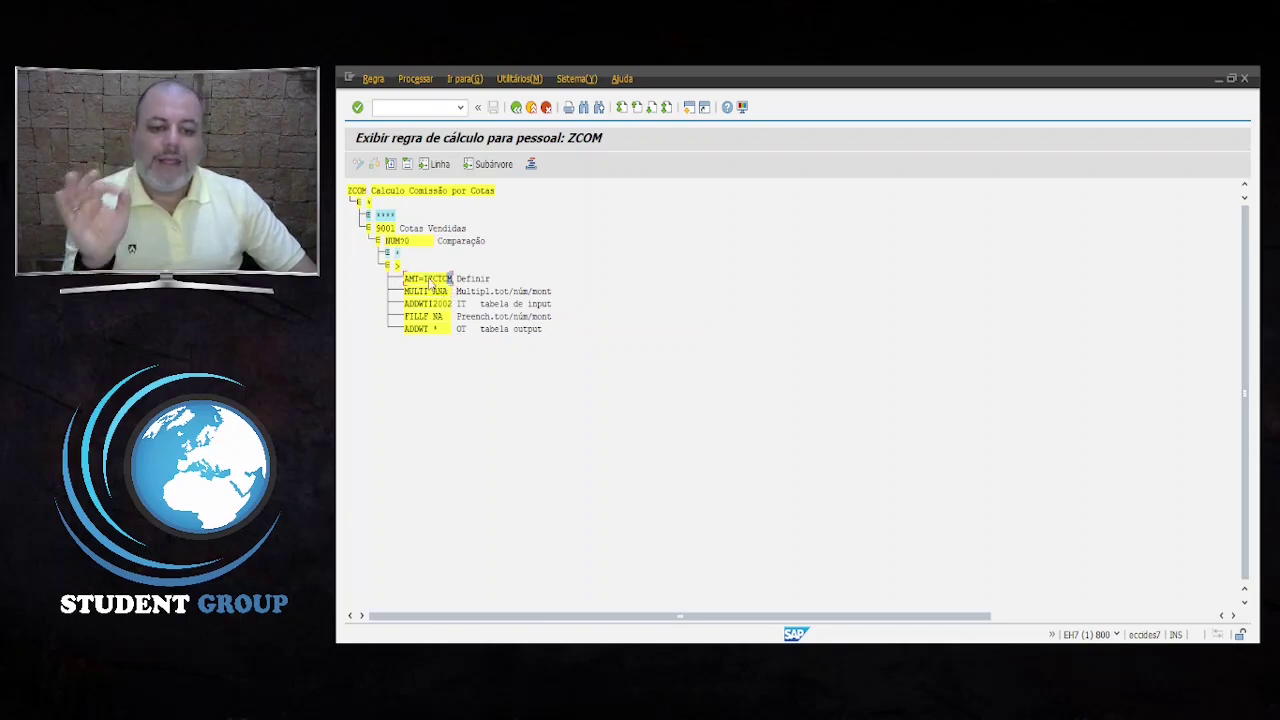
{"action": "left_click", "coordinate": [426, 280]}
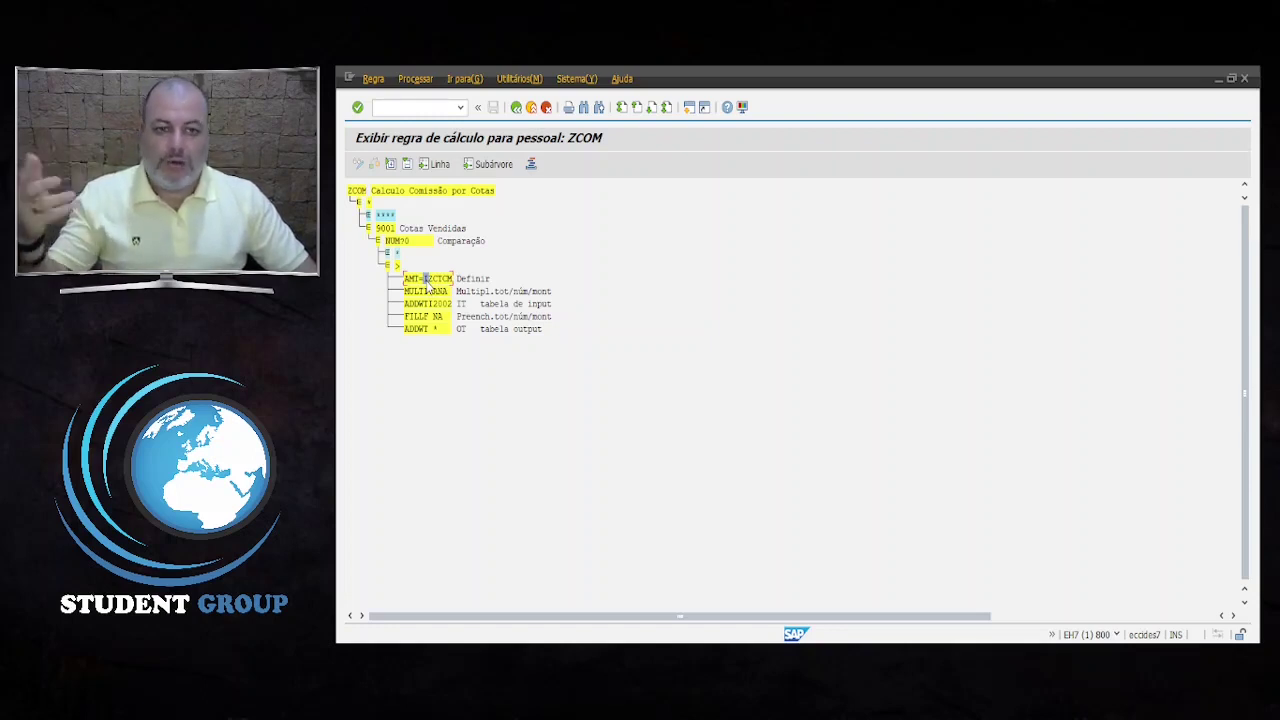
{"action": "left_click", "coordinate": [439, 280]}
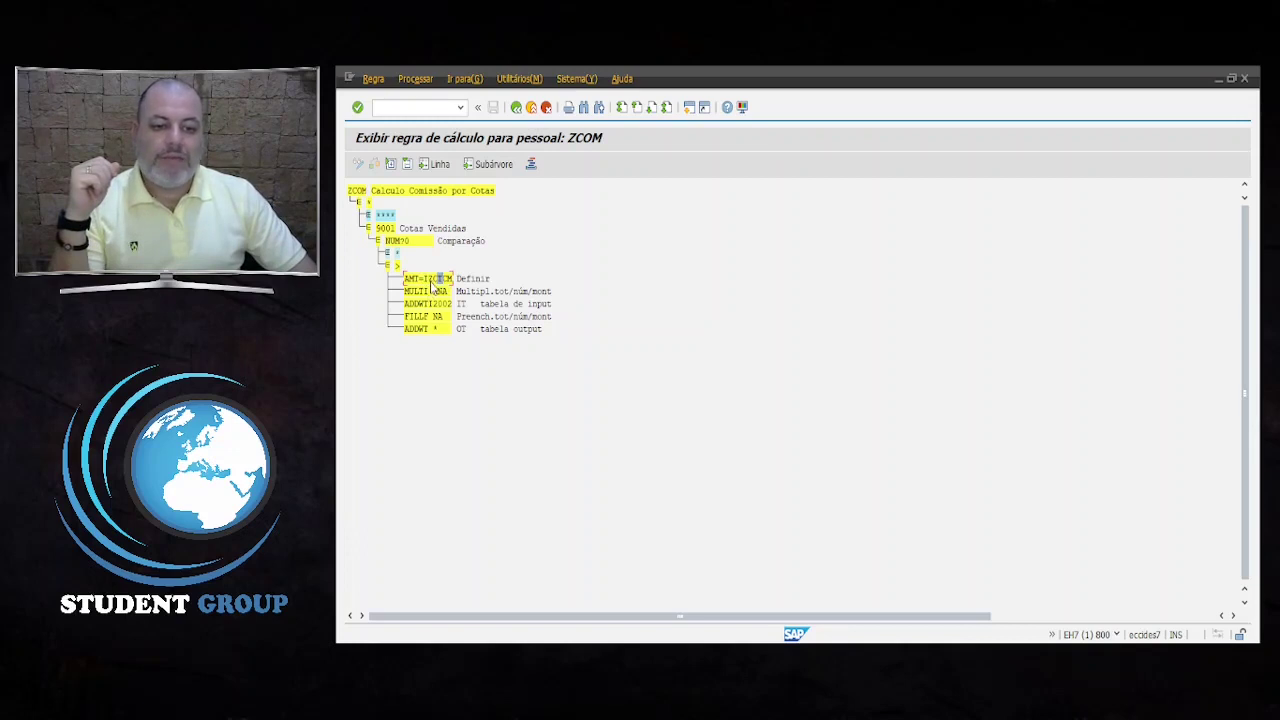
{"action": "left_click", "coordinate": [433, 281]}
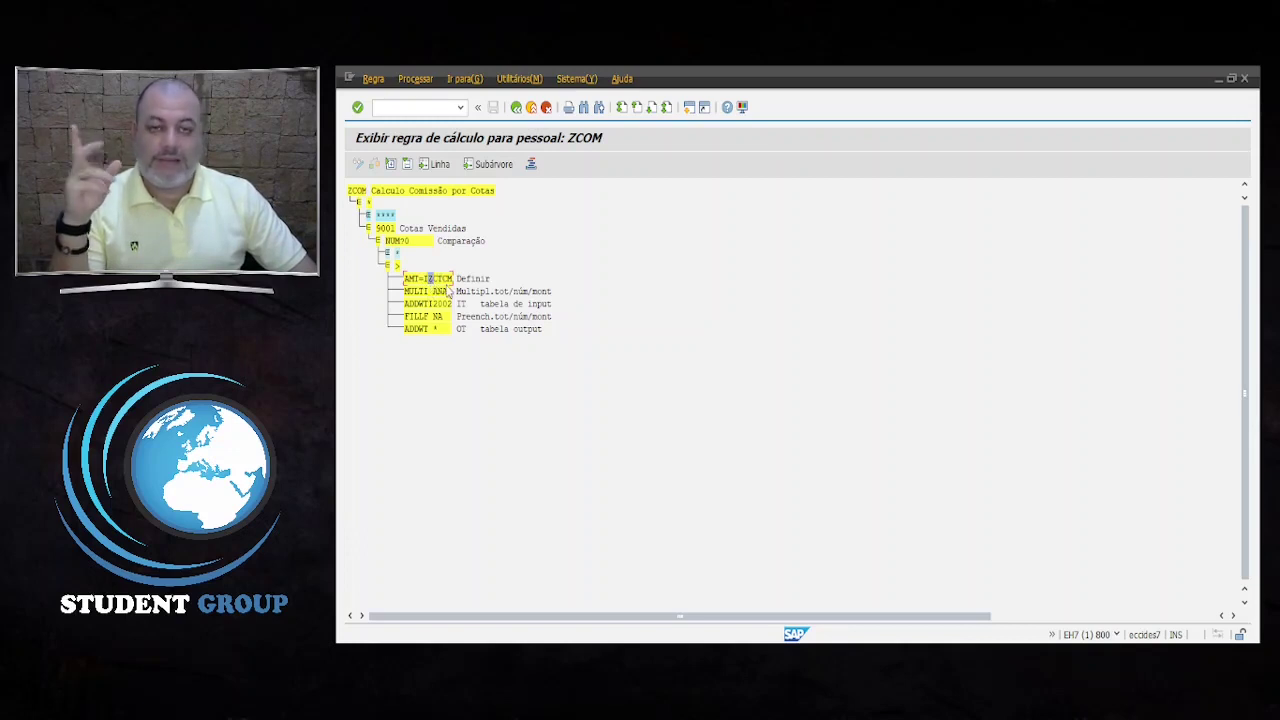
{"action": "left_click", "coordinate": [439, 281]}
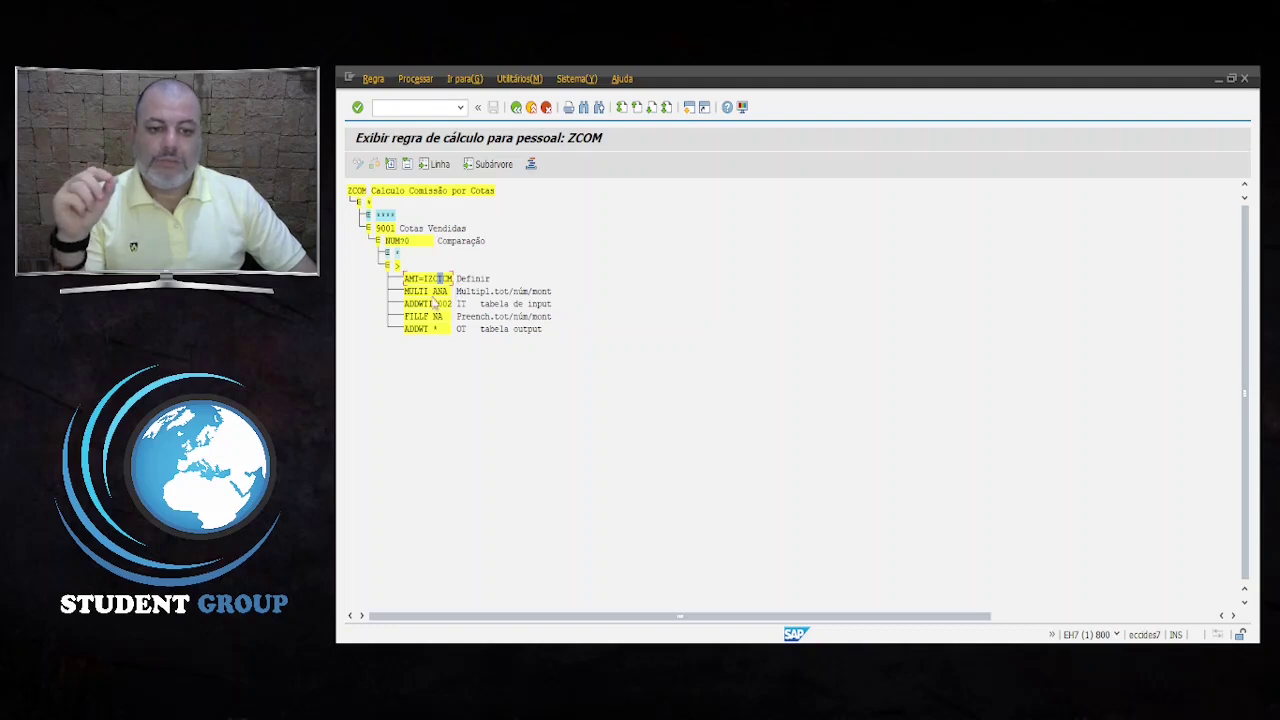
Examine the MULTI ANA, ADDWTI2002, FILLF NA and ADDWT * operations of the ZCOM rule and return to the log tree.
{"action": "left_click", "coordinate": [417, 292]}
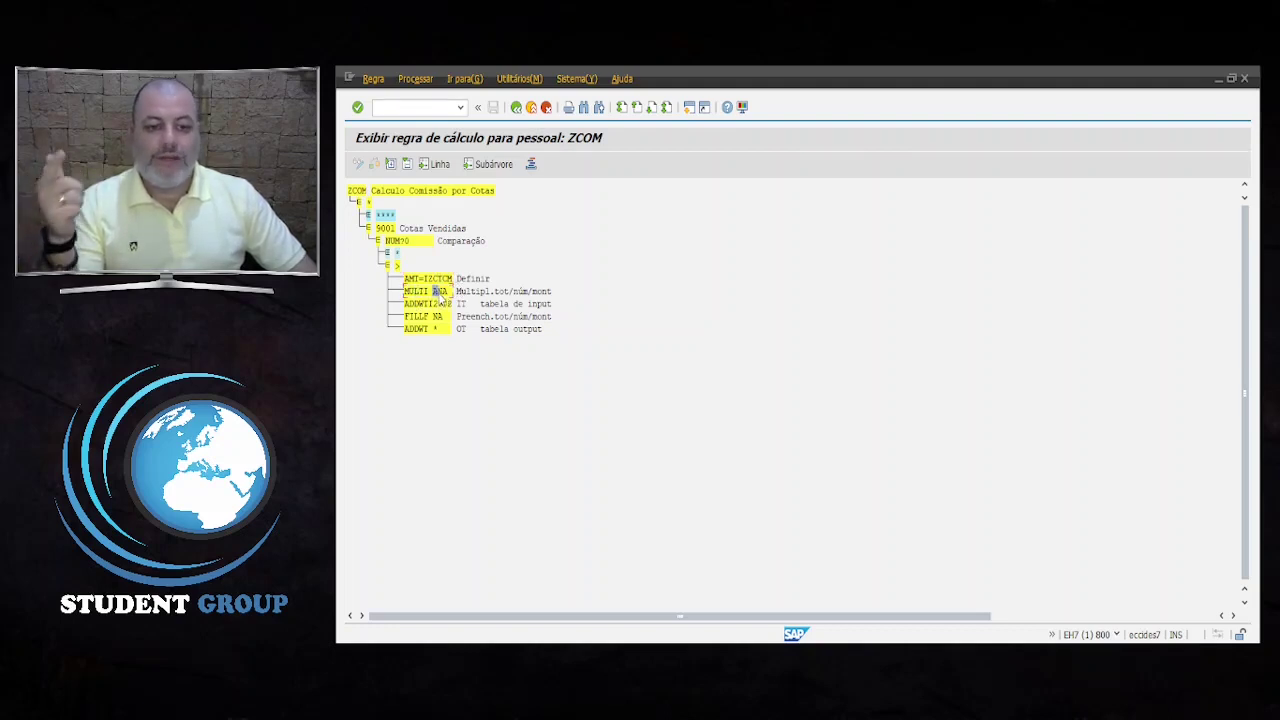
{"action": "left_click", "coordinate": [447, 280]}
{"action": "left_click", "coordinate": [440, 291]}
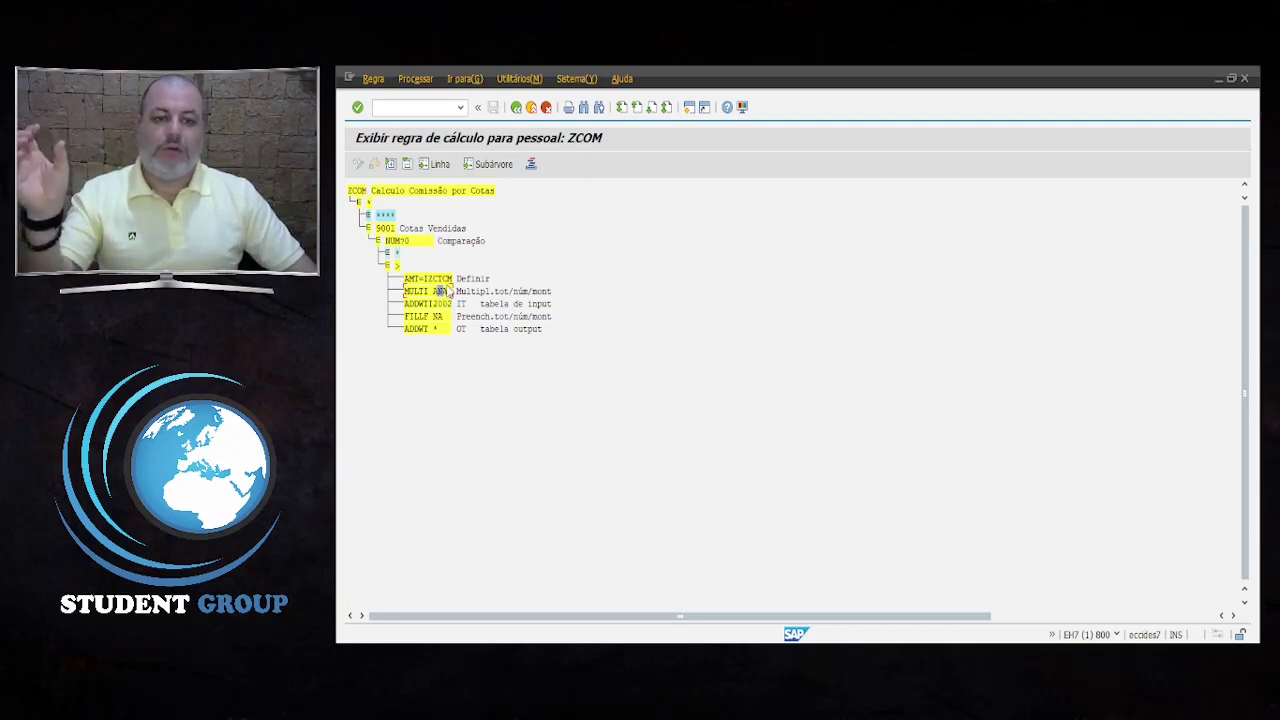
{"action": "left_click", "coordinate": [449, 279]}
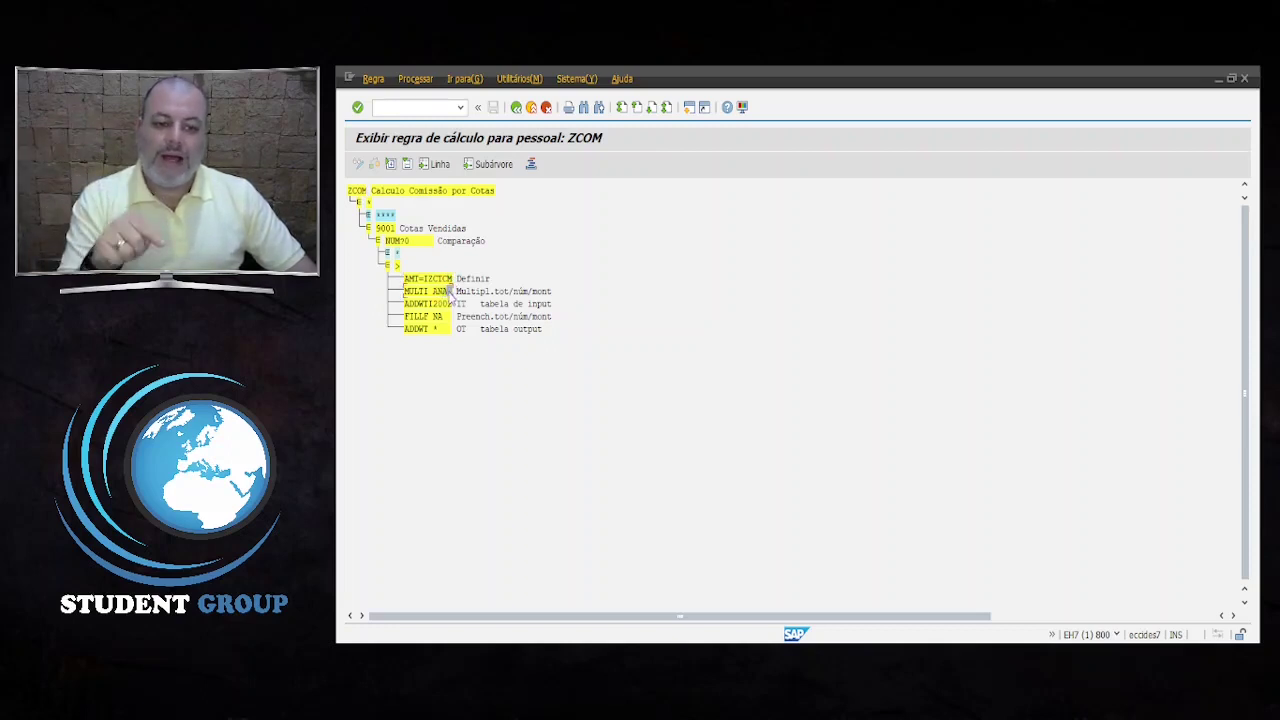
{"action": "left_click", "coordinate": [409, 304]}
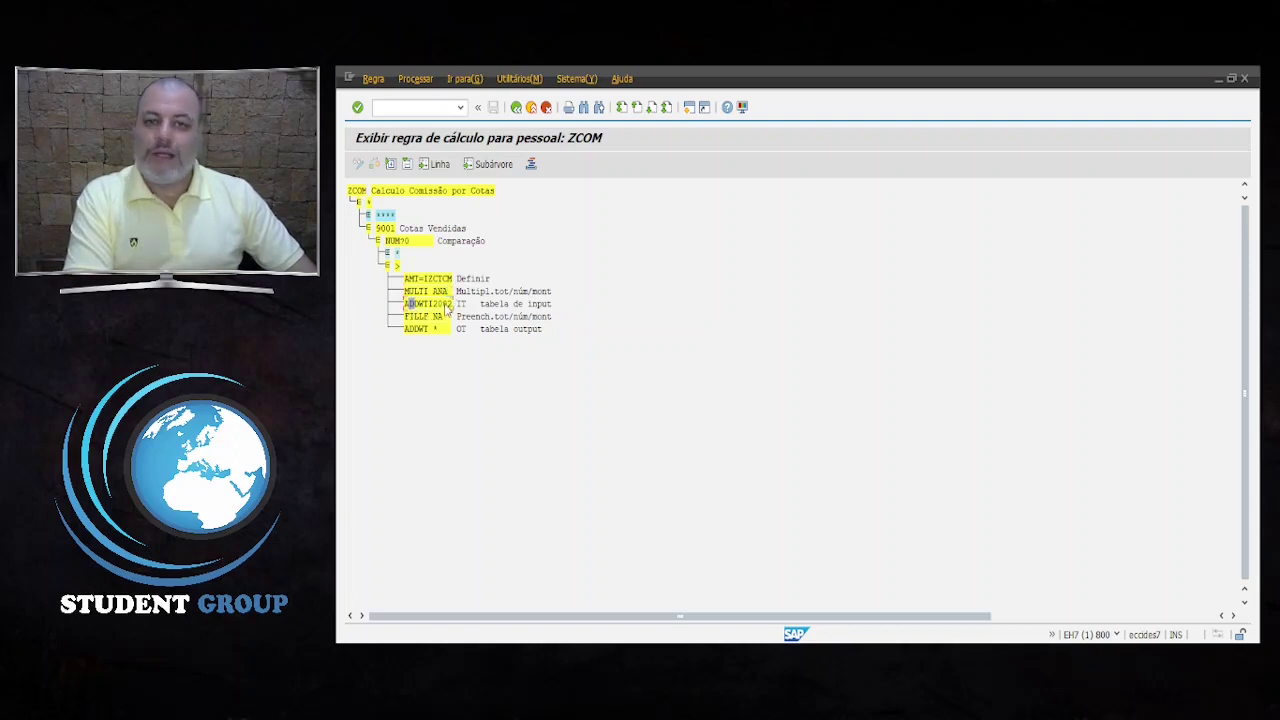
{"action": "left_click", "coordinate": [416, 317]}
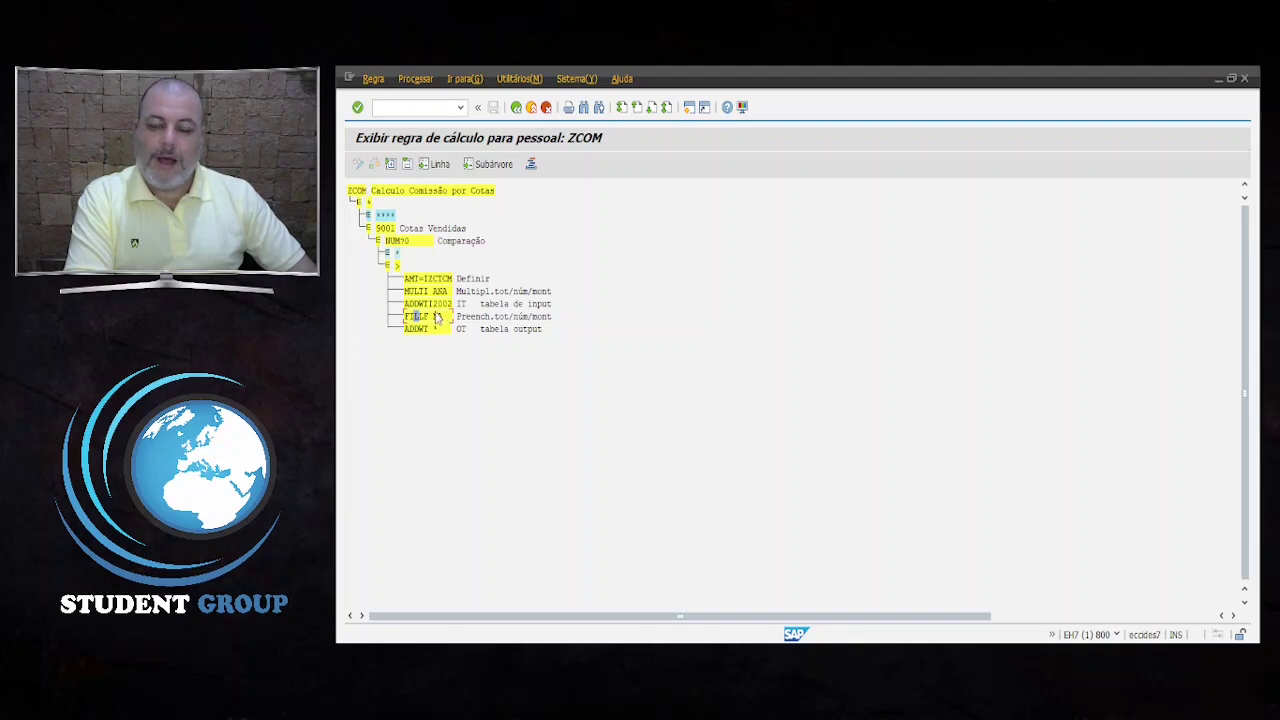
{"action": "left_click", "coordinate": [427, 331]}
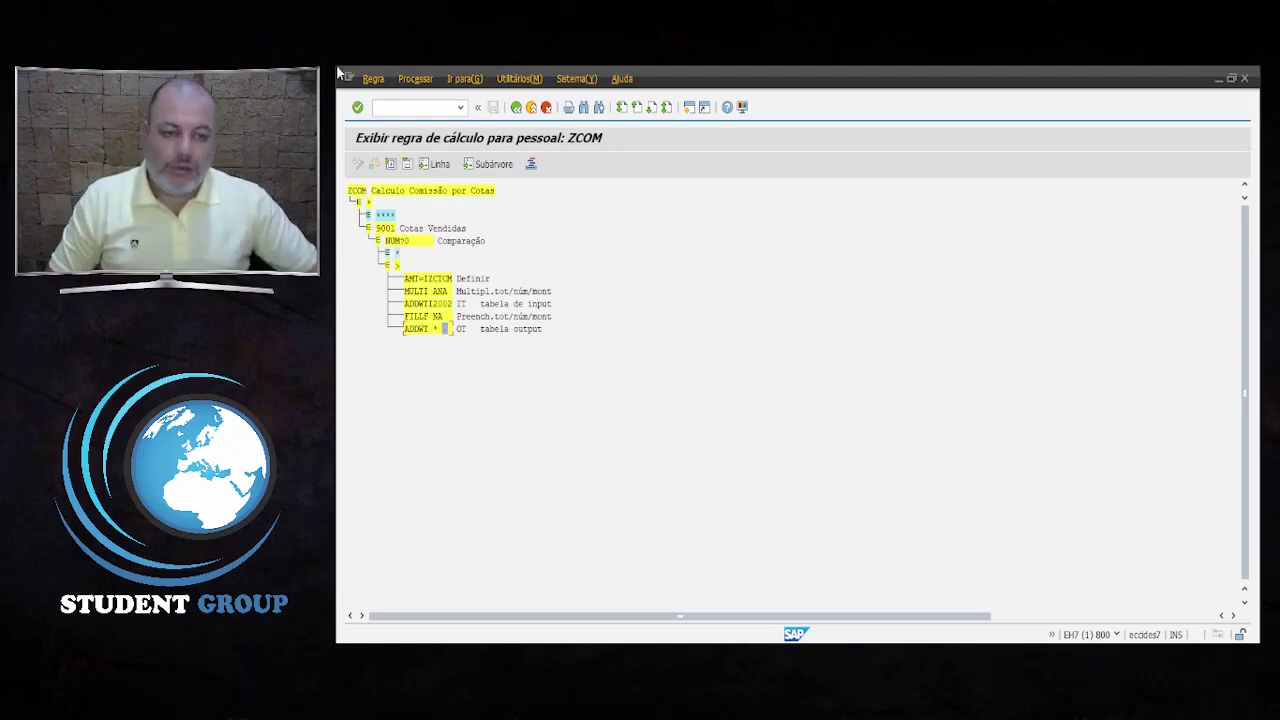
{"action": "left_click", "coordinate": [515, 108]}
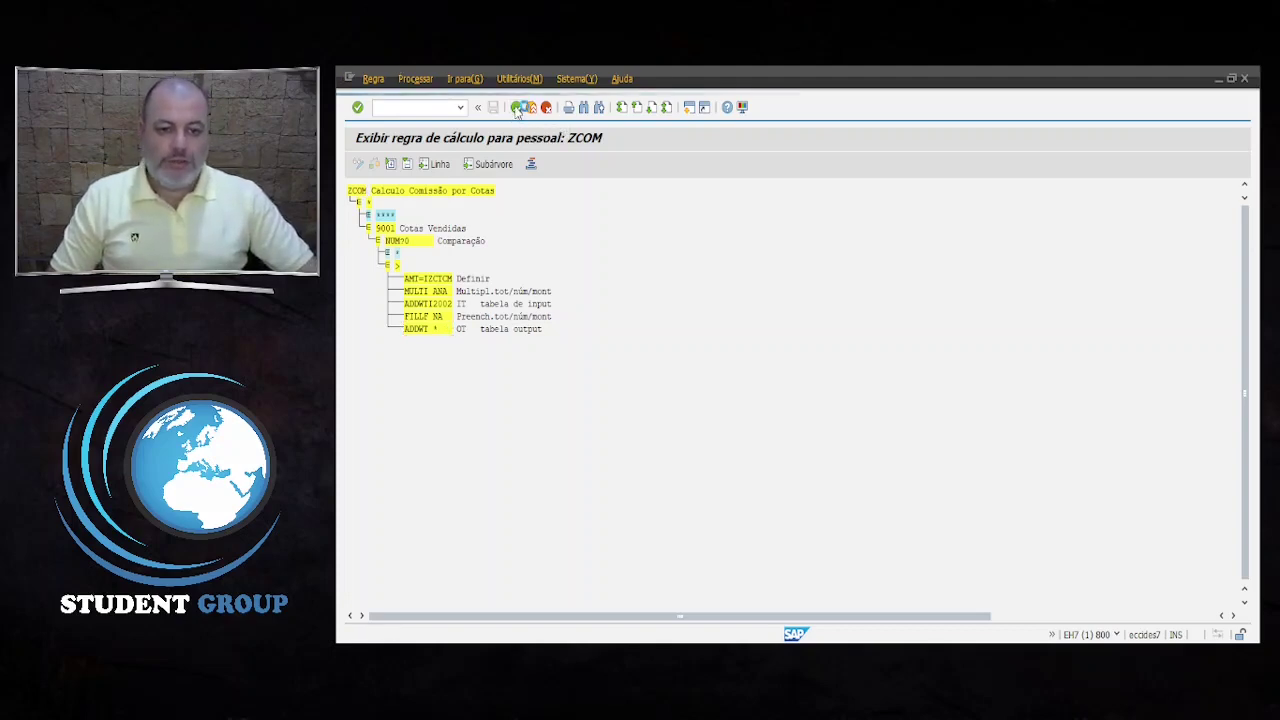
{"action": "left_click", "coordinate": [515, 108]}
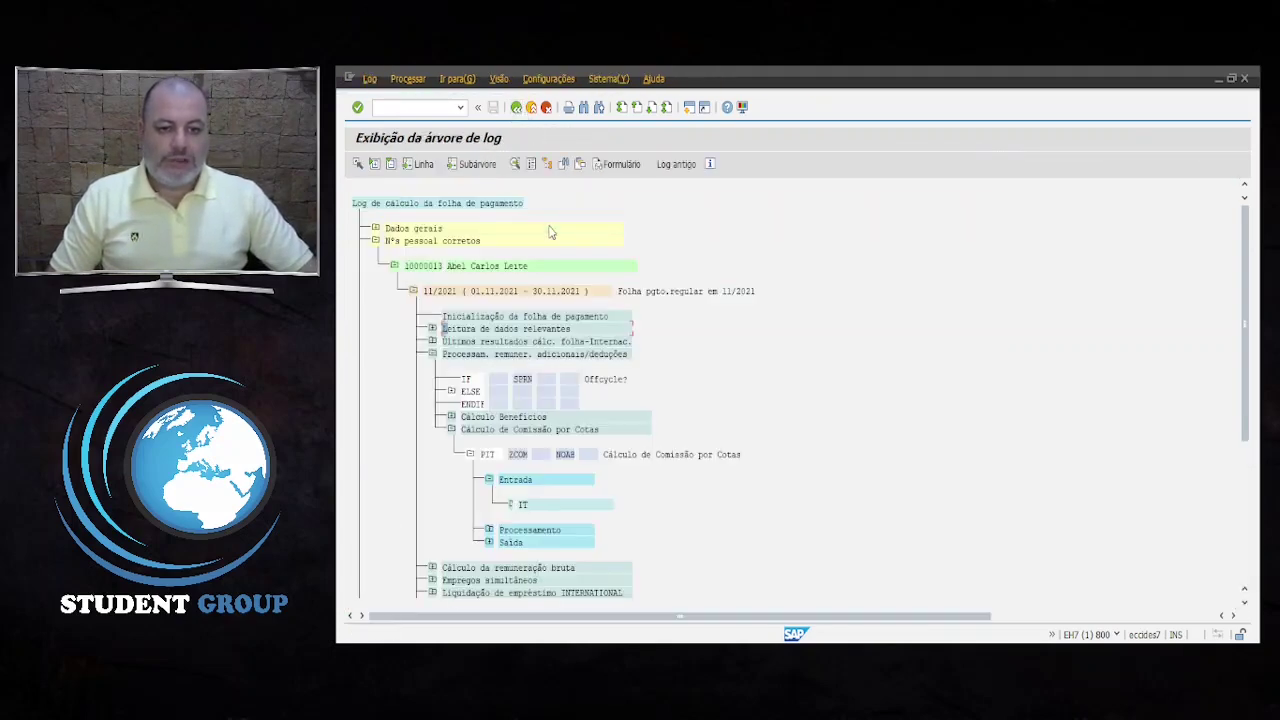
Reopen the IT input table under Entrada, check the number for wage type 9001 Cotas Vendidas, and return to the log tree.
{"action": "left_click", "coordinate": [535, 505]}
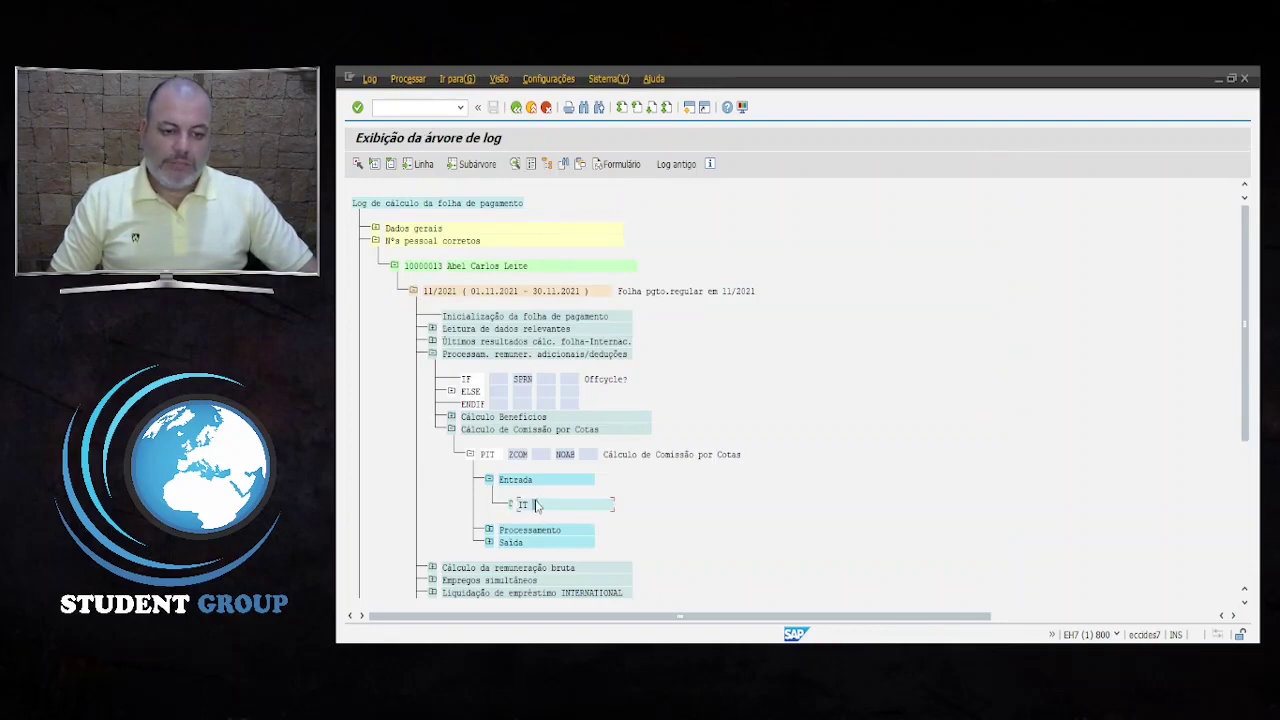
{"action": "double_click", "coordinate": [534, 505]}
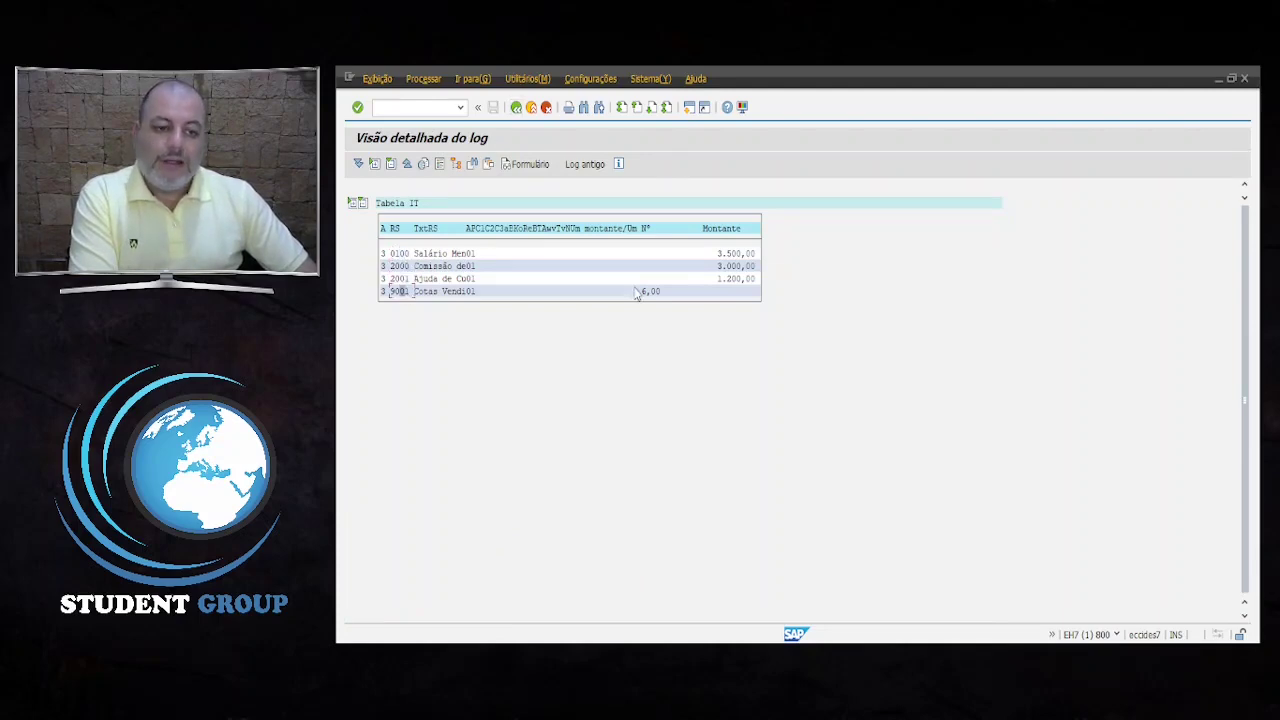
{"action": "left_click", "coordinate": [515, 108]}
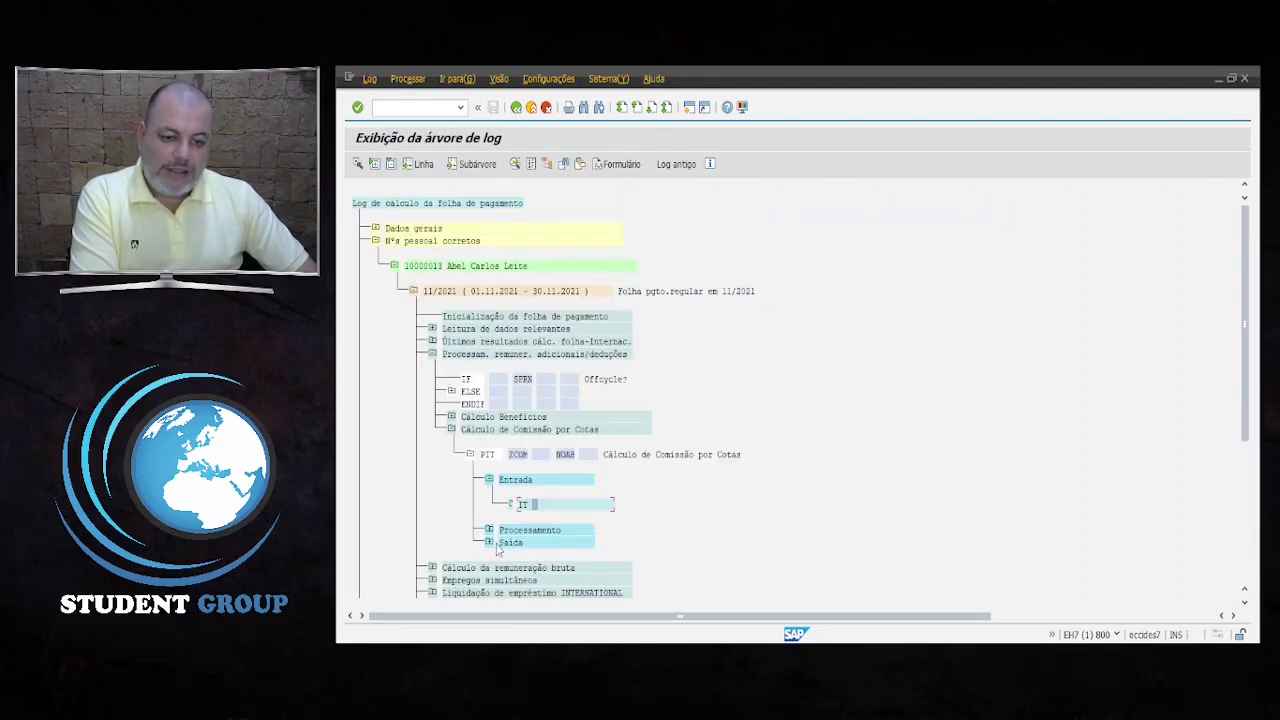
Open the IT output table under Saída of PIT ZCOM, examine wage type 2002, and return to the log tree.
{"action": "double_click", "coordinate": [530, 568]}
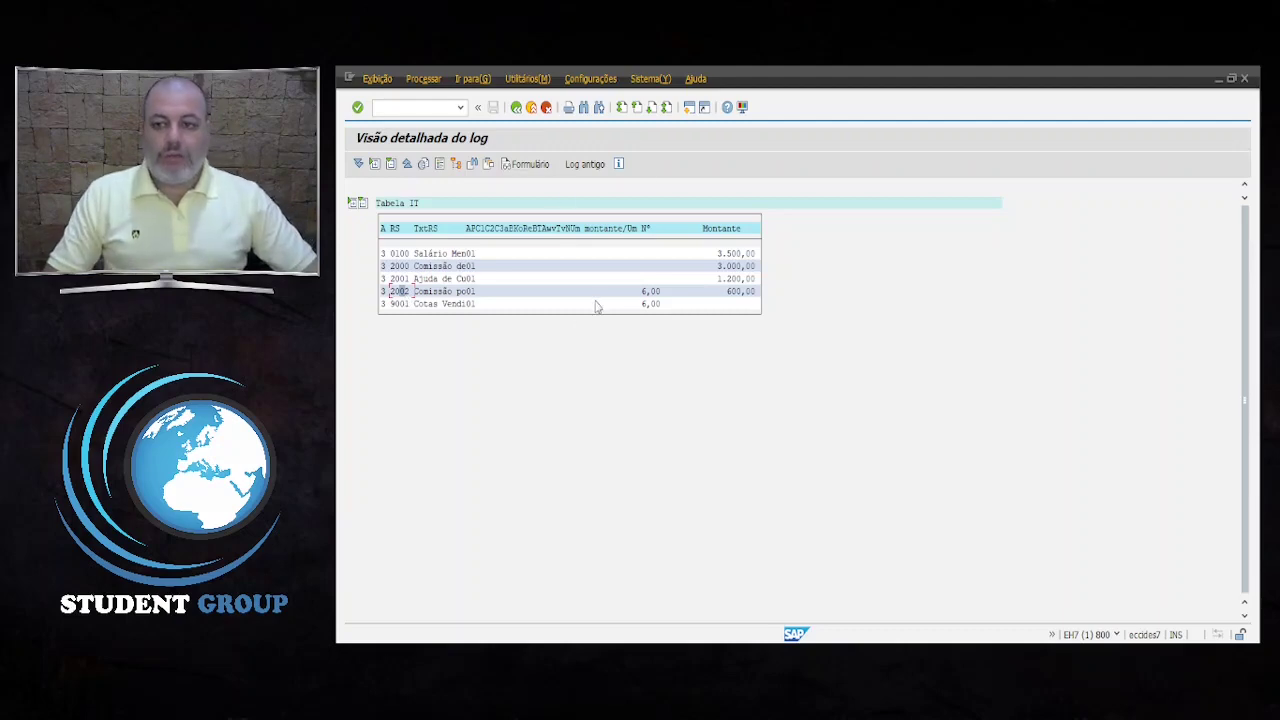
{"action": "key", "text": "F3"}
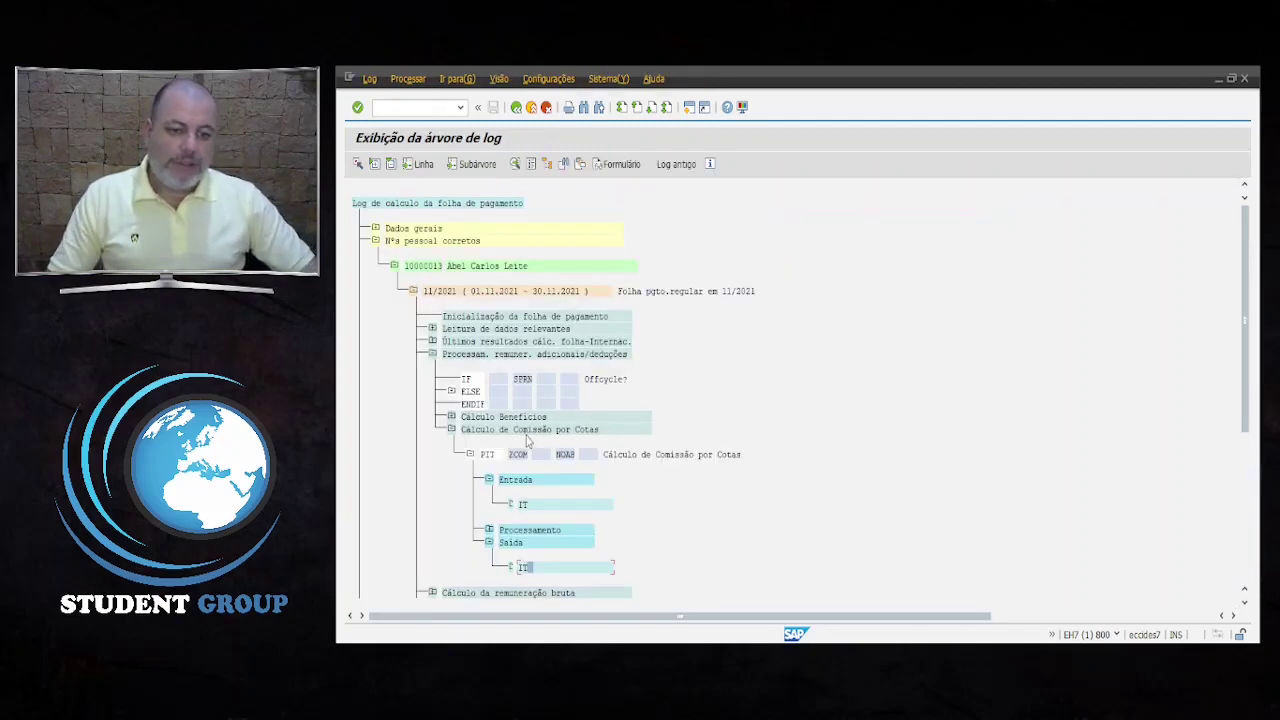
Look through the remaining calculation nodes of the payroll log and return to the payroll program's selection screen.
{"action": "scroll", "coordinate": [520, 463], "scroll_direction": "down", "scroll_amount": 3}
{"action": "scroll", "coordinate": [520, 463], "scroll_direction": "down", "scroll_amount": 3}
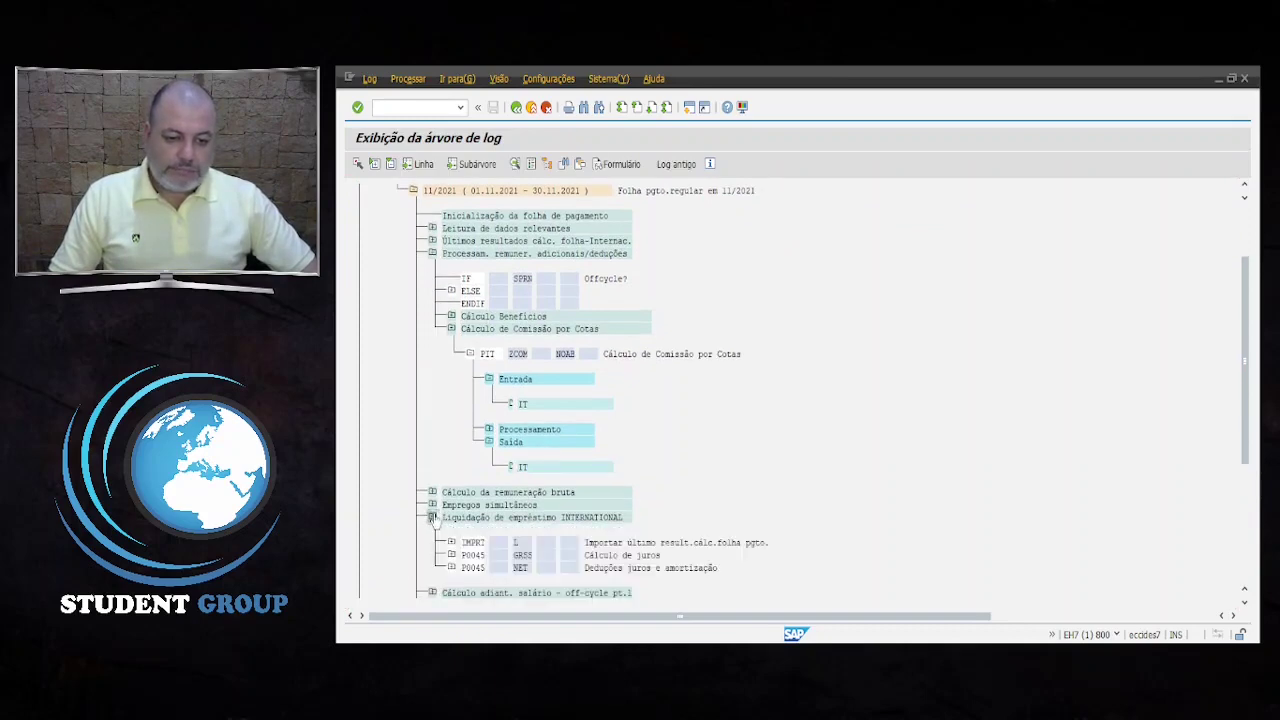
{"action": "scroll", "coordinate": [427, 540], "scroll_direction": "down", "scroll_amount": 1}
{"action": "scroll", "coordinate": [427, 543], "scroll_direction": "down", "scroll_amount": 1}
{"action": "left_click", "coordinate": [432, 530]}
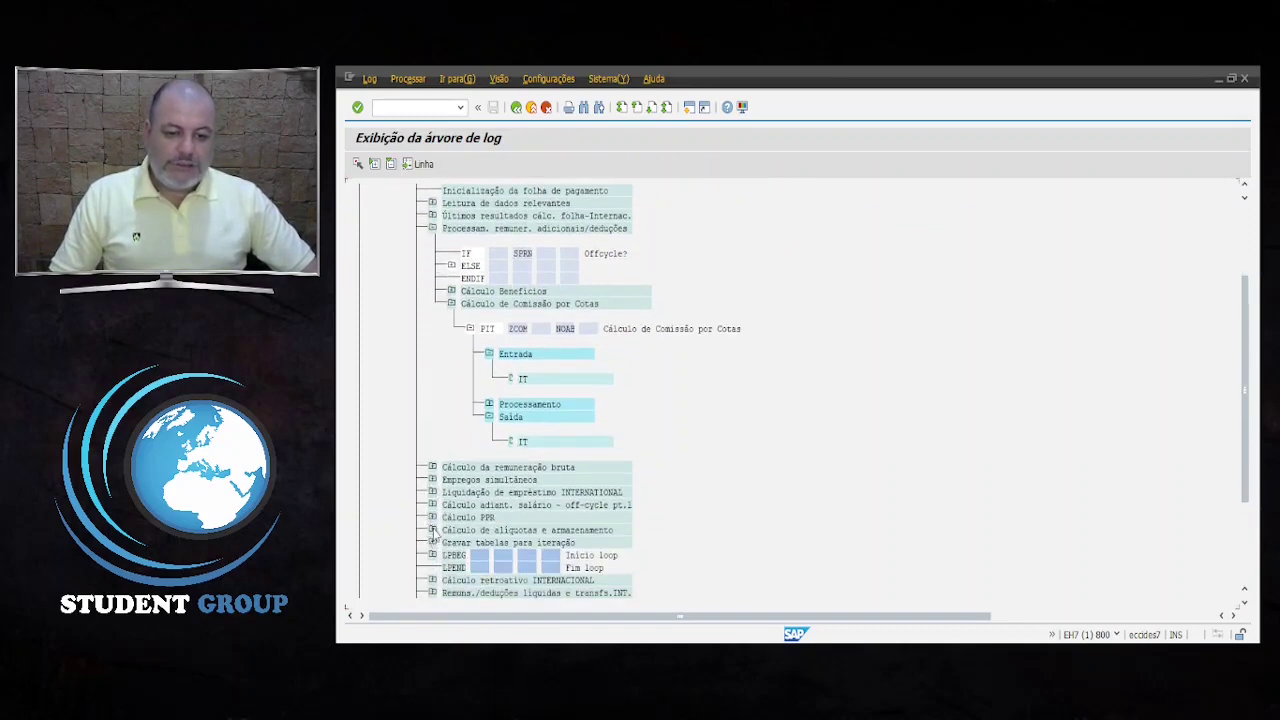
{"action": "left_click", "coordinate": [432, 267]}
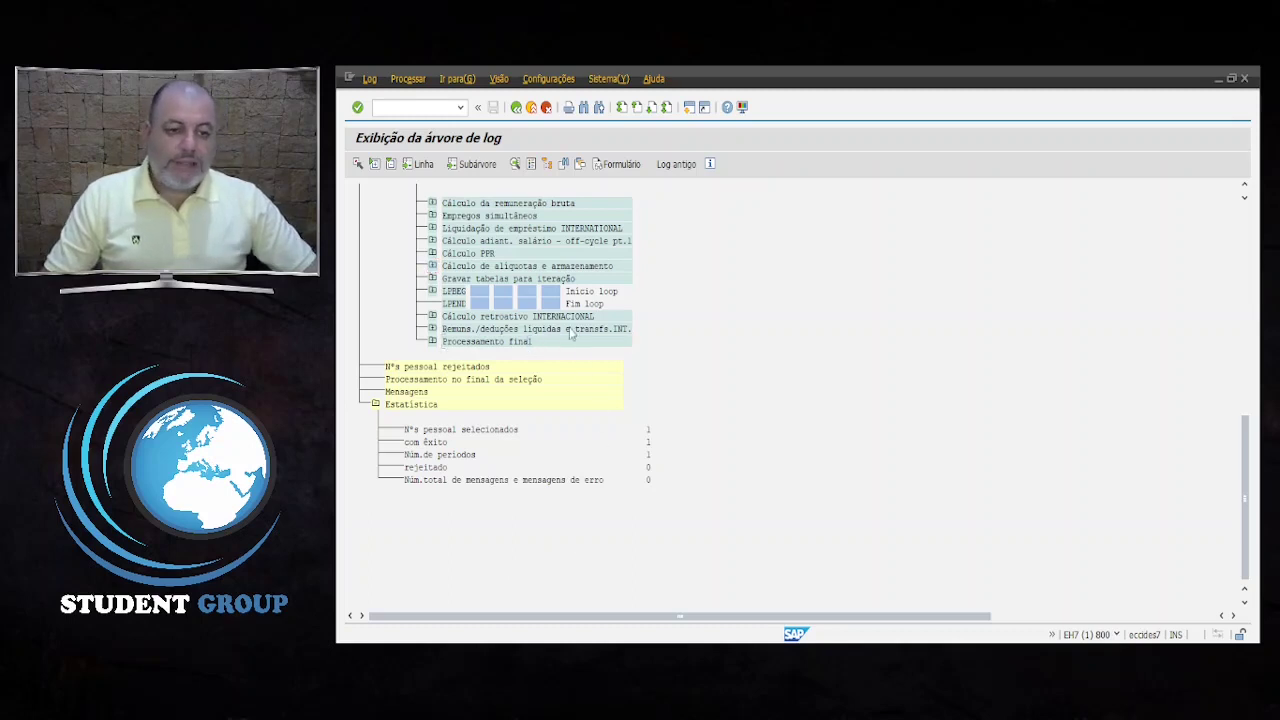
{"action": "key", "text": "F3"}
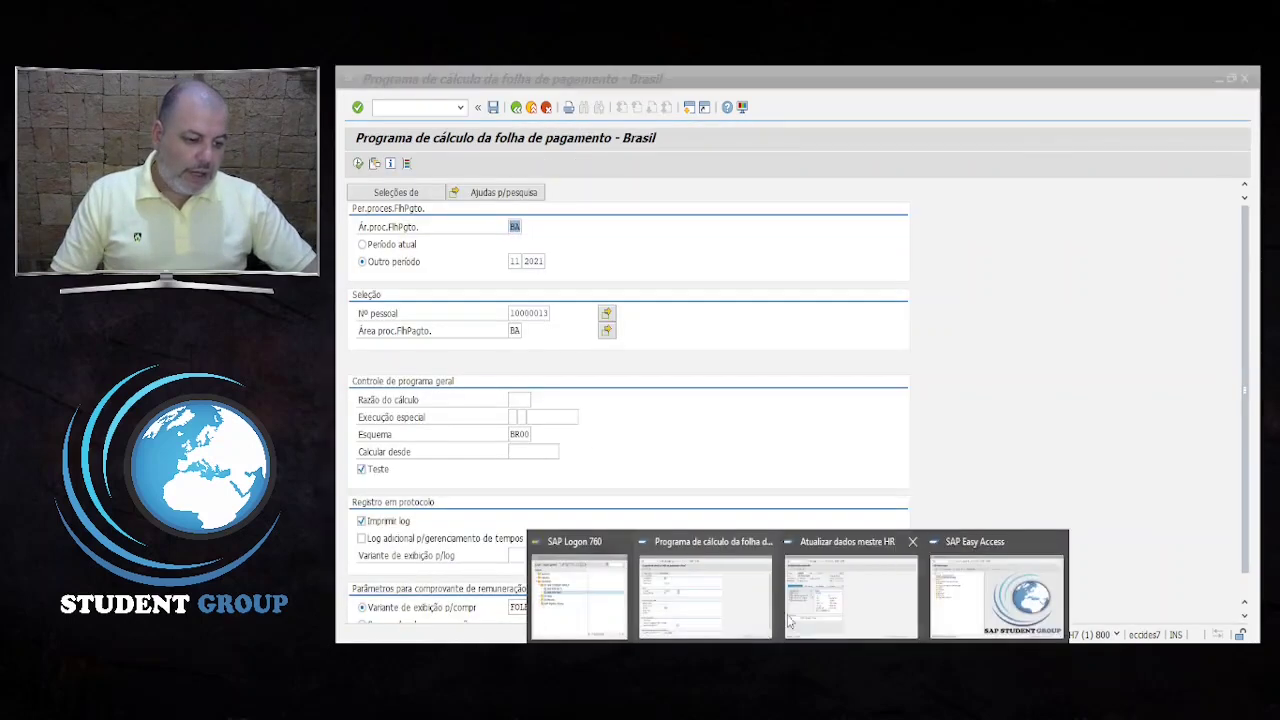
Switch to the Atualizar dados mestre HR window and create a new IT0015 Pagamento complementar record for the employee.
{"action": "left_click", "coordinate": [851, 598]}
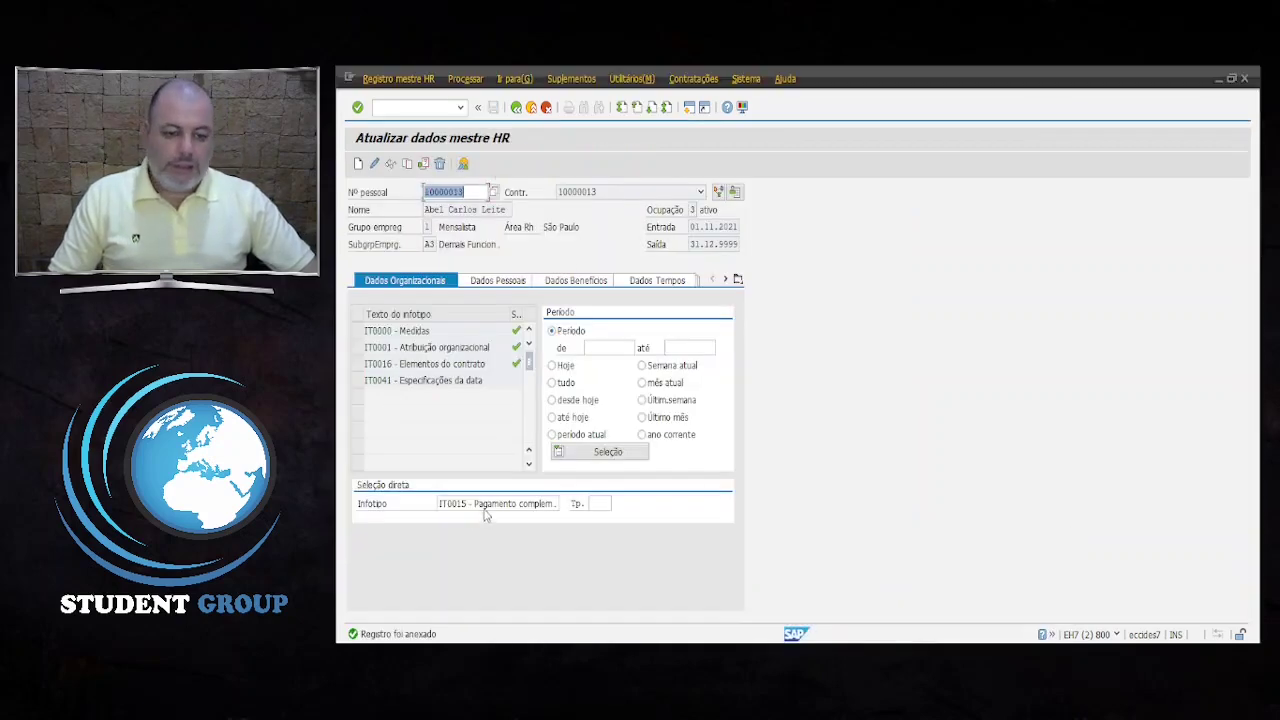
{"action": "left_click_drag", "start_coordinate": [491, 506], "coordinate": [385, 518]}
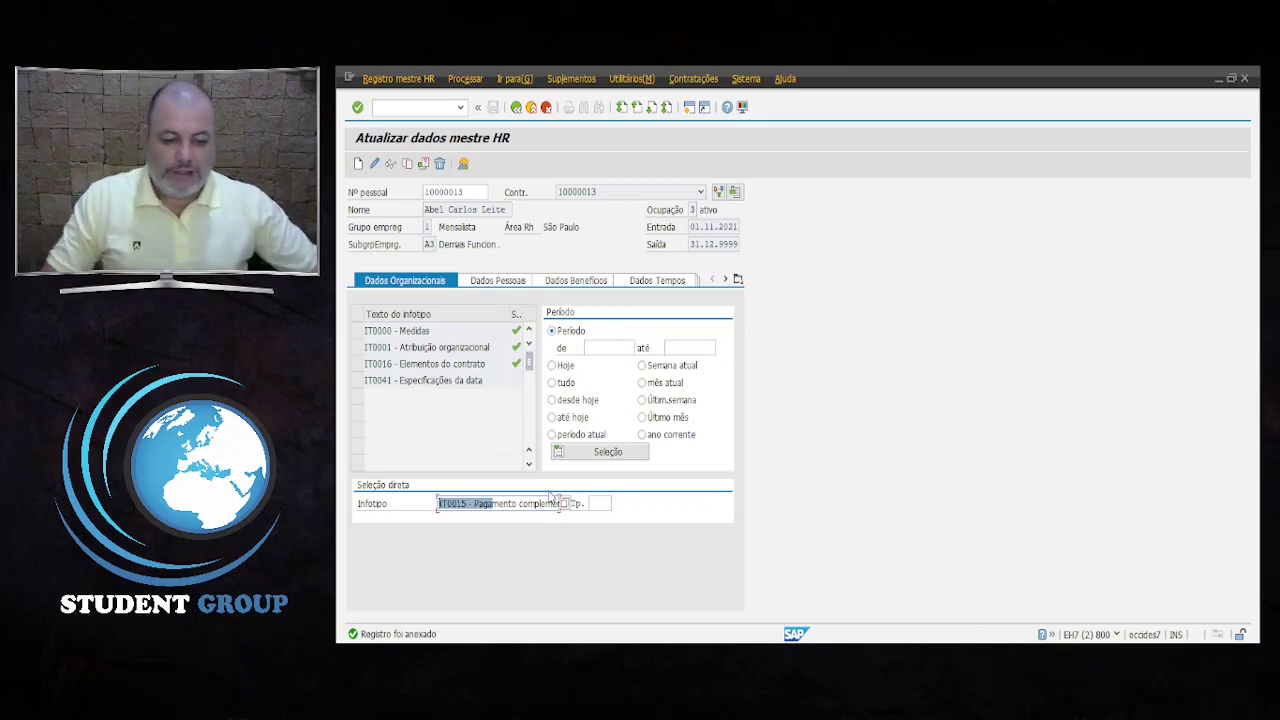
{"action": "left_click", "coordinate": [518, 504]}
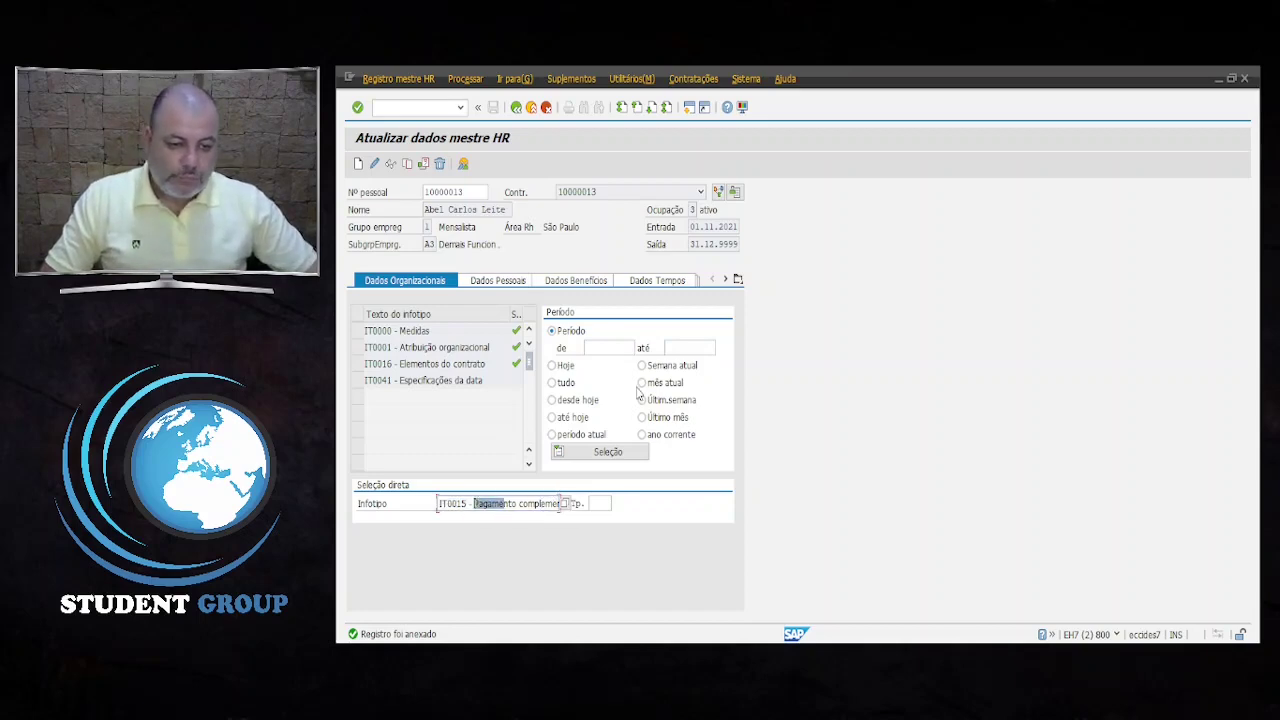
{"action": "left_click", "coordinate": [358, 164]}
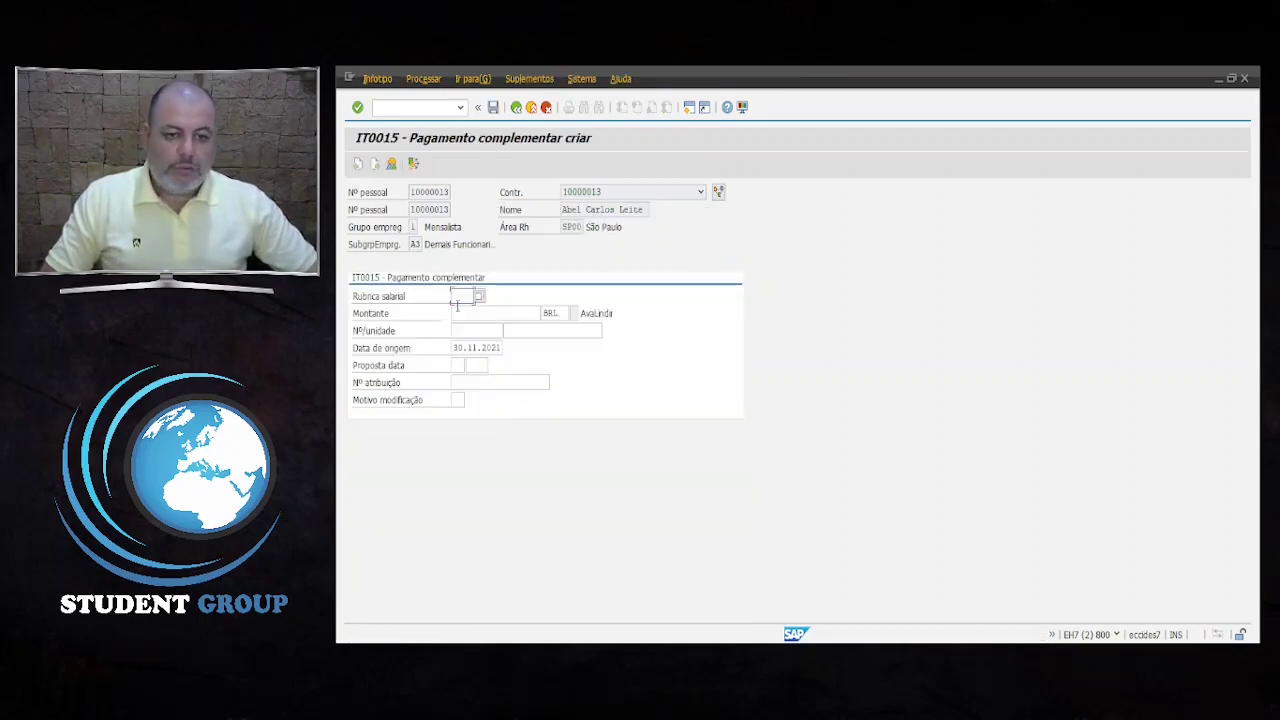
Enter wage type 9000 Vale Transporte with amount 350,00 BRL and origin date 30.11.2021, and save the record.
{"action": "type", "text": "908"}
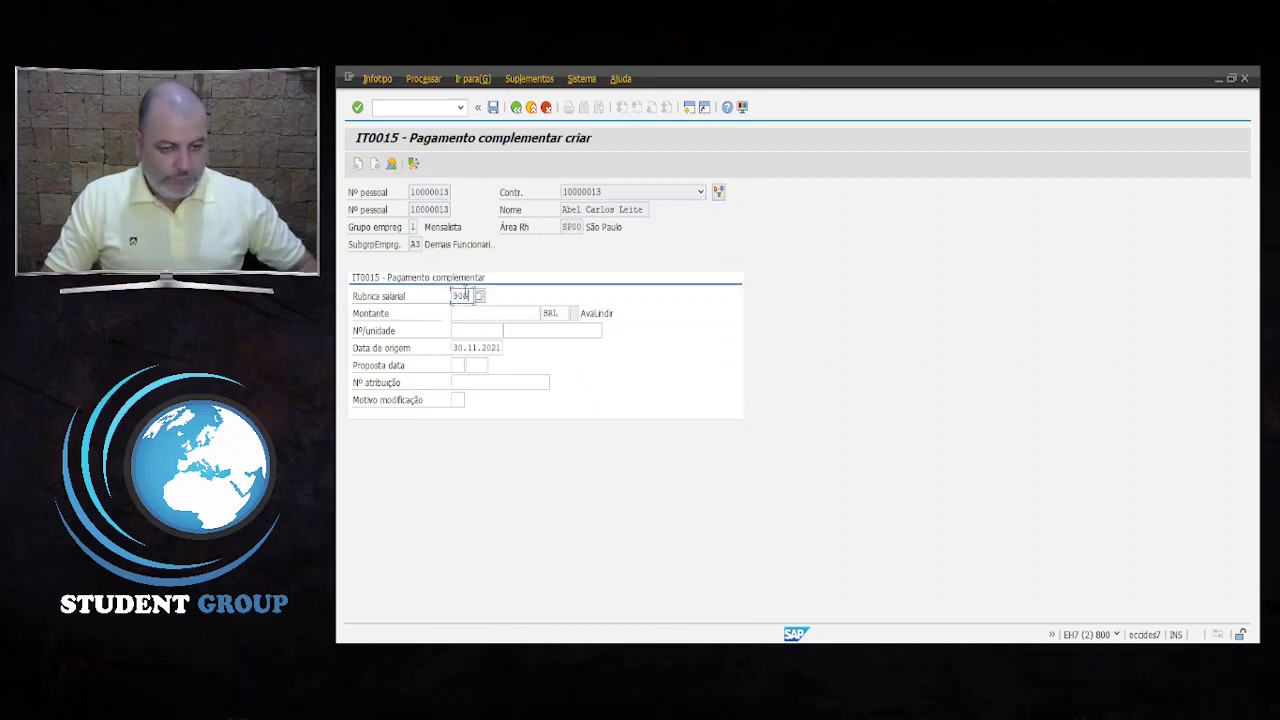
{"action": "left_click_drag", "start_coordinate": [455, 346], "coordinate": [526, 350]}
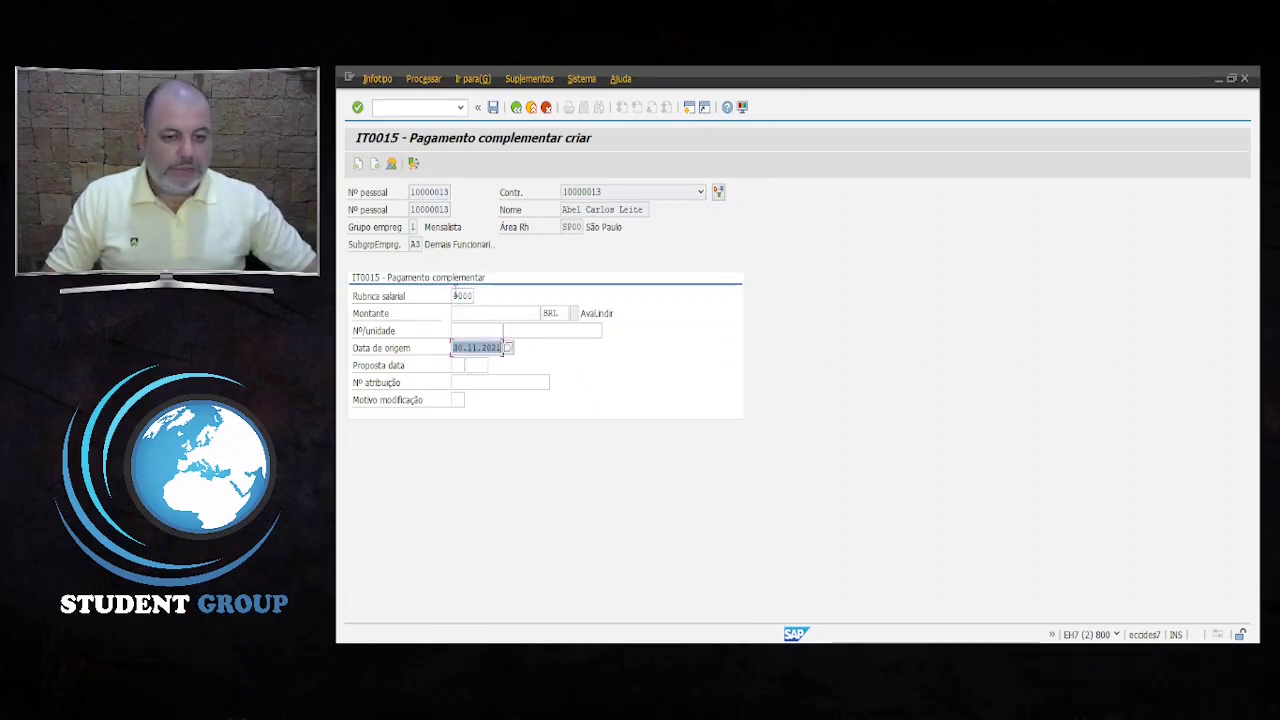
{"action": "left_click", "coordinate": [474, 313]}
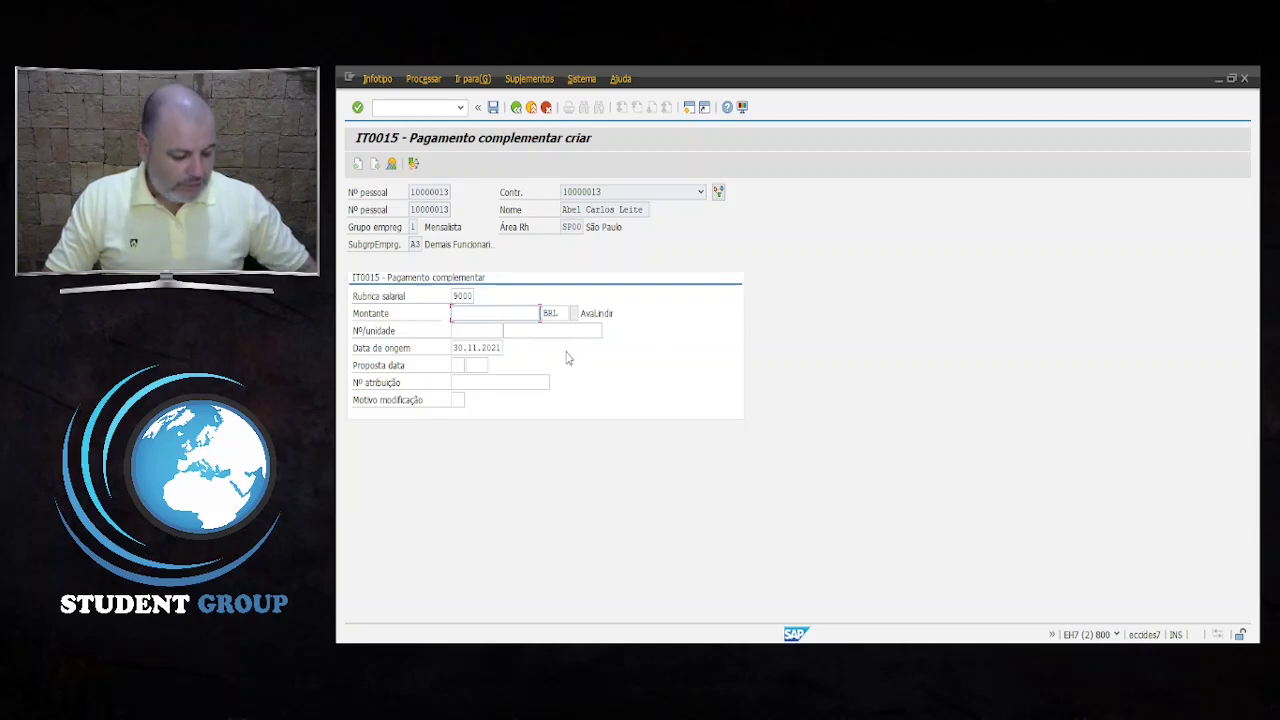
{"action": "type", "text": "350,00"}
{"action": "key", "text": "Return"}
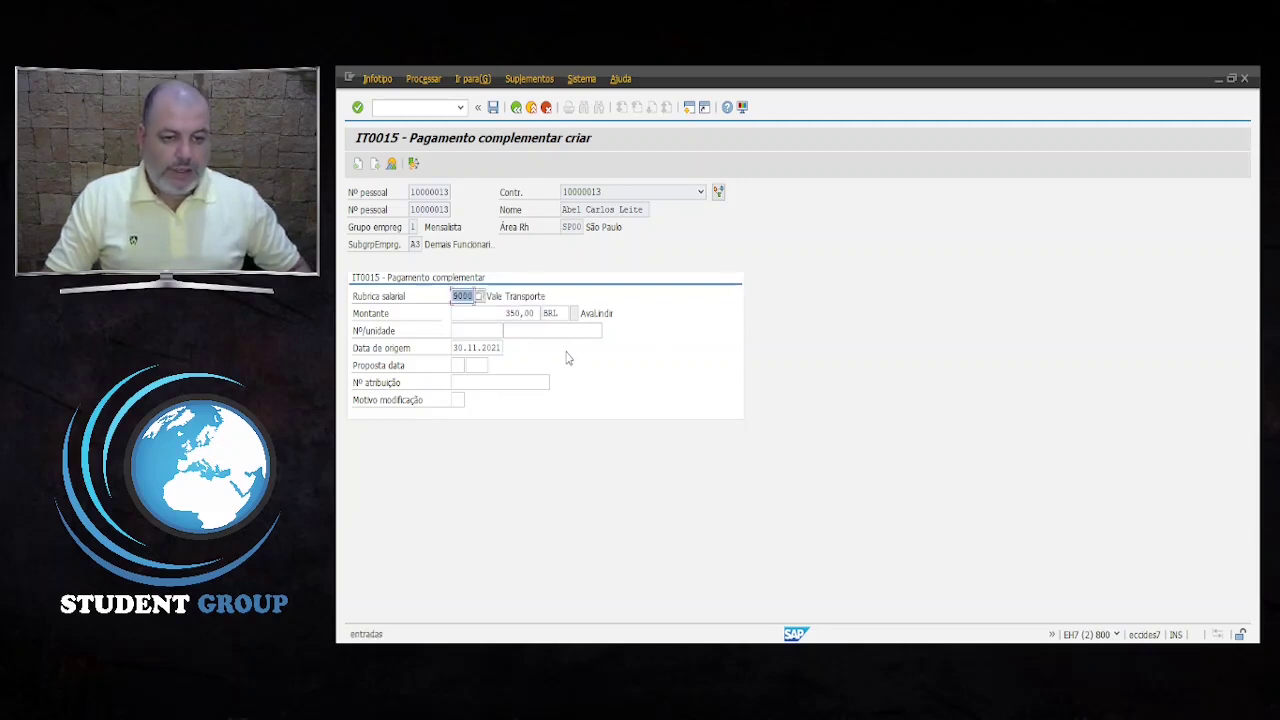
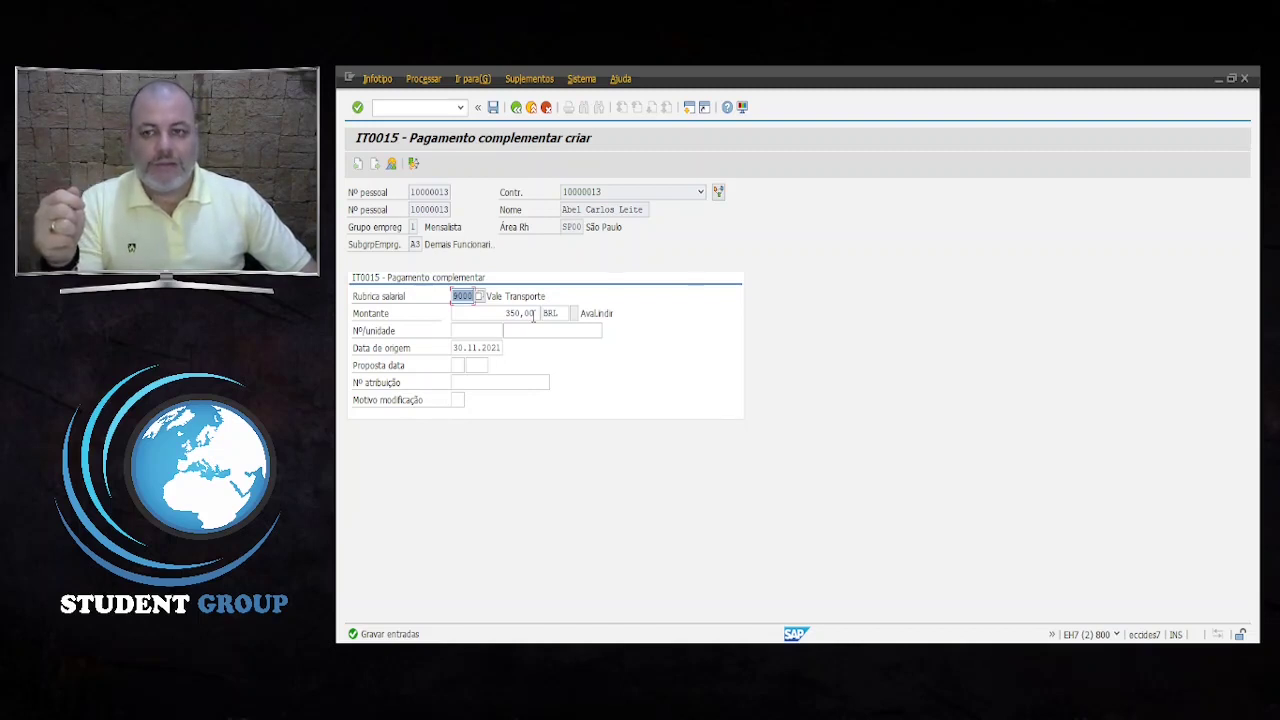
{"action": "left_click", "coordinate": [482, 347]}
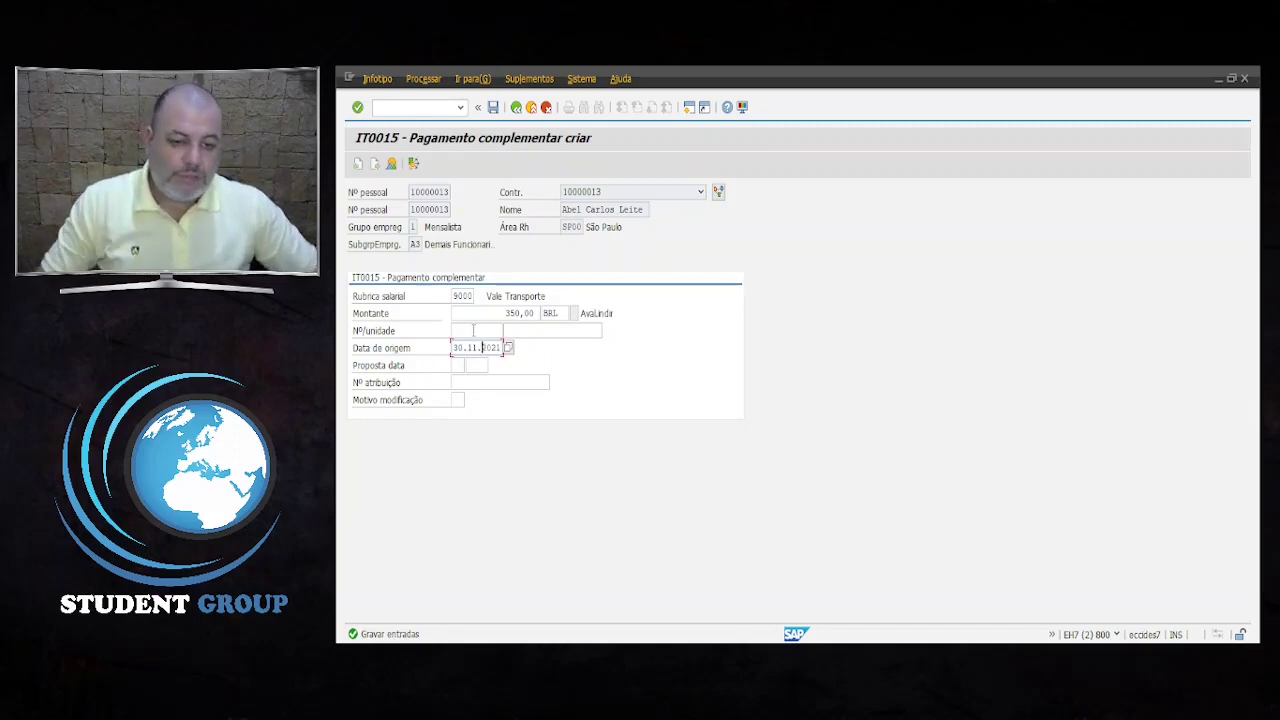
{"action": "left_click", "coordinate": [493, 107]}
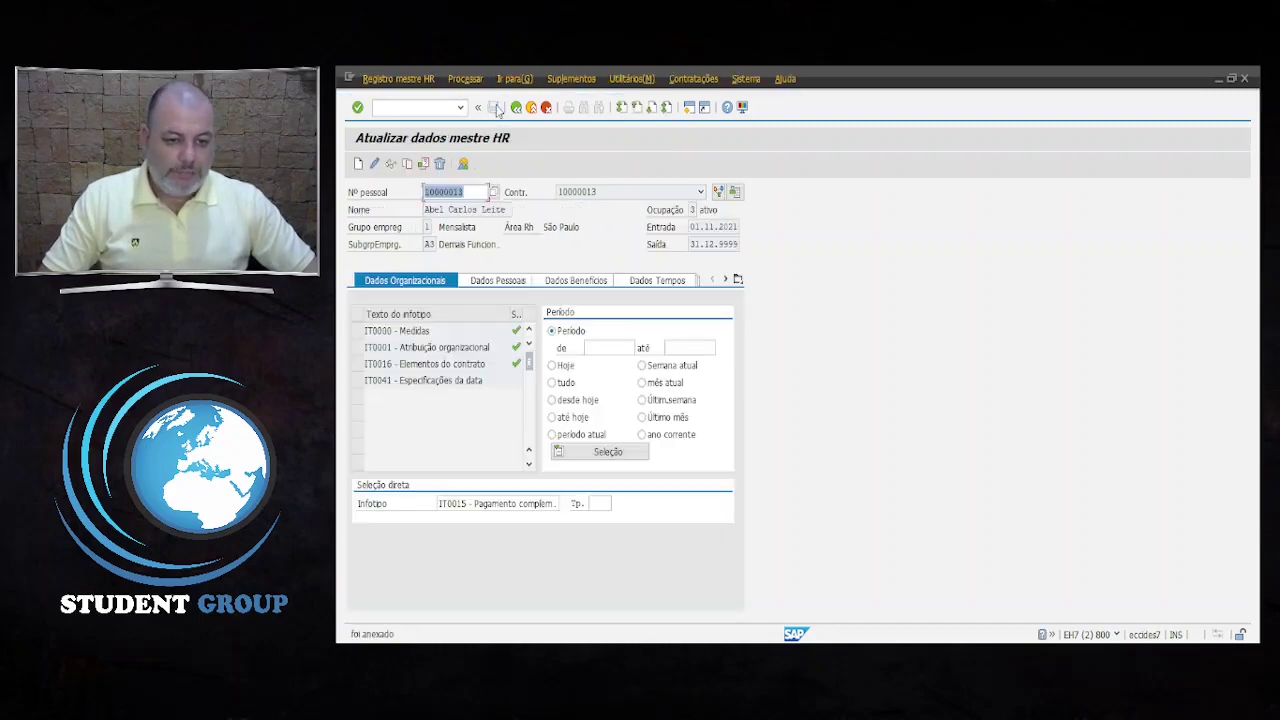
Return to the payroll program window, run the calculation for 11/2021 and display the payslip form.
{"action": "left_click", "coordinate": [797, 655]}
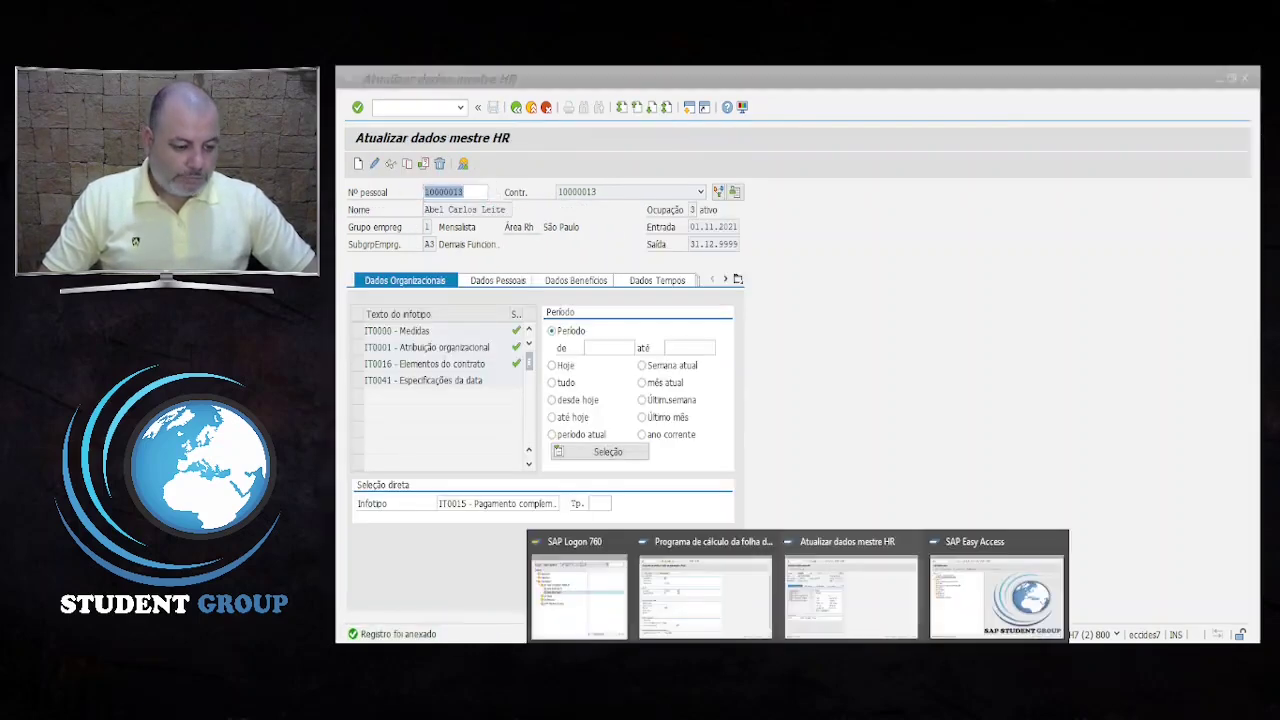
{"action": "left_click", "coordinate": [705, 607]}
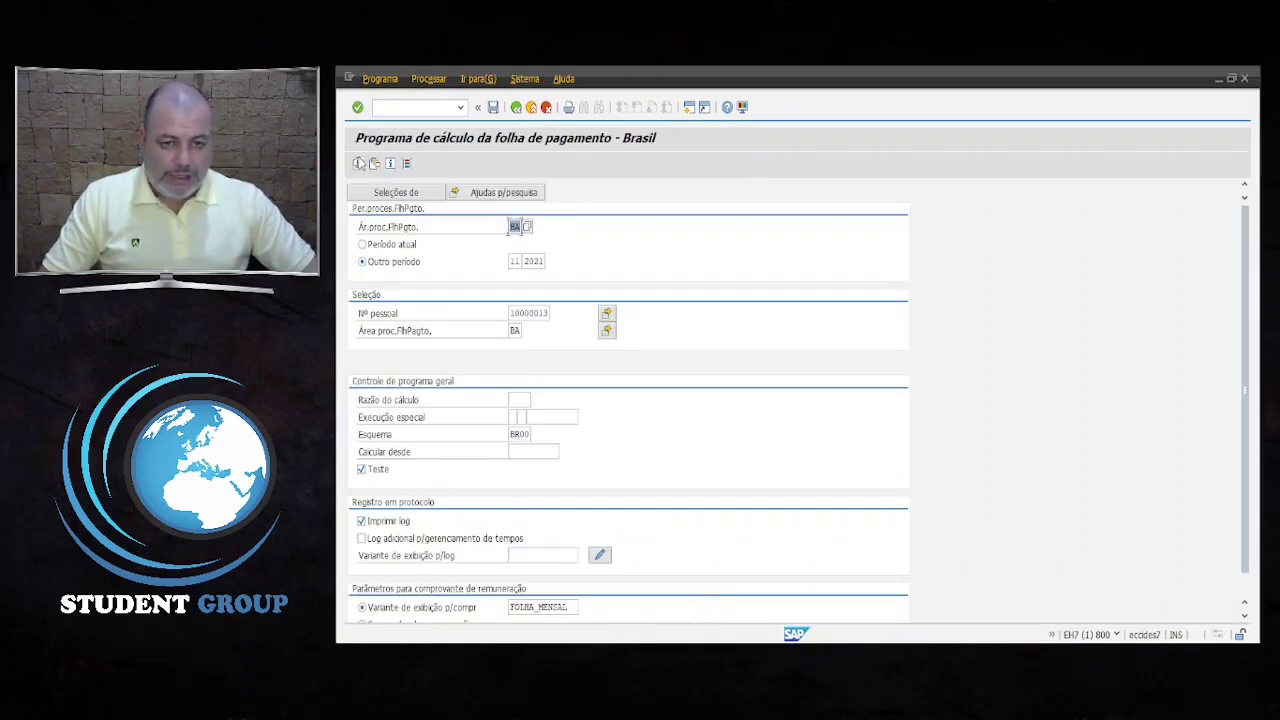
{"action": "left_click", "coordinate": [359, 164]}
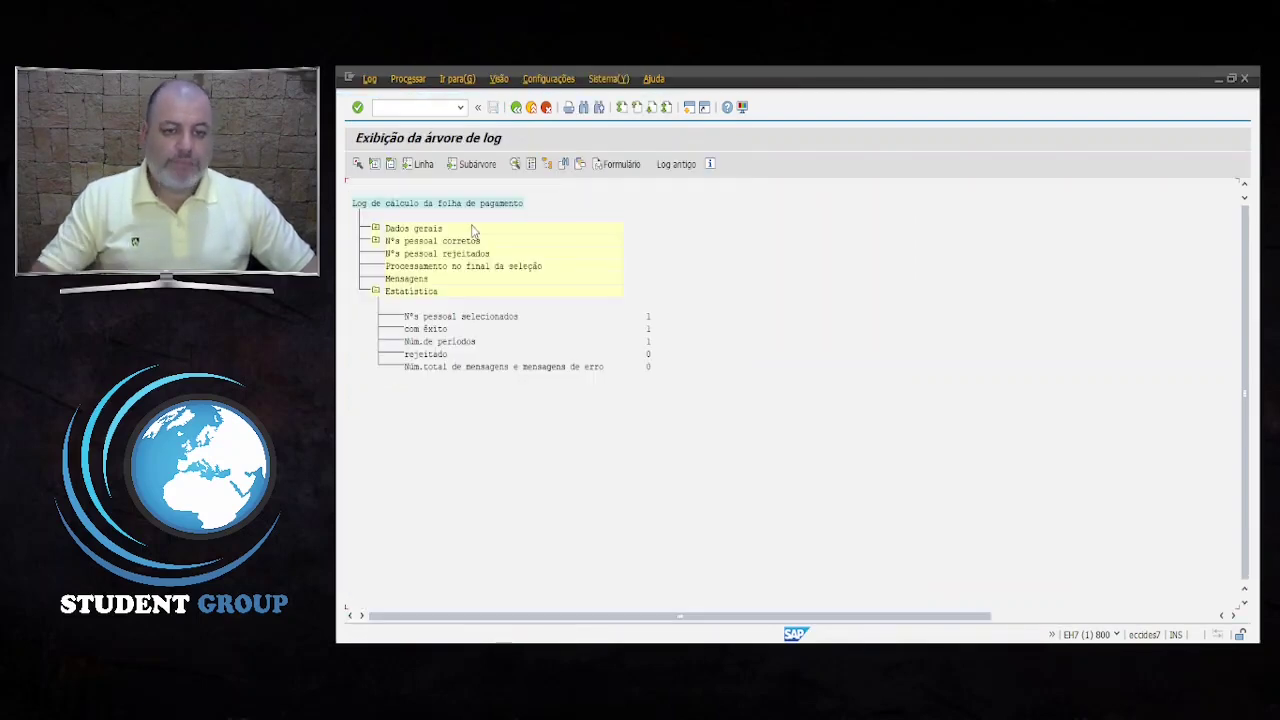
{"action": "left_click", "coordinate": [619, 164]}
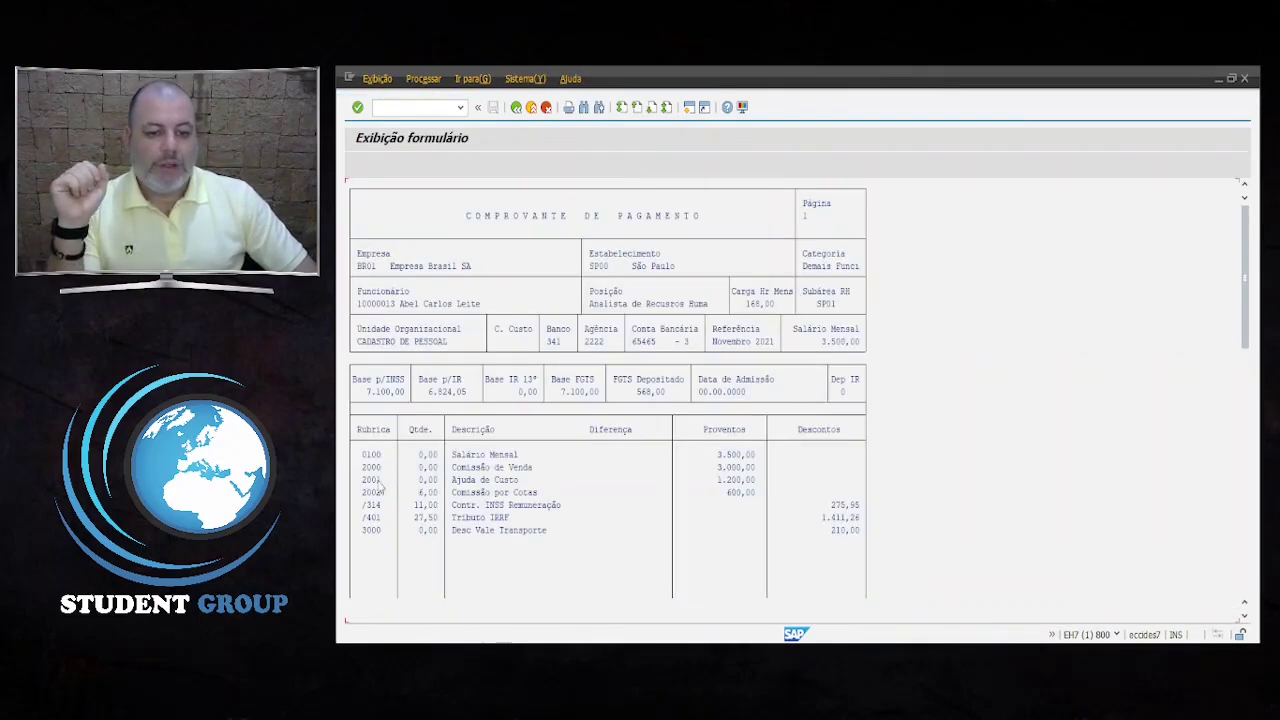
Examine the 3000 Desc Vale Transporte deduction against the monthly salary on the payslip and return to the log tree.
{"action": "left_click", "coordinate": [370, 530]}
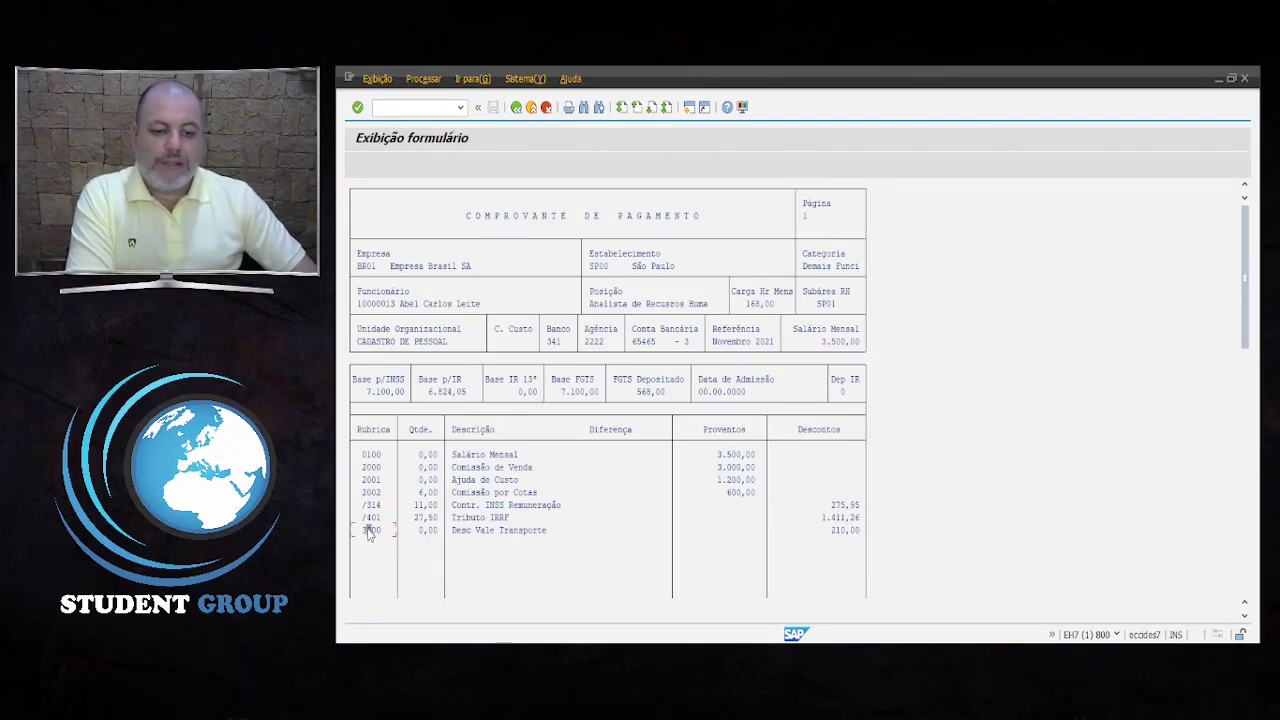
{"action": "left_click", "coordinate": [458, 532]}
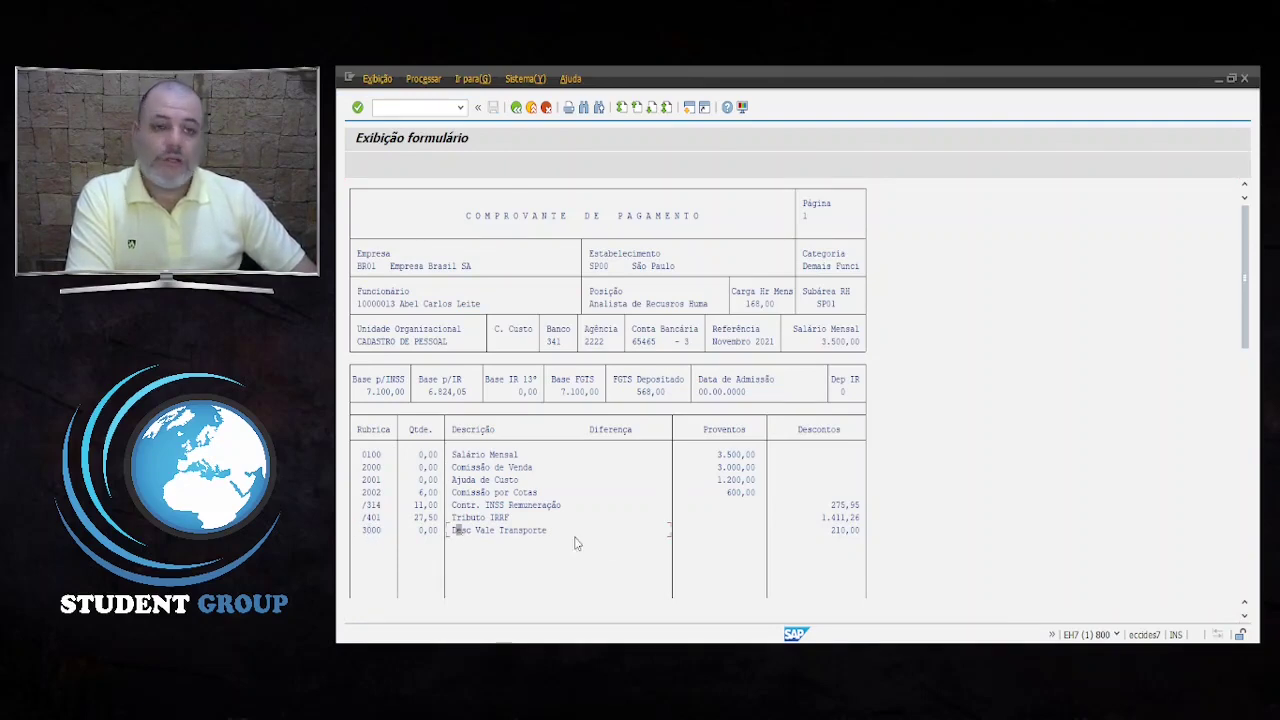
{"action": "left_click", "coordinate": [837, 533]}
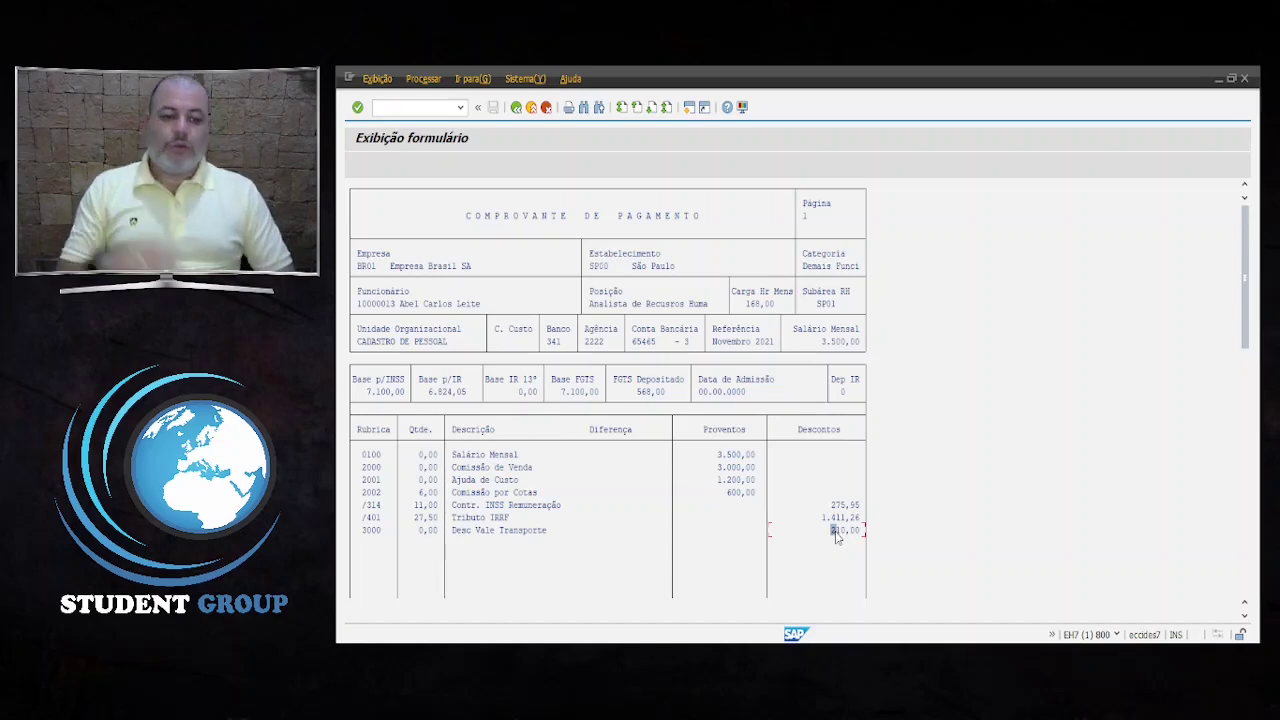
{"action": "left_click", "coordinate": [730, 457]}
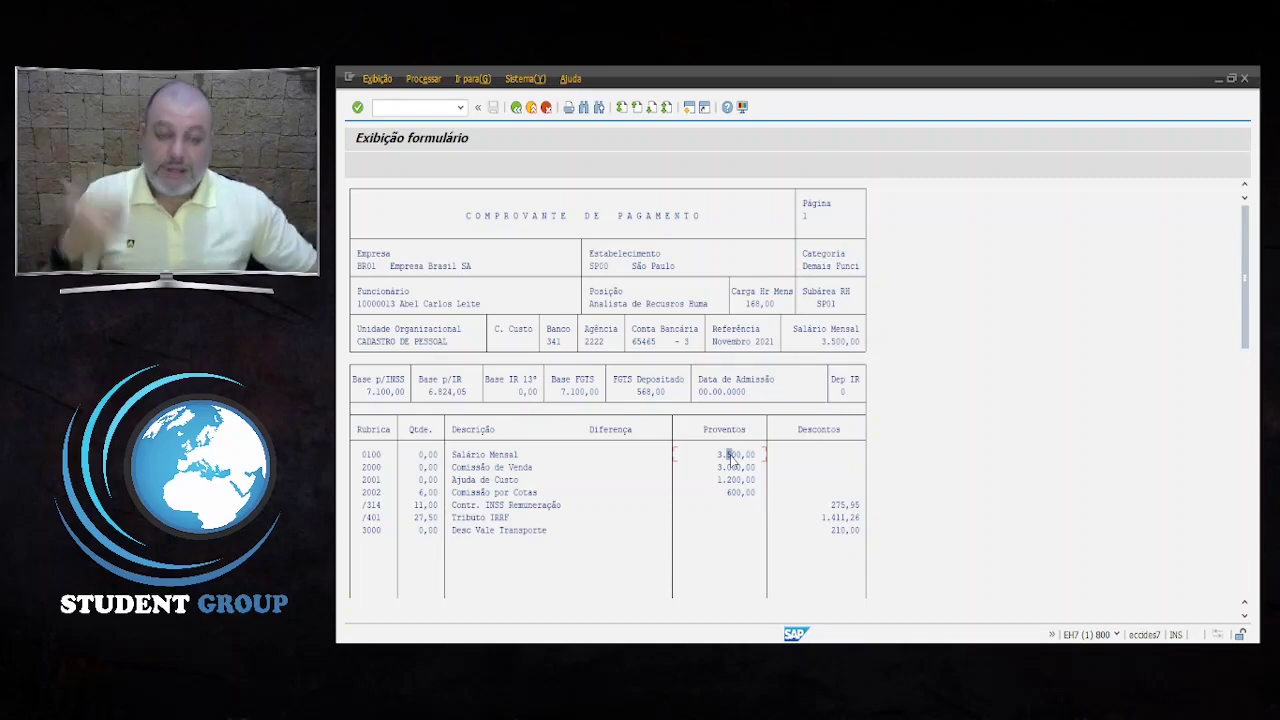
{"action": "left_click", "coordinate": [517, 108]}
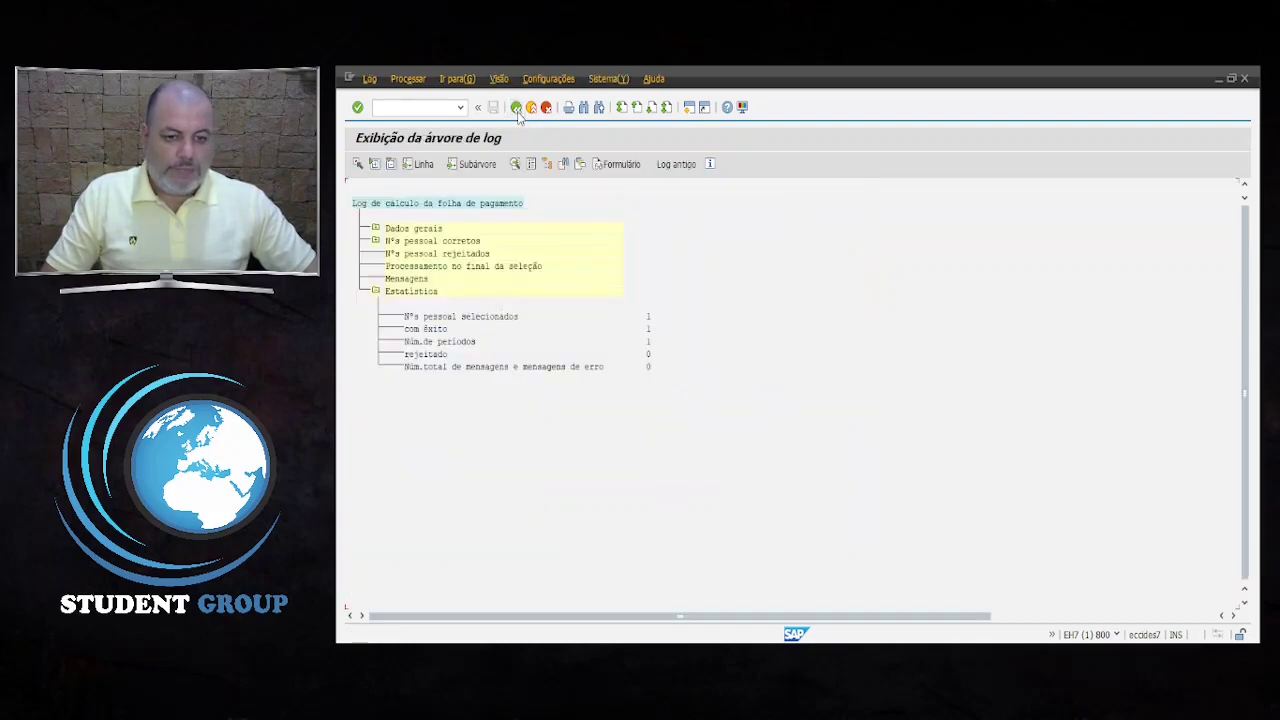
Expand the employee's 11/2021 log down to the ELSE block under Processam. remuner. adicionais/deduções.
{"action": "left_click", "coordinate": [375, 241]}
{"action": "left_click", "coordinate": [394, 265]}
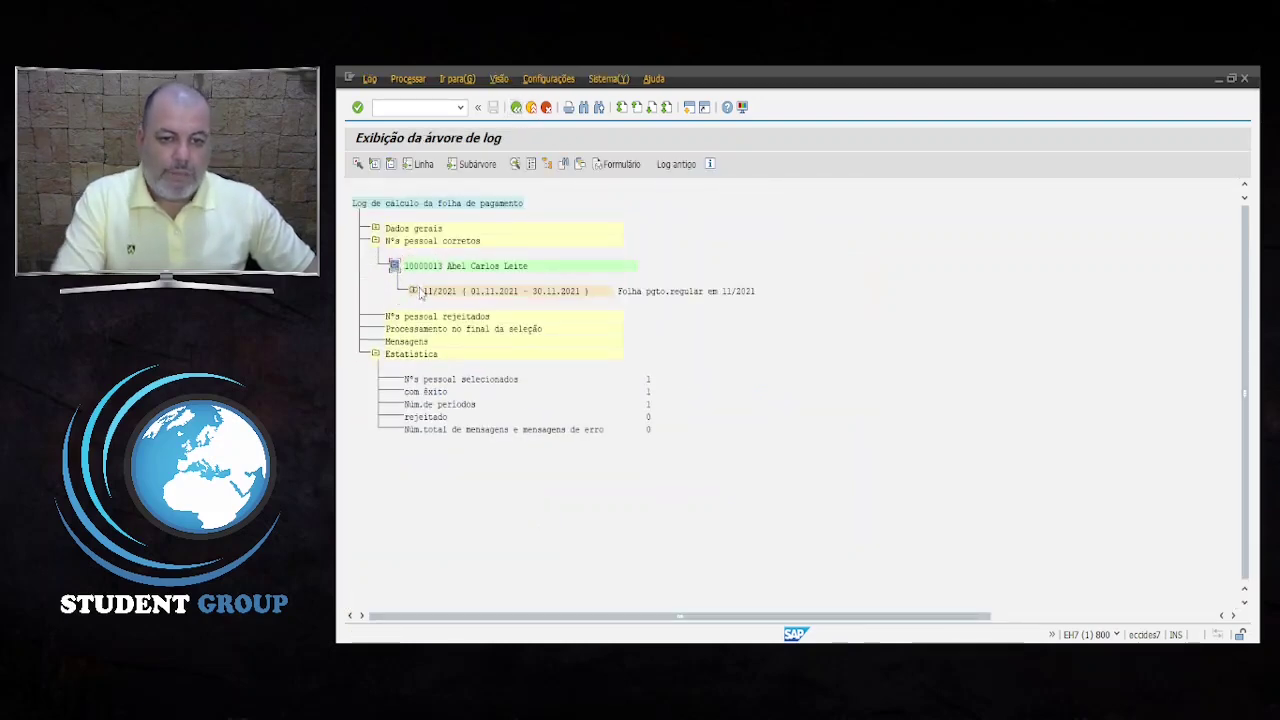
{"action": "left_click", "coordinate": [414, 291]}
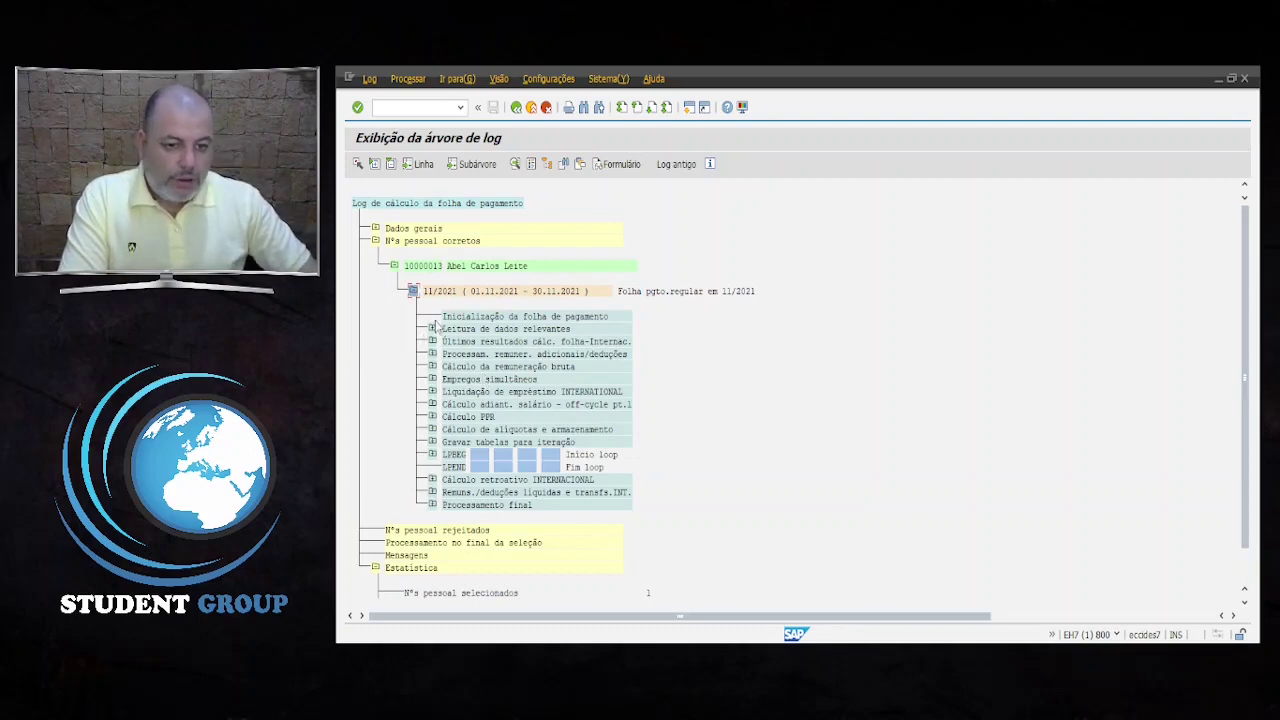
{"action": "left_click", "coordinate": [432, 354]}
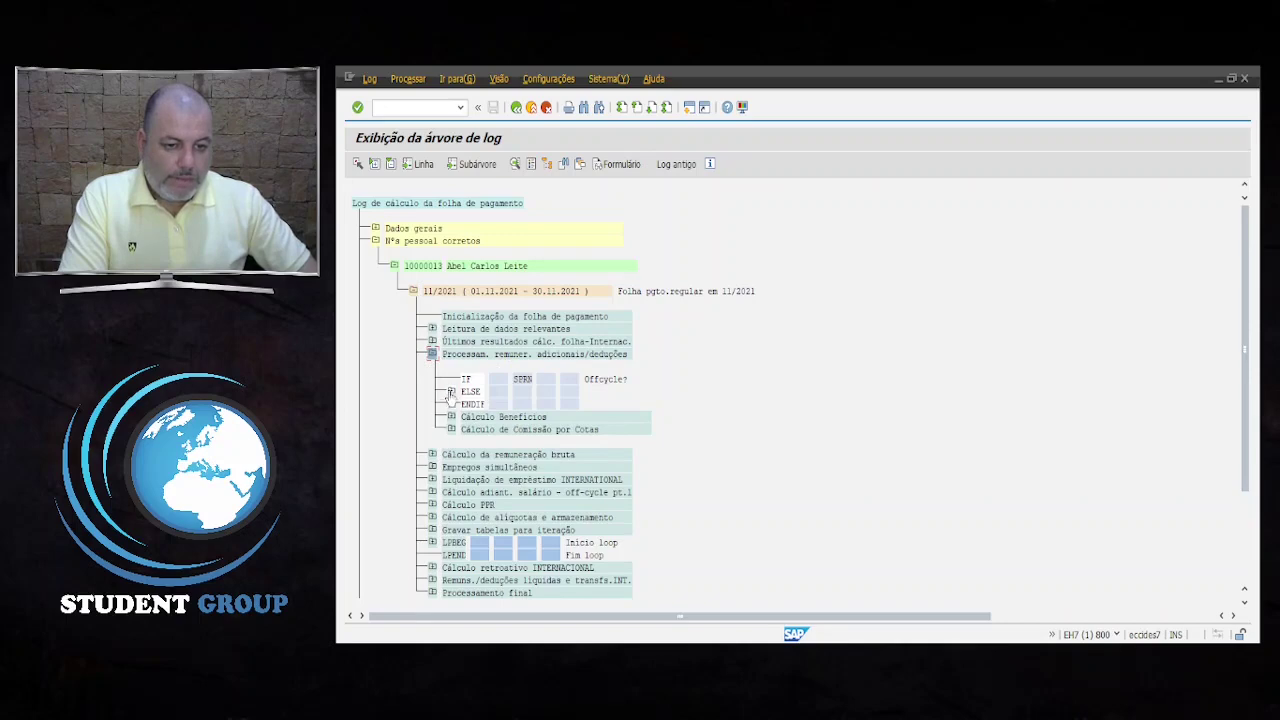
{"action": "left_click", "coordinate": [451, 391]}
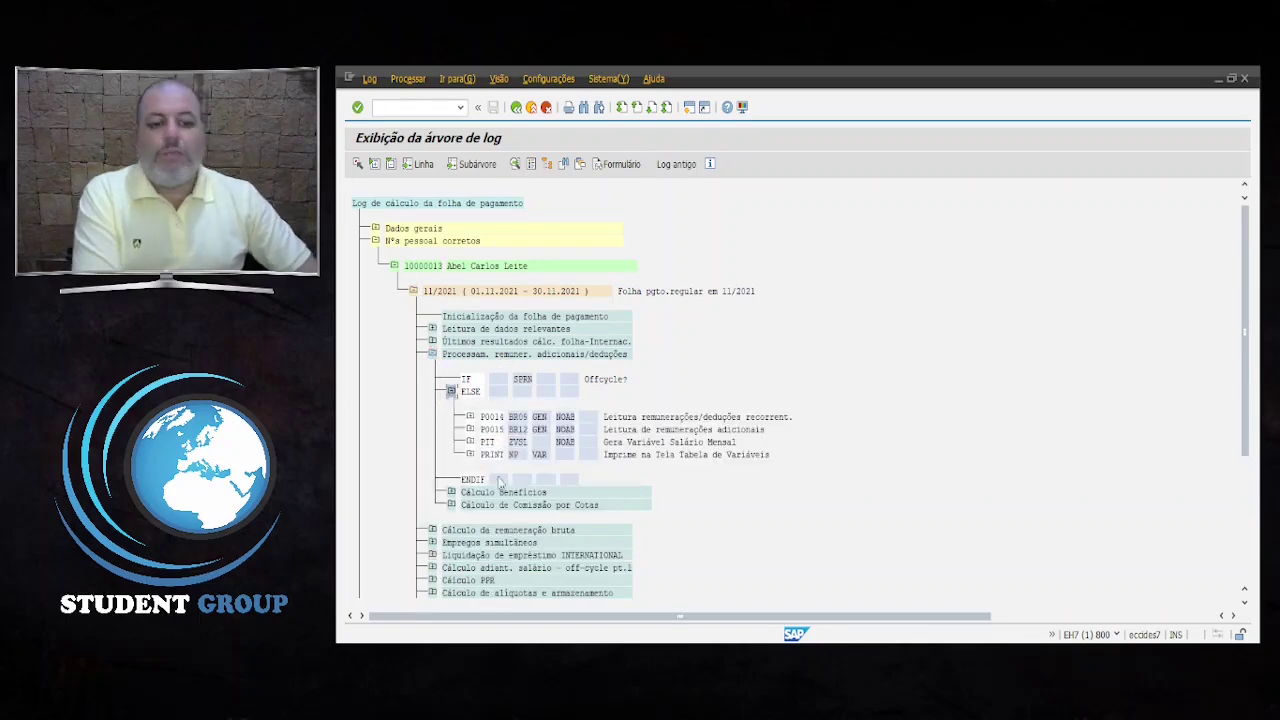
Check the PIT ZVSL node Gera Variável Salário Mensal and open the VAR table printed by PRINT NP VAR.
{"action": "left_click", "coordinate": [488, 454]}
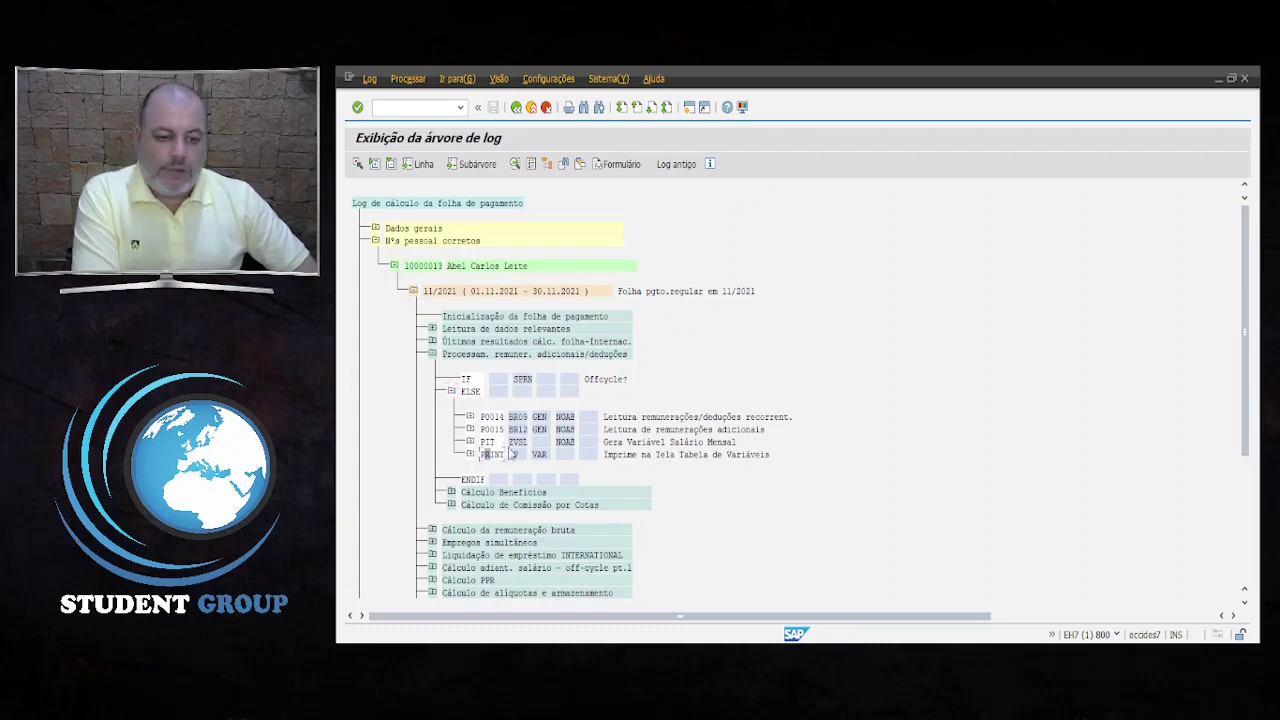
{"action": "left_click", "coordinate": [639, 441]}
{"action": "left_click", "coordinate": [704, 442]}
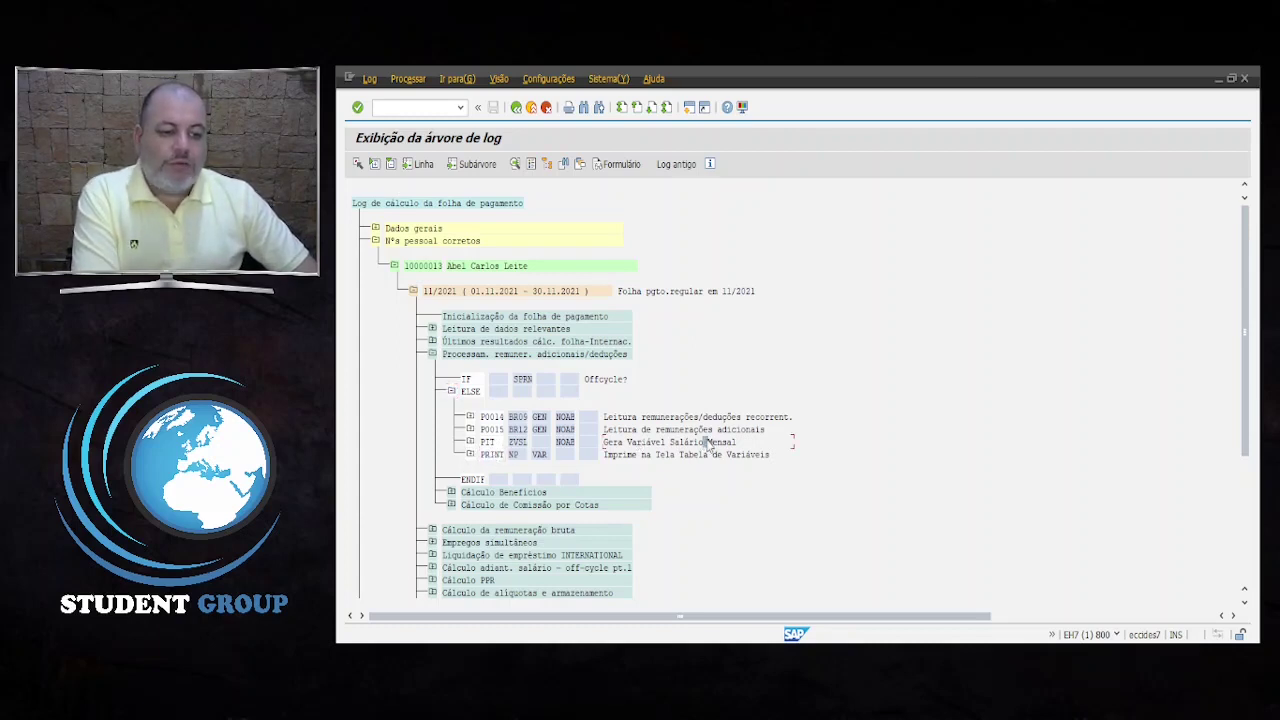
{"action": "left_click", "coordinate": [470, 442]}
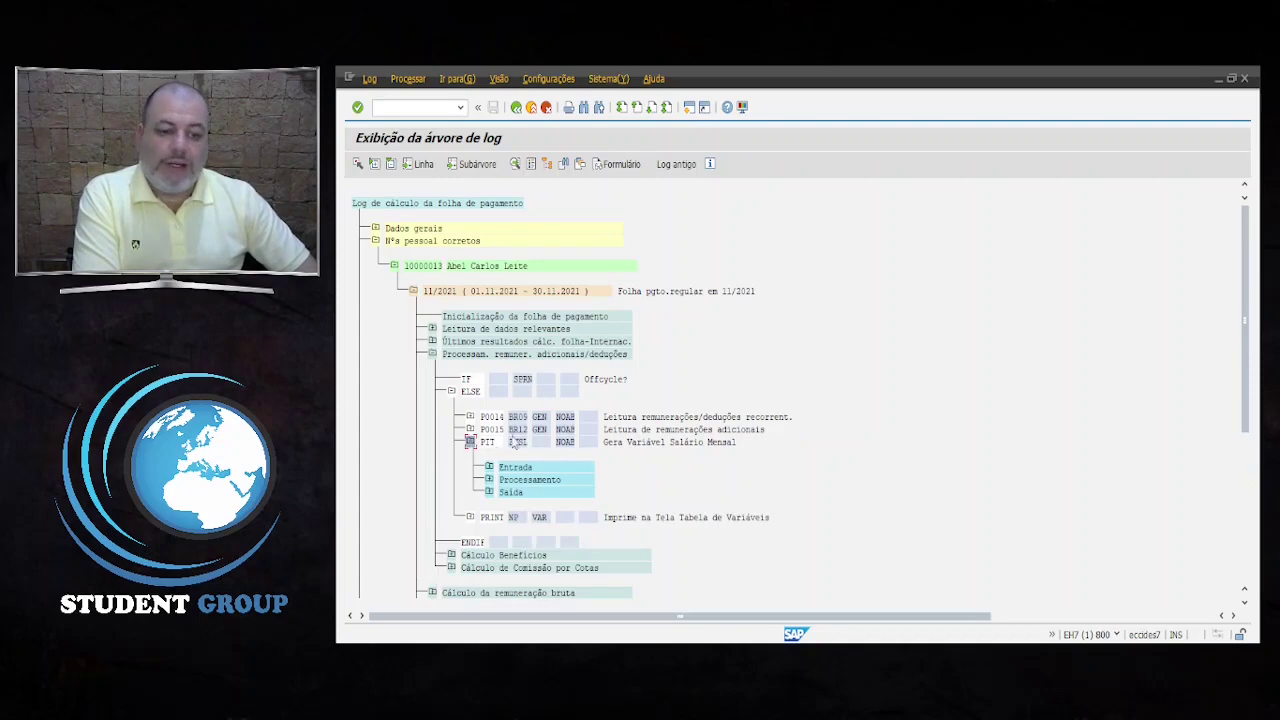
{"action": "left_click", "coordinate": [470, 442]}
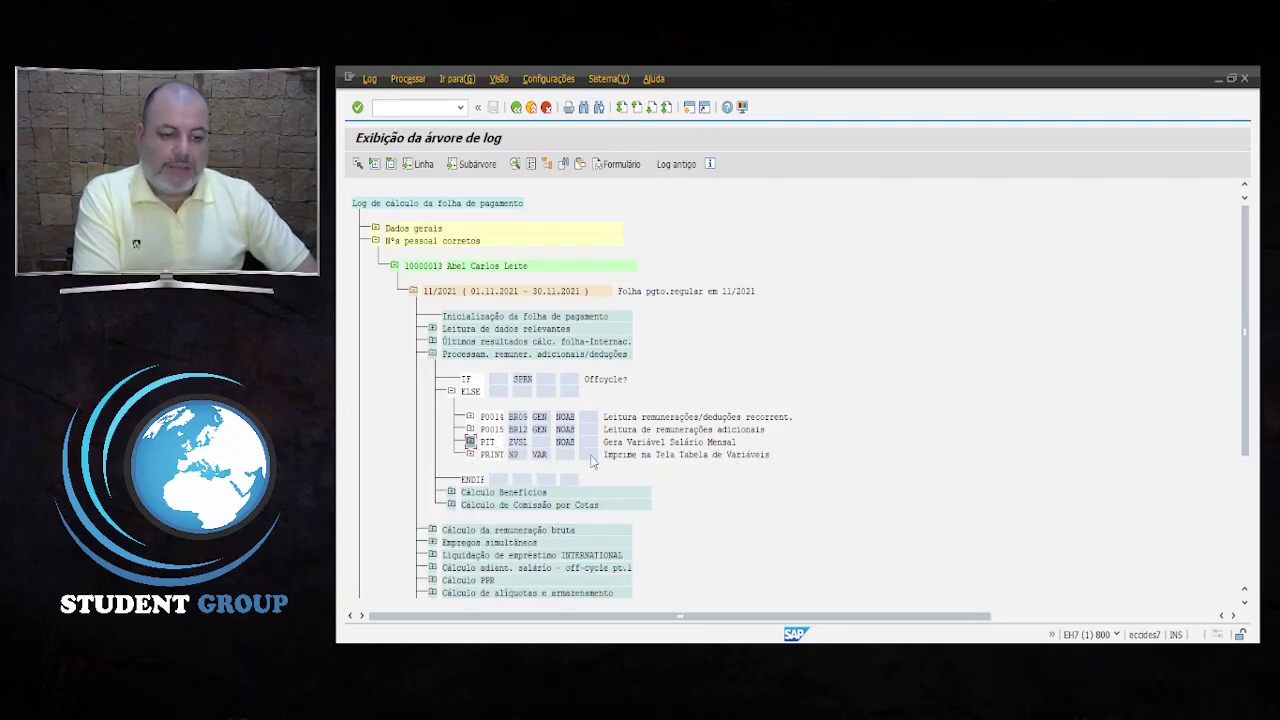
{"action": "double_click", "coordinate": [517, 459]}
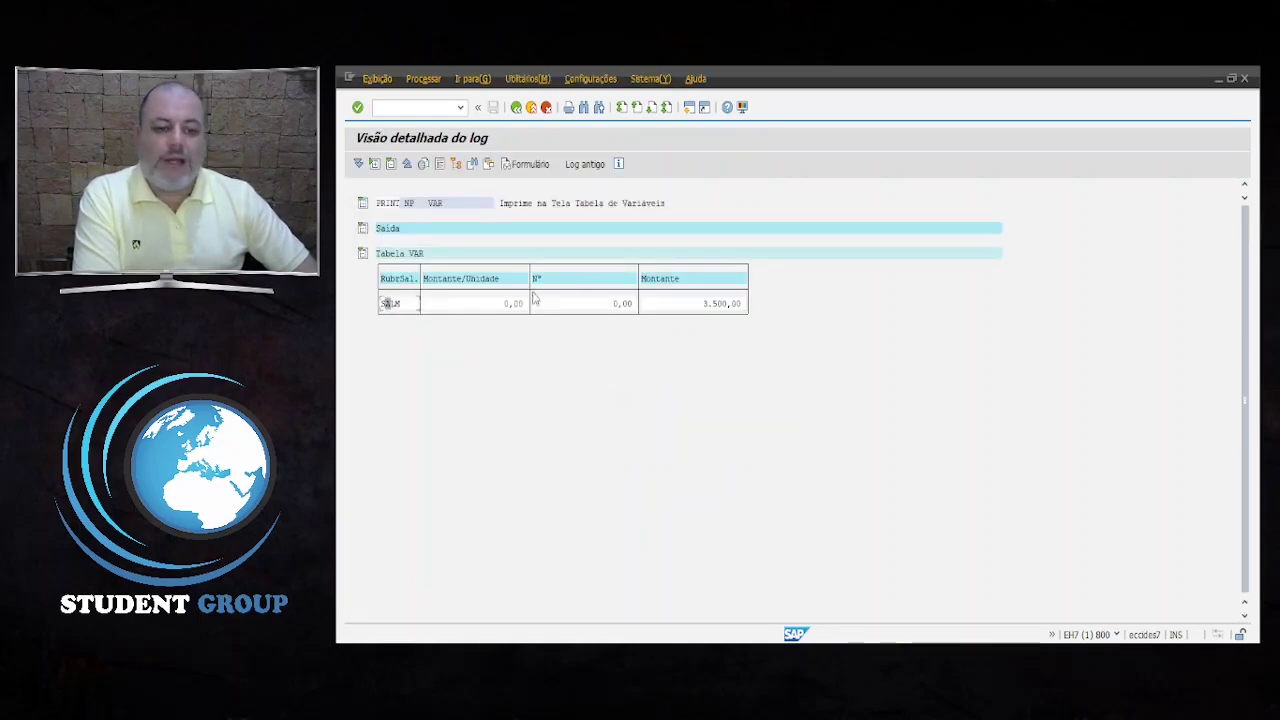
Return to the log tree and expand Cálculo Benefícios down to the nodes under Cálculo Desconto Vale Transporte.
{"action": "left_click", "coordinate": [516, 107]}
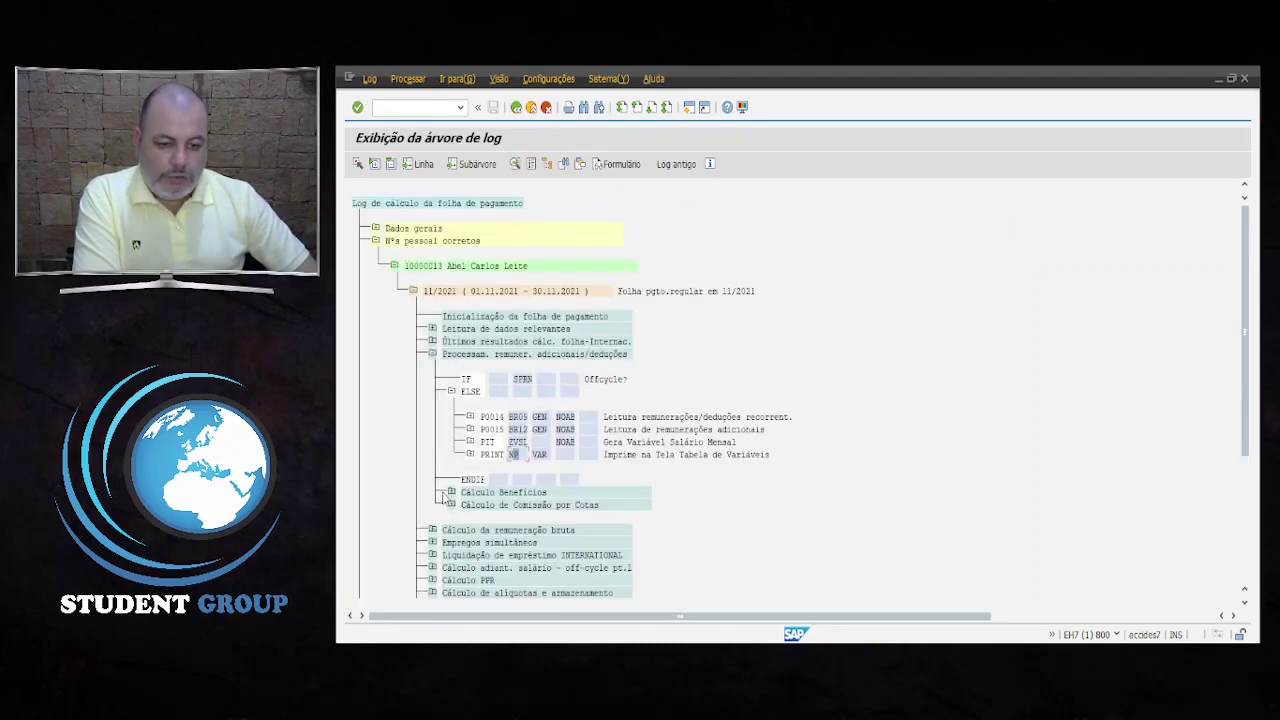
{"action": "left_click", "coordinate": [488, 492]}
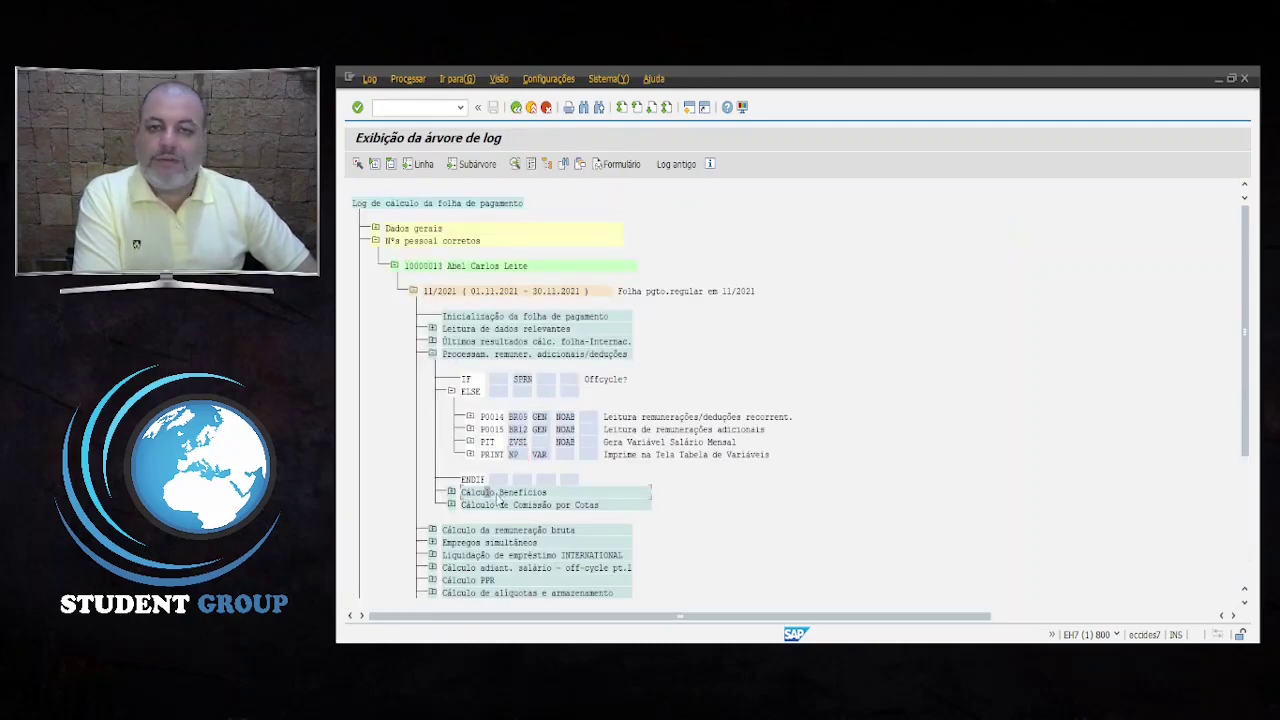
{"action": "left_click", "coordinate": [451, 494]}
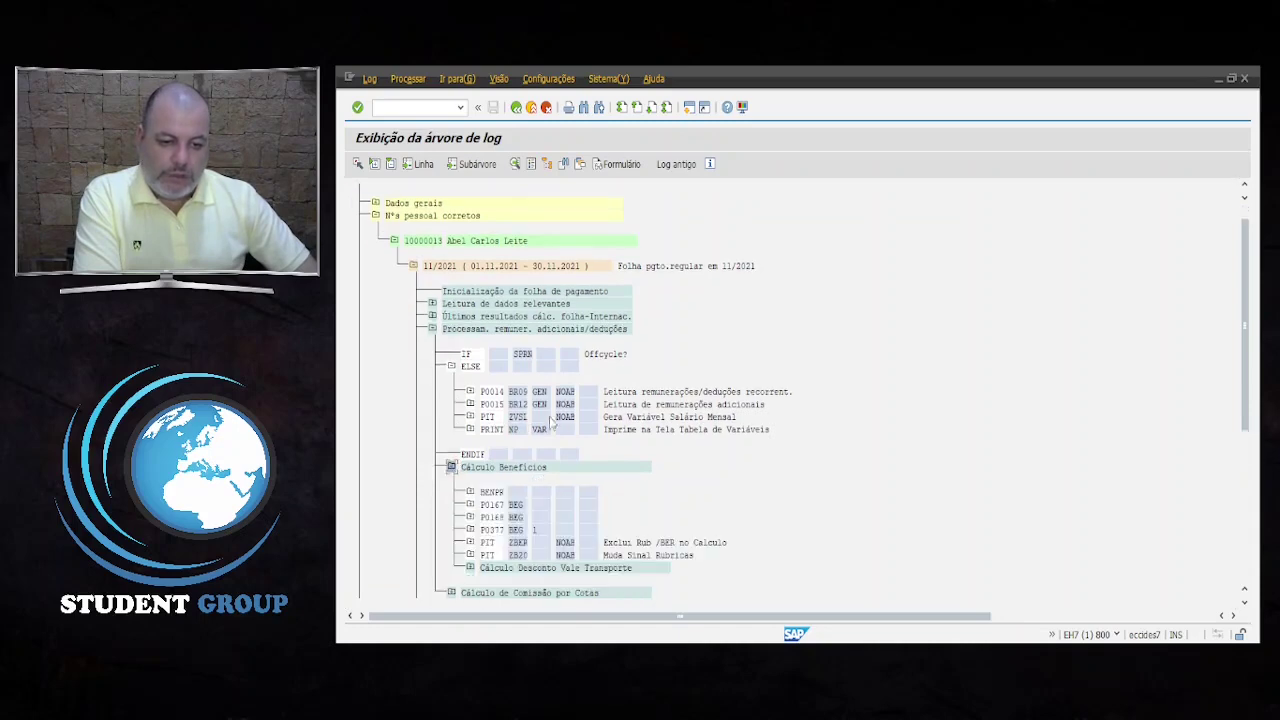
{"action": "scroll", "coordinate": [480, 520], "scroll_direction": "down", "scroll_amount": 5}
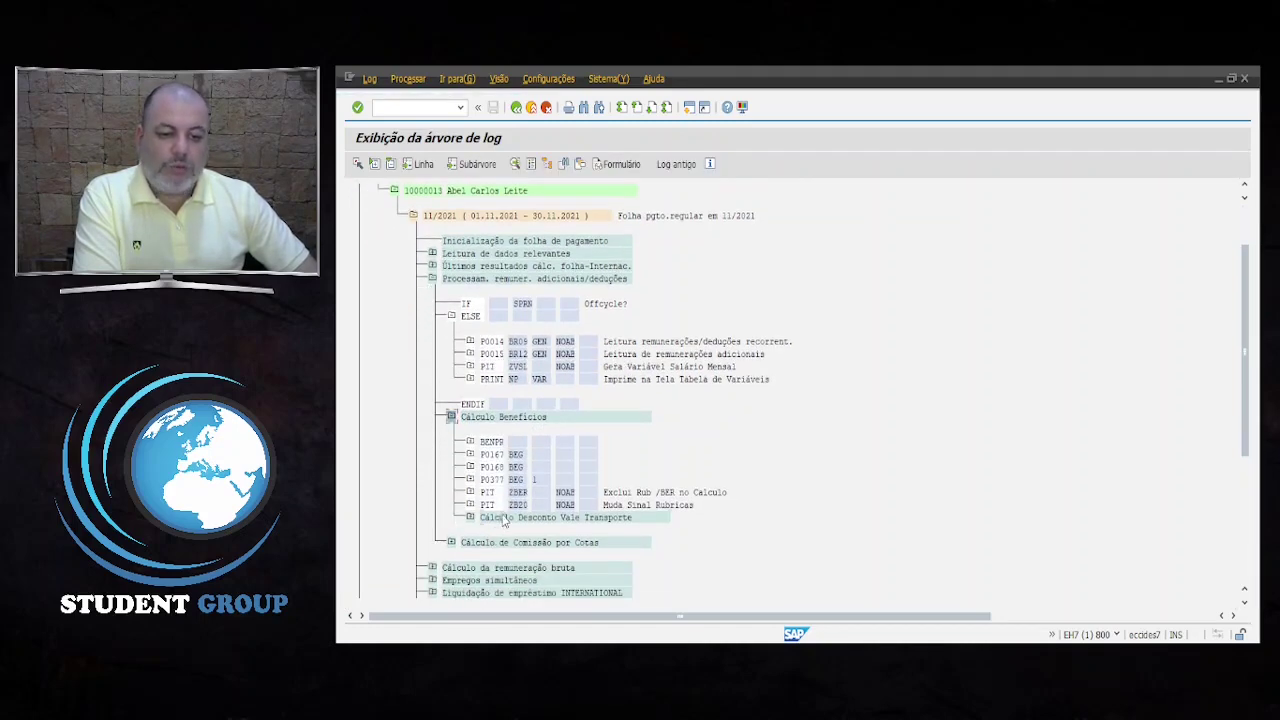
{"action": "left_click", "coordinate": [500, 518]}
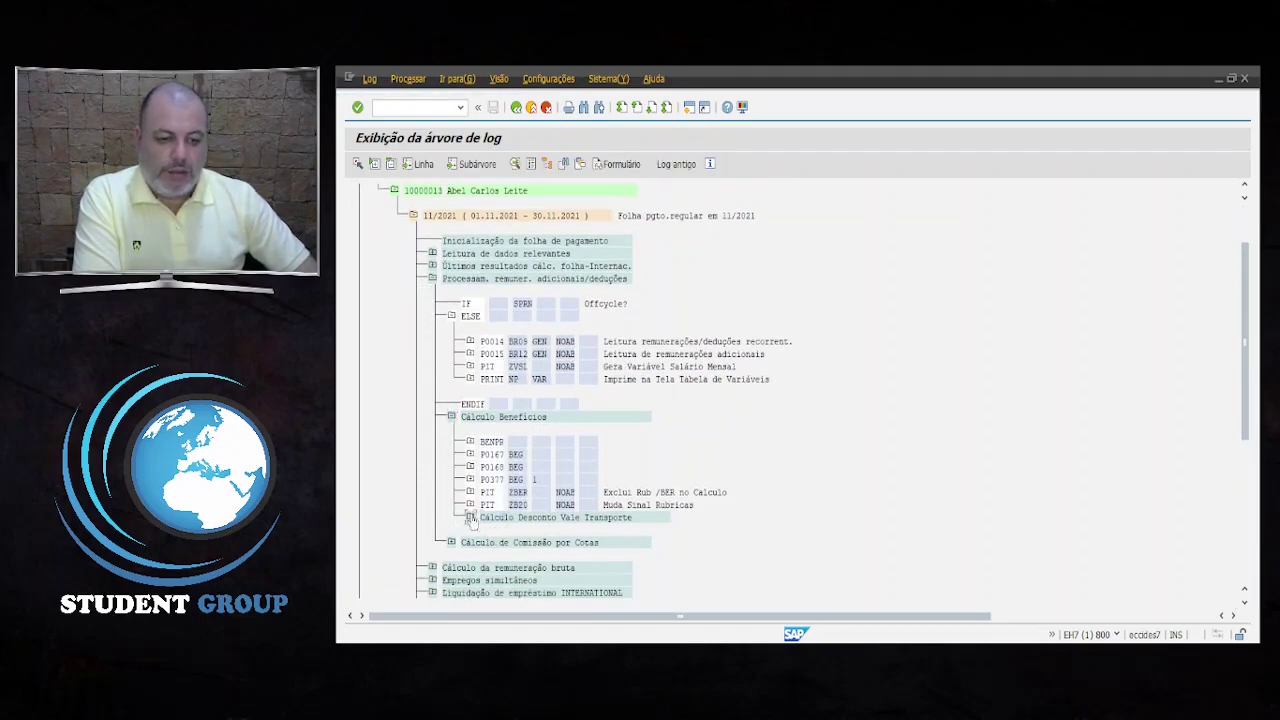
{"action": "left_click", "coordinate": [470, 517]}
{"action": "scroll", "coordinate": [580, 422], "scroll_direction": "down", "scroll_amount": 4}
{"action": "scroll", "coordinate": [580, 422], "scroll_direction": "down", "scroll_amount": 3}
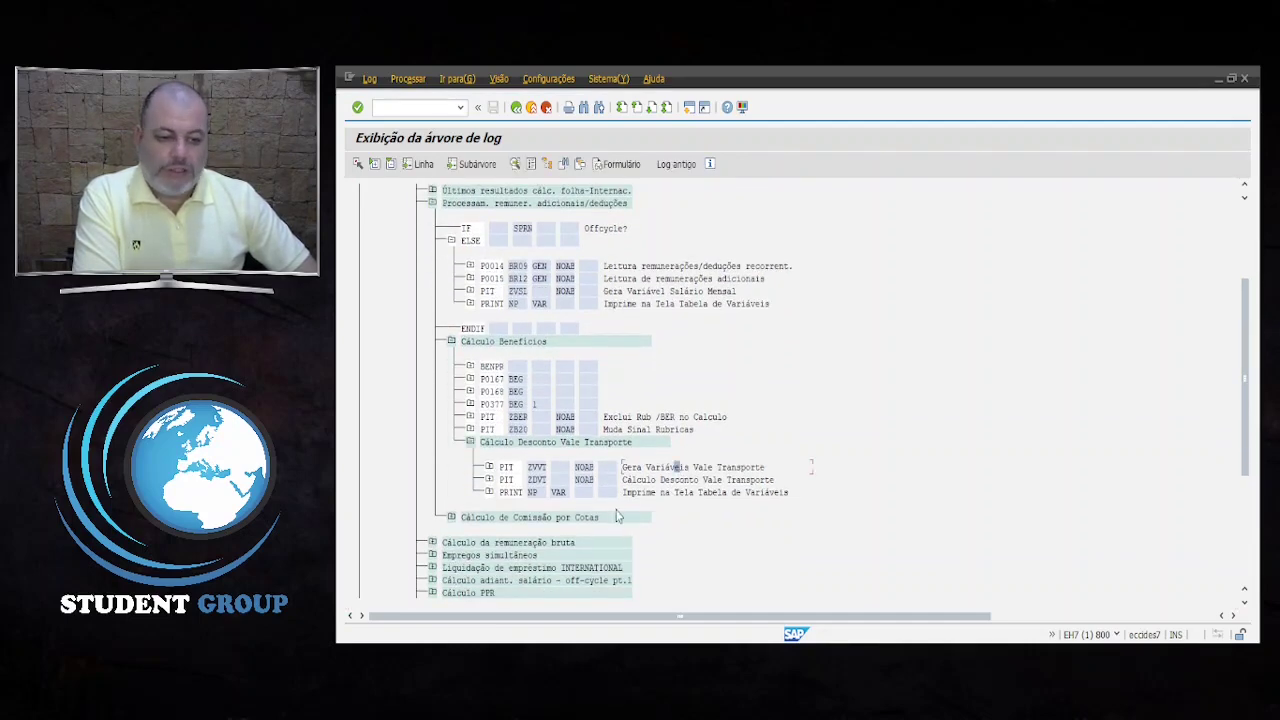
Check the PDVT amount in the VAR table printed under Cálculo Desconto Vale Transporte and return to the log tree.
{"action": "double_click", "coordinate": [563, 497]}
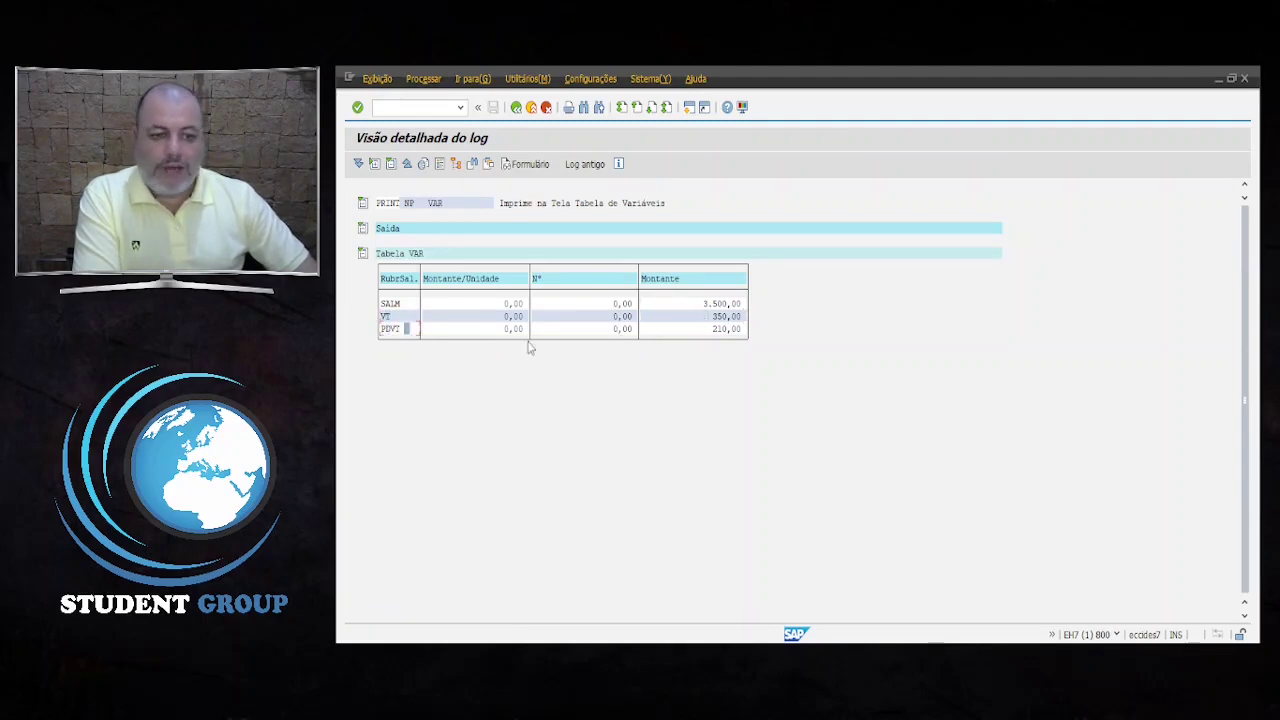
{"action": "left_click", "coordinate": [706, 331]}
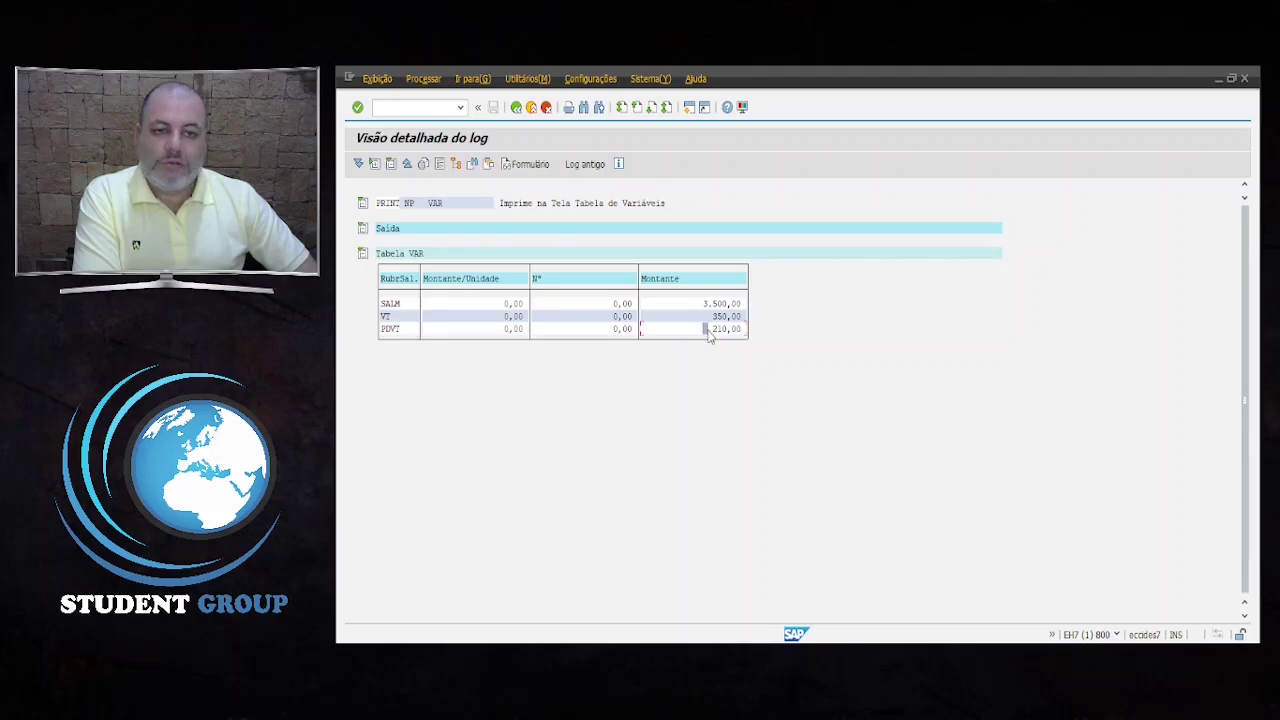
{"action": "left_click", "coordinate": [516, 107]}
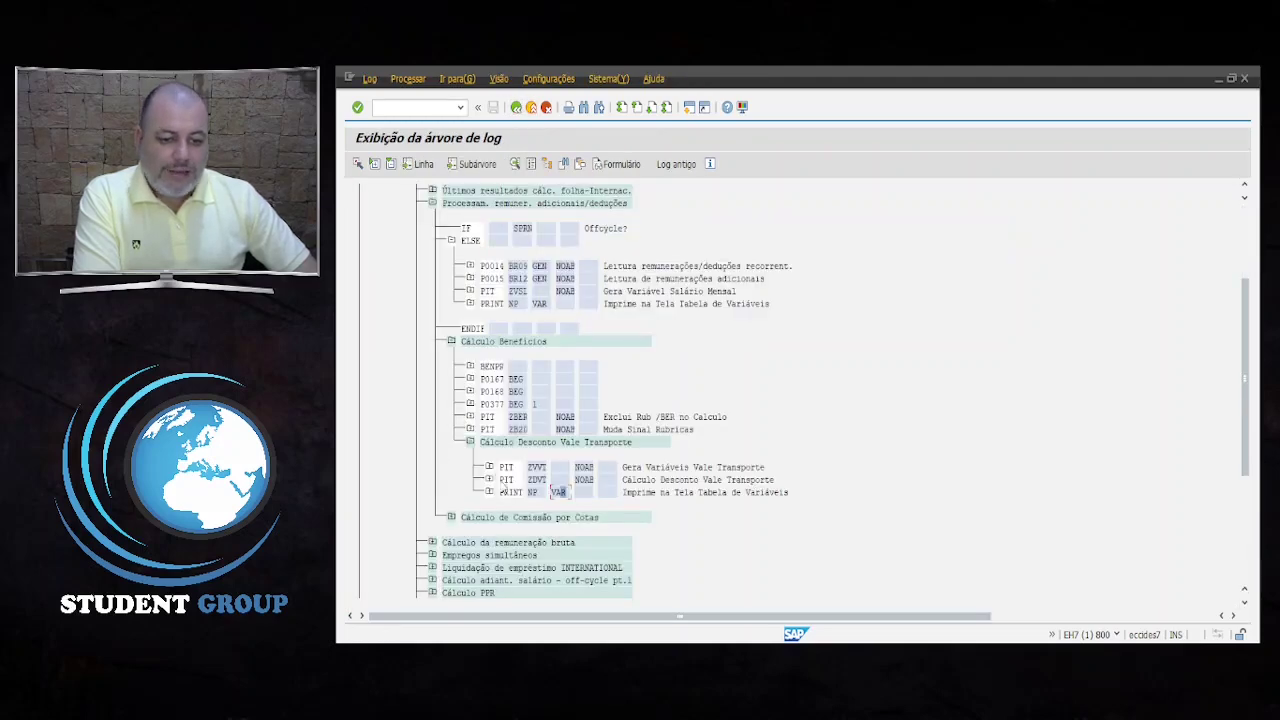
Expand PIT ZVVT Gera Variáveis Vale Transporte and inspect in its Processamento the operations run for wage type 9000.
{"action": "left_click", "coordinate": [658, 468]}
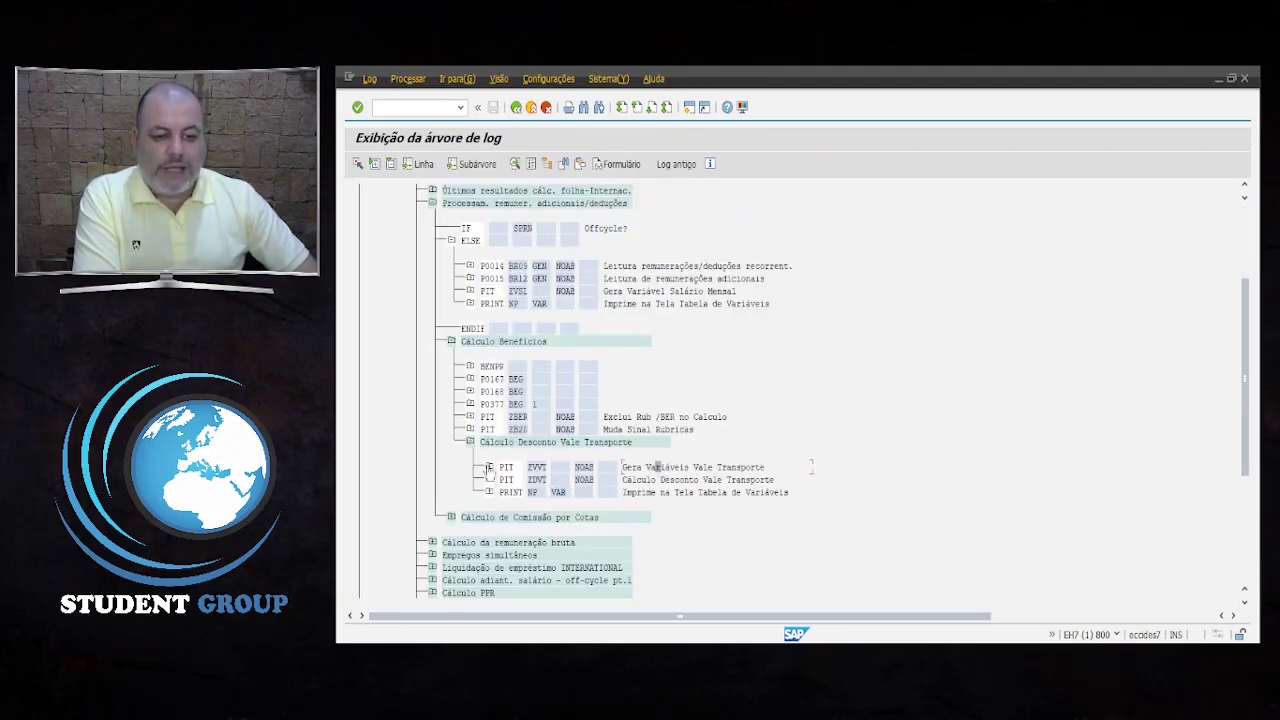
{"action": "left_click", "coordinate": [488, 467]}
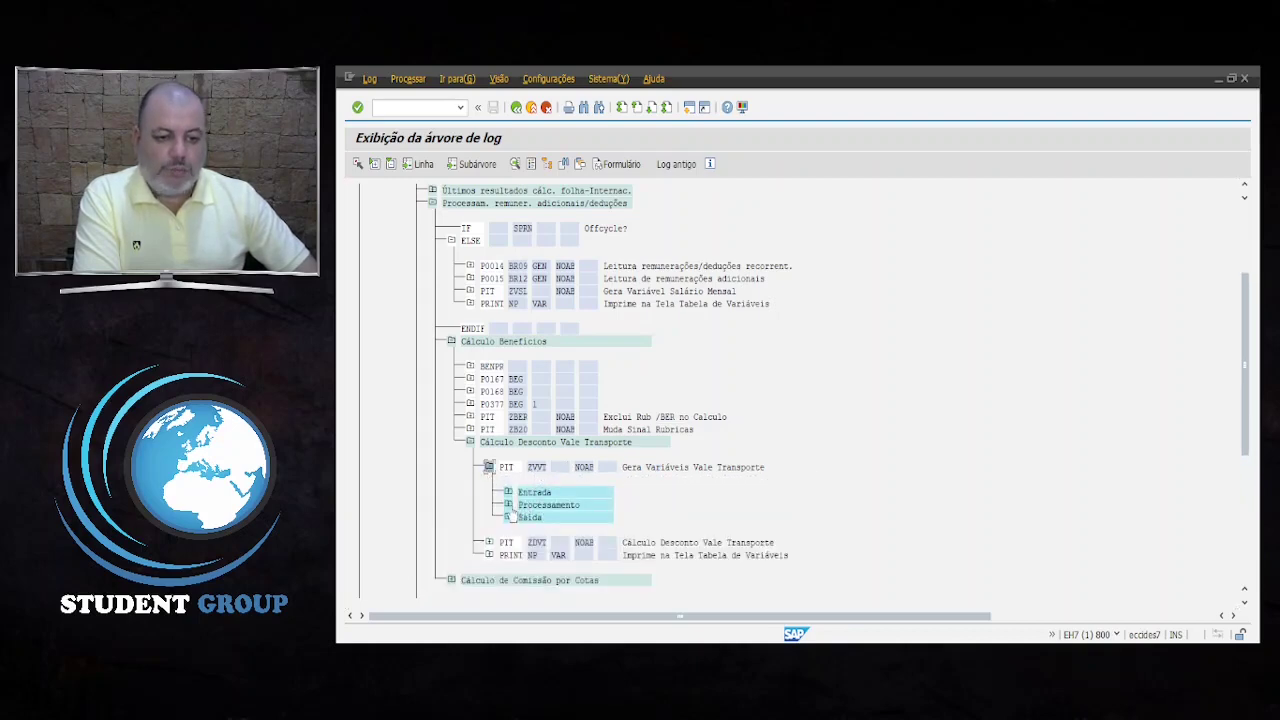
{"action": "left_click", "coordinate": [508, 492]}
{"action": "left_click", "coordinate": [508, 492]}
{"action": "double_click", "coordinate": [531, 507]}
{"action": "scroll", "coordinate": [376, 390], "scroll_direction": "down", "scroll_amount": 1}
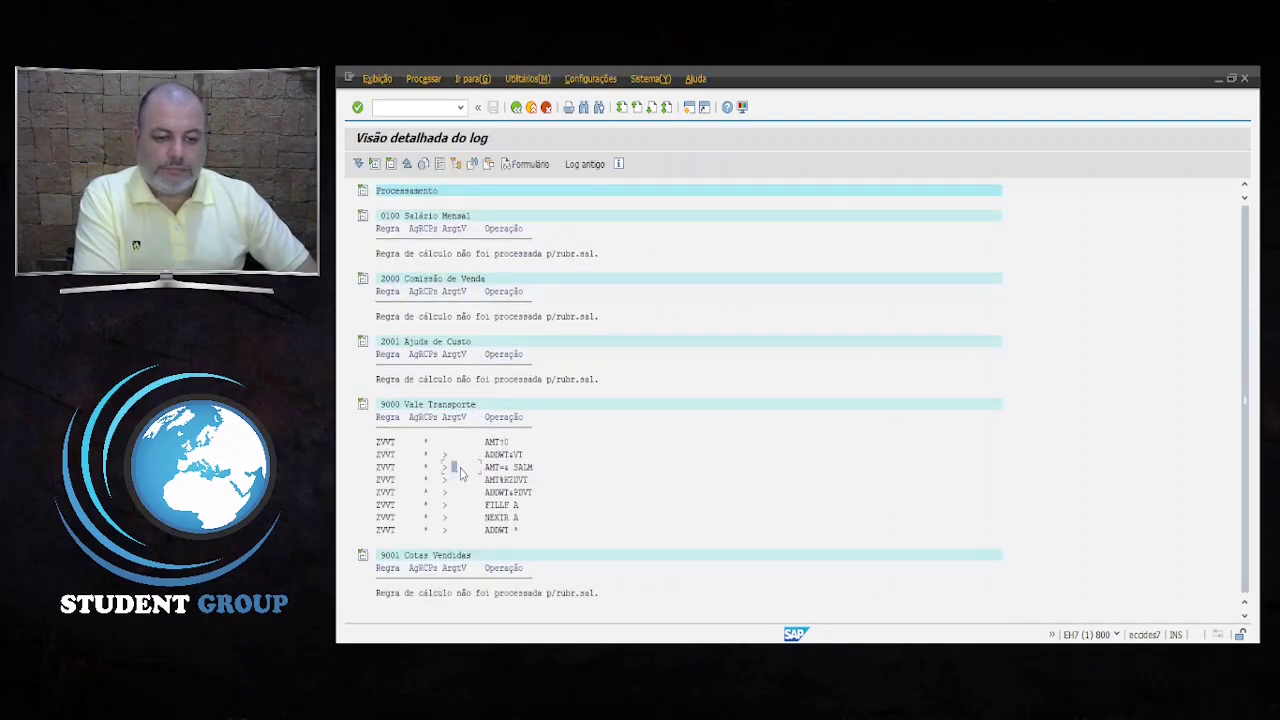
{"action": "left_click", "coordinate": [512, 443]}
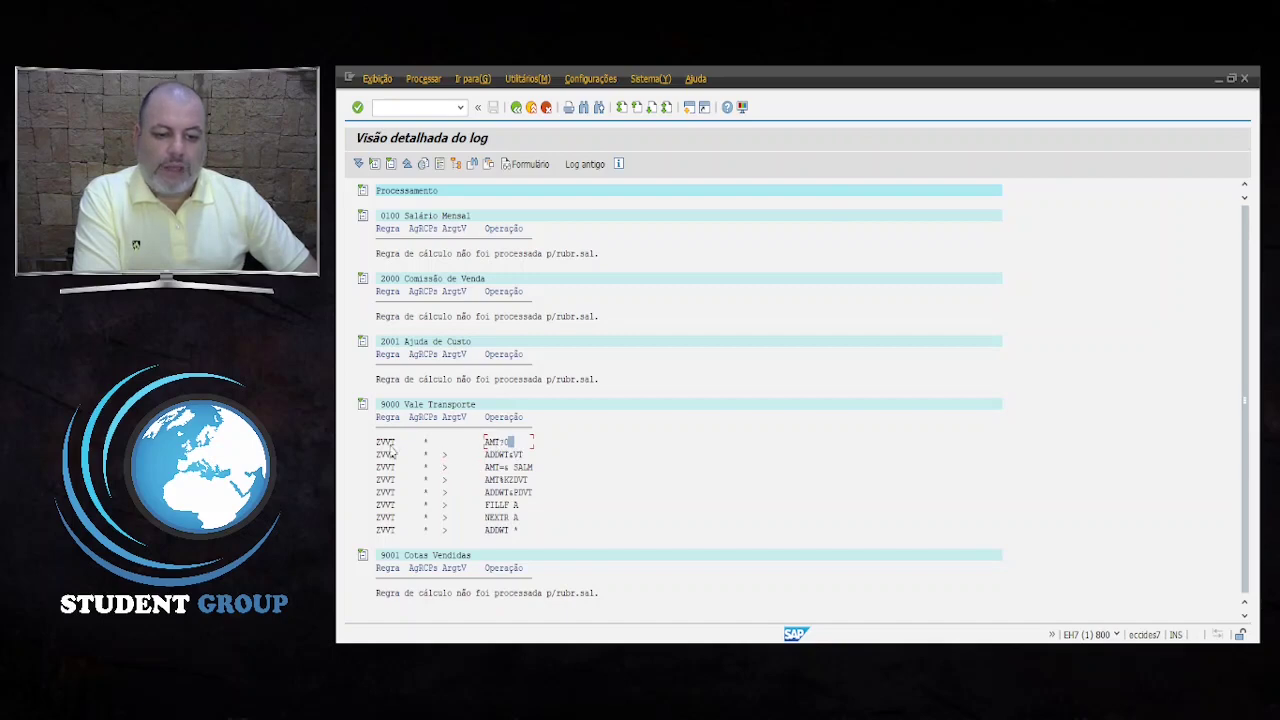
Open calculation rule ZVVT, examine its AMT%KZDVT percentage and variable operations, and go back to the log tree.
{"action": "double_click", "coordinate": [396, 405]}
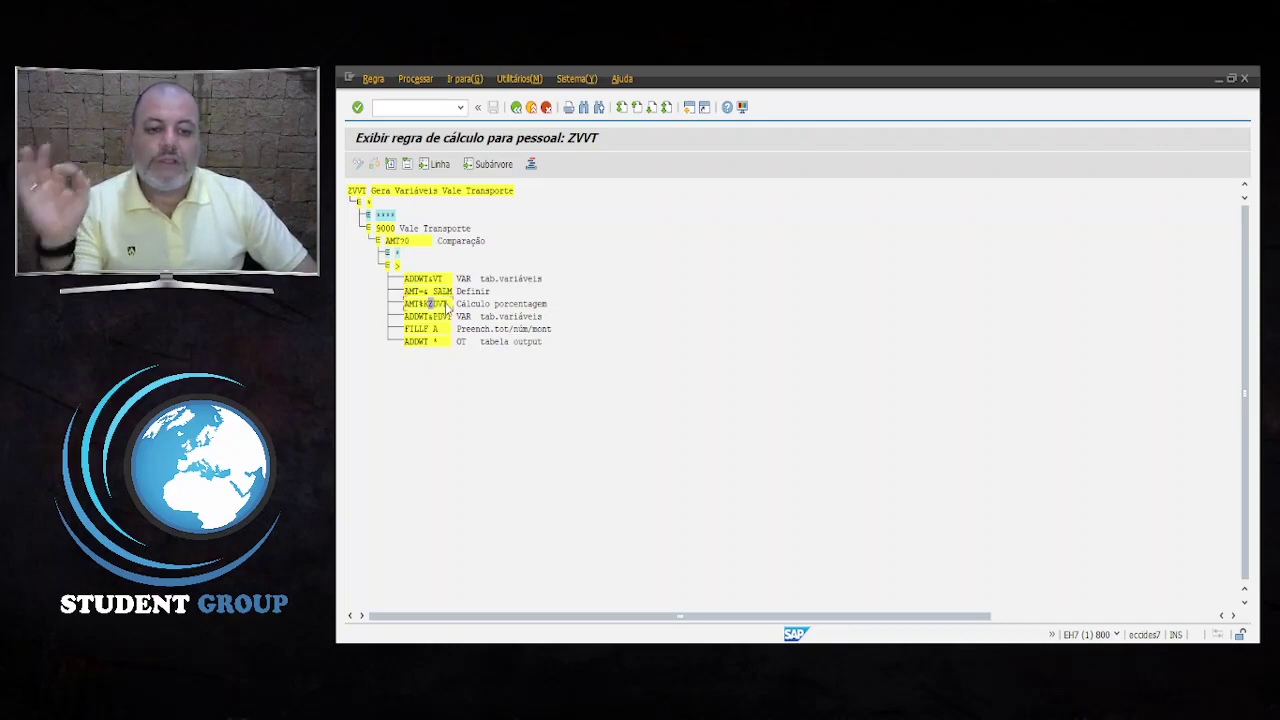
{"action": "left_click", "coordinate": [446, 303]}
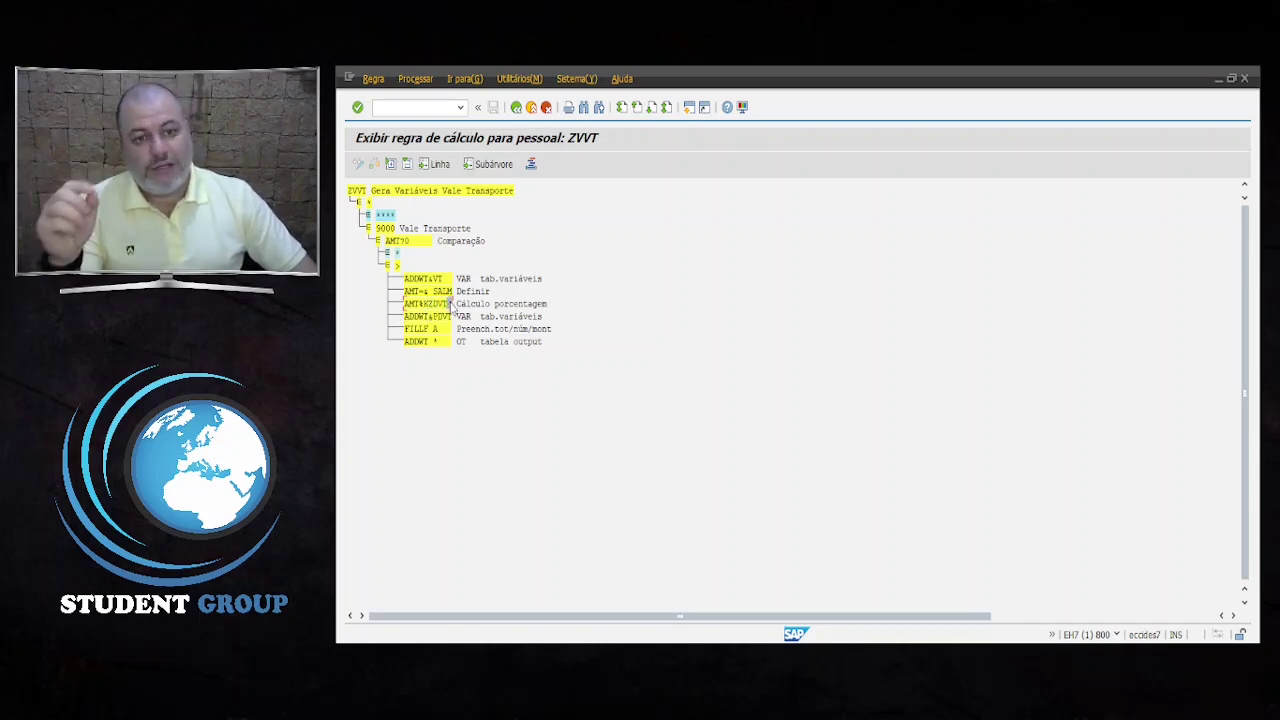
{"action": "left_click", "coordinate": [439, 329]}
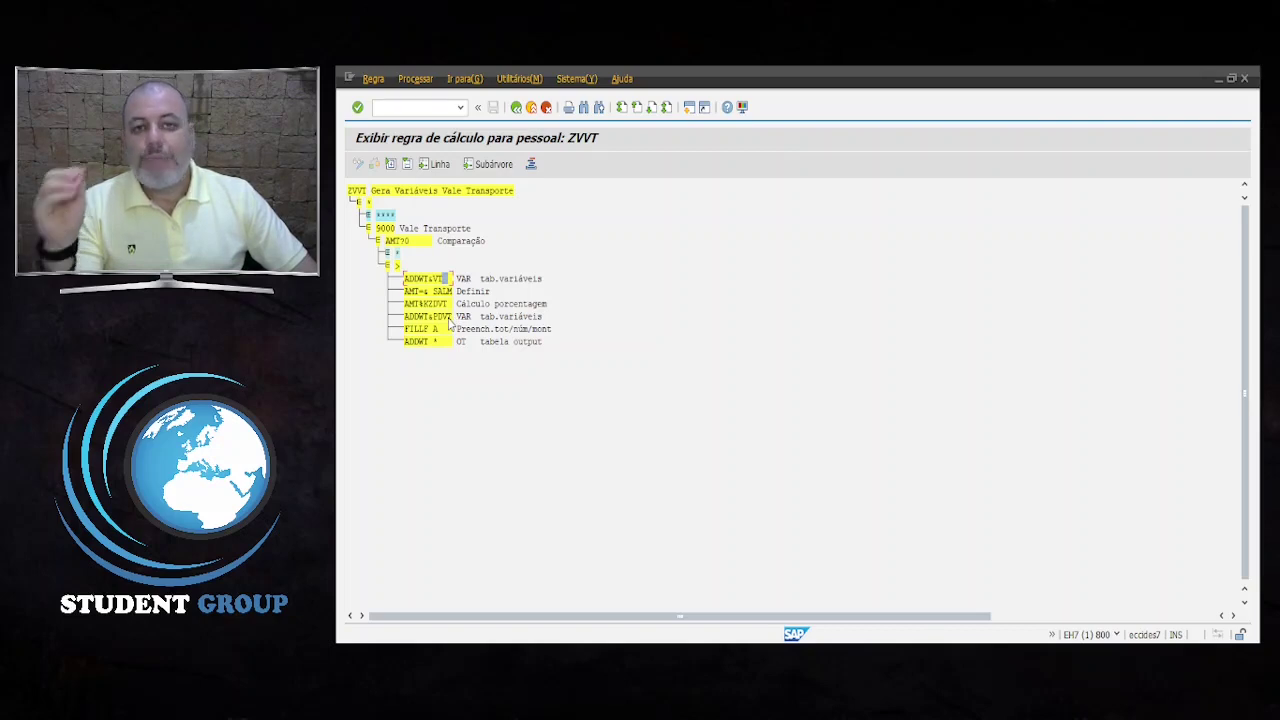
{"action": "left_click", "coordinate": [516, 107]}
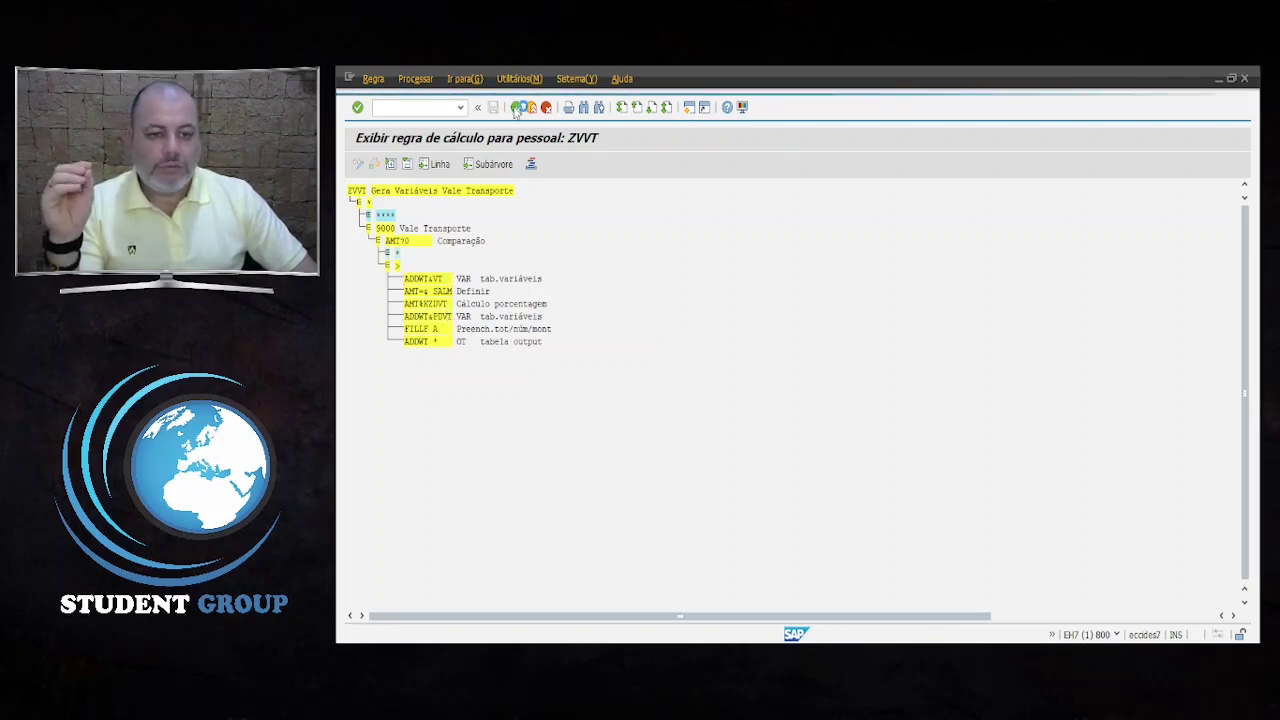
{"action": "left_click", "coordinate": [516, 107]}
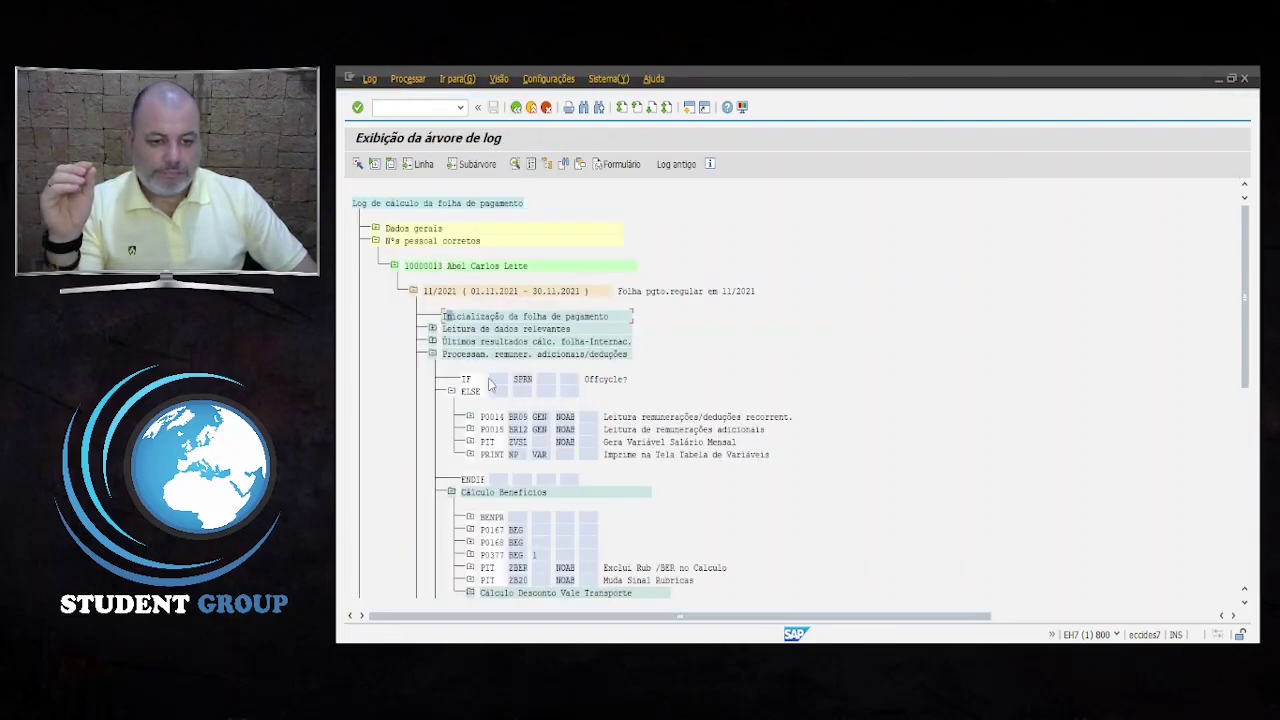
Review the SALM entry in the VAR table printed after PIT ZVSL and return to the log tree.
{"action": "scroll", "coordinate": [497, 472], "scroll_direction": "down", "scroll_amount": 1}
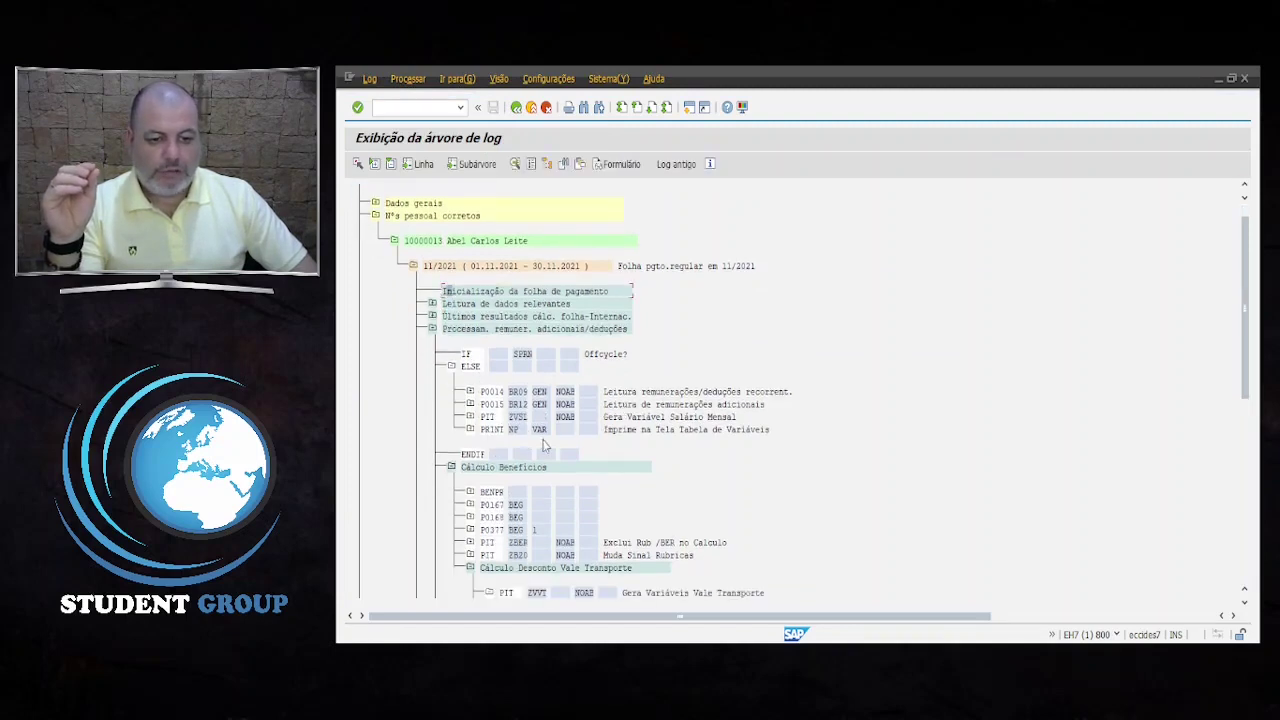
{"action": "double_click", "coordinate": [541, 432]}
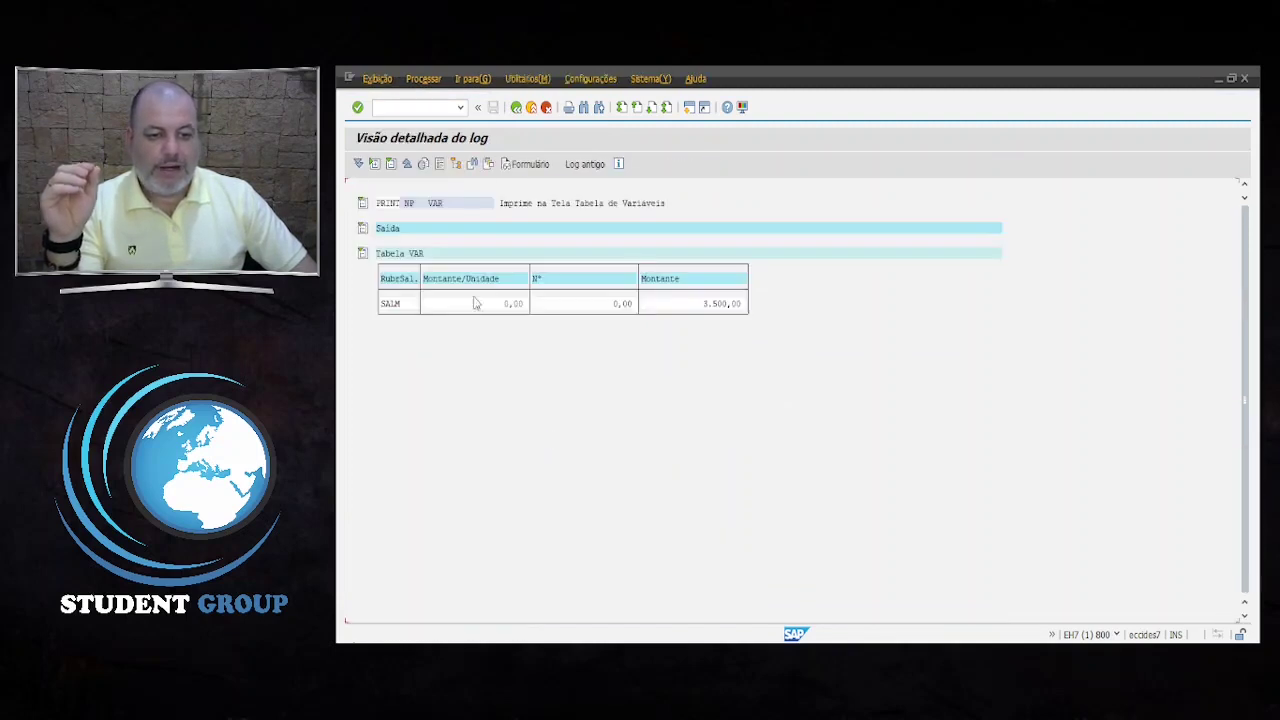
{"action": "left_click", "coordinate": [516, 107]}
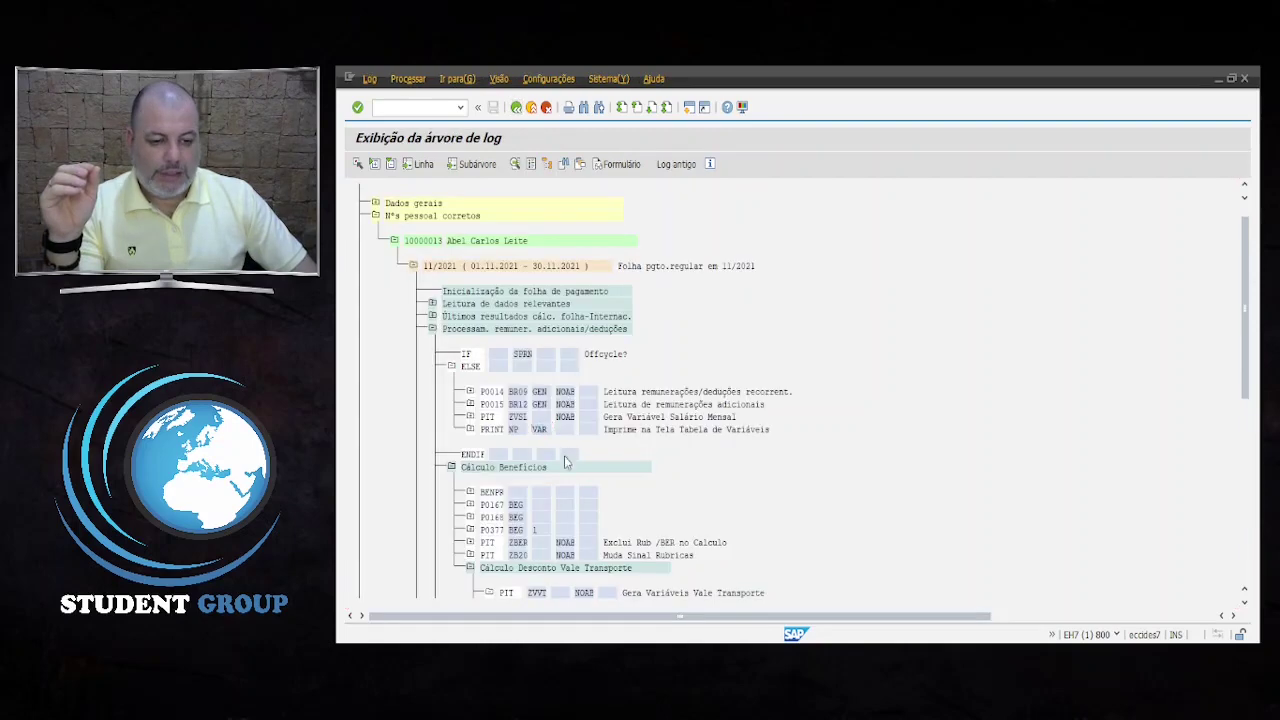
{"action": "scroll", "coordinate": [565, 428], "scroll_direction": "down", "scroll_amount": 4}
{"action": "scroll", "coordinate": [565, 428], "scroll_direction": "down", "scroll_amount": 3}
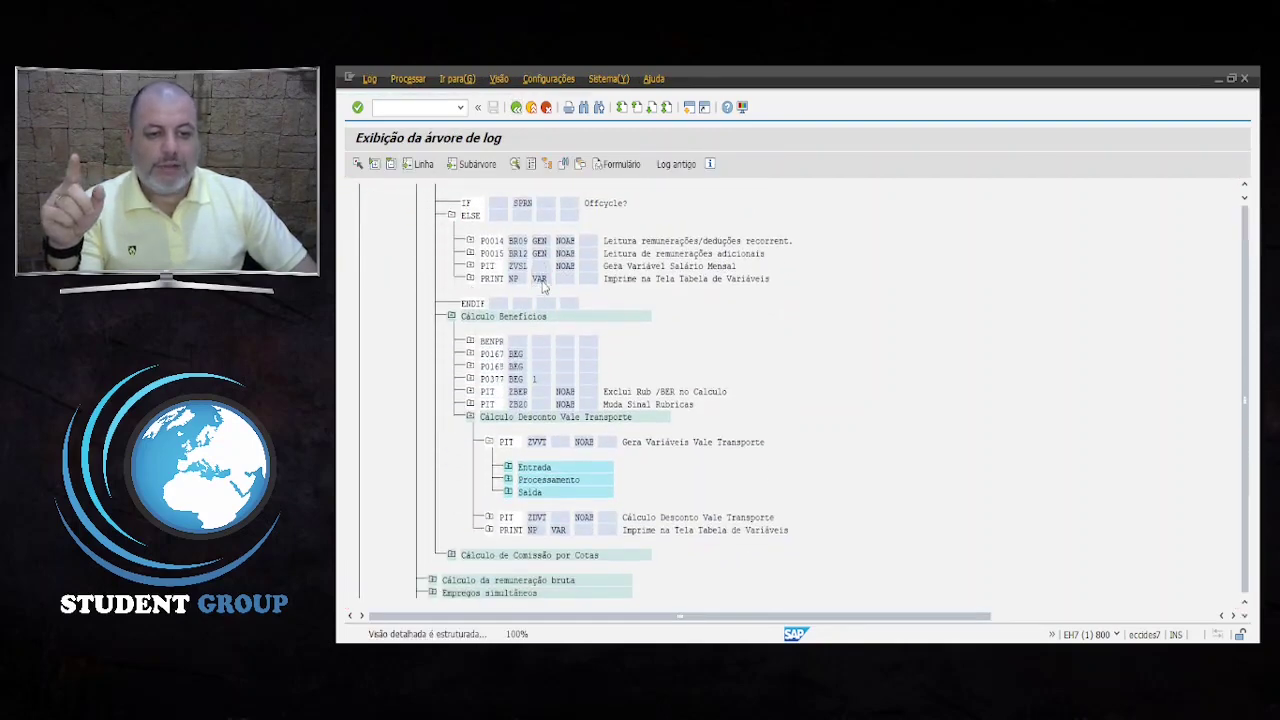
{"action": "double_click", "coordinate": [541, 280]}
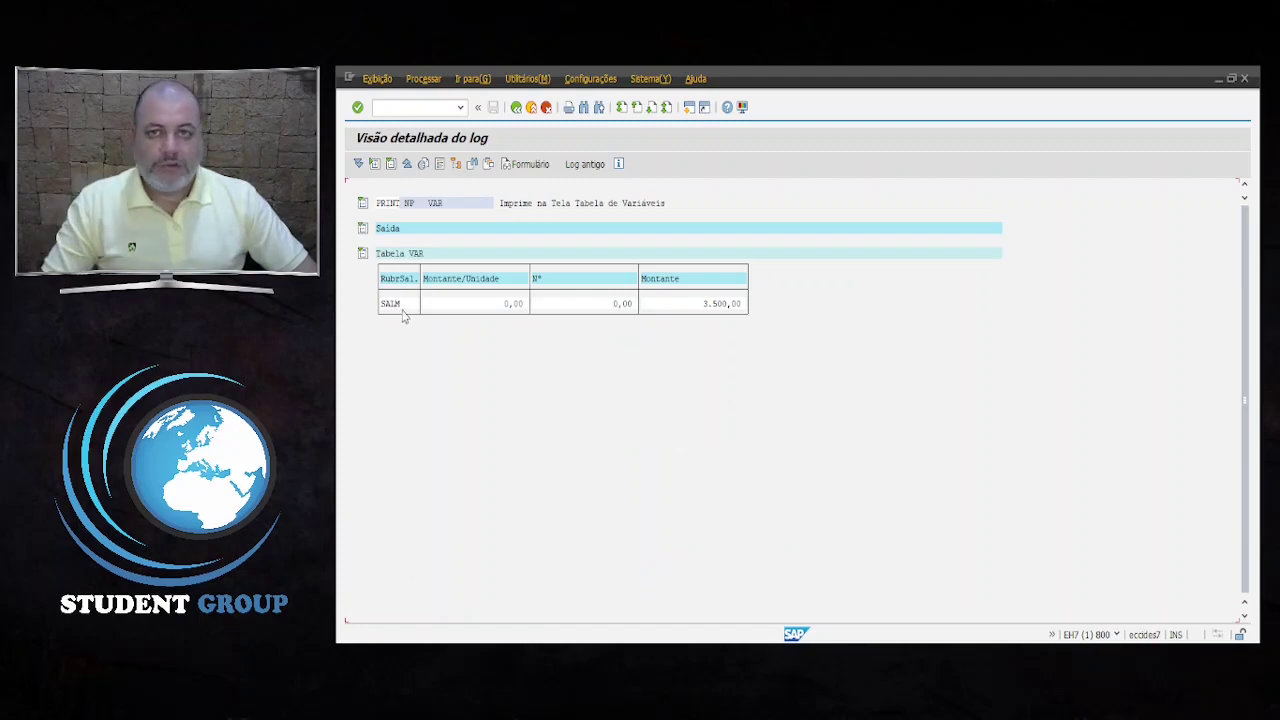
{"action": "key", "text": "F3"}
Reopen the VAR table under Cálculo Desconto Vale Transporte, compare the VT and PDVT variables with SALM, and return to the log tree.
{"action": "scroll", "coordinate": [517, 432], "scroll_direction": "down", "scroll_amount": 2}
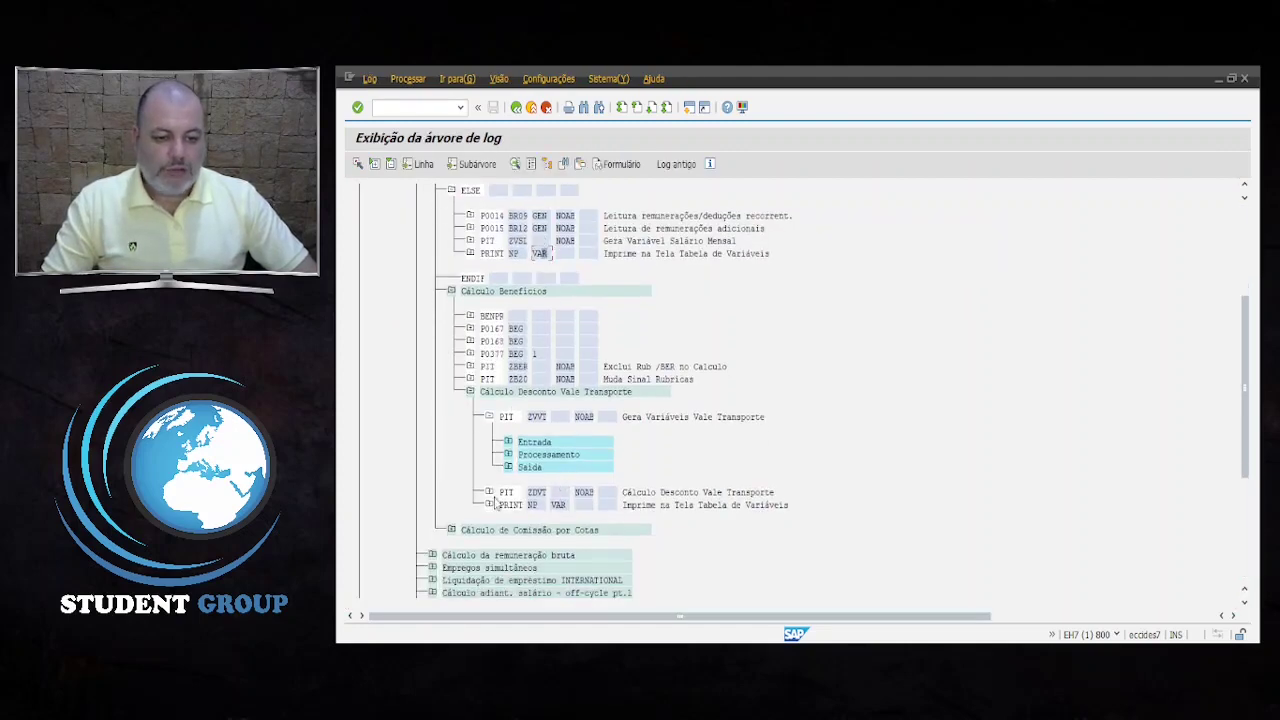
{"action": "left_click", "coordinate": [524, 392]}
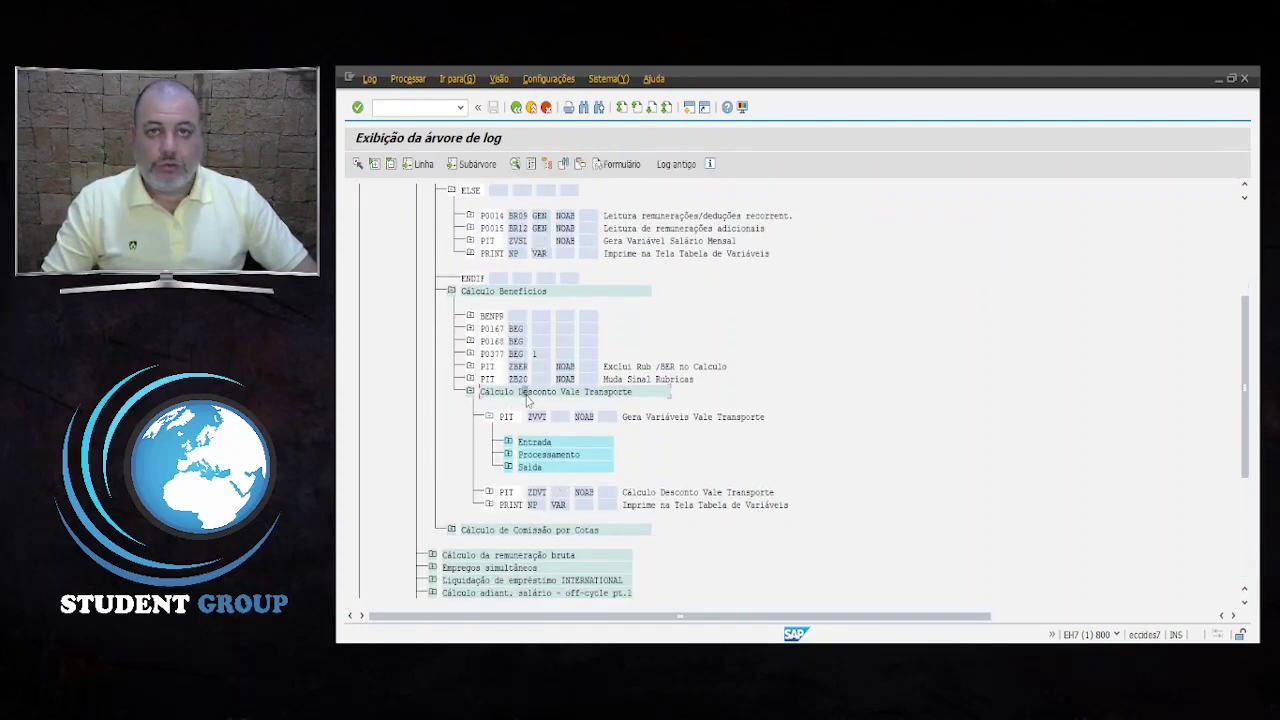
{"action": "double_click", "coordinate": [562, 505]}
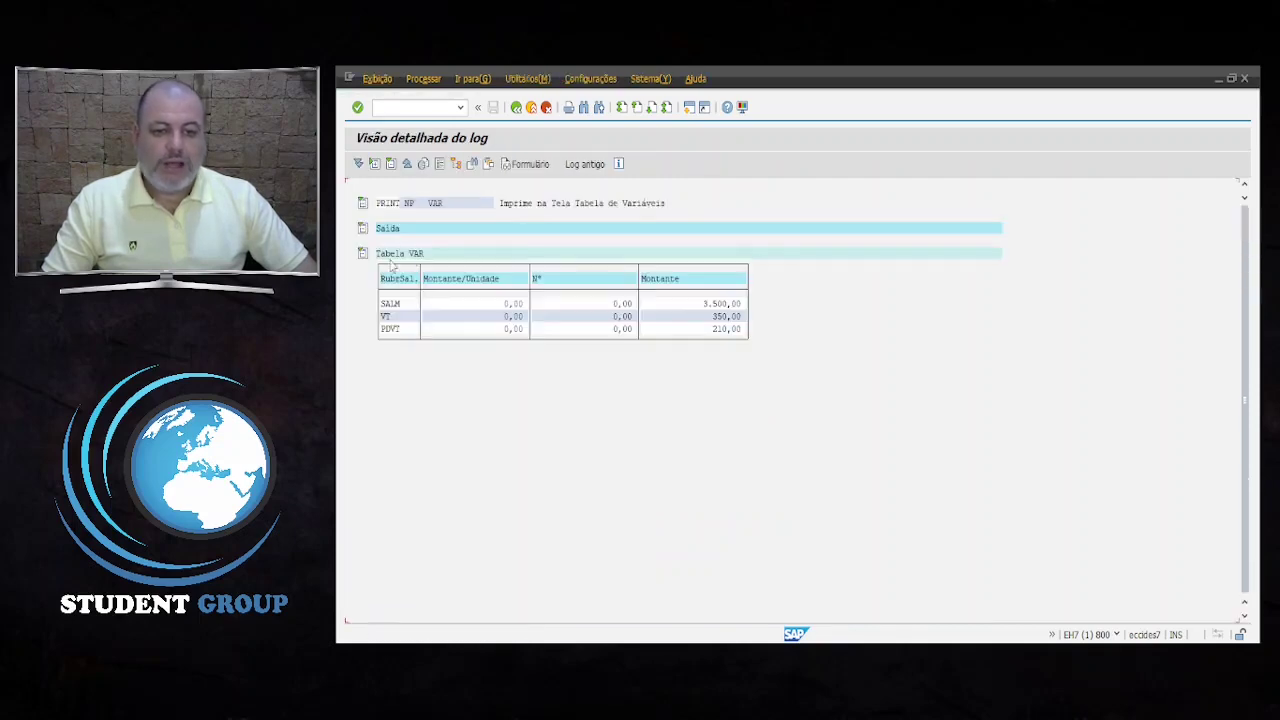
{"action": "left_click", "coordinate": [398, 331]}
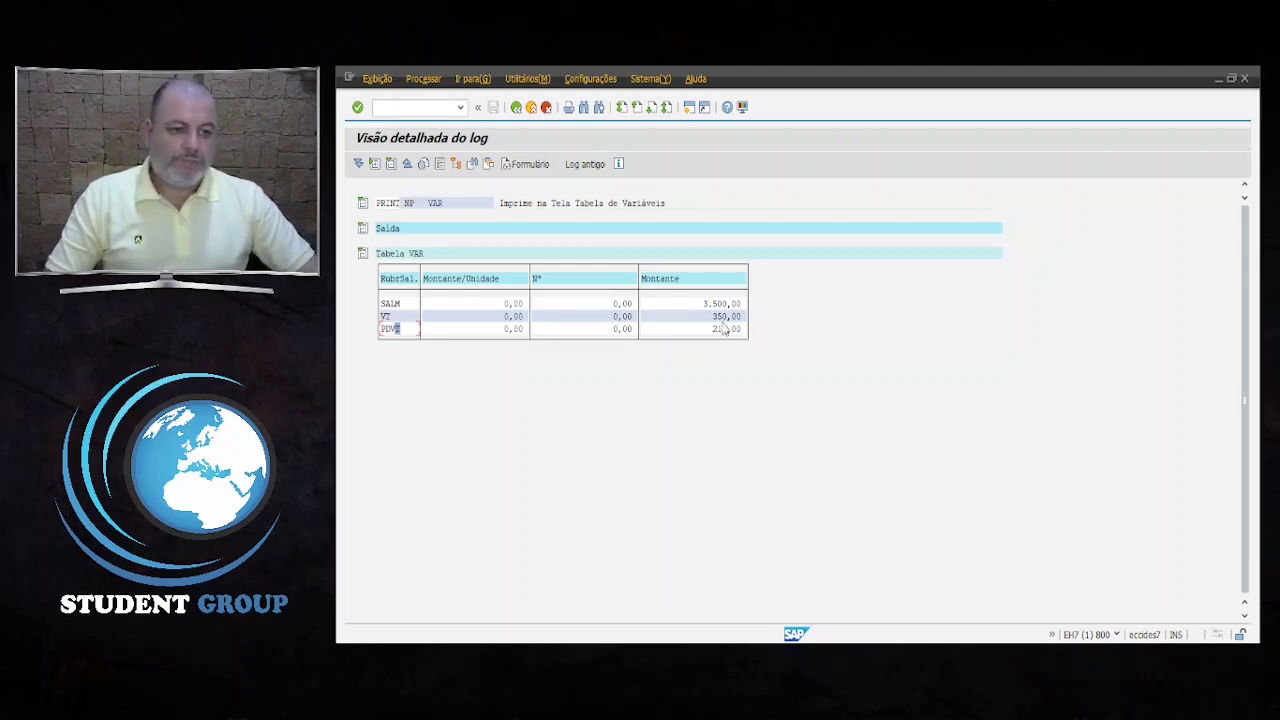
{"action": "key", "text": "F3"}
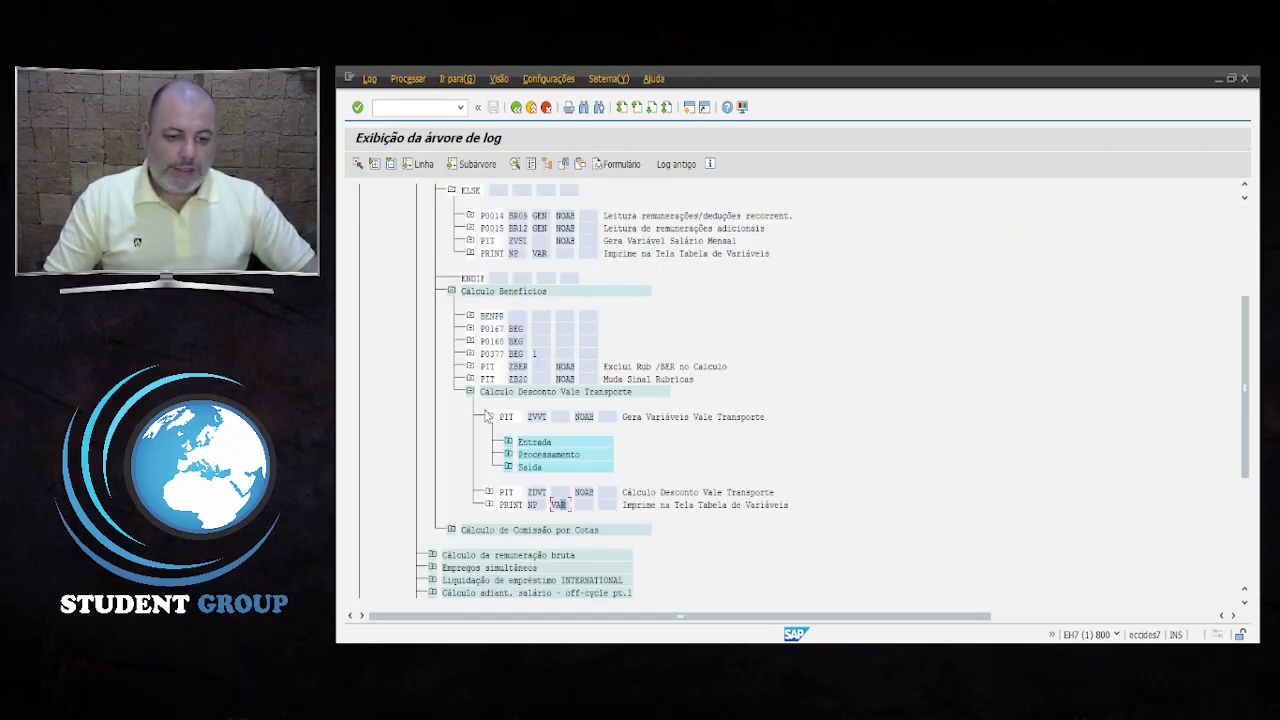
Collapse PIT ZVVT, open the Processamento of PIT ZDVT Cálculo Desconto Vale Transporte and display calculation rule ZDVT.
{"action": "left_click", "coordinate": [488, 417]}
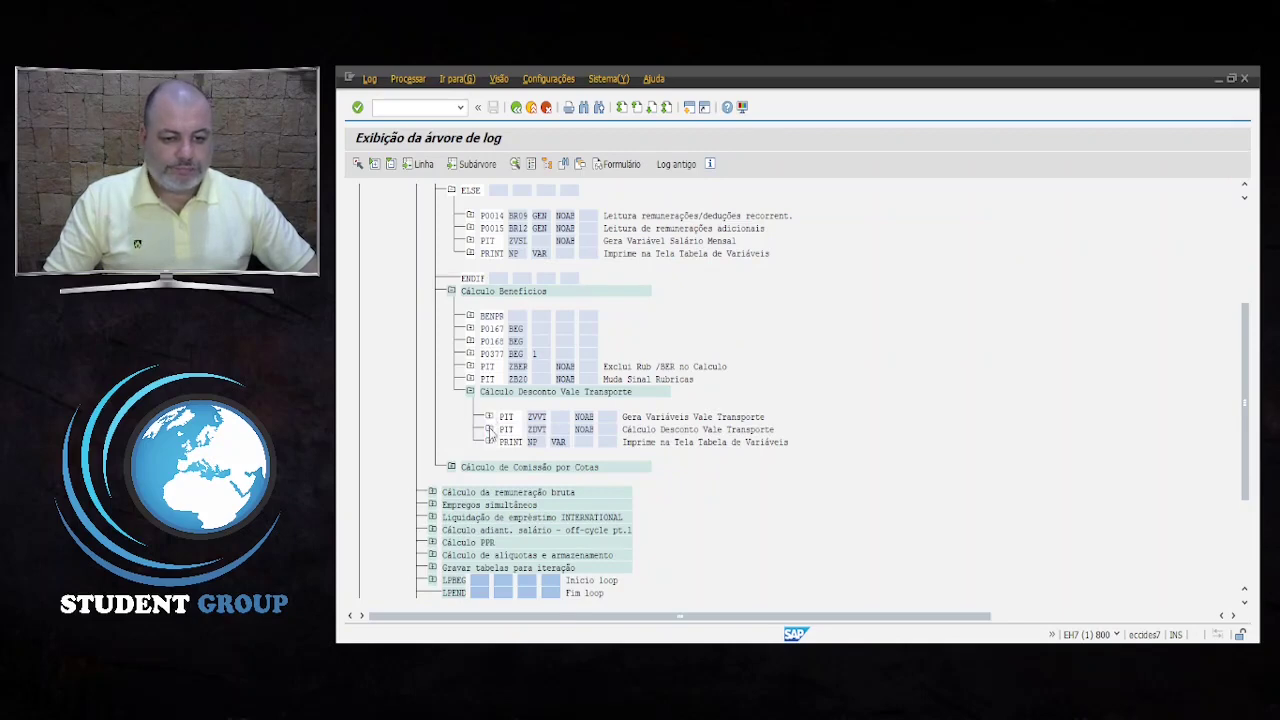
{"action": "left_click", "coordinate": [488, 429]}
{"action": "double_click", "coordinate": [554, 467]}
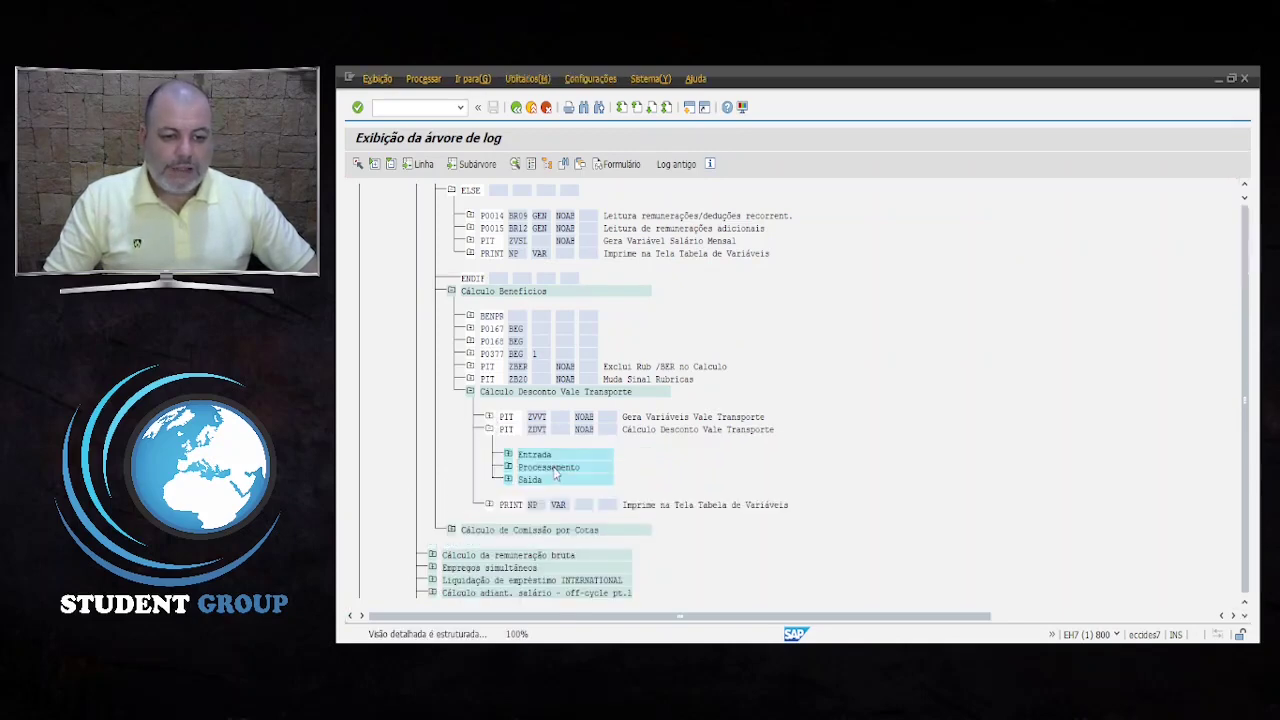
{"action": "double_click", "coordinate": [390, 417]}
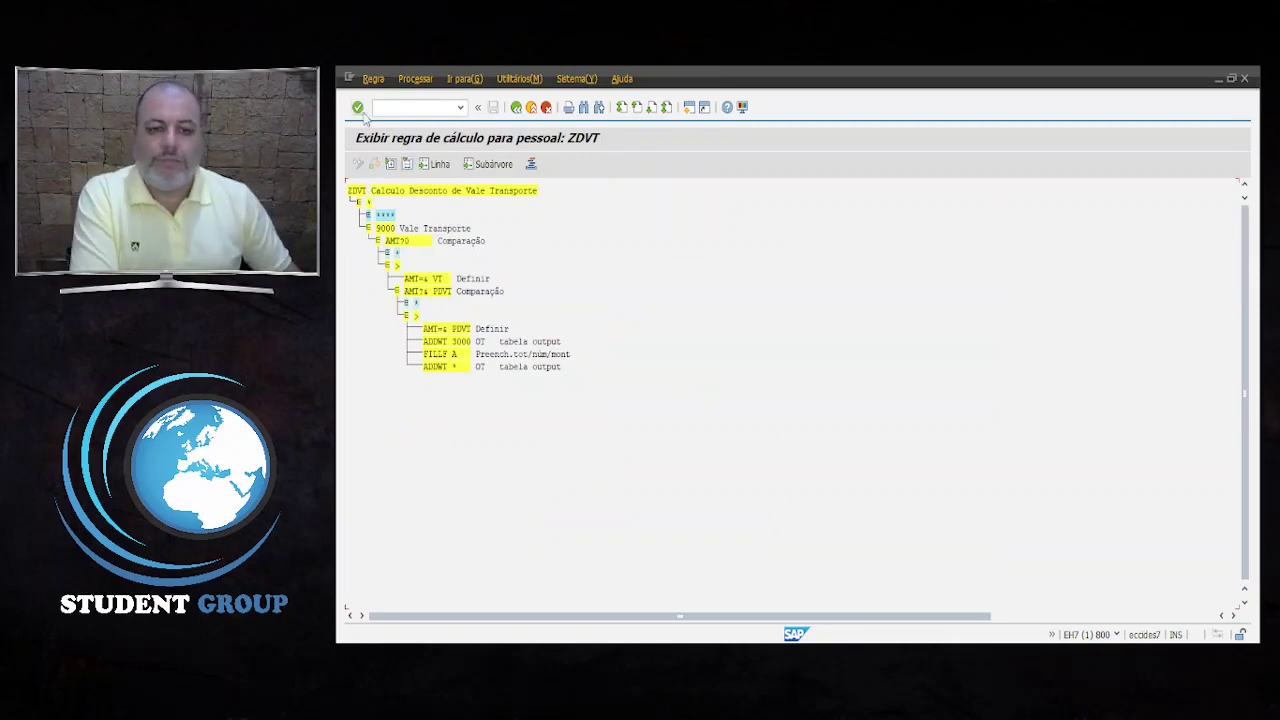
Examine how rule ZDVT sets AMT to VT, compares it with PDVT and assigns PDVT in the greater-than branch.
{"action": "left_click", "coordinate": [410, 280]}
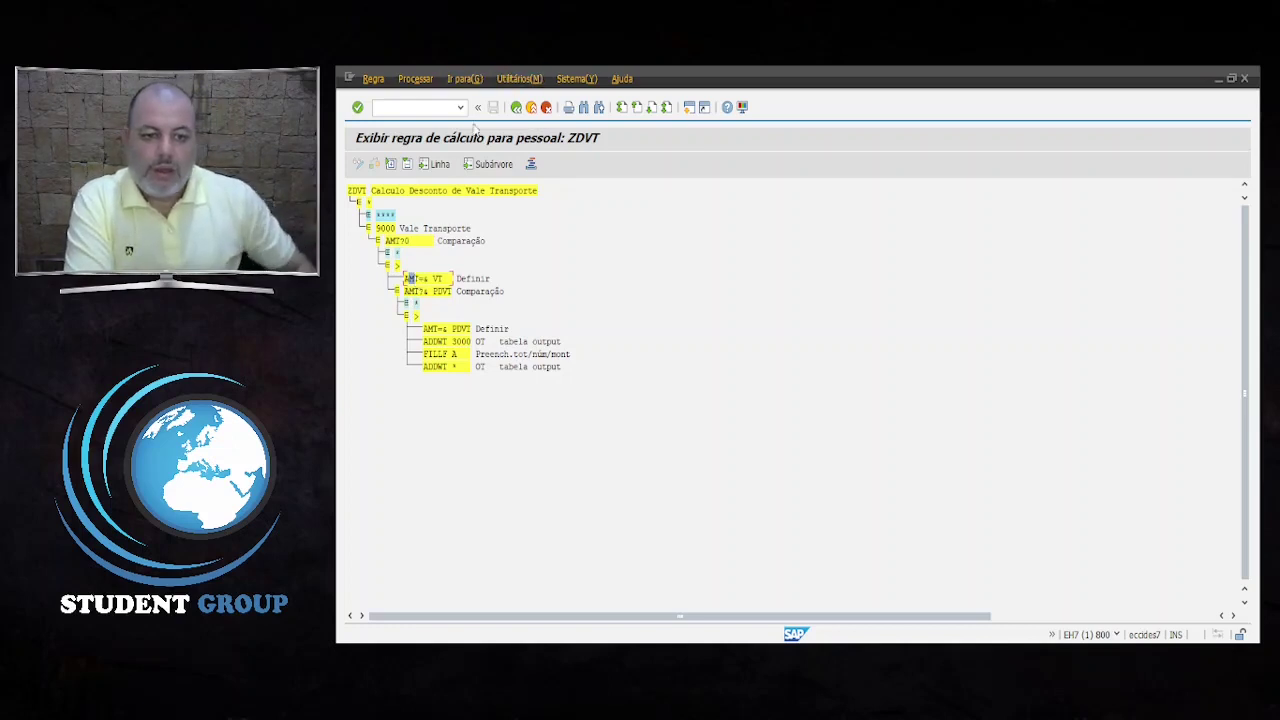
{"action": "left_click", "coordinate": [414, 291]}
{"action": "left_click", "coordinate": [441, 291]}
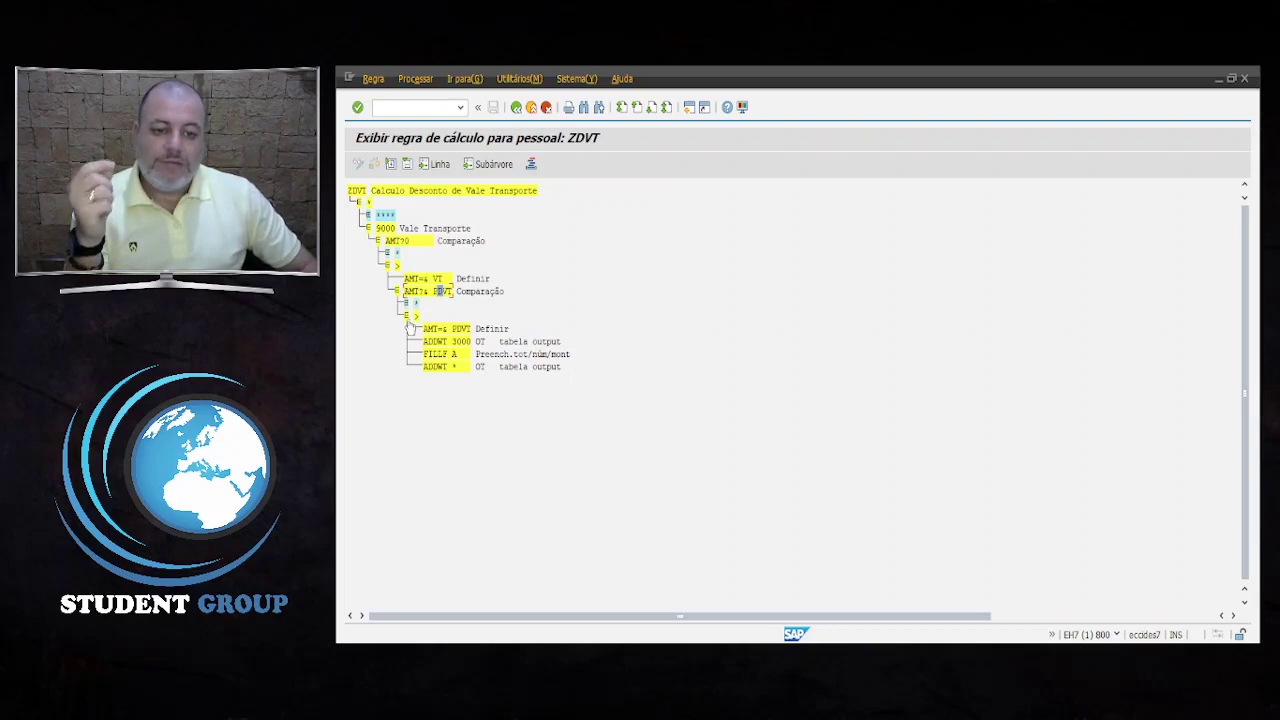
{"action": "left_click", "coordinate": [425, 330]}
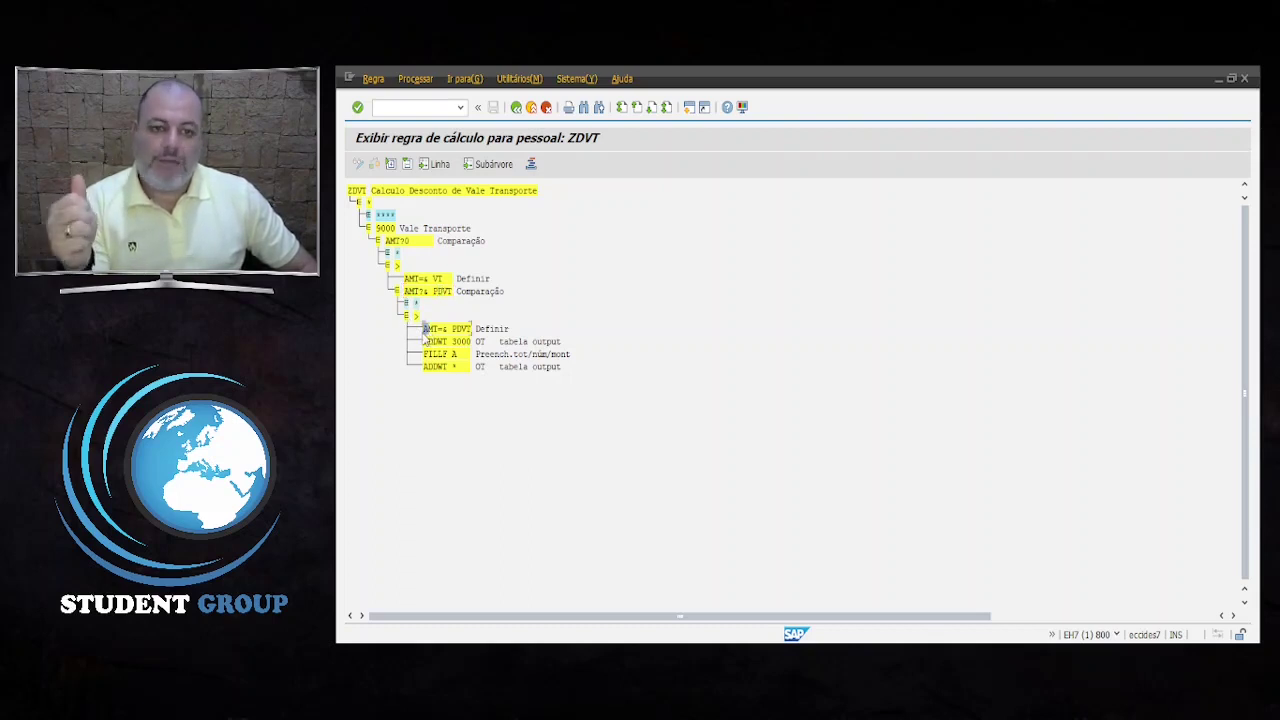
{"action": "left_click", "coordinate": [459, 330]}
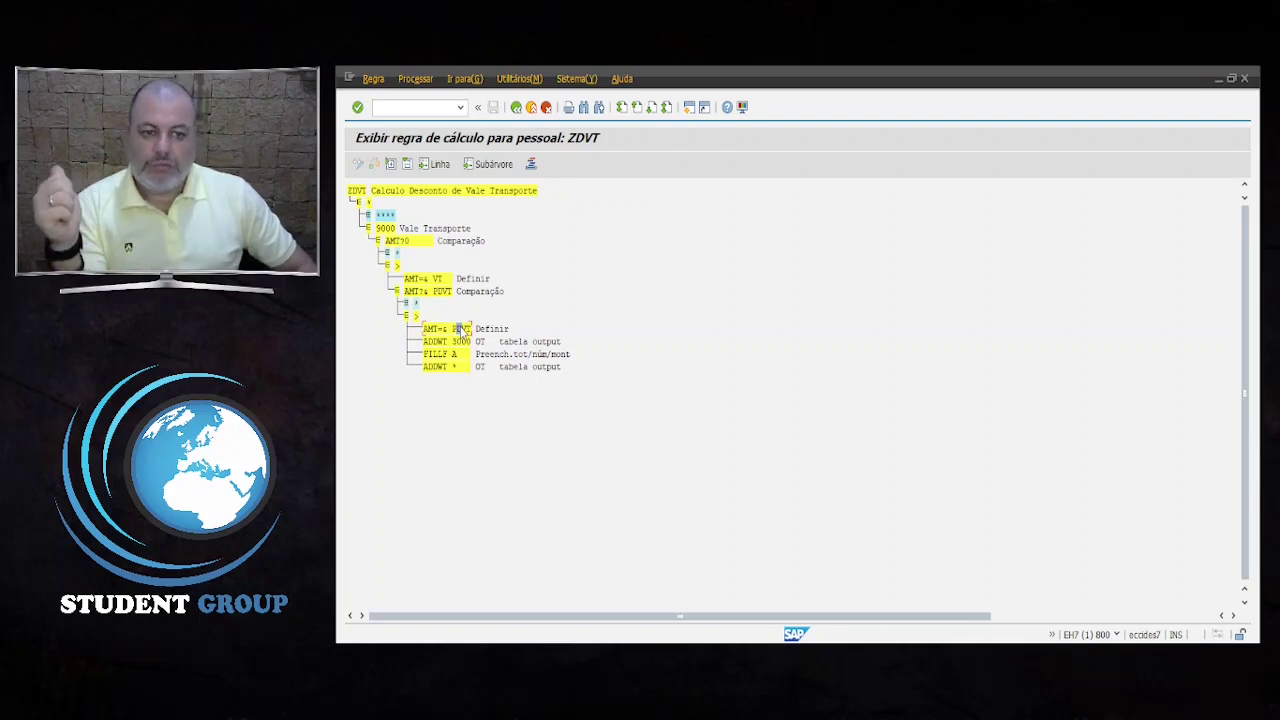
Examine the ADDWT and FILLF operations in both branches of rule ZDVT's PDVT comparison, expanding the default branch, and return to the log detail.
{"action": "left_click", "coordinate": [463, 342]}
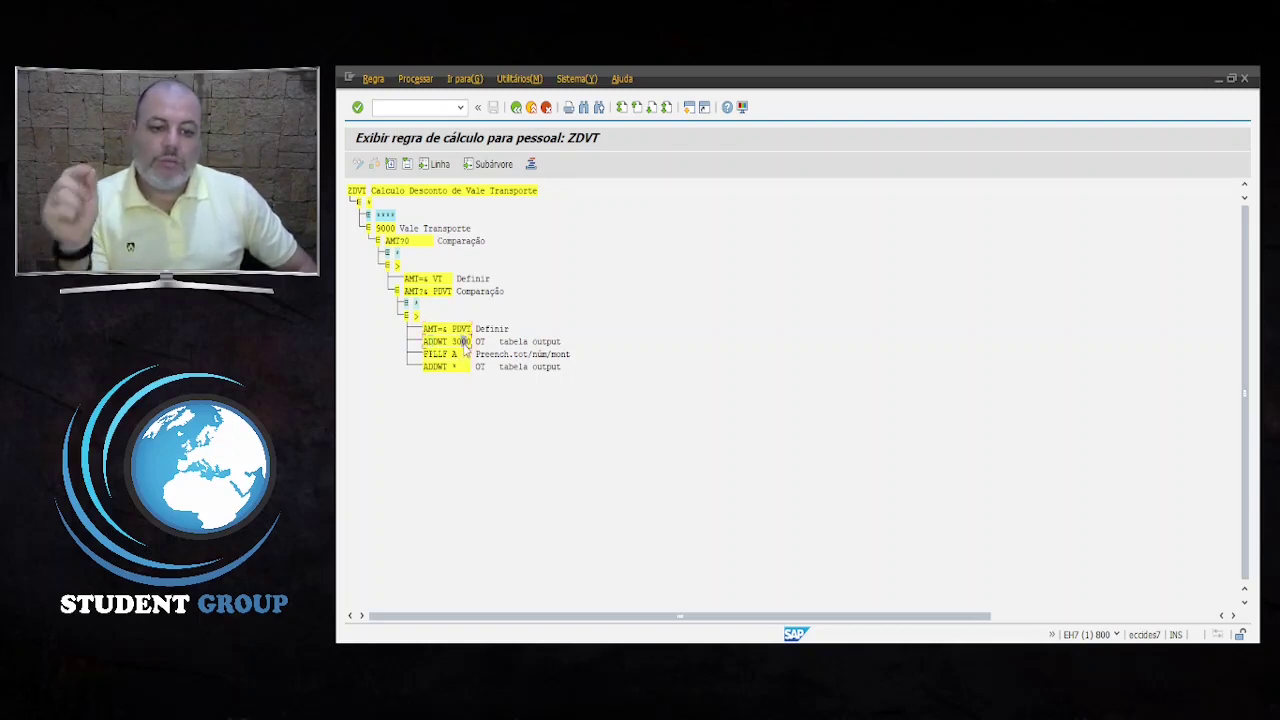
{"action": "left_click", "coordinate": [455, 368]}
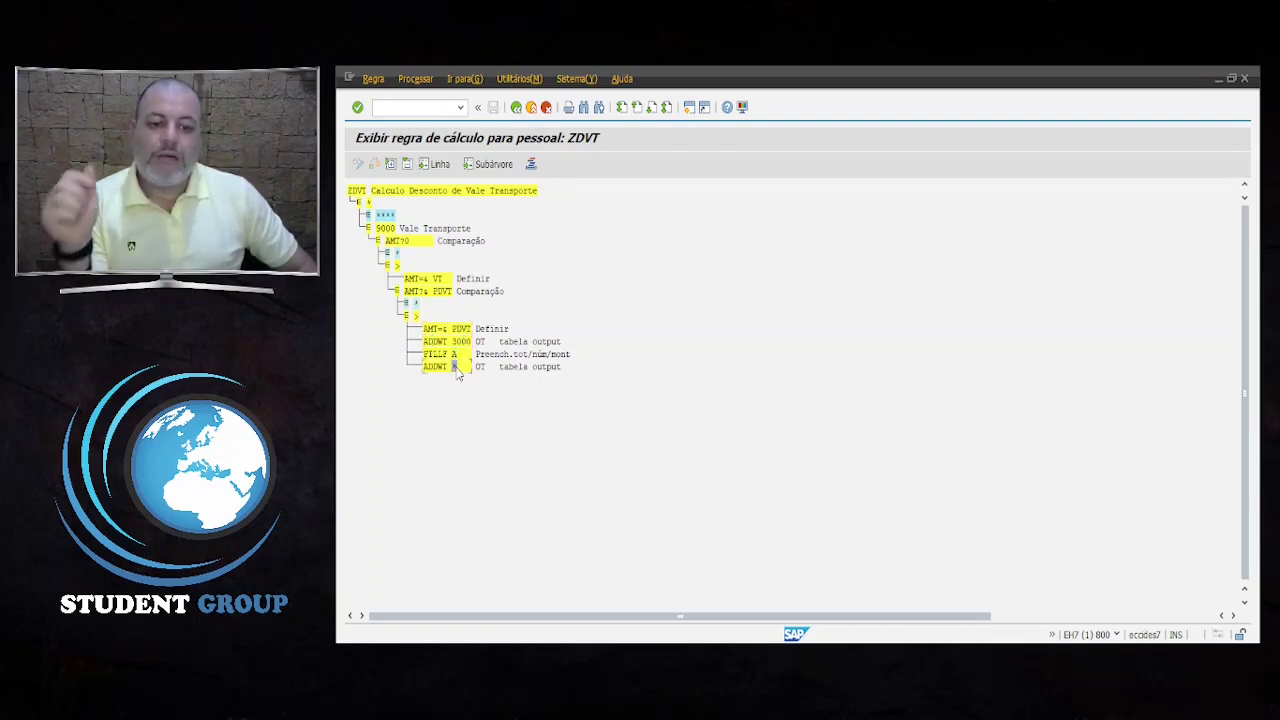
{"action": "left_click", "coordinate": [407, 303]}
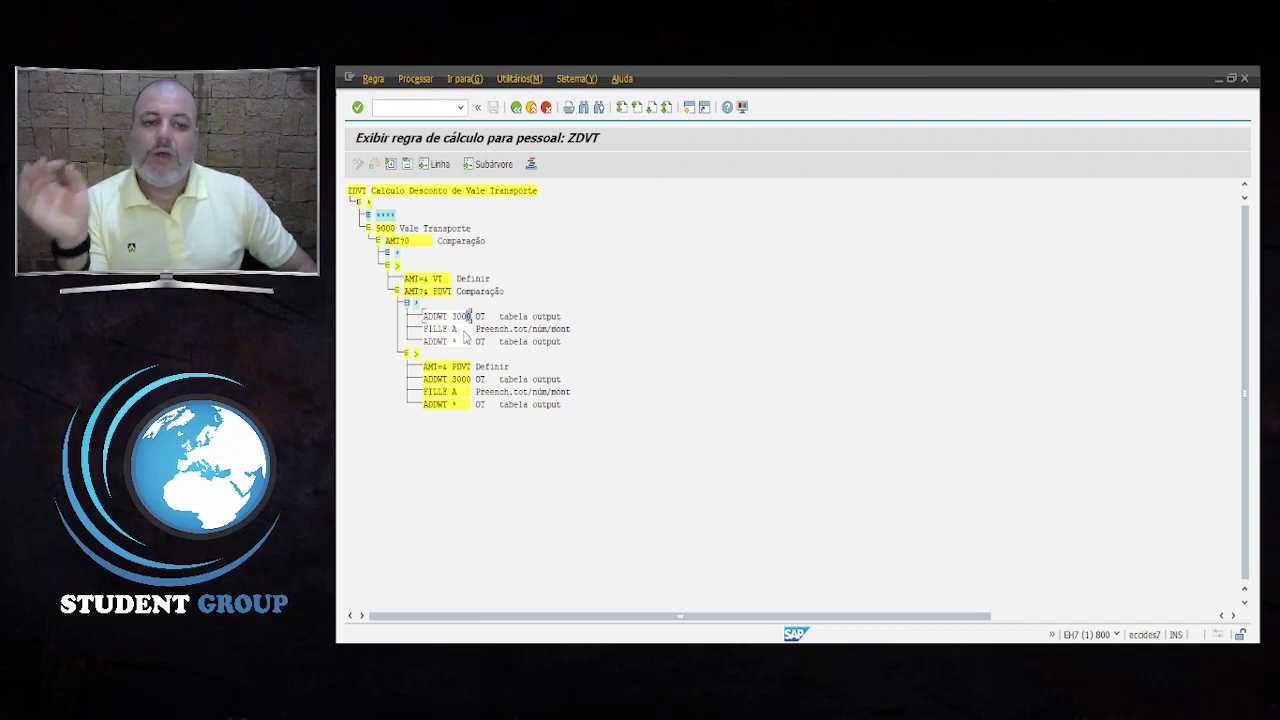
{"action": "left_click", "coordinate": [463, 329]}
{"action": "left_click", "coordinate": [463, 342]}
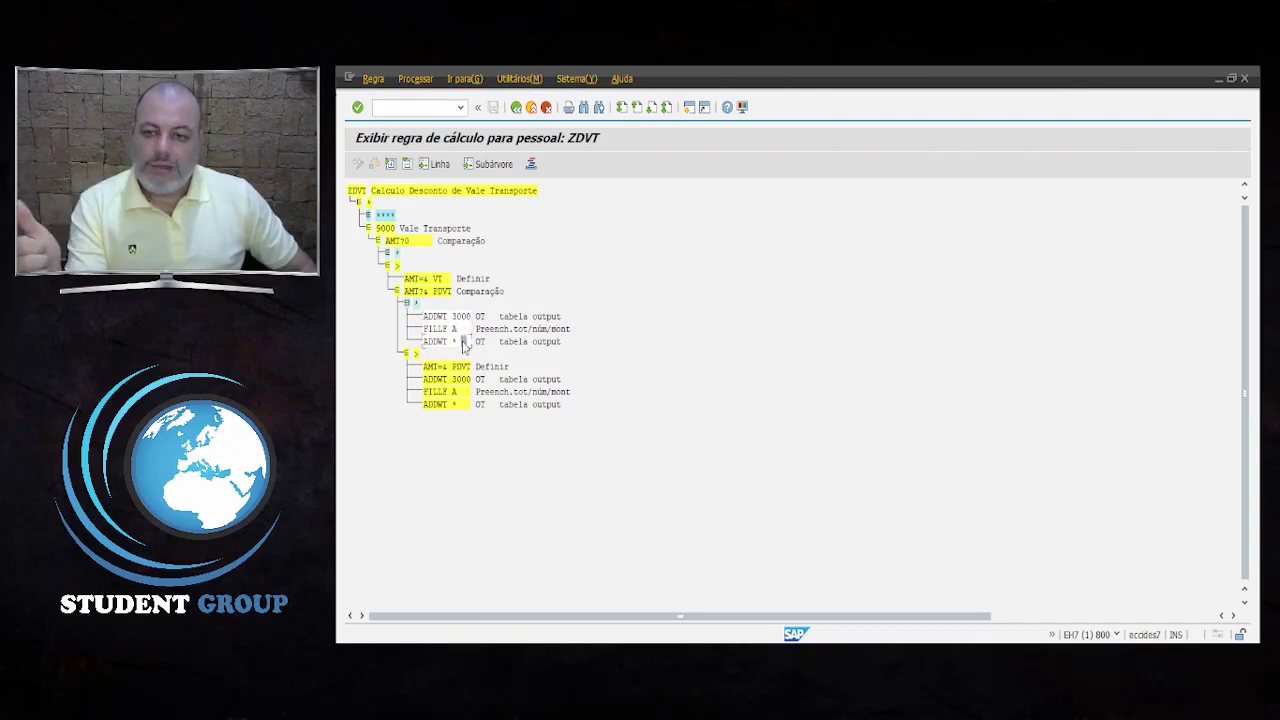
{"action": "left_click", "coordinate": [516, 109]}
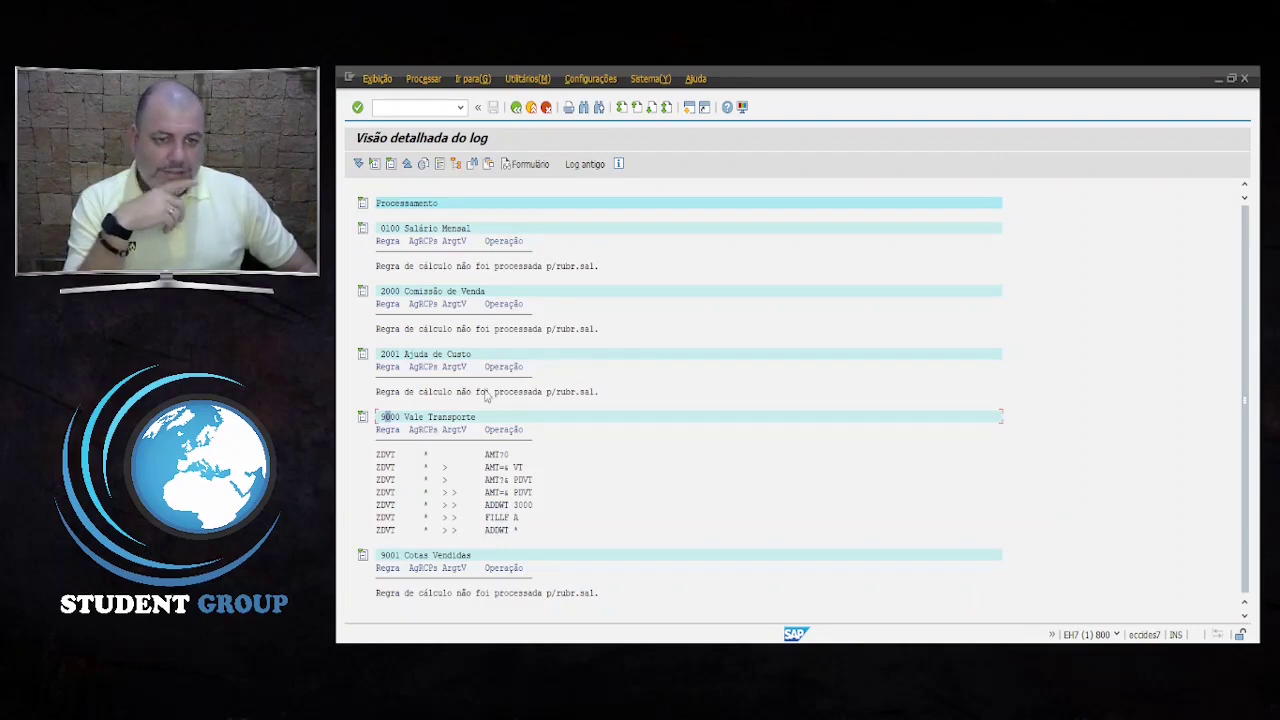
Display the Comprovante de Pagamento form, review its Desc Vale Transporte line, and return to the log tree.
{"action": "left_click", "coordinate": [528, 166]}
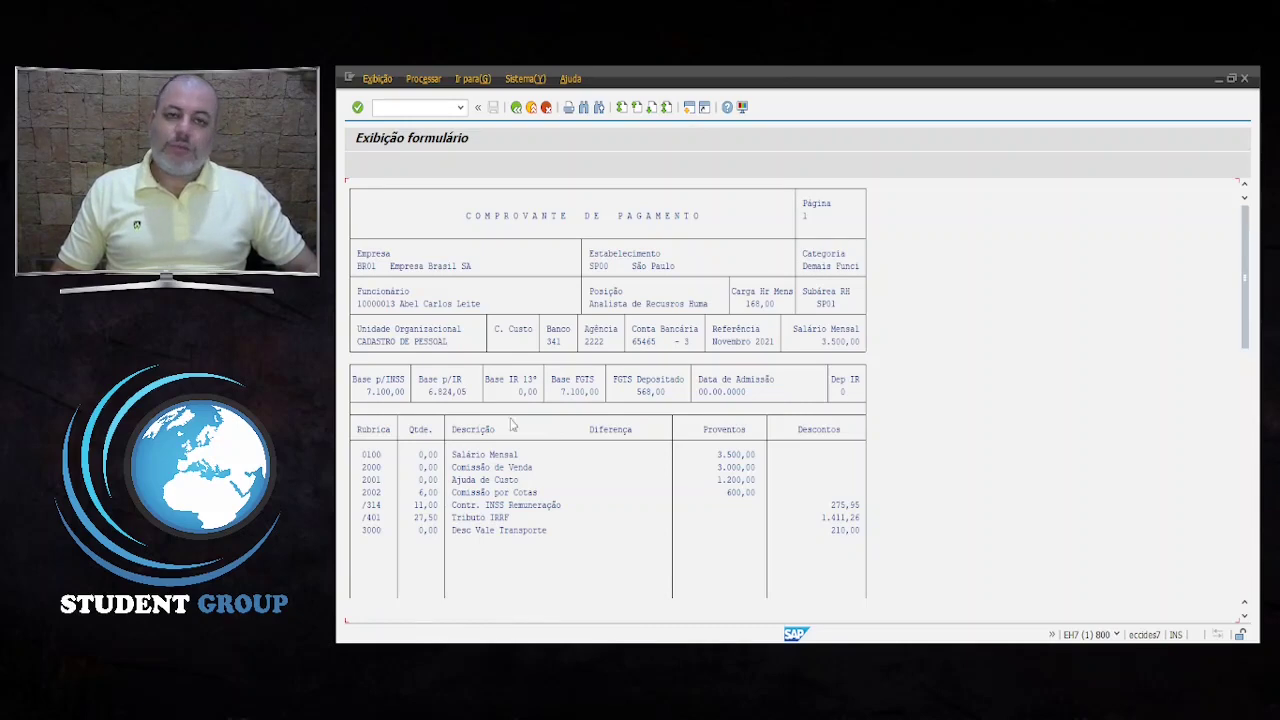
{"action": "scroll", "coordinate": [645, 468], "scroll_direction": "down", "scroll_amount": 3}
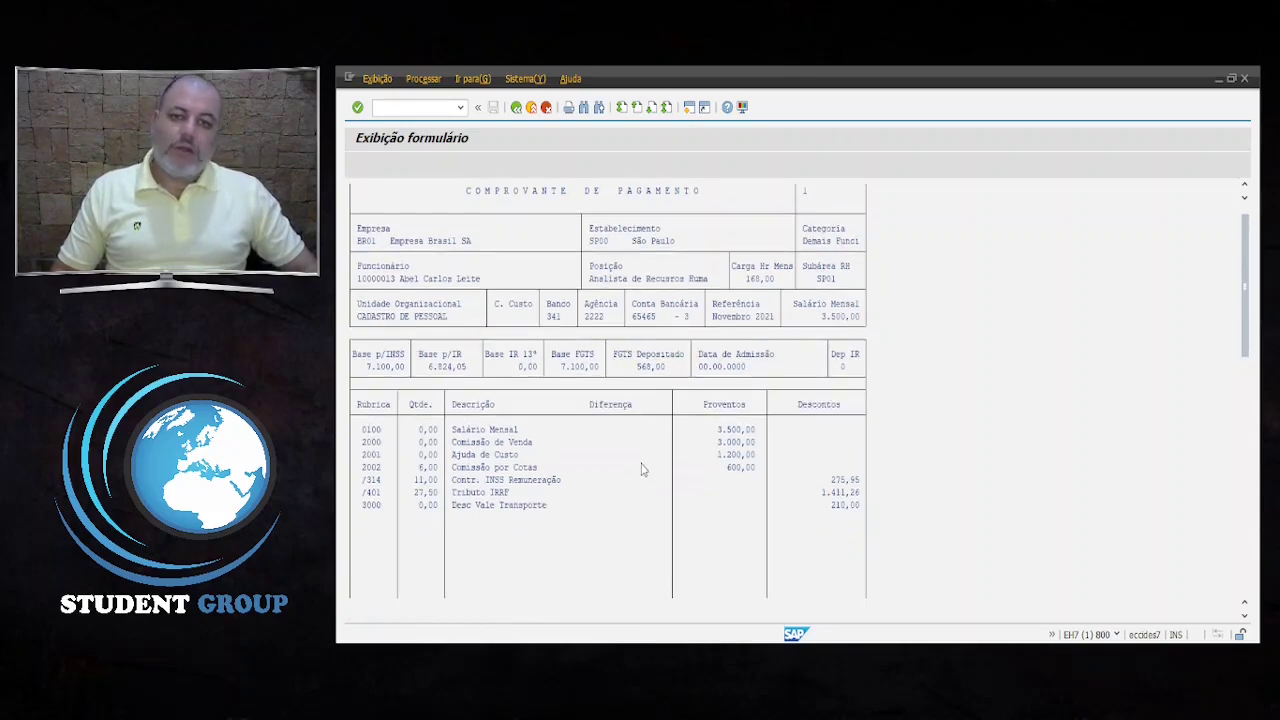
{"action": "left_click", "coordinate": [516, 108]}
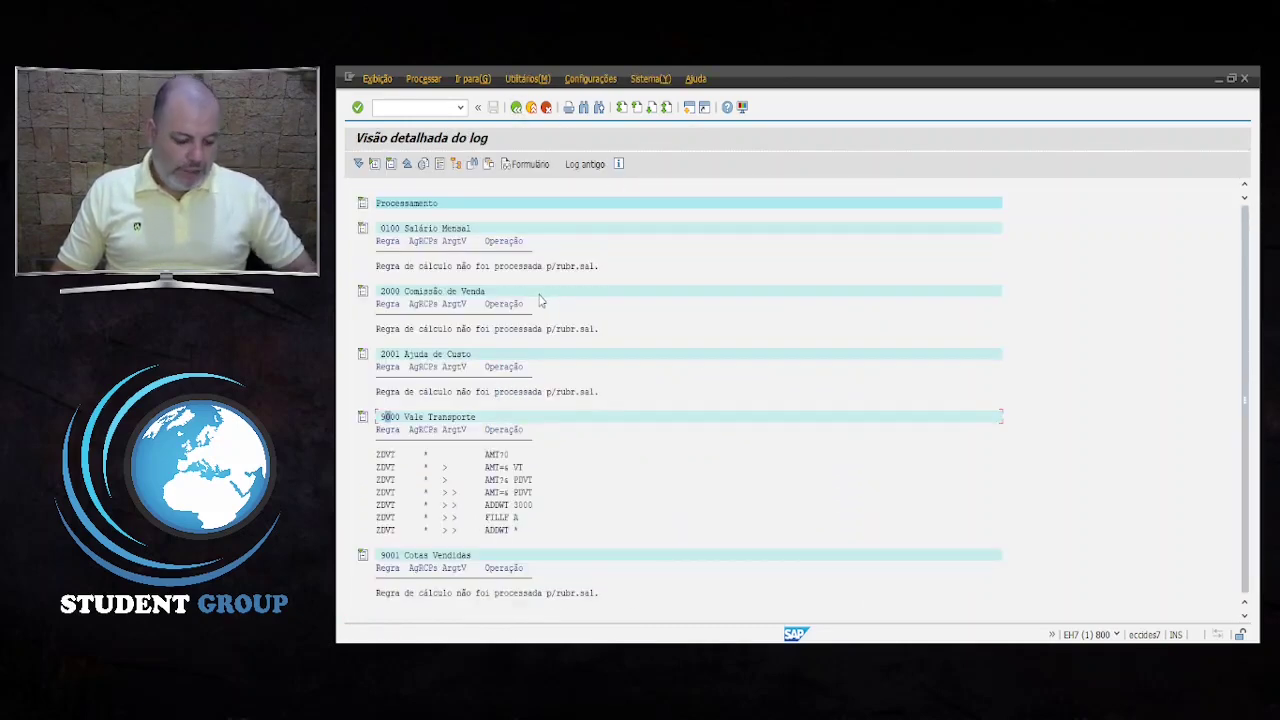
{"action": "left_click", "coordinate": [516, 108]}
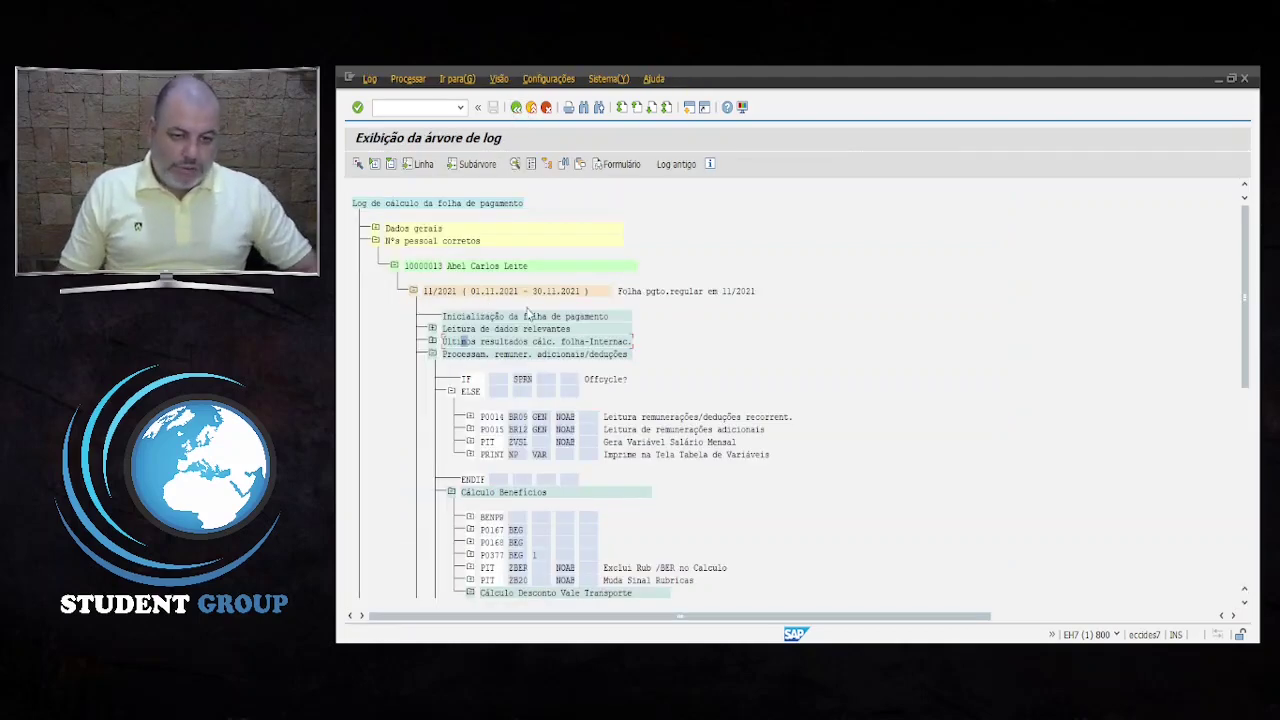
Expand Processamento final, open the printed RT table, review wage types 0100 to 9001, and return to the log tree.
{"action": "scroll", "coordinate": [527, 314], "scroll_direction": "down", "scroll_amount": 10}
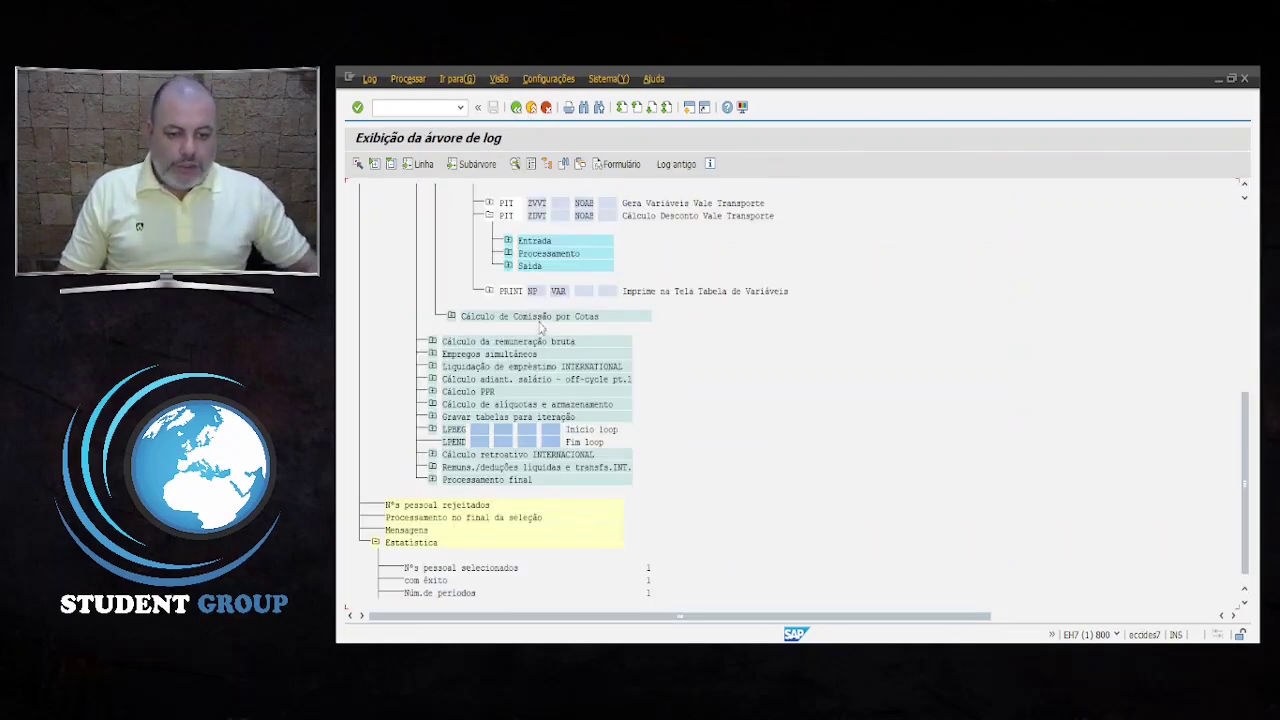
{"action": "left_click", "coordinate": [432, 481]}
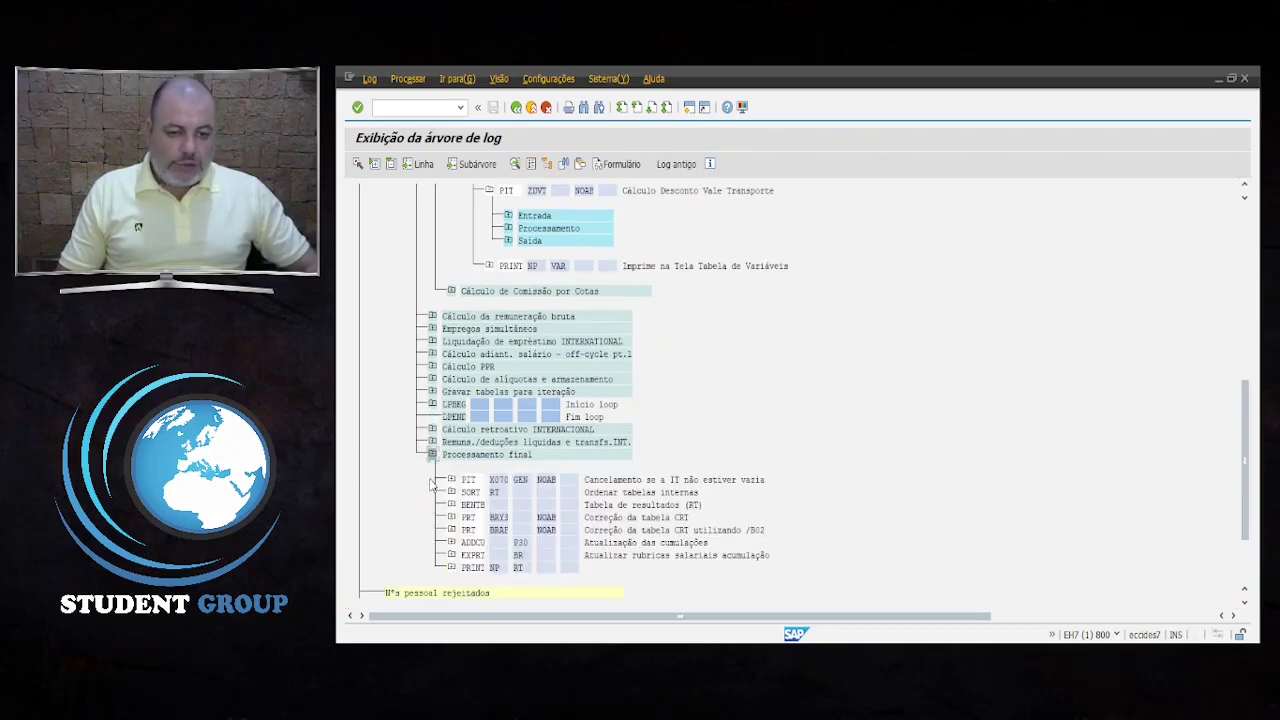
{"action": "double_click", "coordinate": [522, 568]}
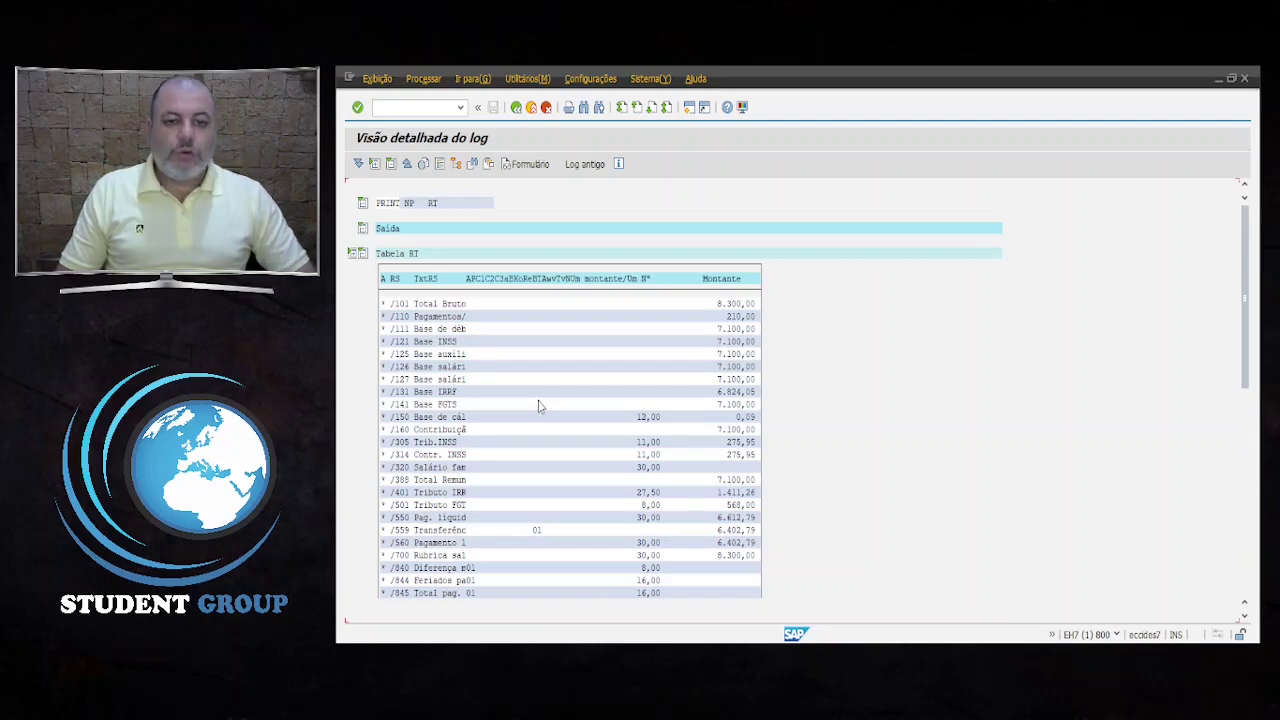
{"action": "scroll", "coordinate": [538, 405], "scroll_direction": "down", "scroll_amount": 10}
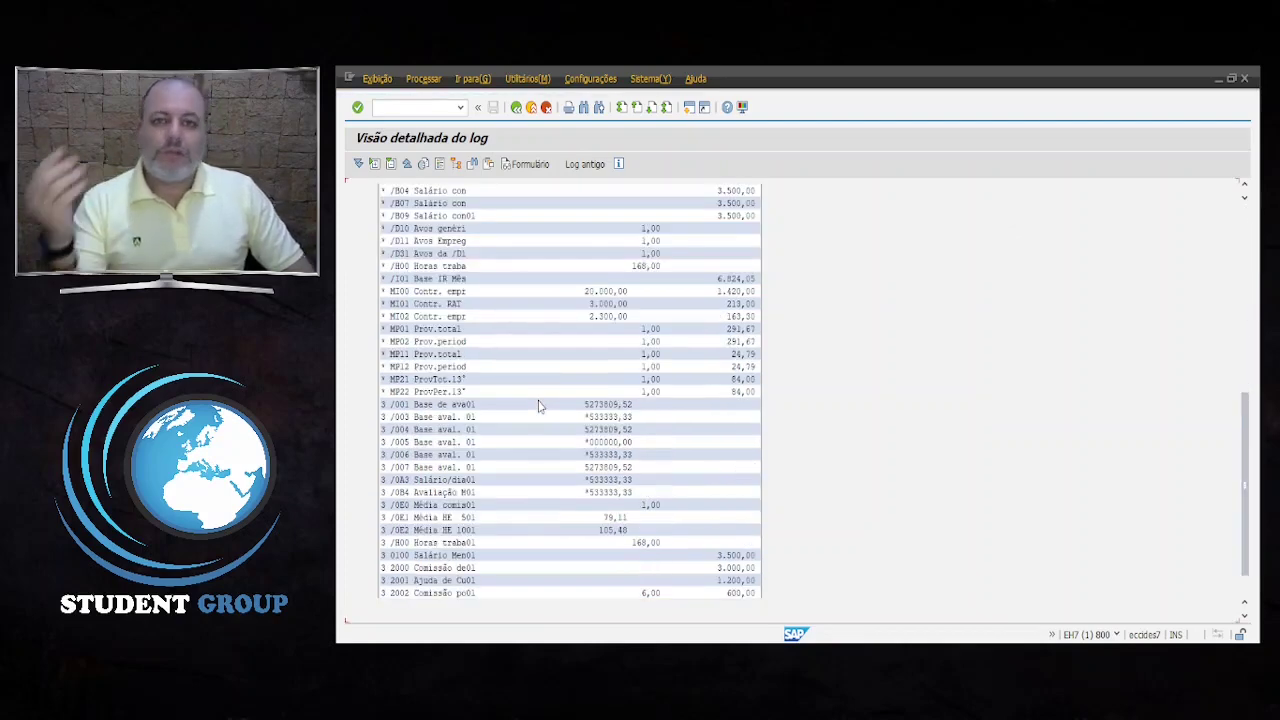
{"action": "scroll", "coordinate": [538, 405], "scroll_direction": "down", "scroll_amount": 5}
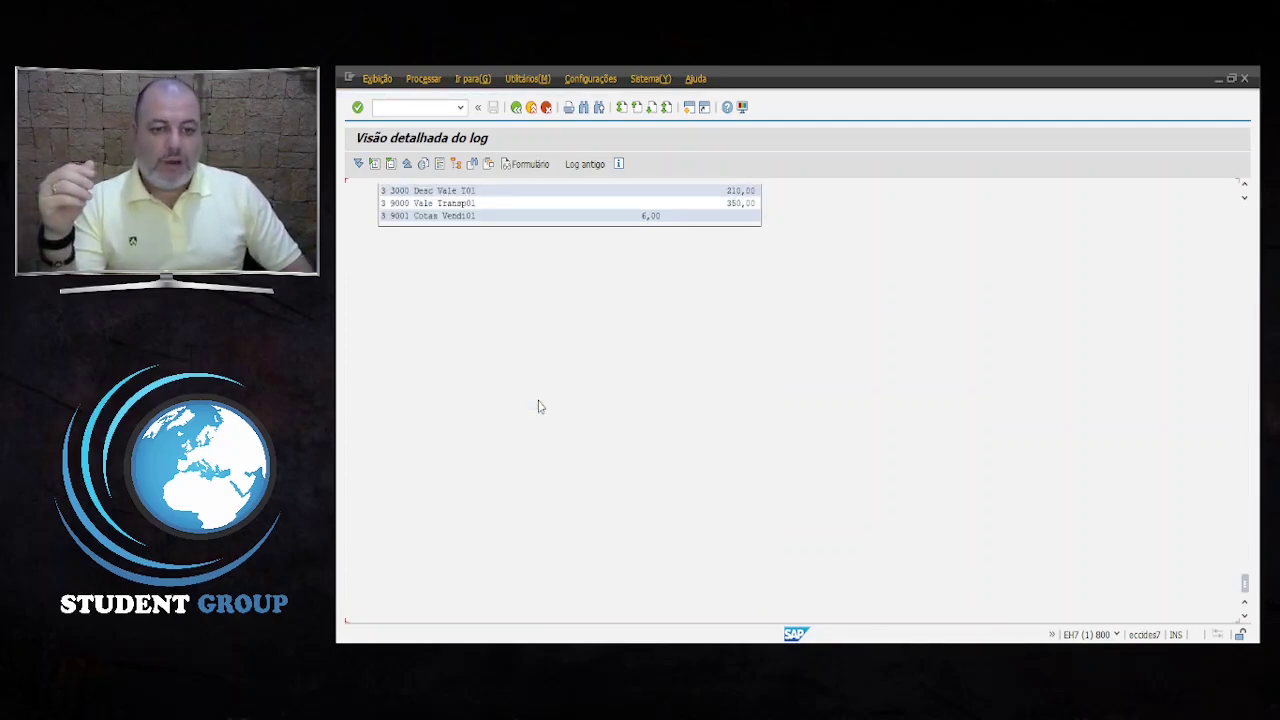
{"action": "scroll", "coordinate": [582, 295], "scroll_direction": "up", "scroll_amount": 3}
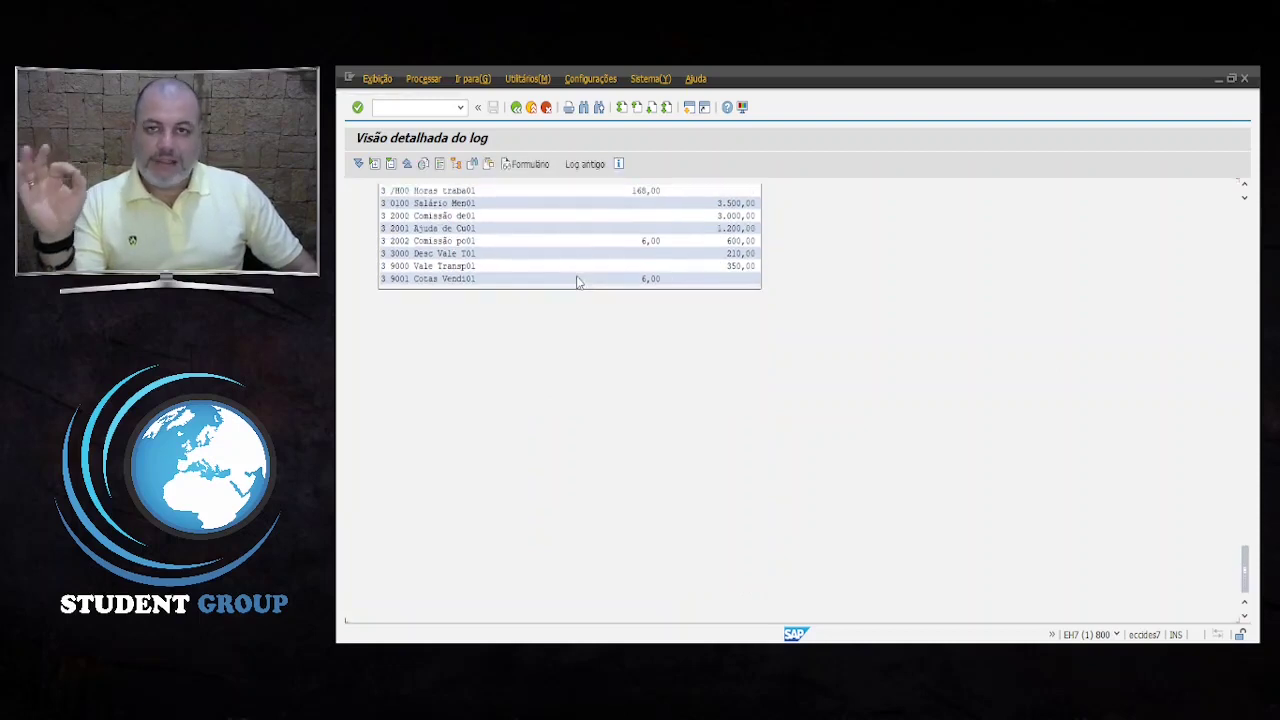
{"action": "scroll", "coordinate": [577, 283], "scroll_direction": "up", "scroll_amount": 1}
{"action": "scroll", "coordinate": [577, 282], "scroll_direction": "up", "scroll_amount": 1}
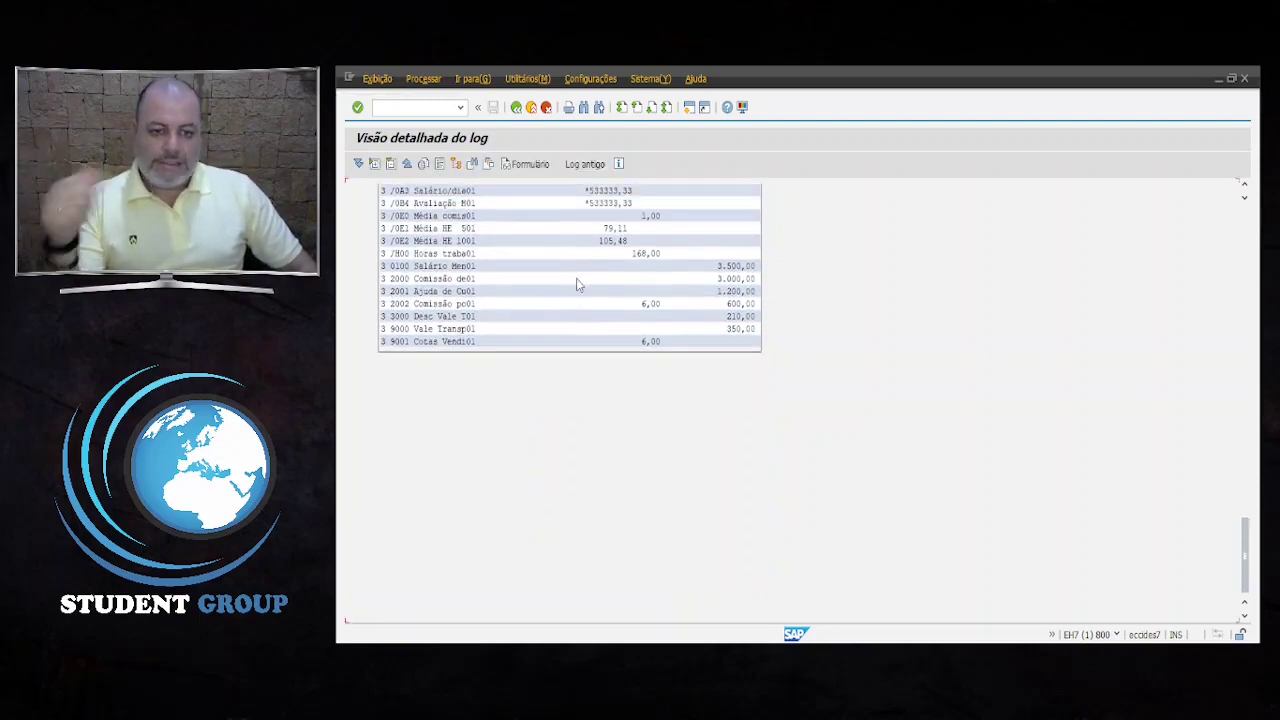
{"action": "scroll", "coordinate": [576, 284], "scroll_direction": "up", "scroll_amount": 2}
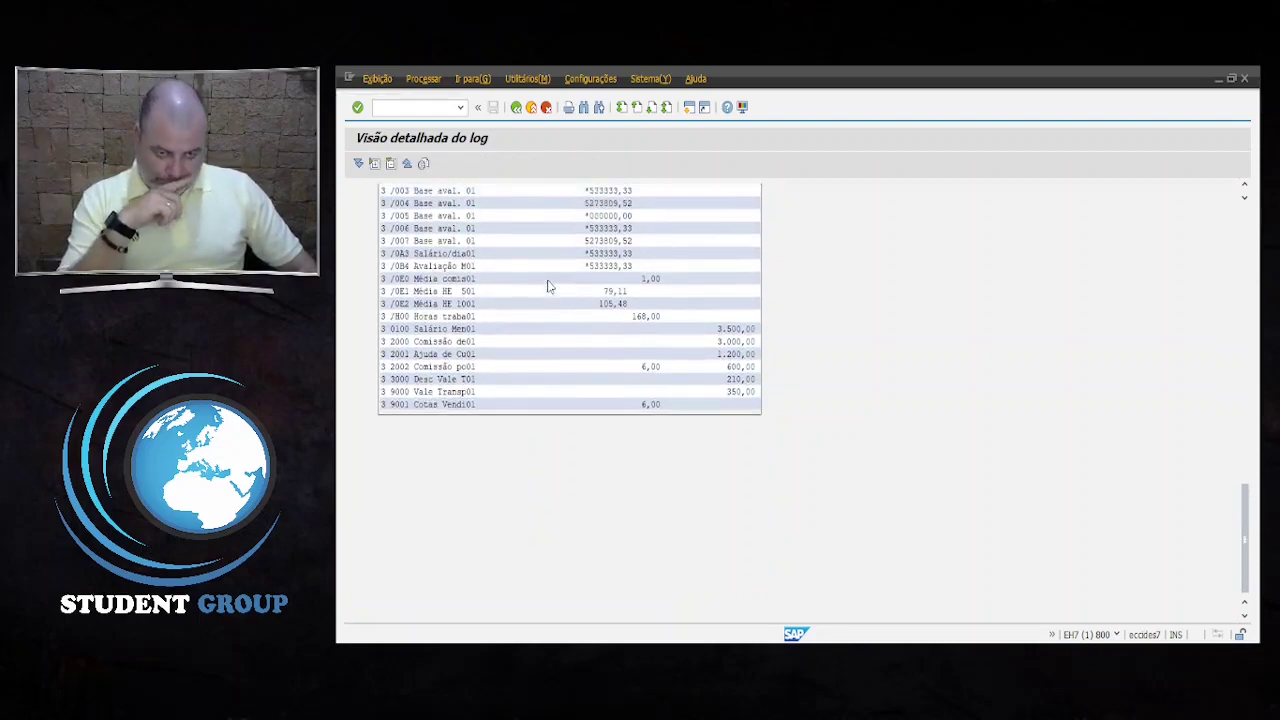
{"action": "scroll", "coordinate": [548, 287], "scroll_direction": "up", "scroll_amount": 2}
{"action": "left_click", "coordinate": [516, 107]}
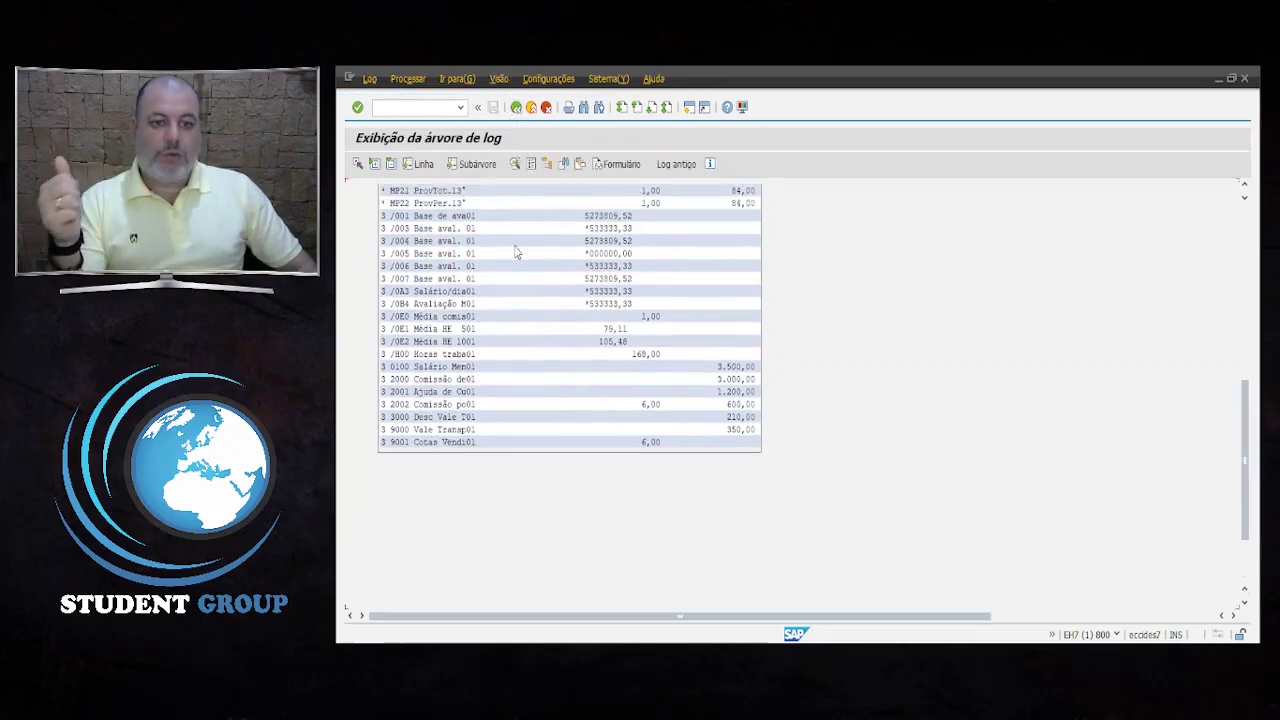
End the payroll log display and return to the Brazilian payroll program's selection screen.
{"action": "scroll", "coordinate": [574, 322], "scroll_direction": "up", "scroll_amount": 1}
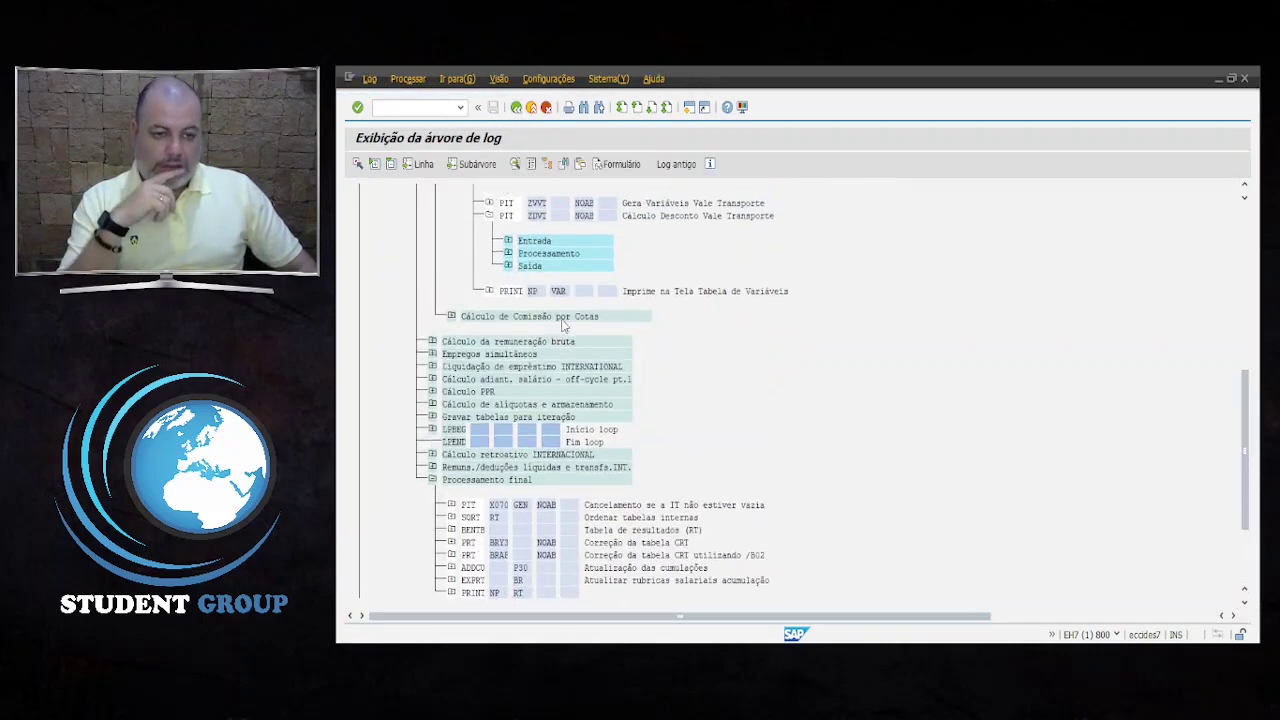
{"action": "left_click", "coordinate": [516, 107]}
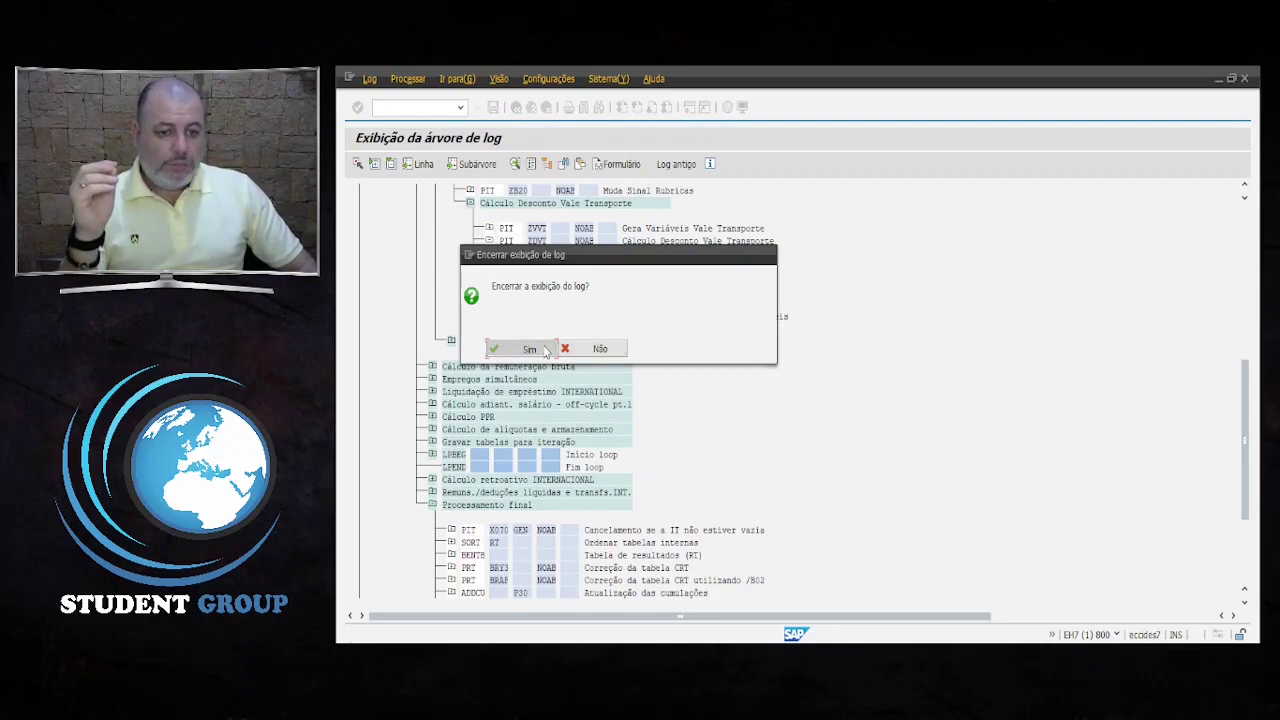
{"action": "left_click", "coordinate": [530, 349]}
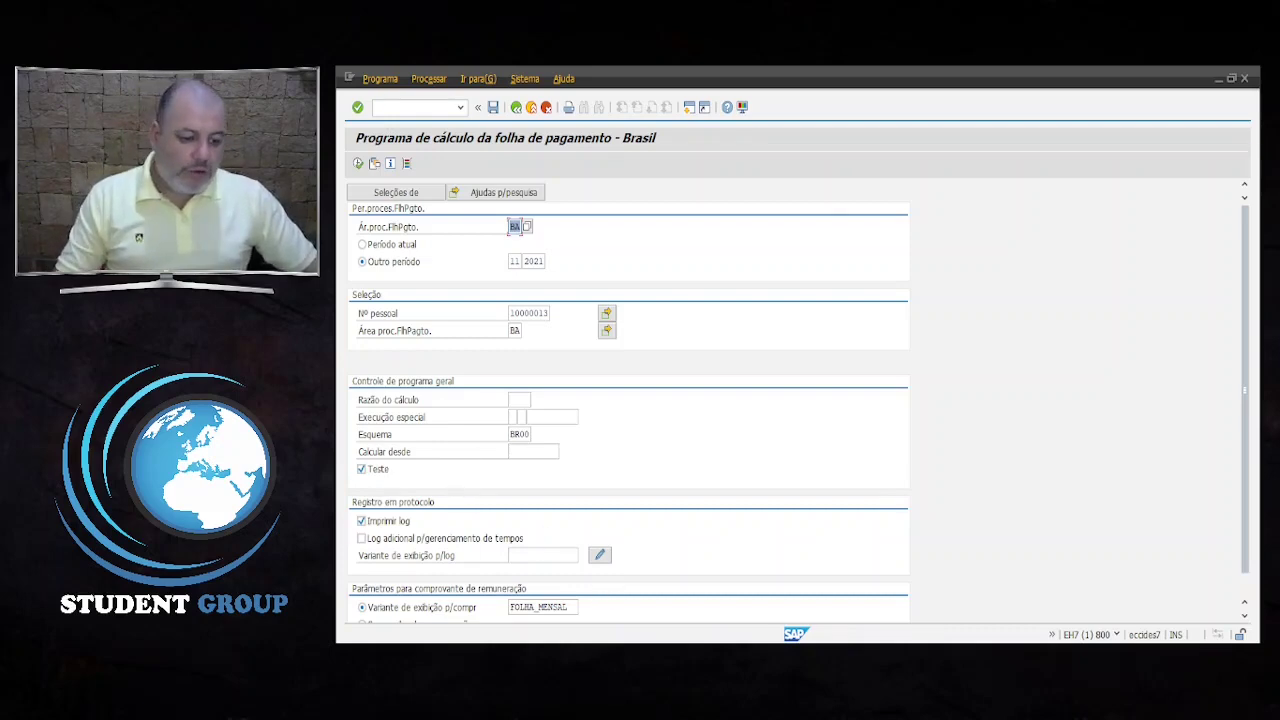
Switch to the Atualizar dados mestre HR session and choose infotype 0171 for the employee.
{"action": "left_click", "coordinate": [850, 615]}
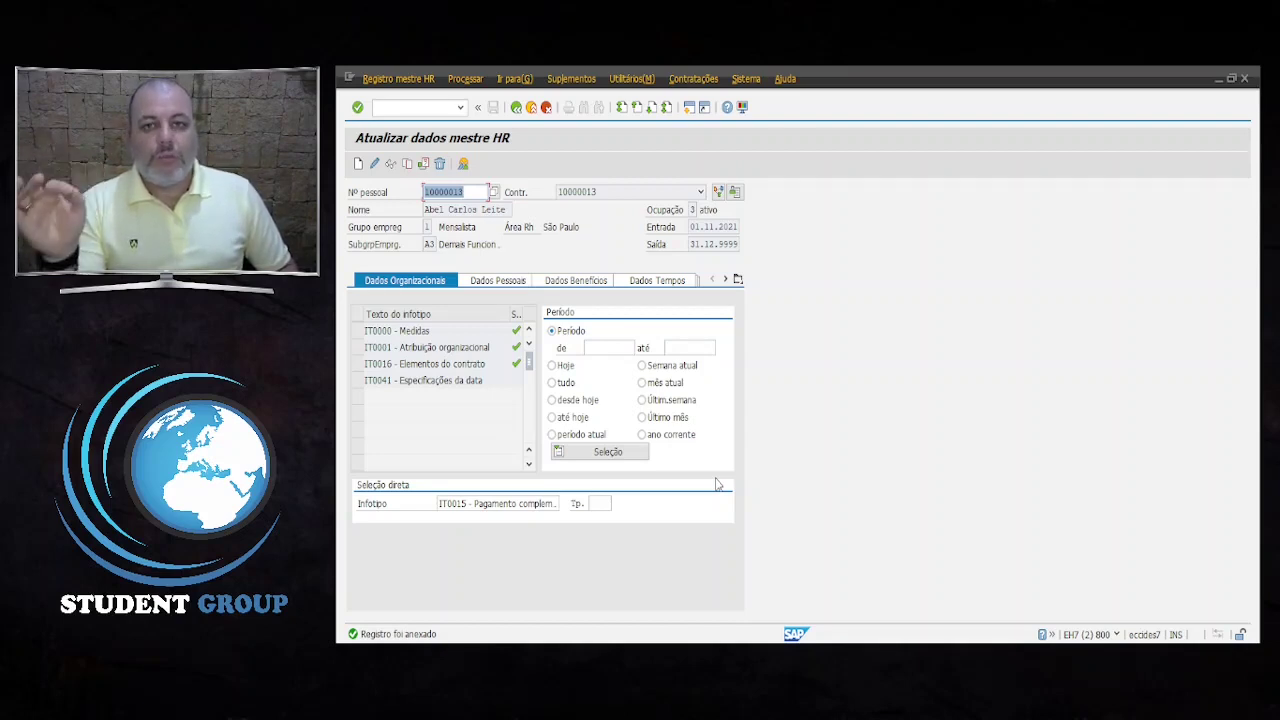
{"action": "left_click_drag", "start_coordinate": [509, 504], "coordinate": [380, 518]}
{"action": "type", "text": "0171o complementar"}
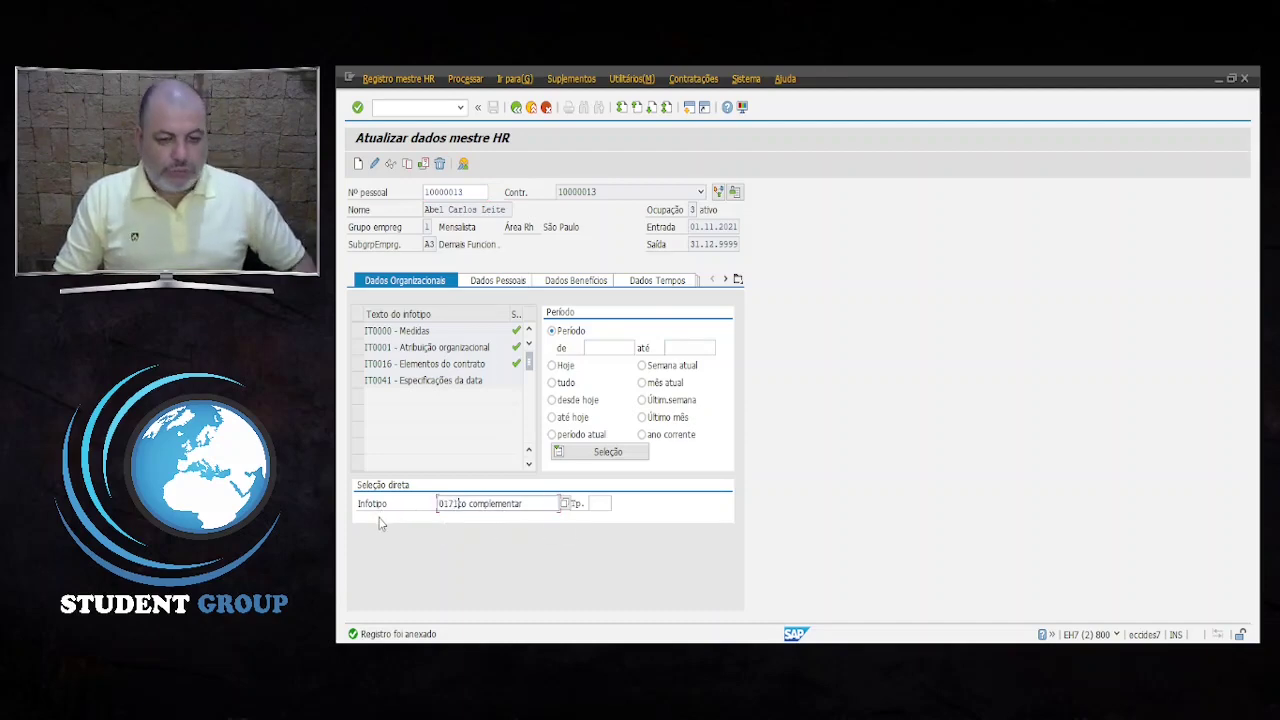
{"action": "key", "text": "Return"}
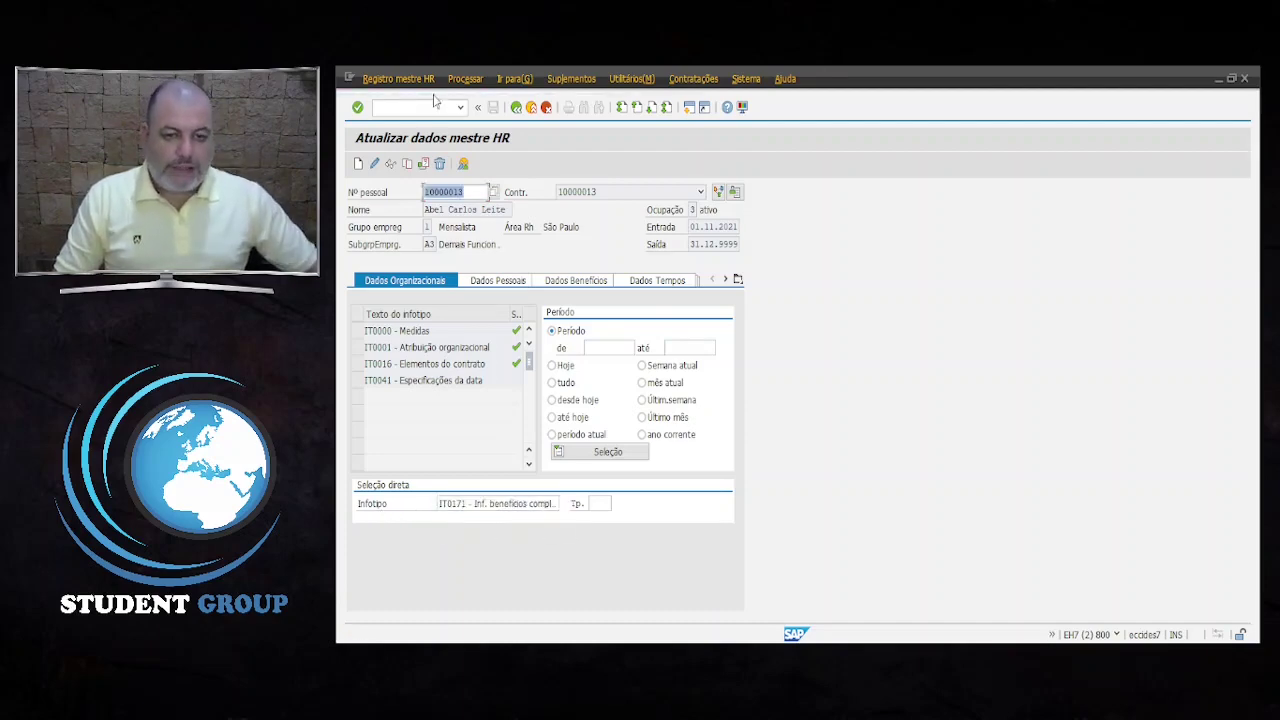
Create and save the employee's IT0171 record valid from 01.11.2021 with benefit area 37 and groupings 0001 and 0002, dismissing the follow-up activities.
{"action": "left_click", "coordinate": [359, 164]}
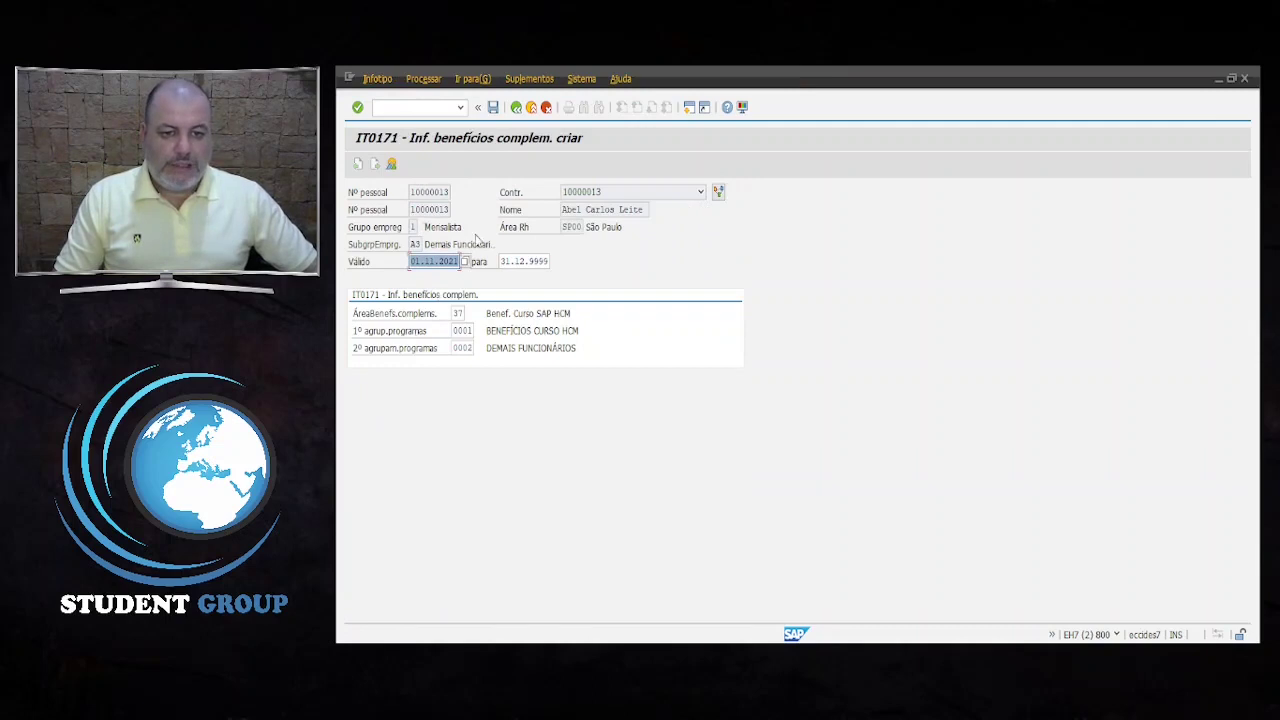
{"action": "left_click", "coordinate": [493, 107]}
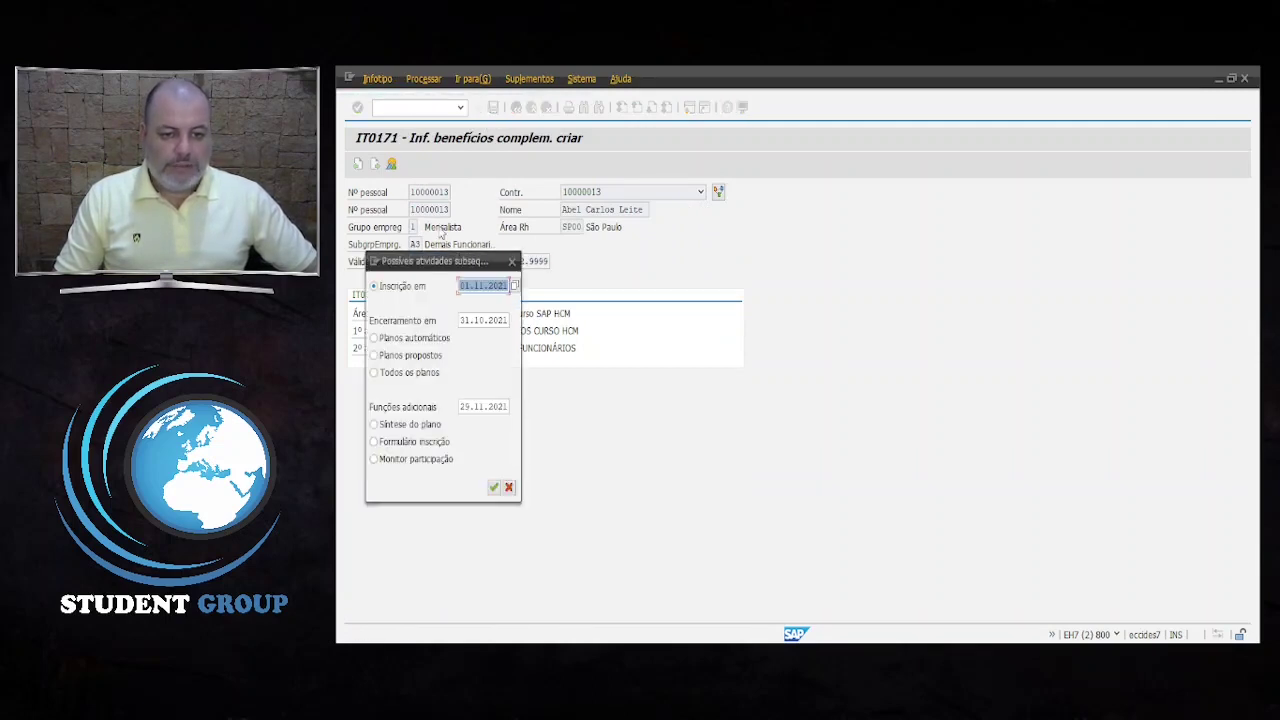
{"action": "left_click", "coordinate": [512, 262]}
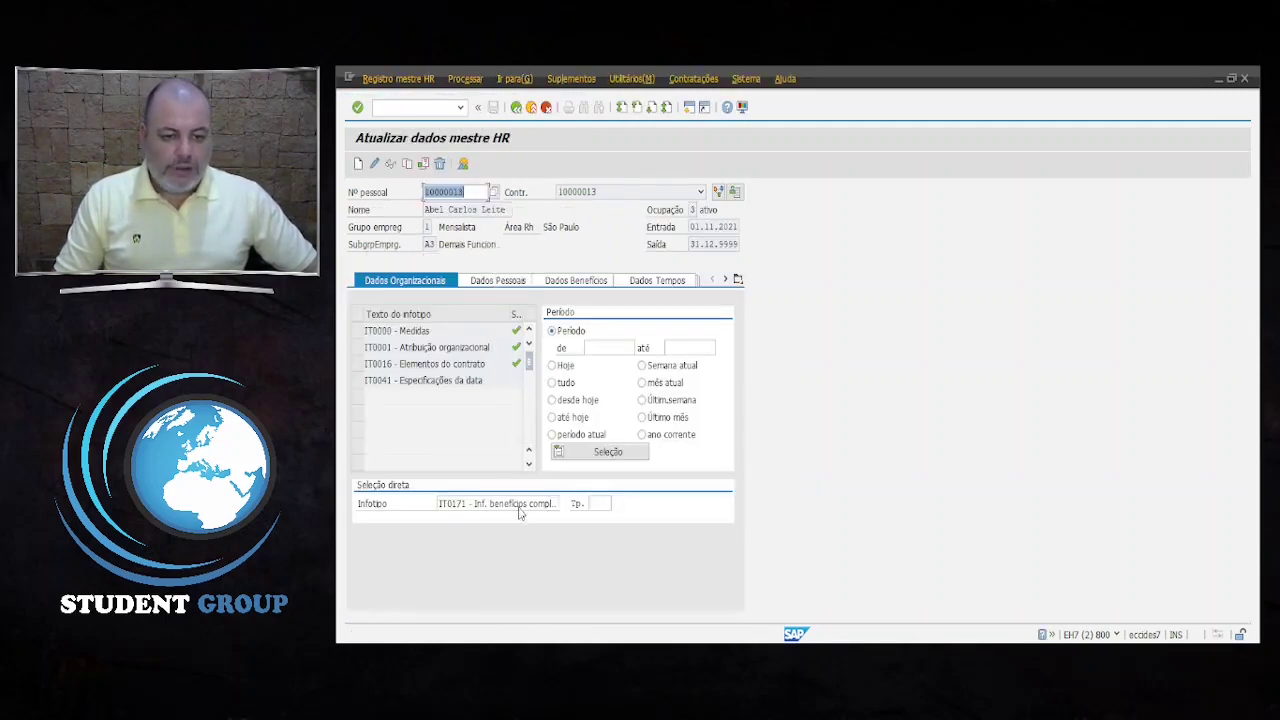
{"action": "left_click", "coordinate": [518, 505]}
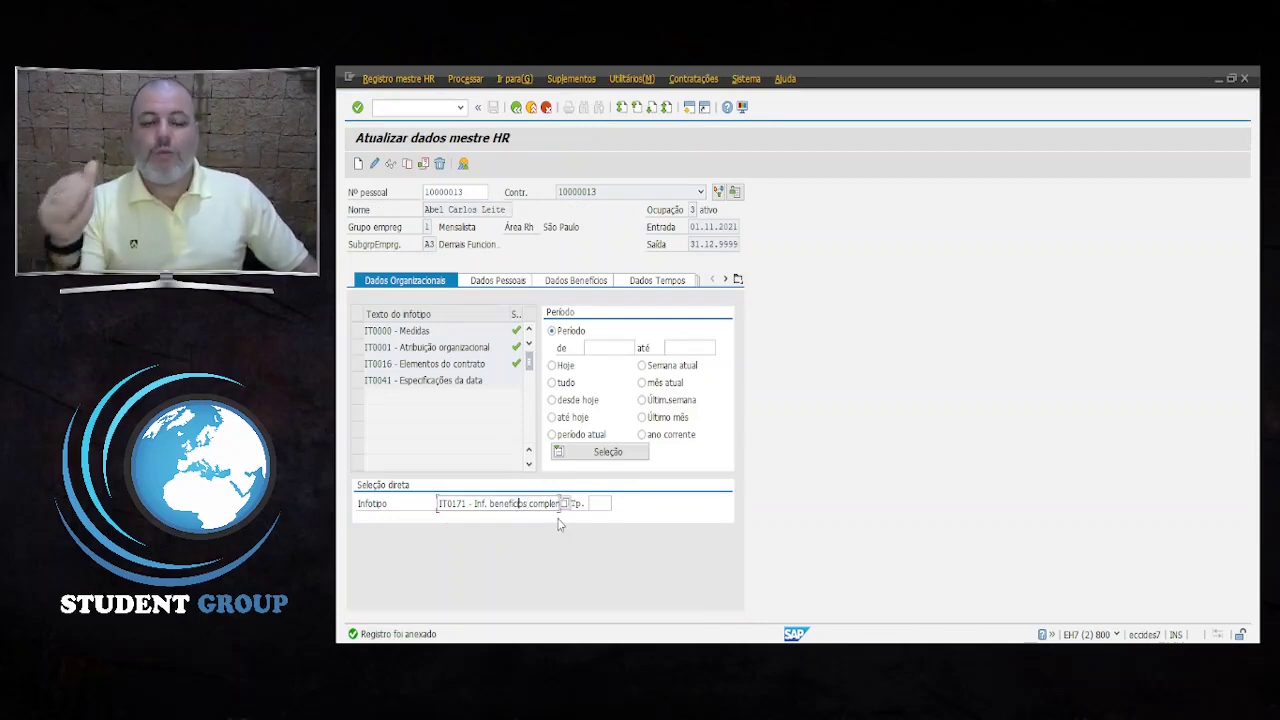
Open the benefits Inscrição transaction, select the employee by personnel number, and display the PACOTE BENEFÍCIOS offer.
{"action": "left_click", "coordinate": [419, 107]}
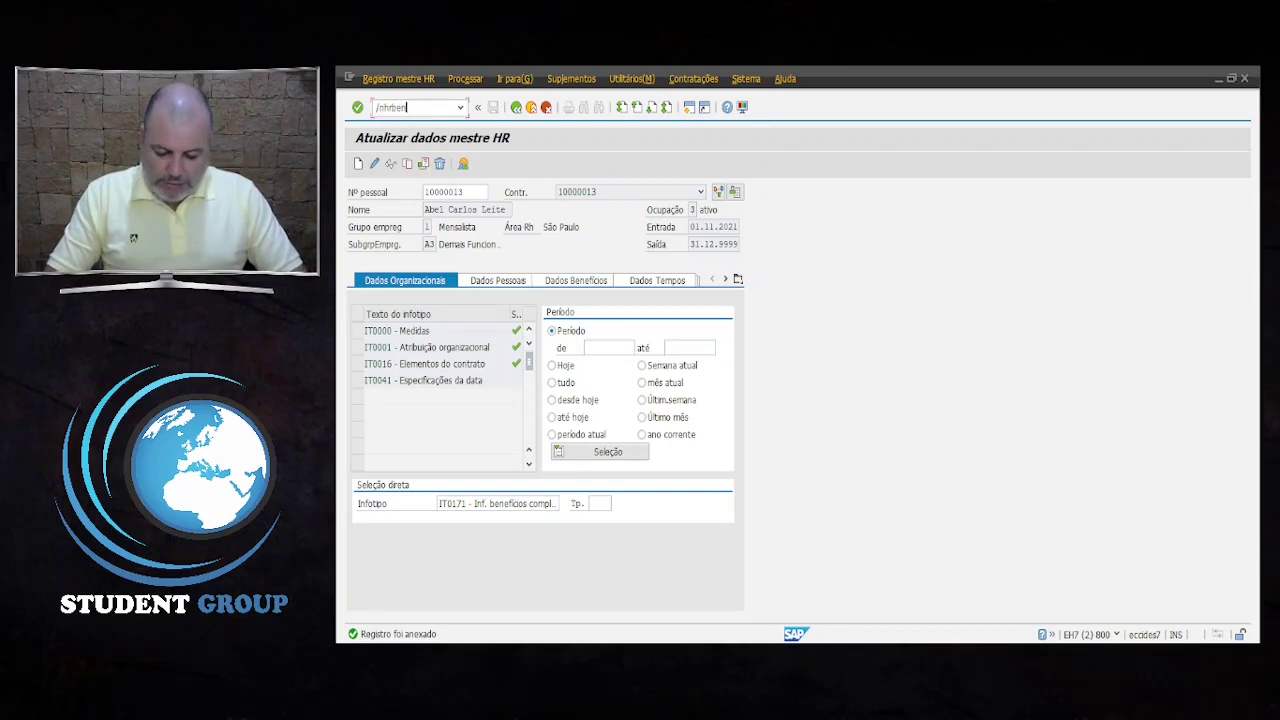
{"action": "key", "text": "Return"}
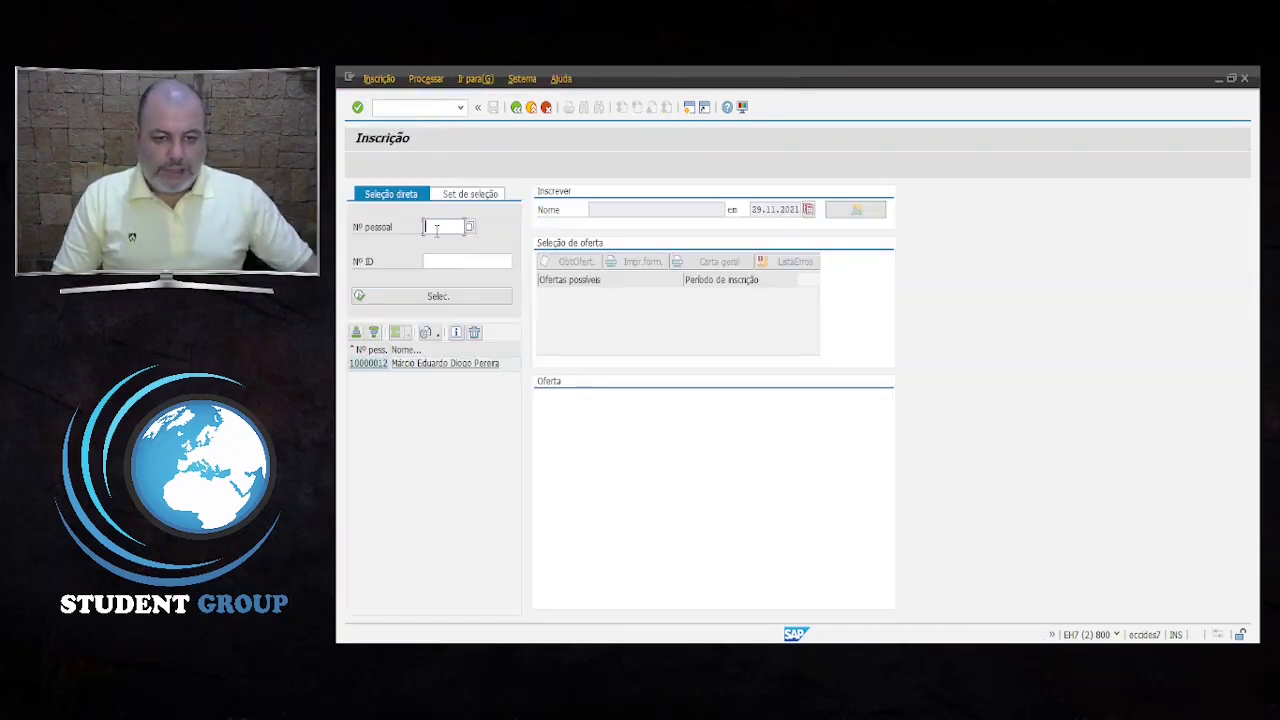
{"action": "type", "text": "1000001"}
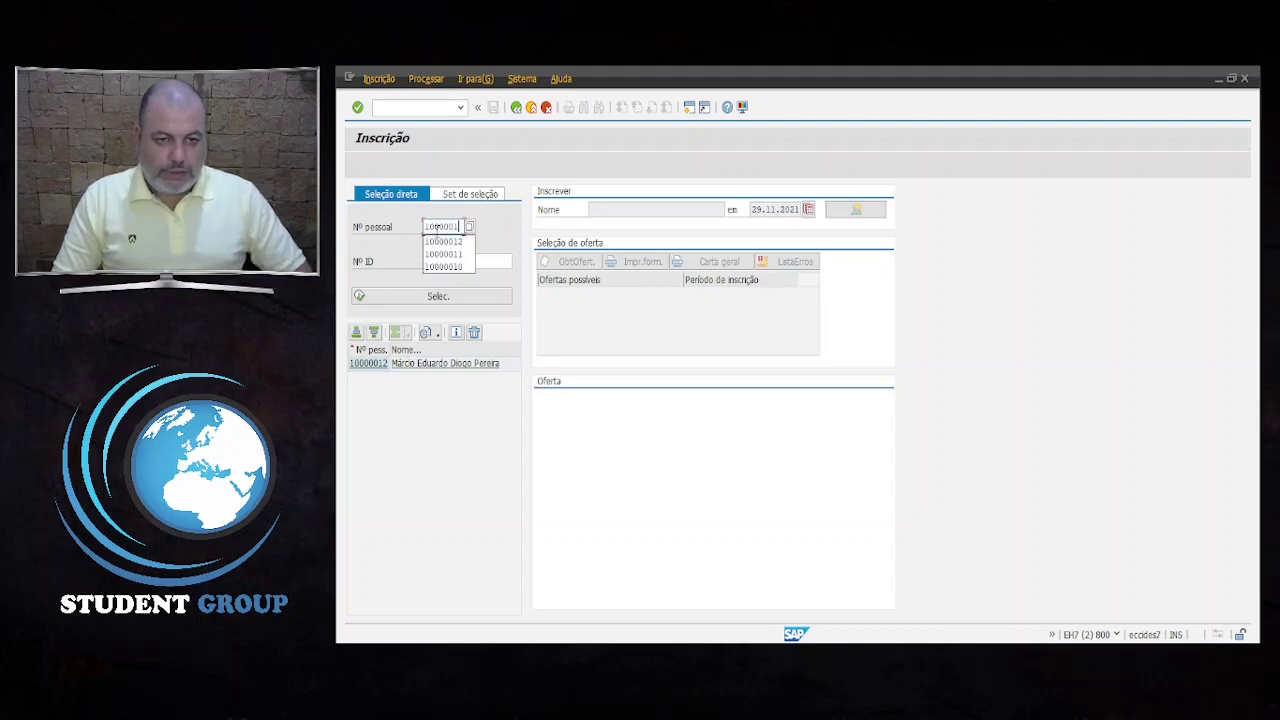
{"action": "type", "text": "3"}
{"action": "key", "text": "Return"}
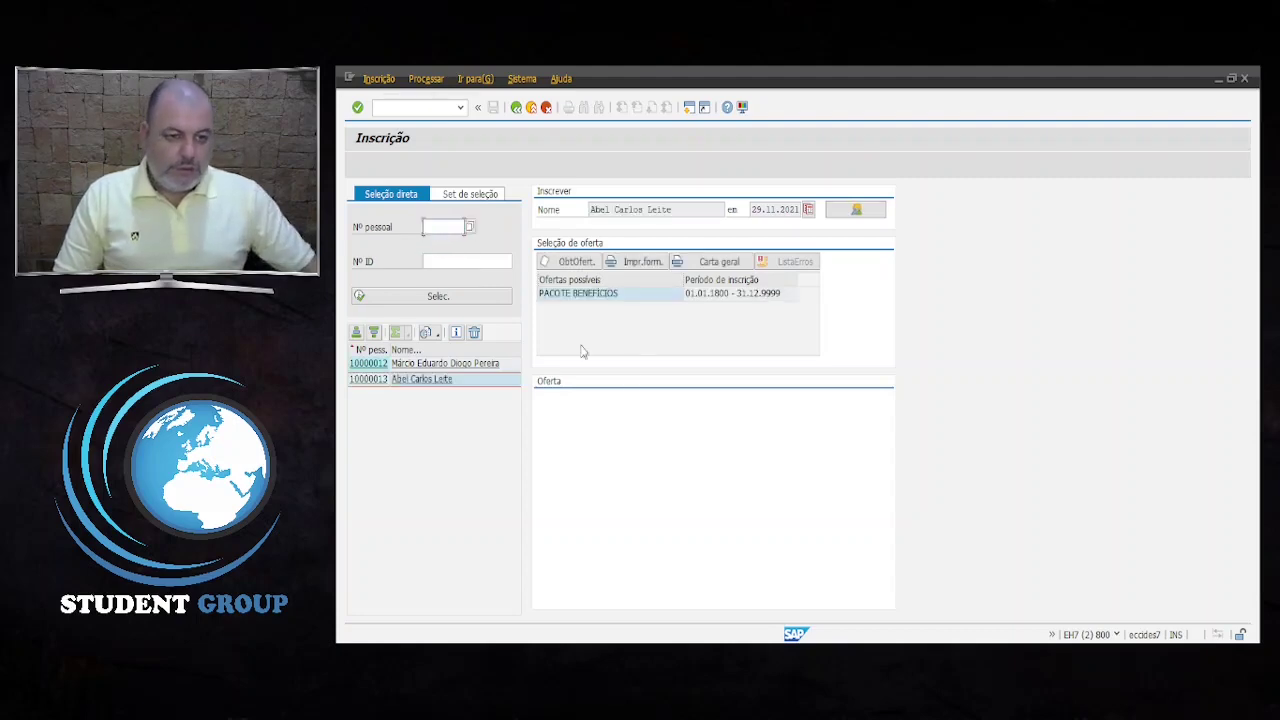
{"action": "double_click", "coordinate": [667, 297]}
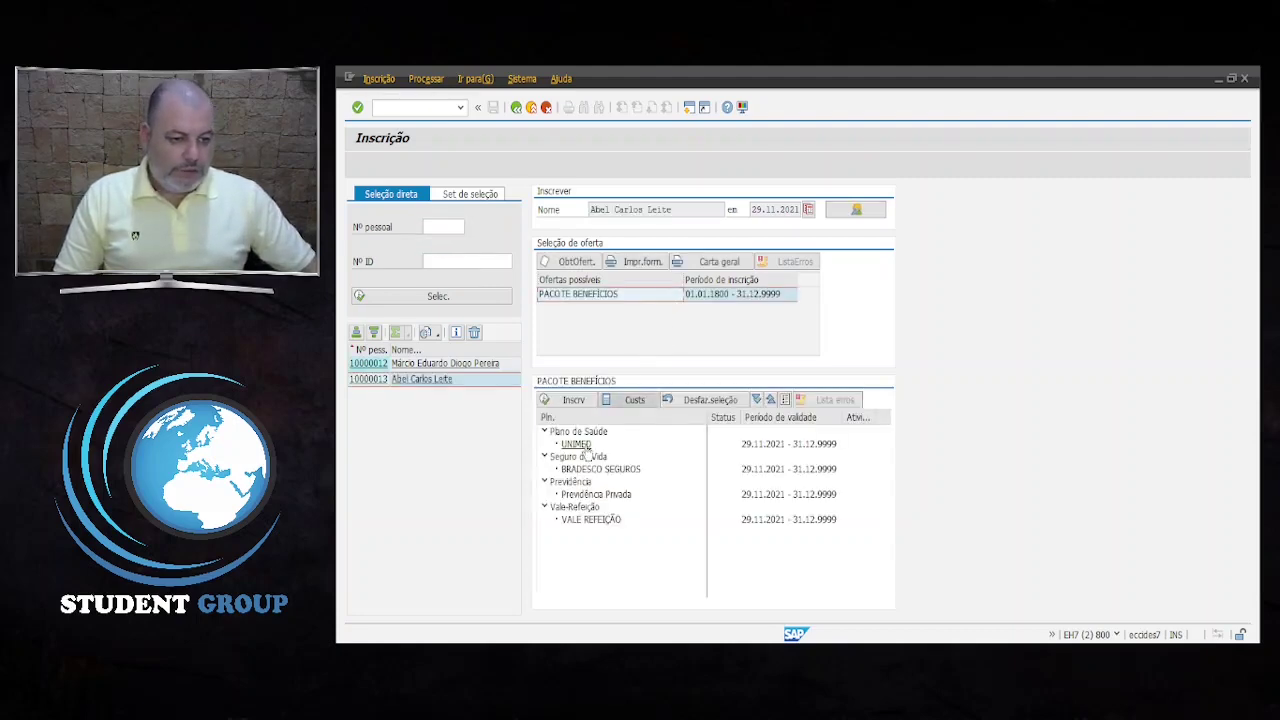
Set the enrolment selection date to 01.11.2021.
{"action": "left_click", "coordinate": [808, 211]}
{"action": "type", "text": "01.1"}
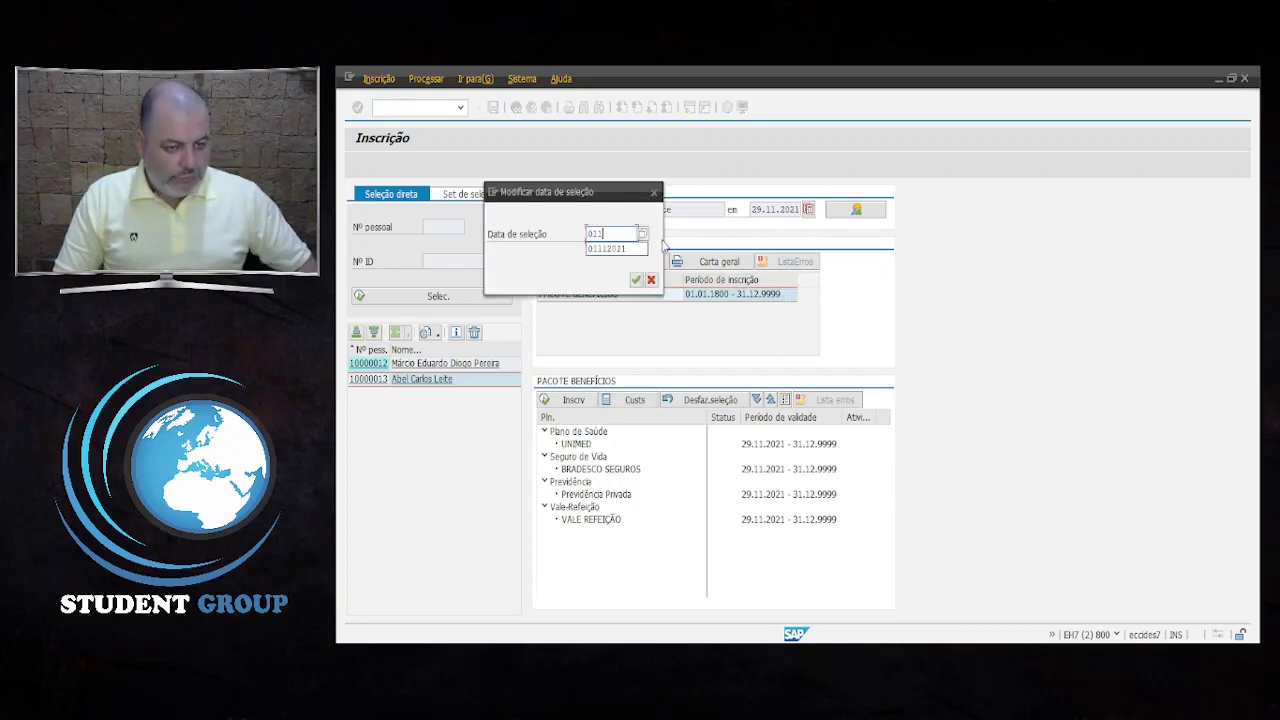
{"action": "type", "text": "1.2021"}
{"action": "key", "text": "Return"}
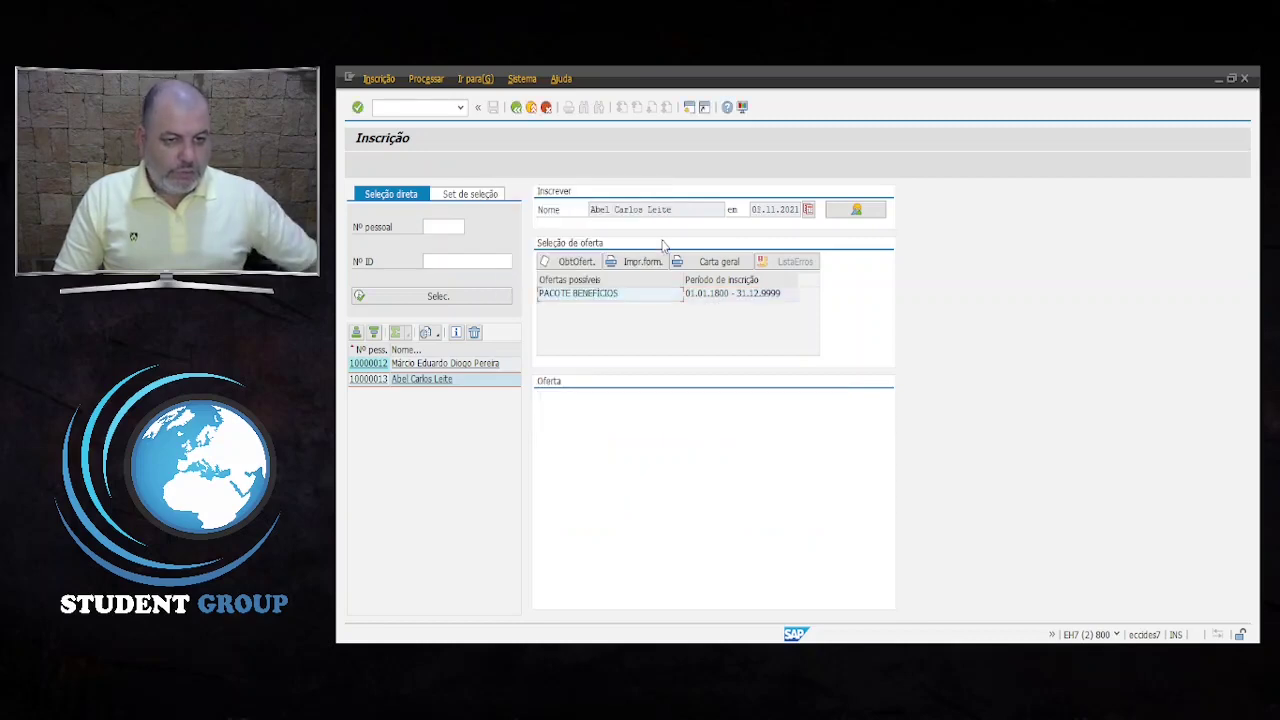
Open the PACOTE BENEFÍCIOS offer and accept UNIMED with BASICO and EE APENAS FUNCIONARIO, plus BRADESCO SEGUROS with APOLICE 1 100X SALARIO.
{"action": "left_click", "coordinate": [647, 300]}
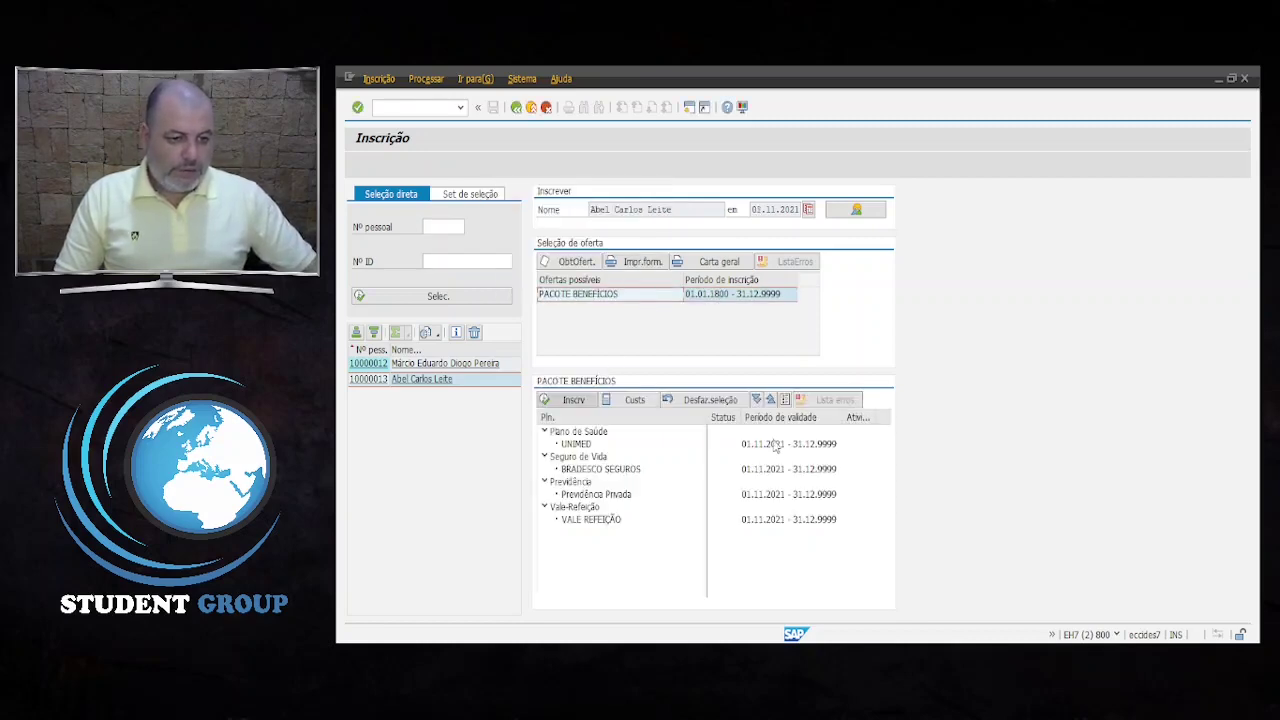
{"action": "double_click", "coordinate": [576, 444]}
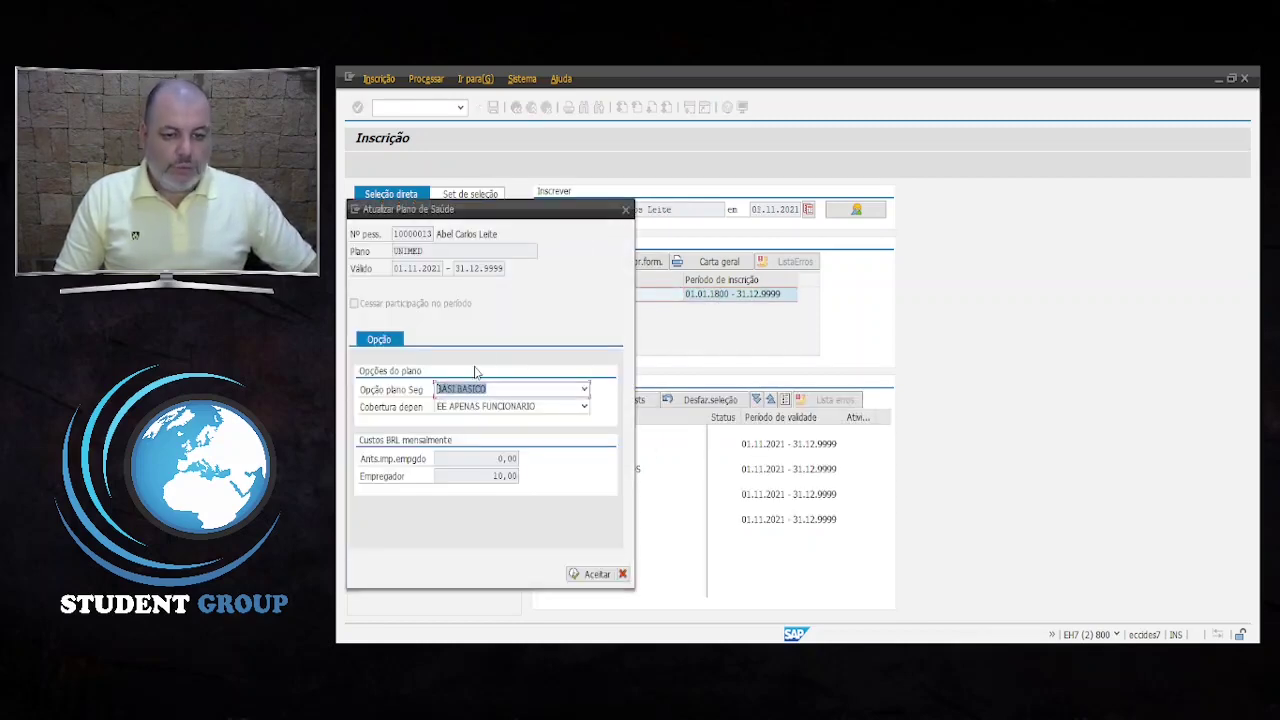
{"action": "left_click", "coordinate": [590, 574]}
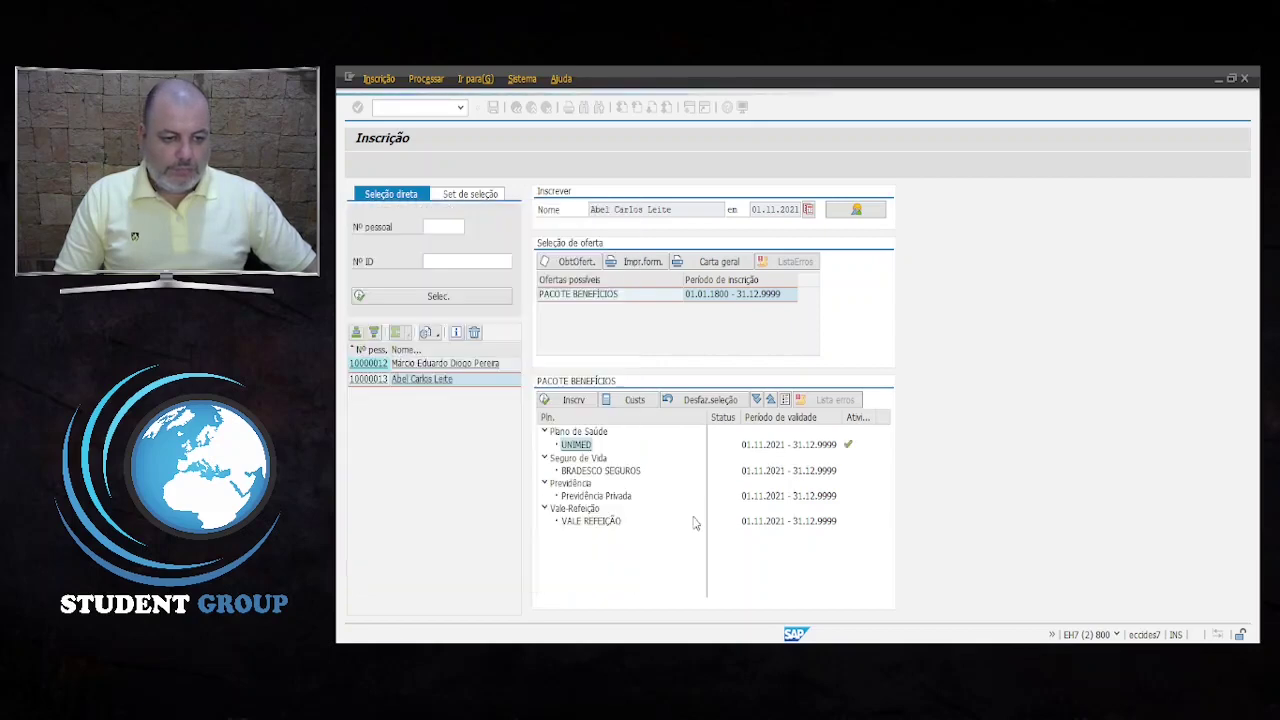
{"action": "left_click", "coordinate": [612, 471]}
{"action": "double_click", "coordinate": [612, 471]}
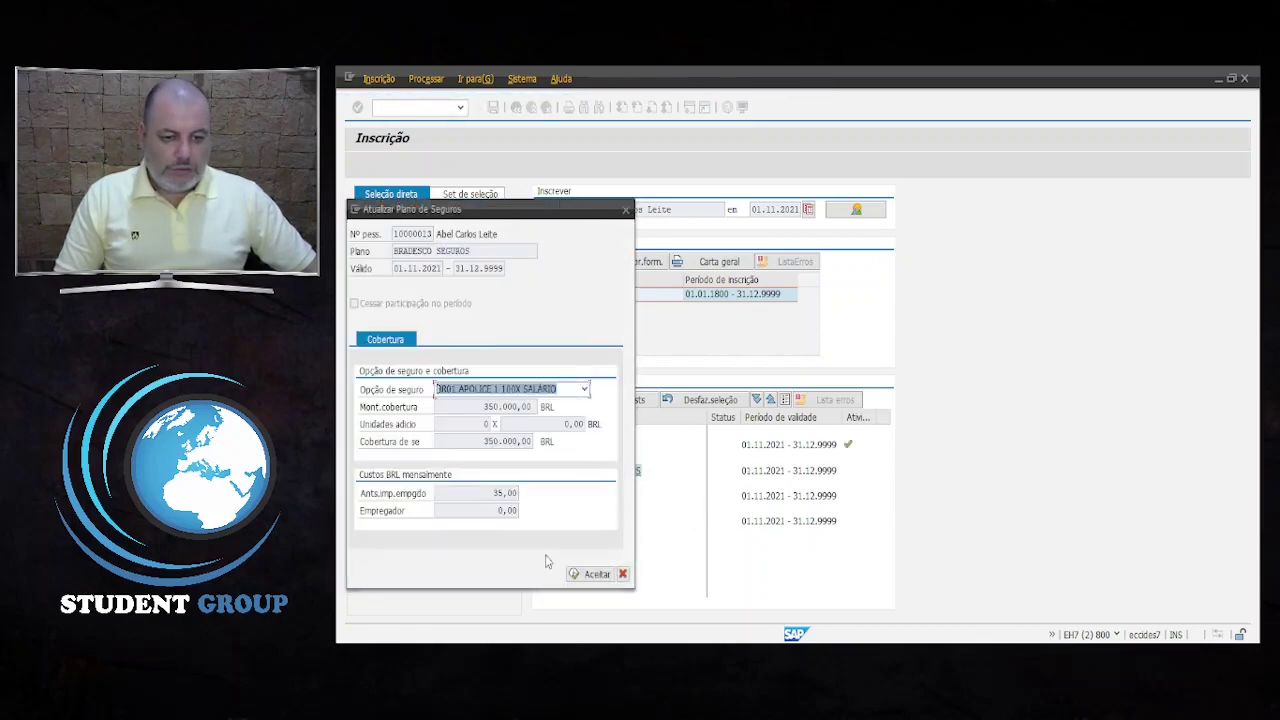
{"action": "left_click", "coordinate": [586, 572]}
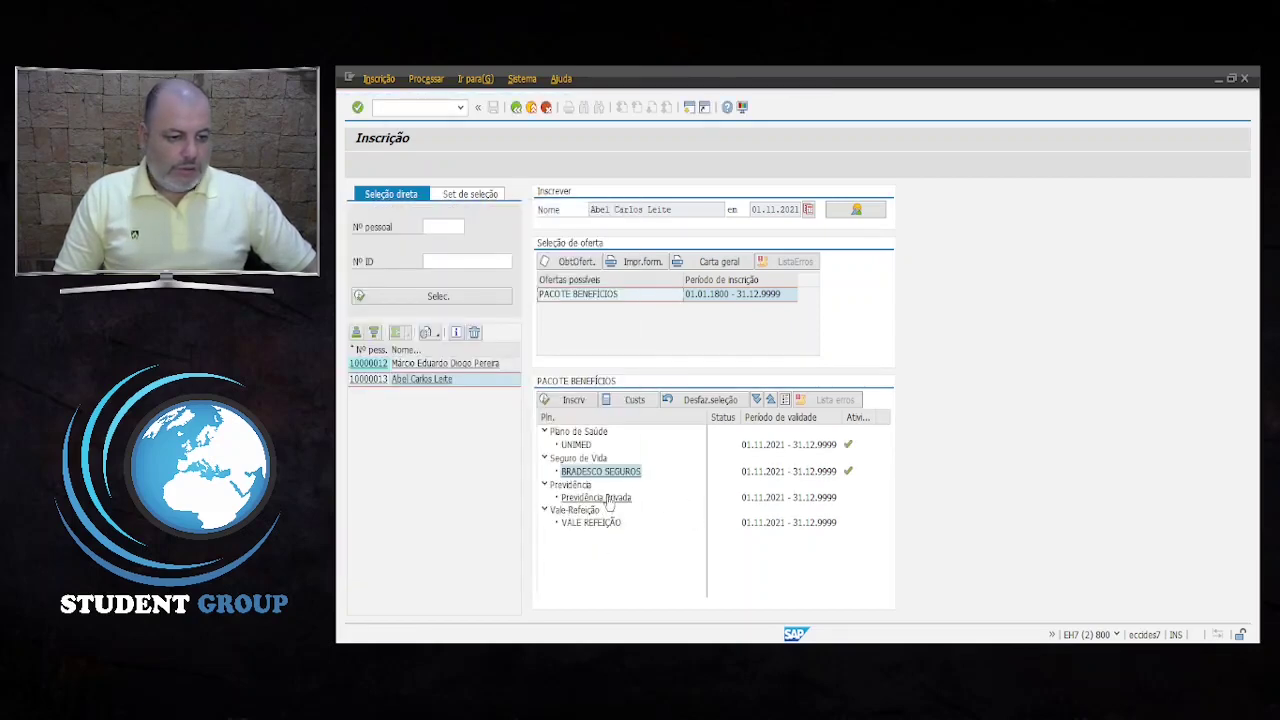
Select Previdência Privada with a 2 percent pre-tax monthly contribution and VALE REFEIÇÃO with its VALE REFEIÇÃO option.
{"action": "double_click", "coordinate": [604, 497]}
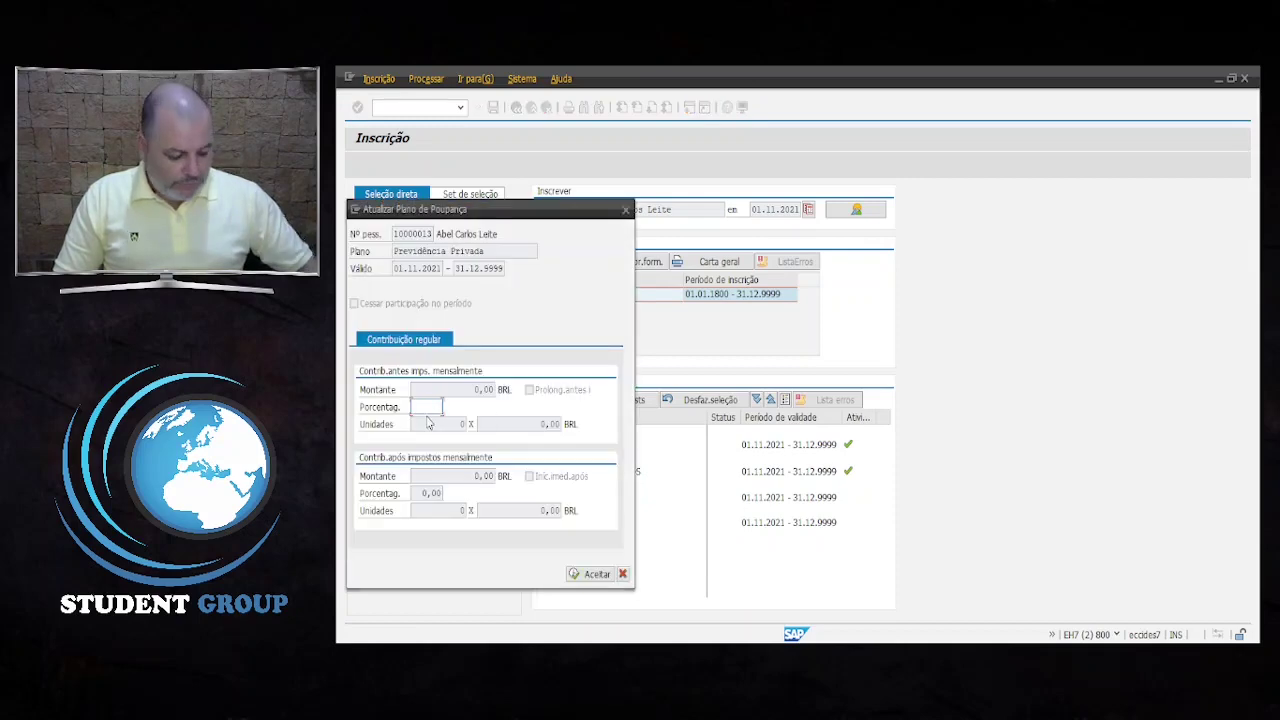
{"action": "type", "text": "2"}
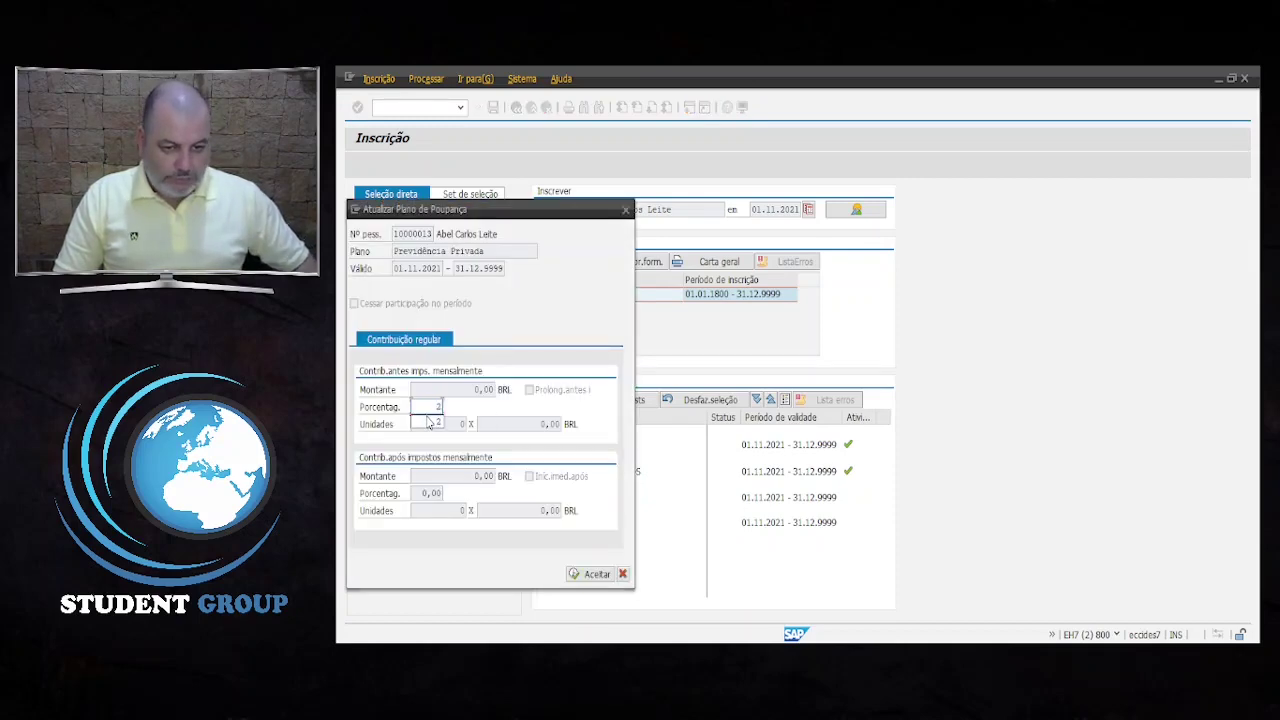
{"action": "left_click", "coordinate": [592, 575]}
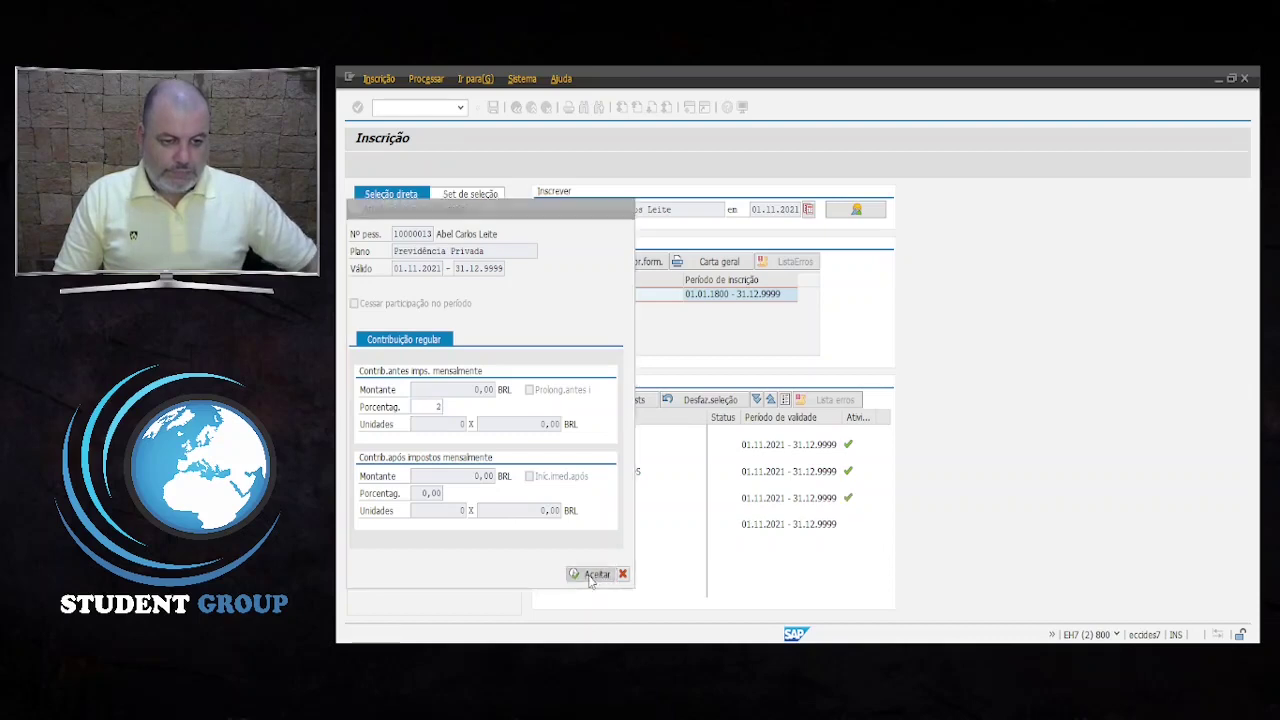
{"action": "double_click", "coordinate": [589, 524]}
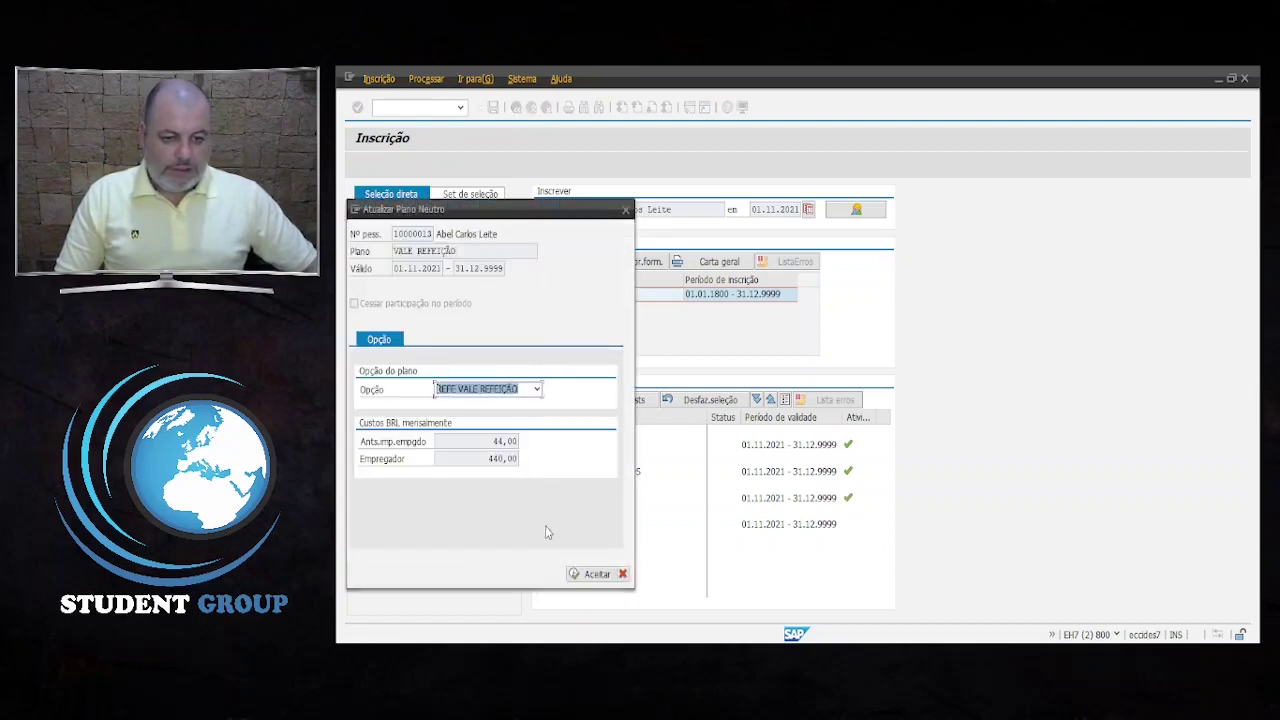
{"action": "left_click", "coordinate": [592, 574]}
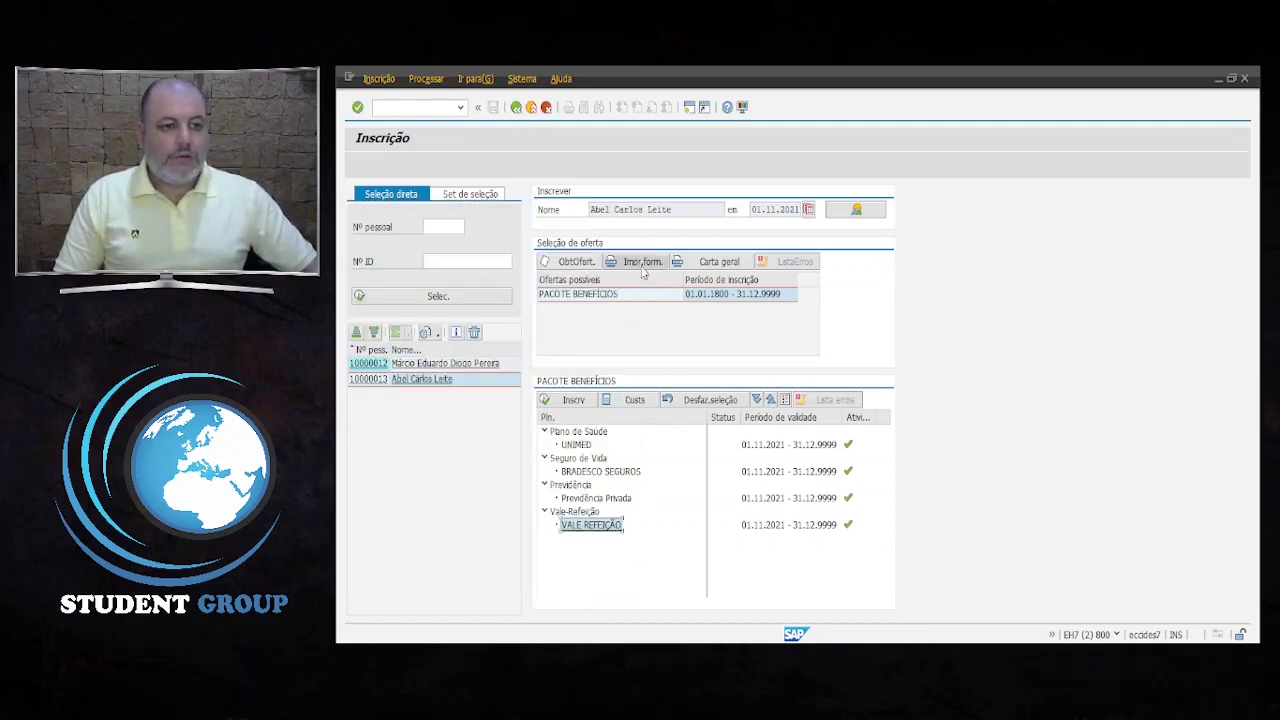
Enrol the employee in the four selected benefit plans and reopen the PACOTE BENEFÍCIOS offer to check their status.
{"action": "left_click", "coordinate": [574, 400]}
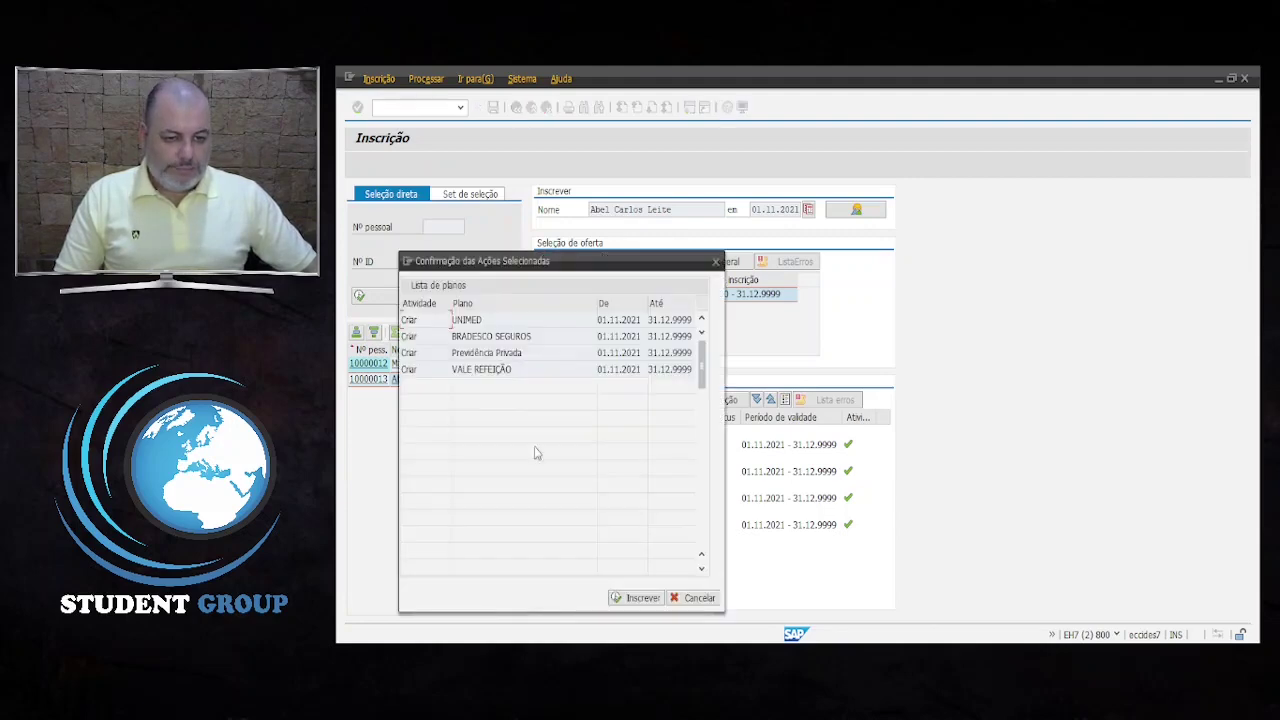
{"action": "left_click", "coordinate": [640, 598]}
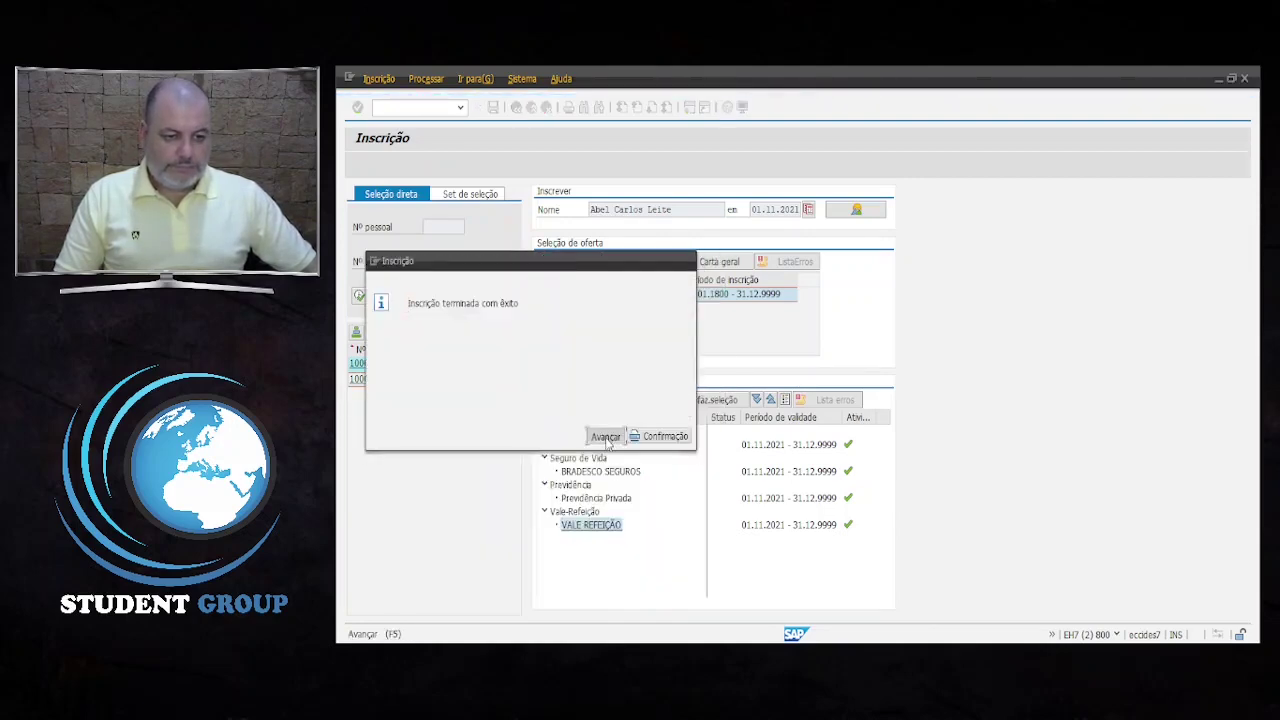
{"action": "left_click", "coordinate": [605, 438]}
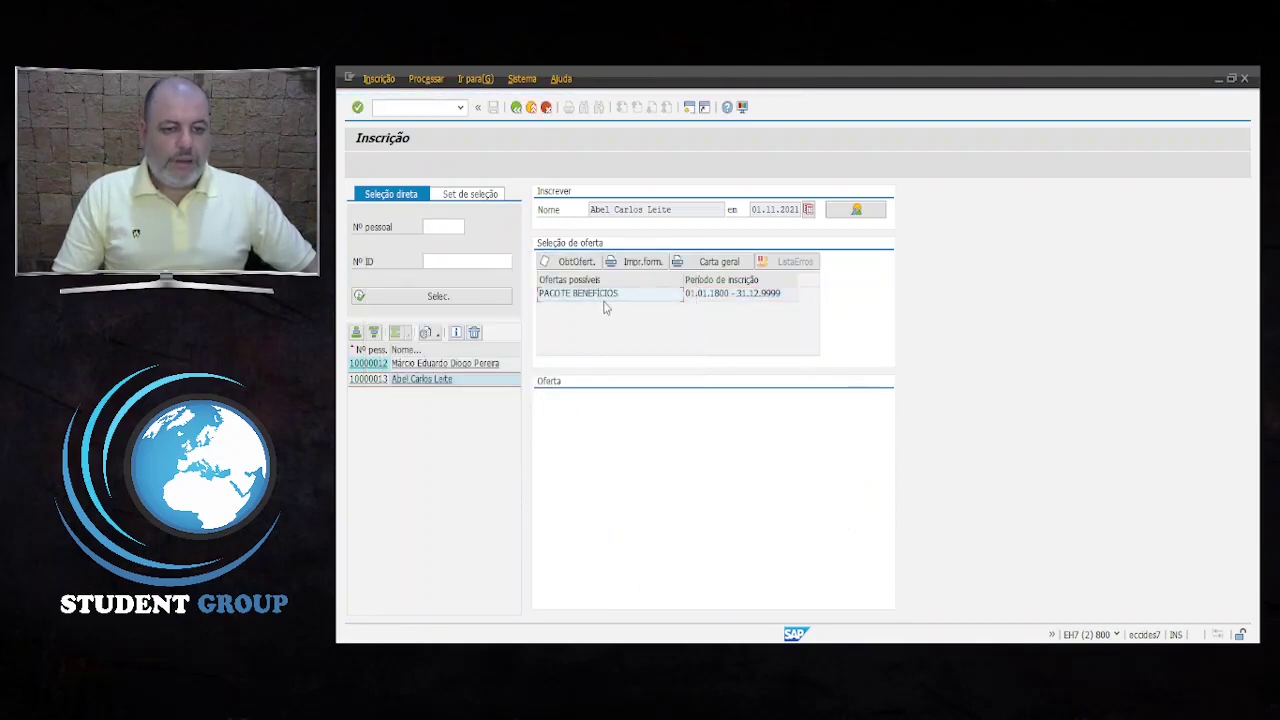
{"action": "double_click", "coordinate": [607, 296]}
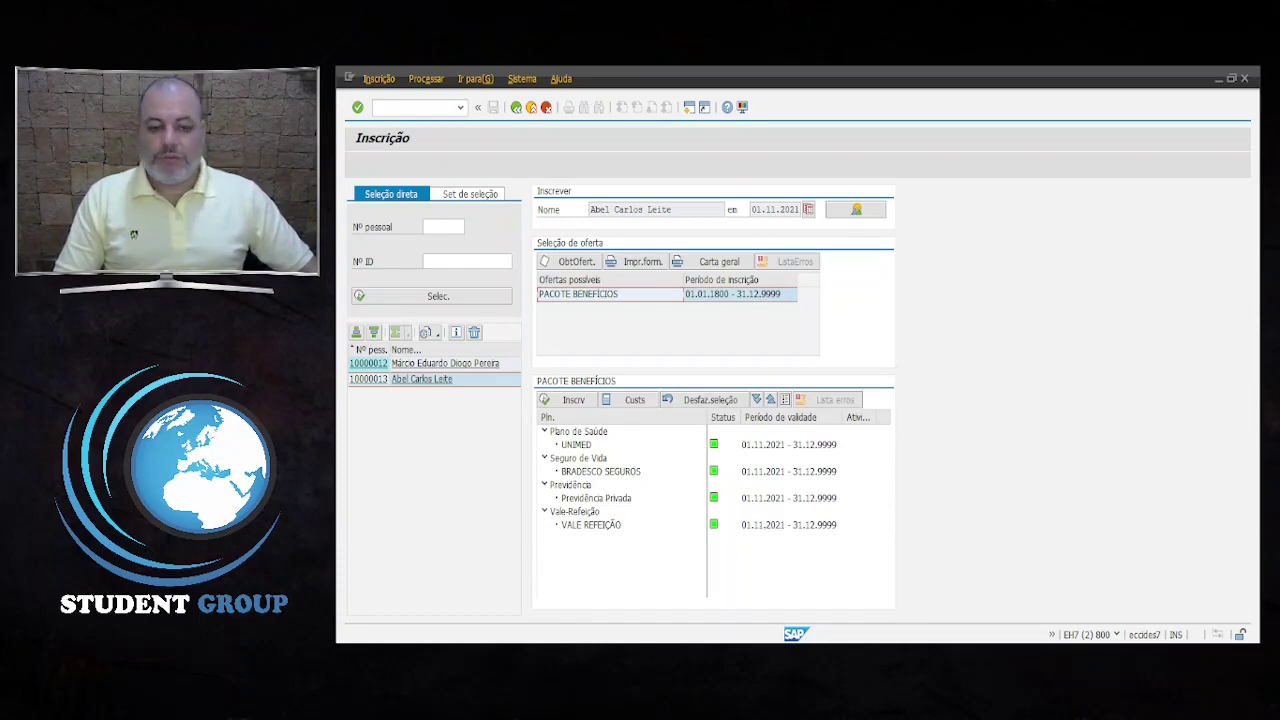
Leave the enrolment, switch to the Brazilian payroll calculation session, run the 11/2021 test payroll for the employee and display the payslip form.
{"action": "key", "text": "F3"}
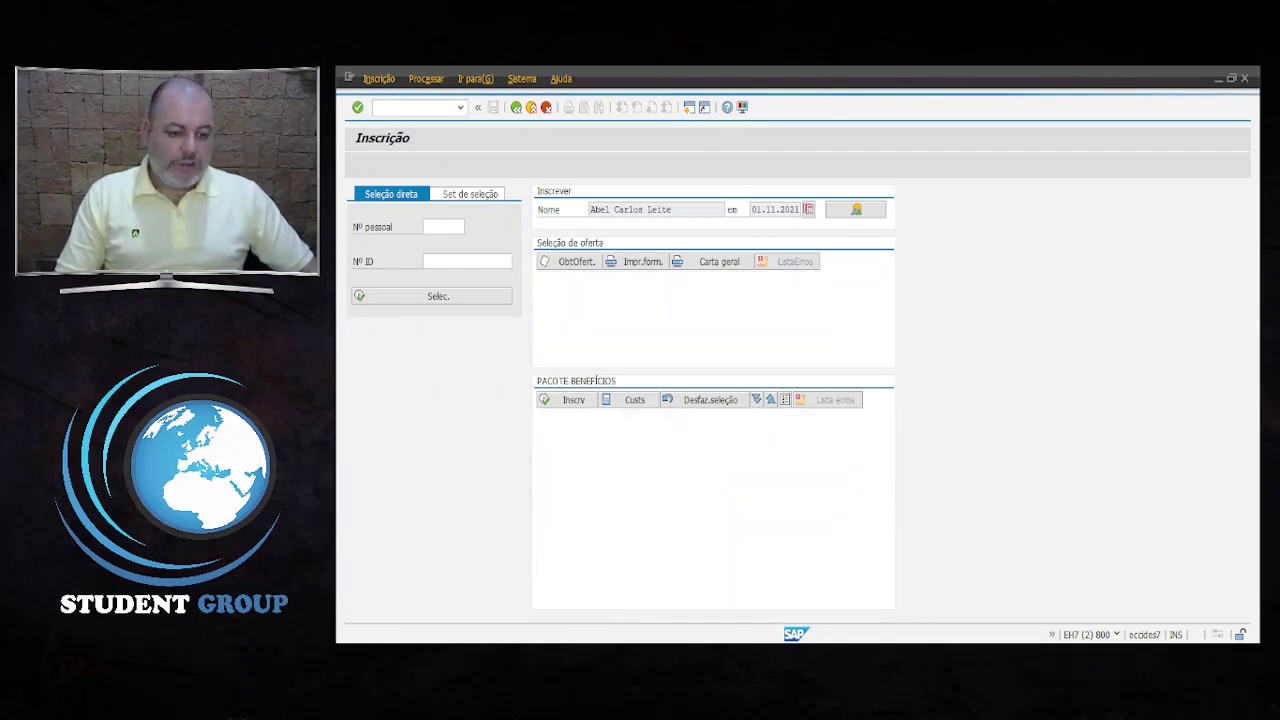
{"action": "left_click", "coordinate": [799, 655]}
{"action": "left_click", "coordinate": [719, 615]}
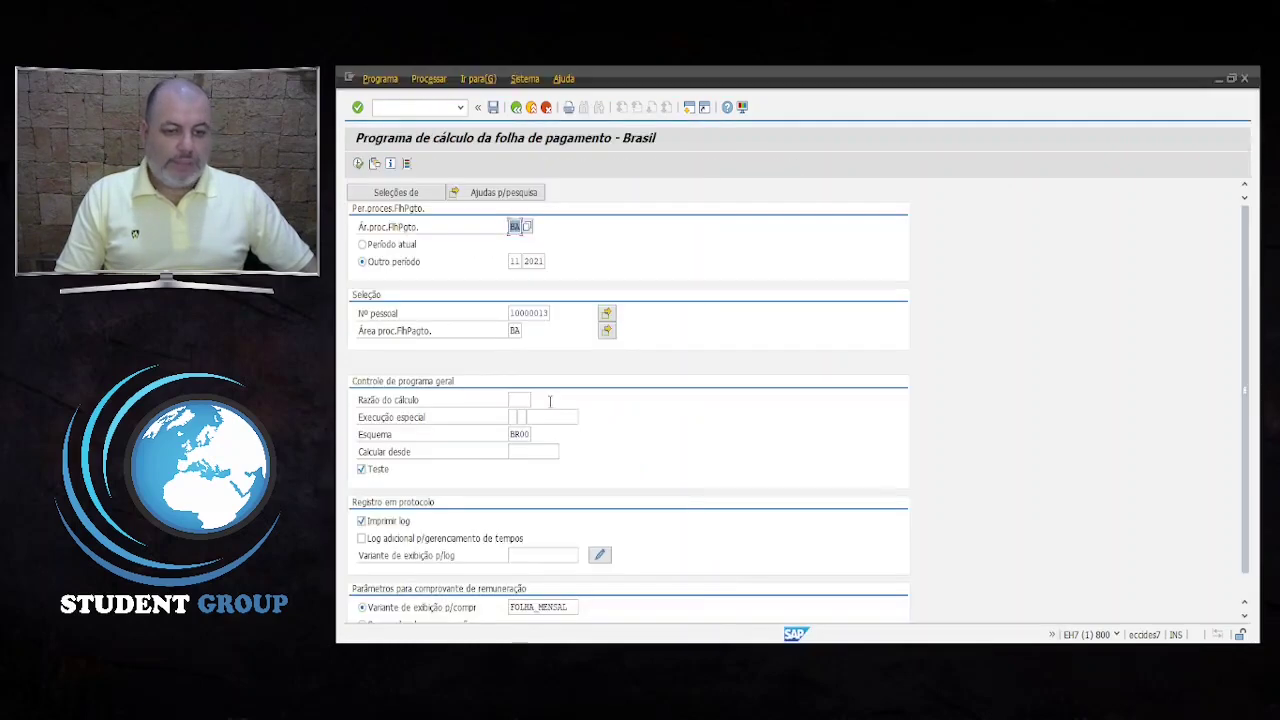
{"action": "left_click", "coordinate": [358, 164]}
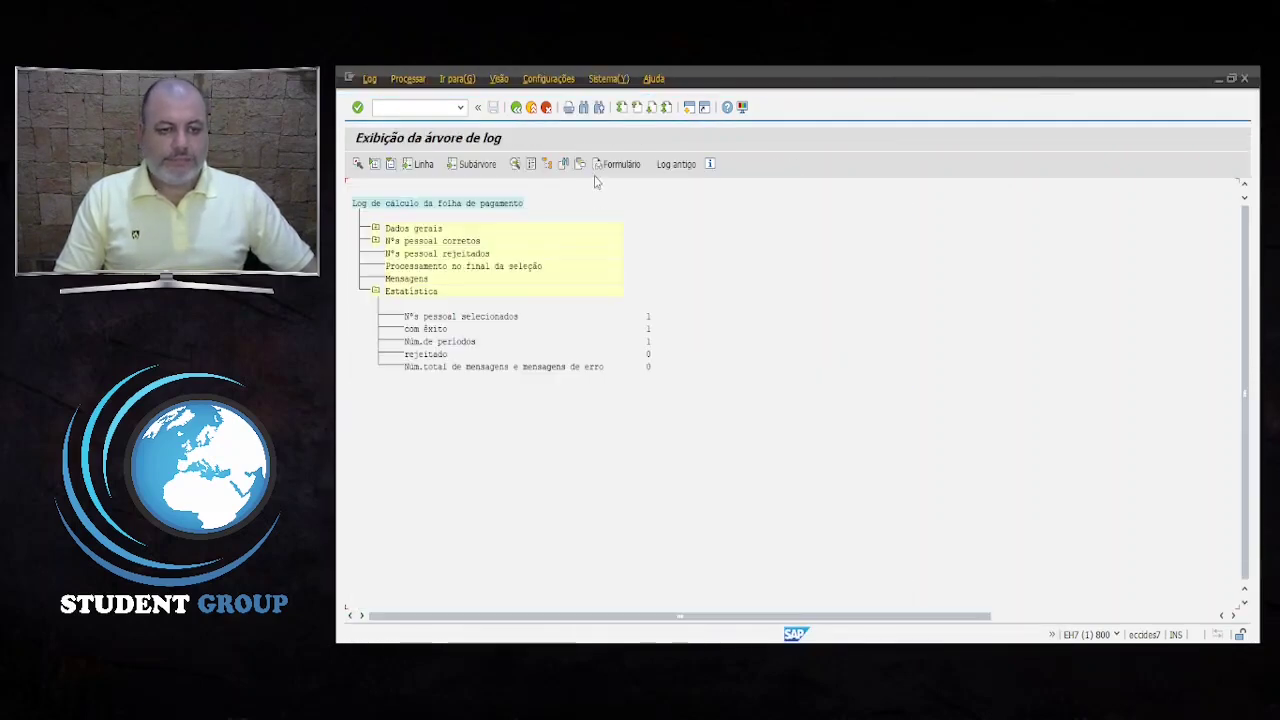
{"action": "left_click", "coordinate": [616, 164]}
Examine the life insurance, private pension and meal deductions on the payslip, along with the base salary and totals.
{"action": "scroll", "coordinate": [477, 549], "scroll_direction": "down", "scroll_amount": 1}
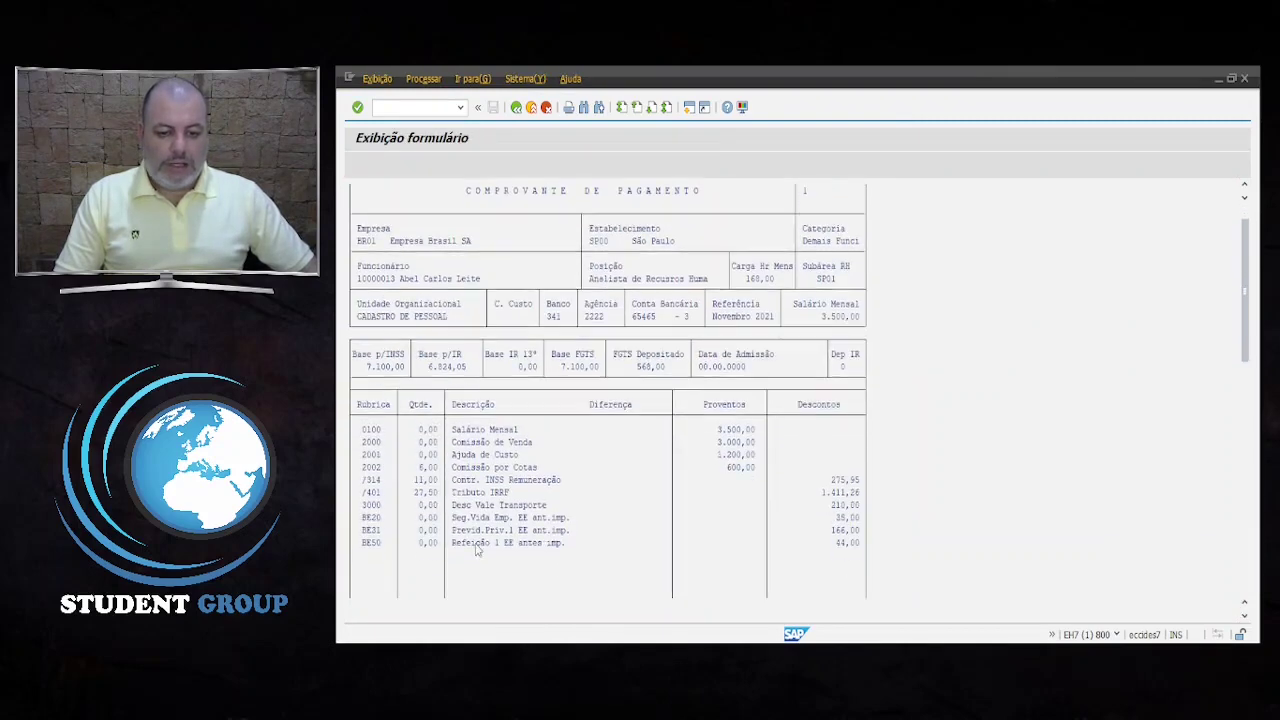
{"action": "scroll", "coordinate": [477, 549], "scroll_direction": "down", "scroll_amount": 1}
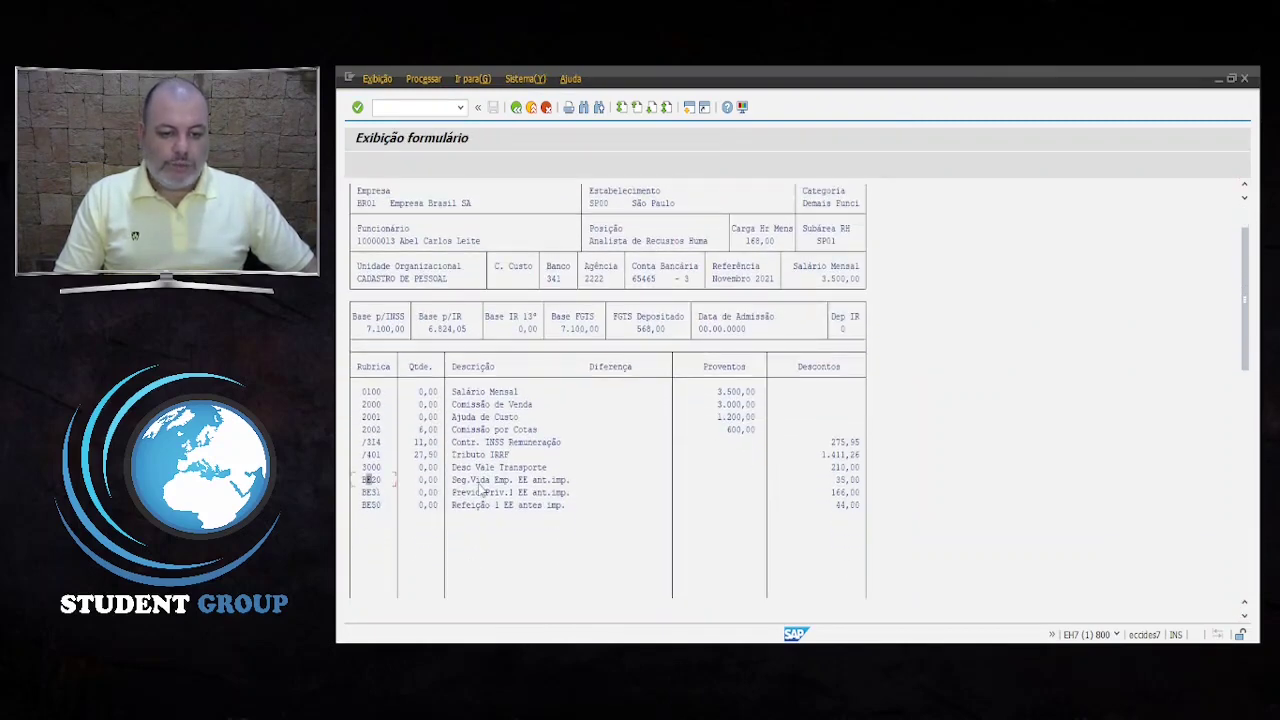
{"action": "left_click", "coordinate": [858, 480]}
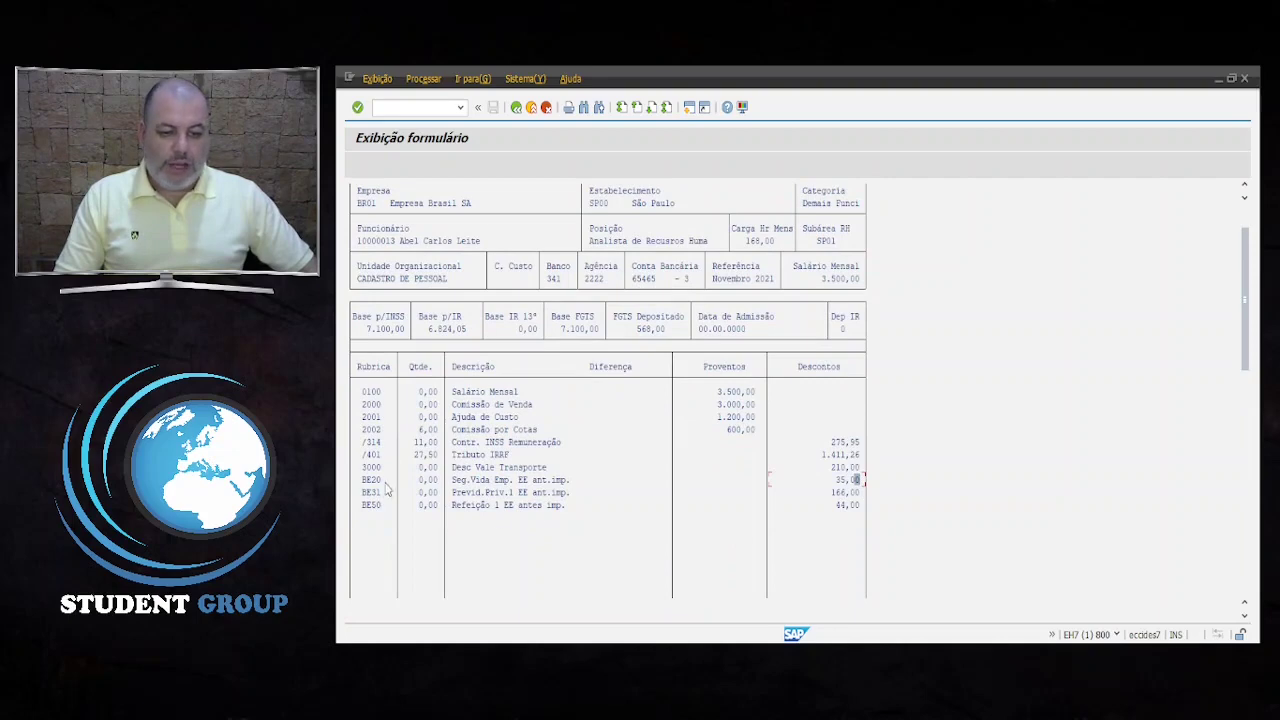
{"action": "left_click", "coordinate": [464, 492]}
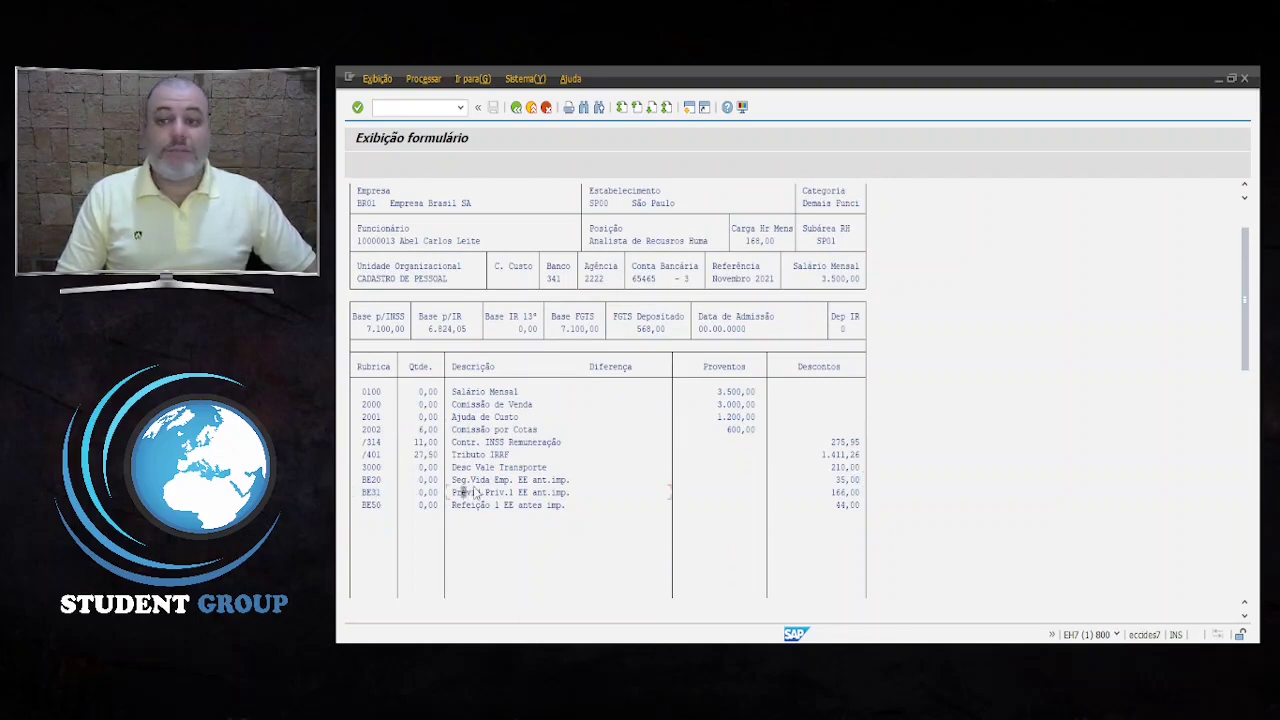
{"action": "left_click", "coordinate": [838, 493]}
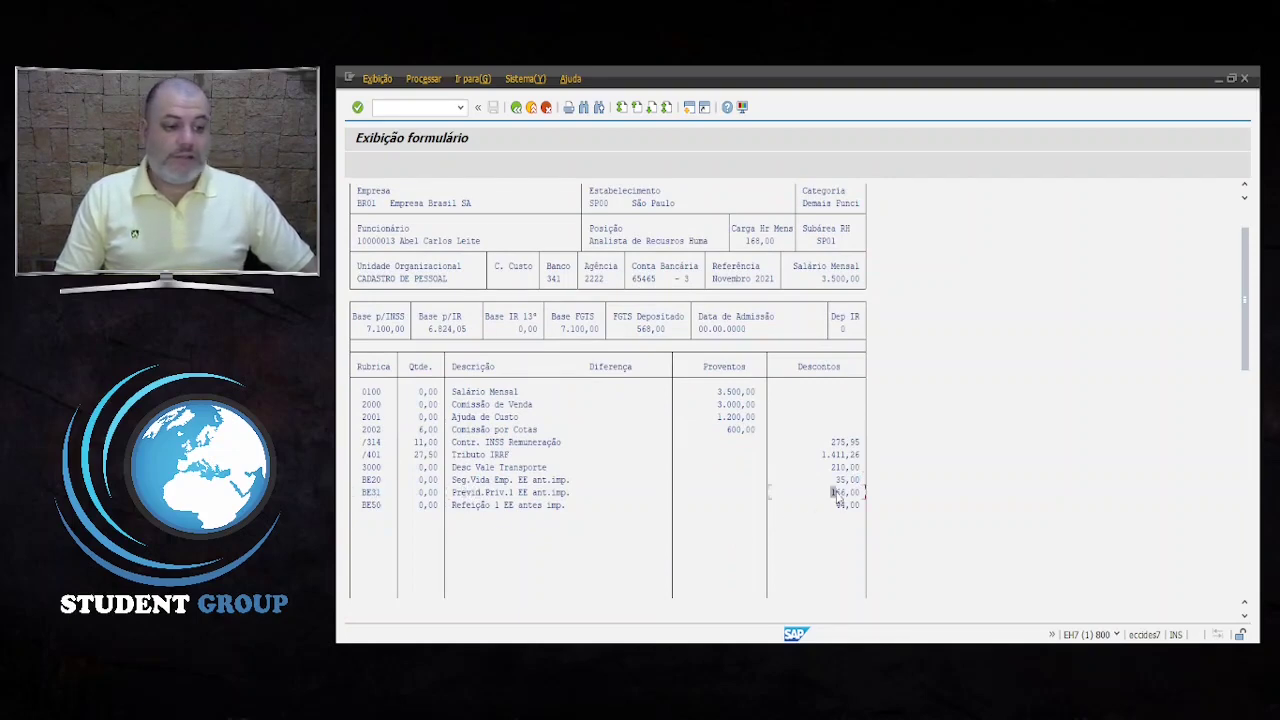
{"action": "left_click", "coordinate": [748, 392]}
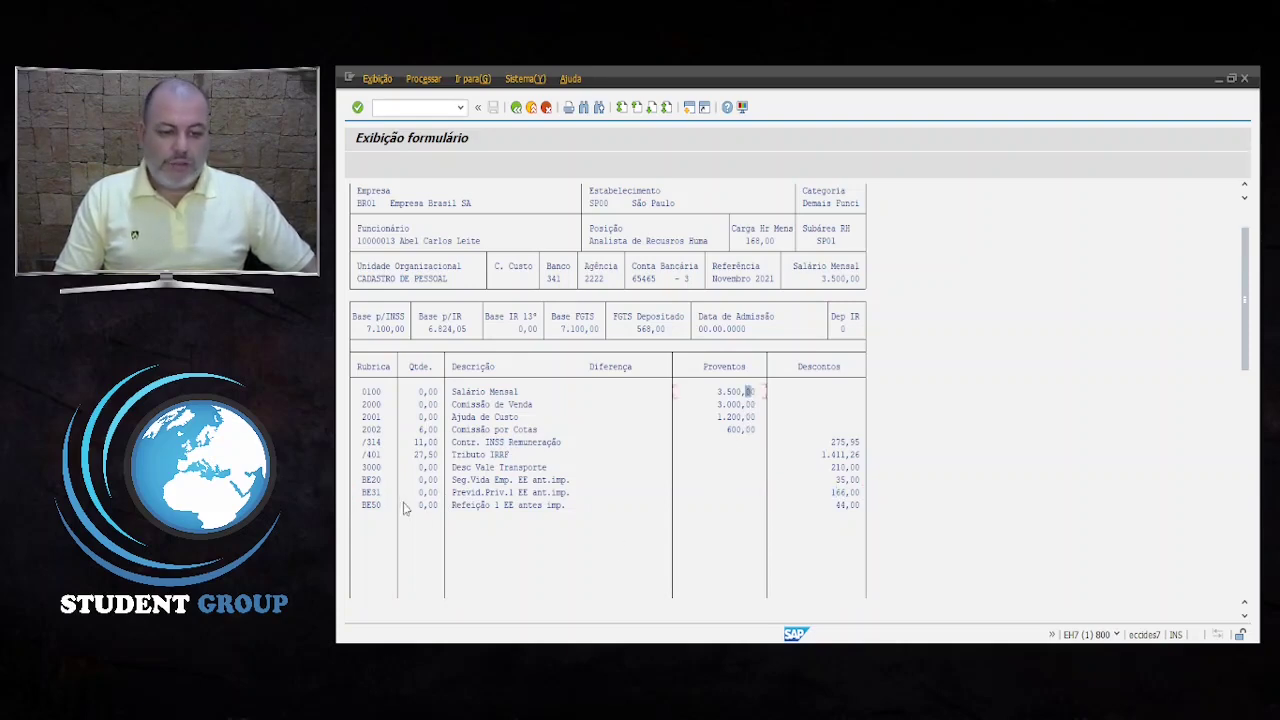
{"action": "left_click", "coordinate": [467, 507]}
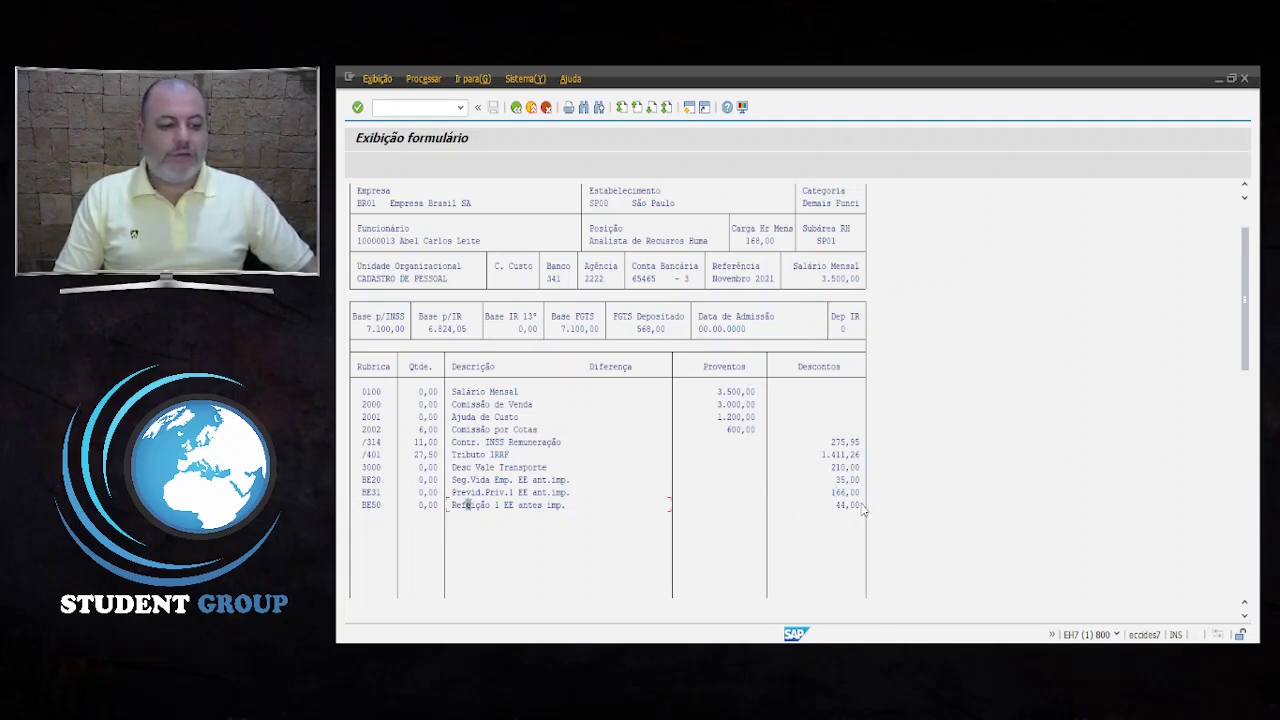
{"action": "scroll", "coordinate": [755, 518], "scroll_direction": "down", "scroll_amount": 3}
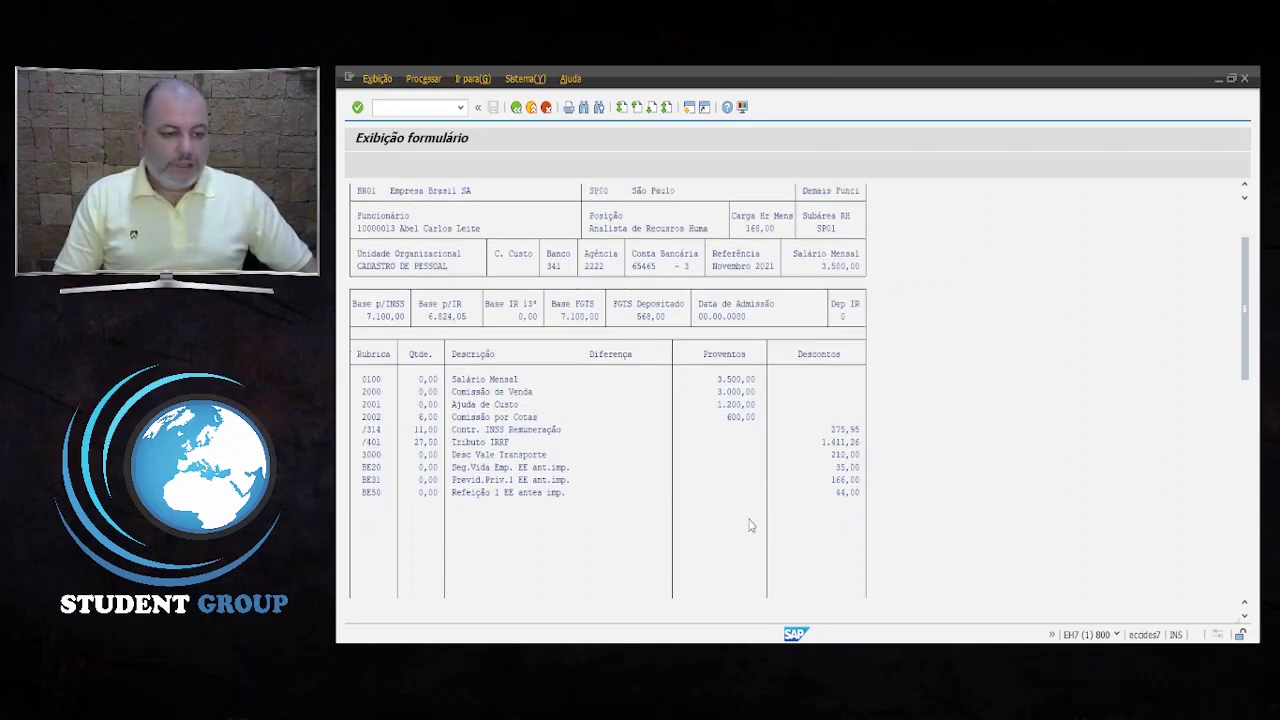
{"action": "scroll", "coordinate": [729, 507], "scroll_direction": "down", "scroll_amount": 10}
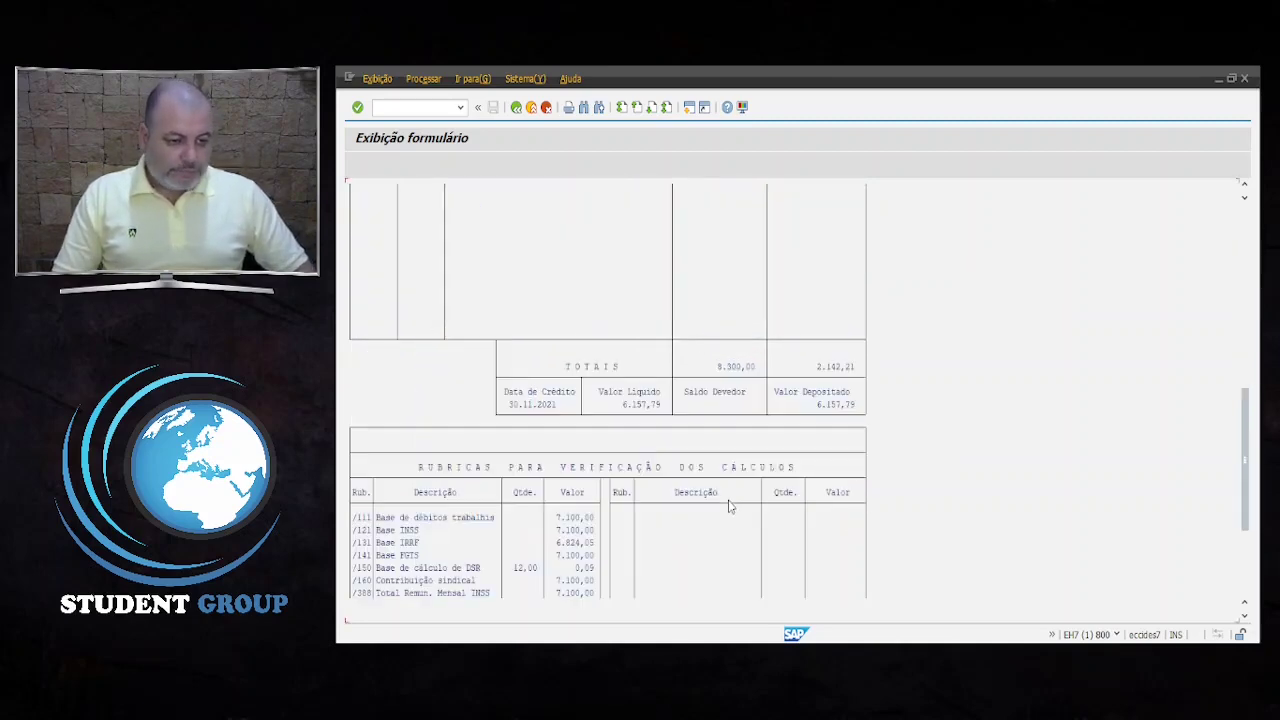
{"action": "scroll", "coordinate": [729, 507], "scroll_direction": "up", "scroll_amount": 10}
{"action": "scroll", "coordinate": [729, 507], "scroll_direction": "up", "scroll_amount": 3}
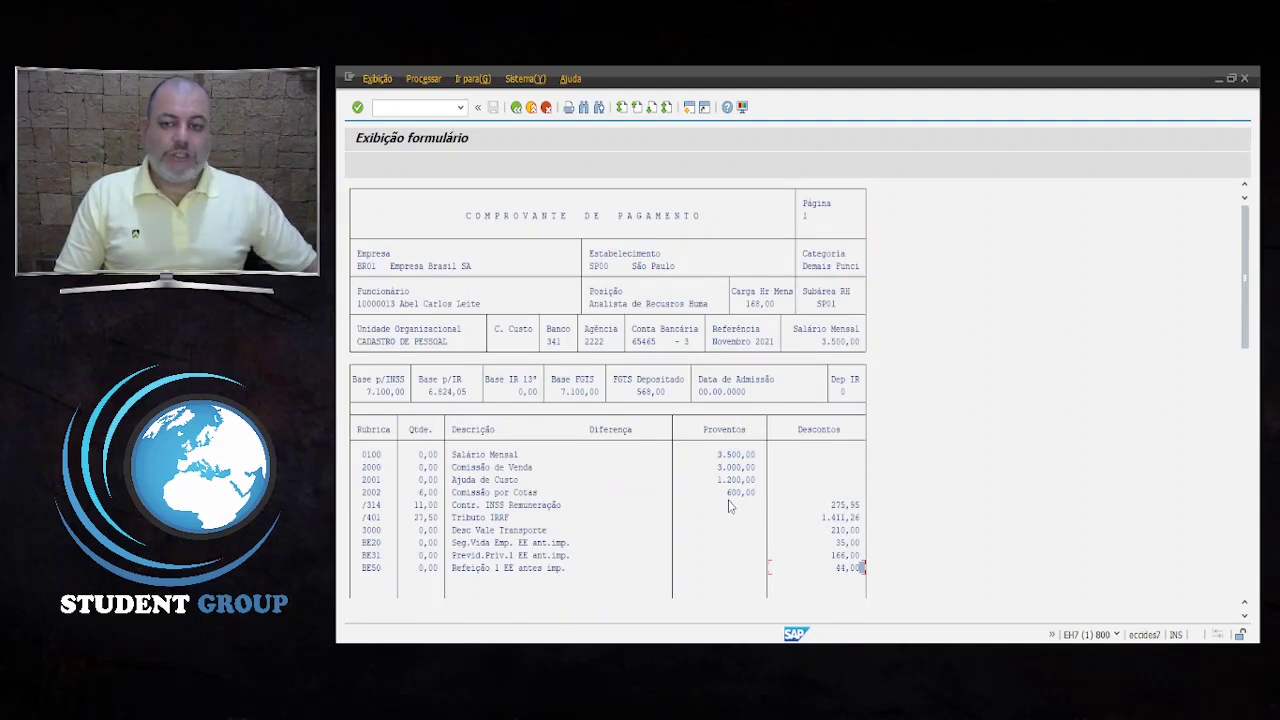